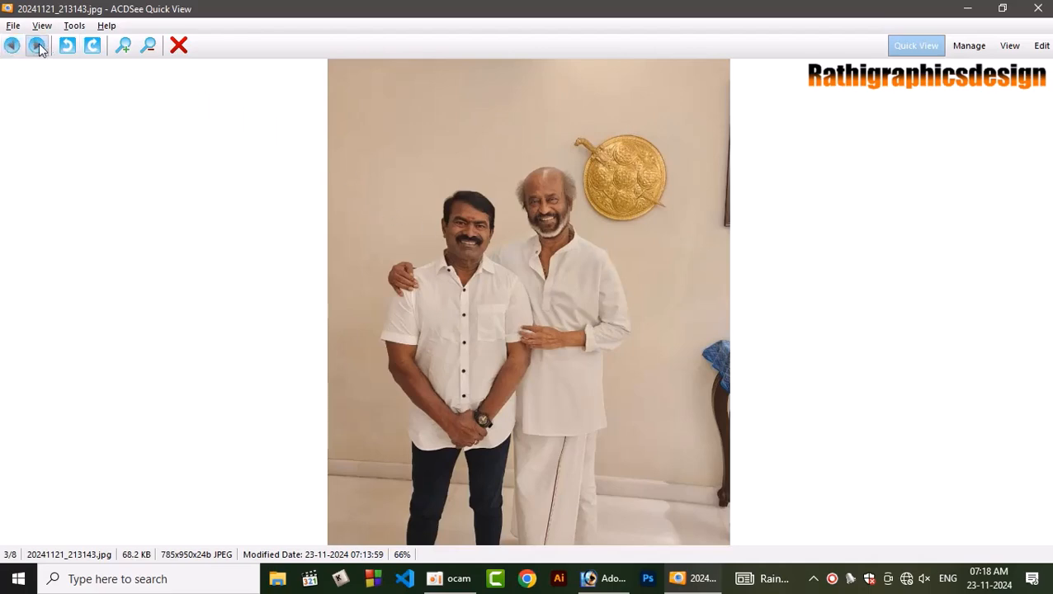
Compare 20241121_213143.jpg and 1732326068479.jpg at close zoom on the two men's faces, and close the image viewer.
{"action": "left_click", "coordinate": [10, 48]}
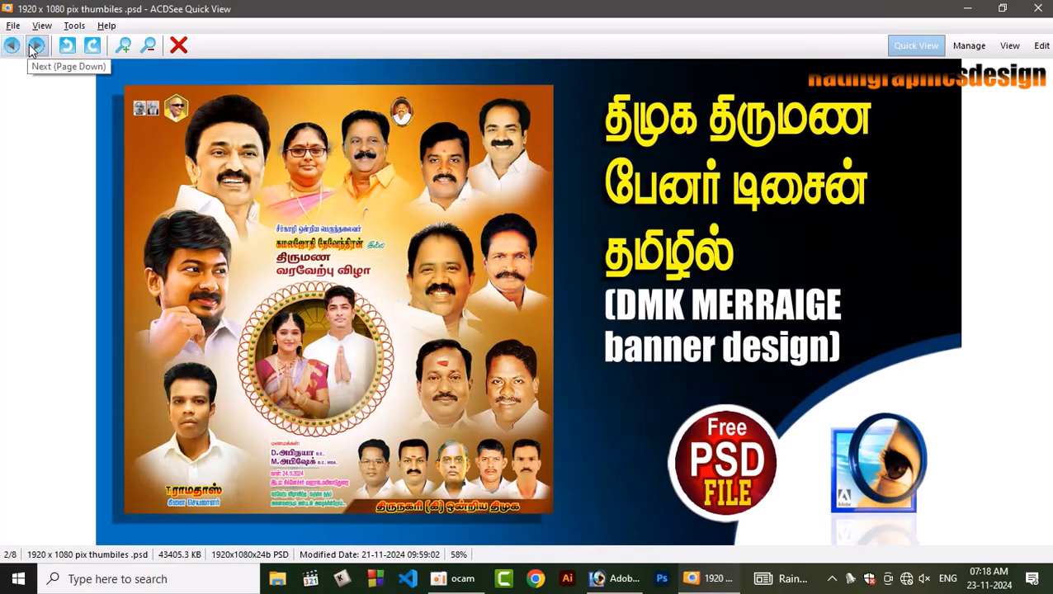
{"action": "left_click", "coordinate": [36, 47]}
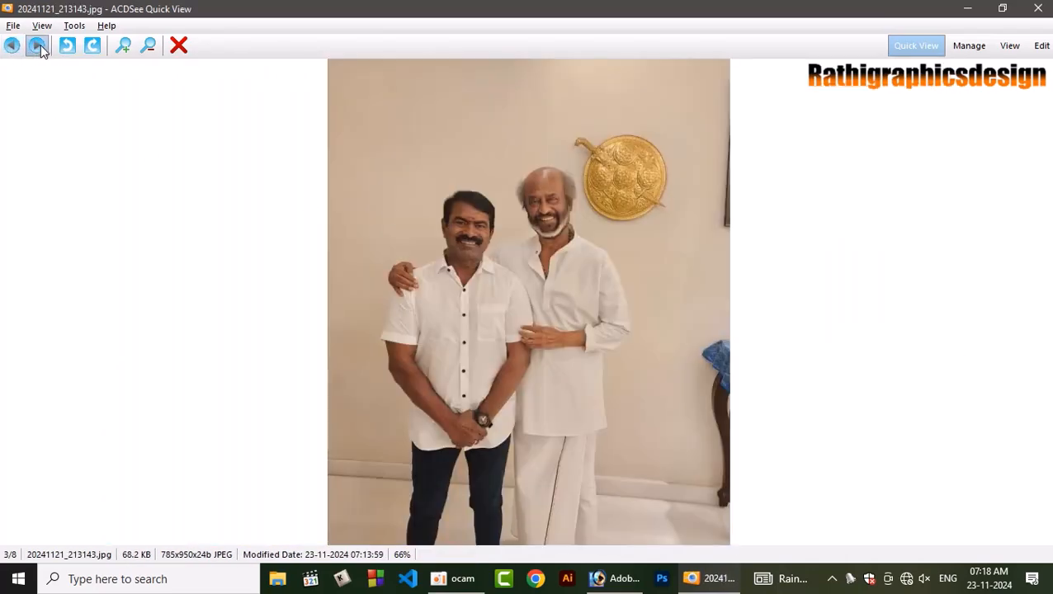
{"action": "left_click", "coordinate": [36, 46]}
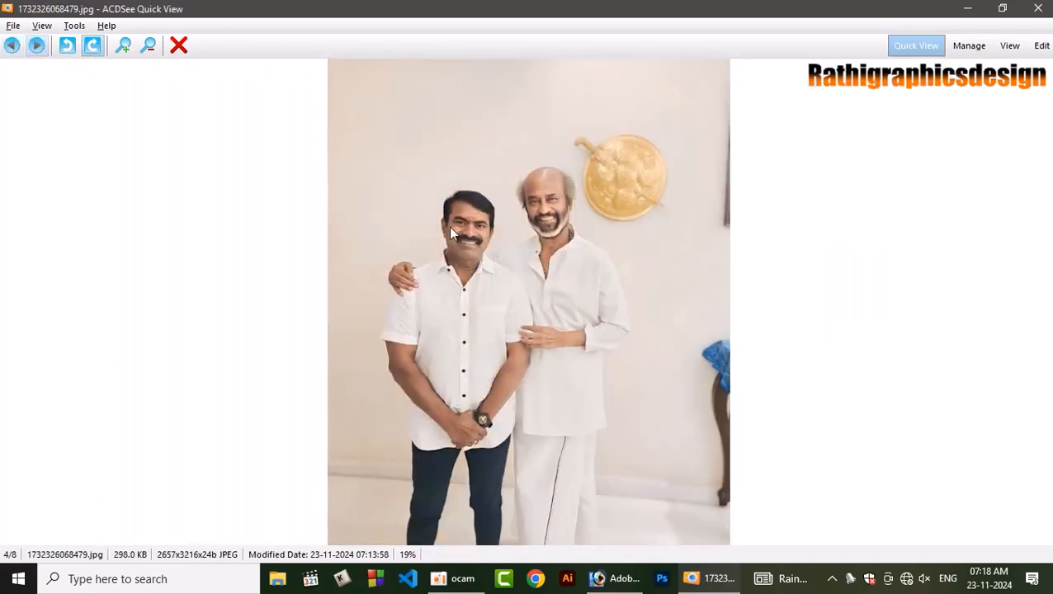
{"action": "left_click", "coordinate": [123, 47]}
{"action": "left_click_drag", "start_coordinate": [461, 207], "coordinate": [490, 415]}
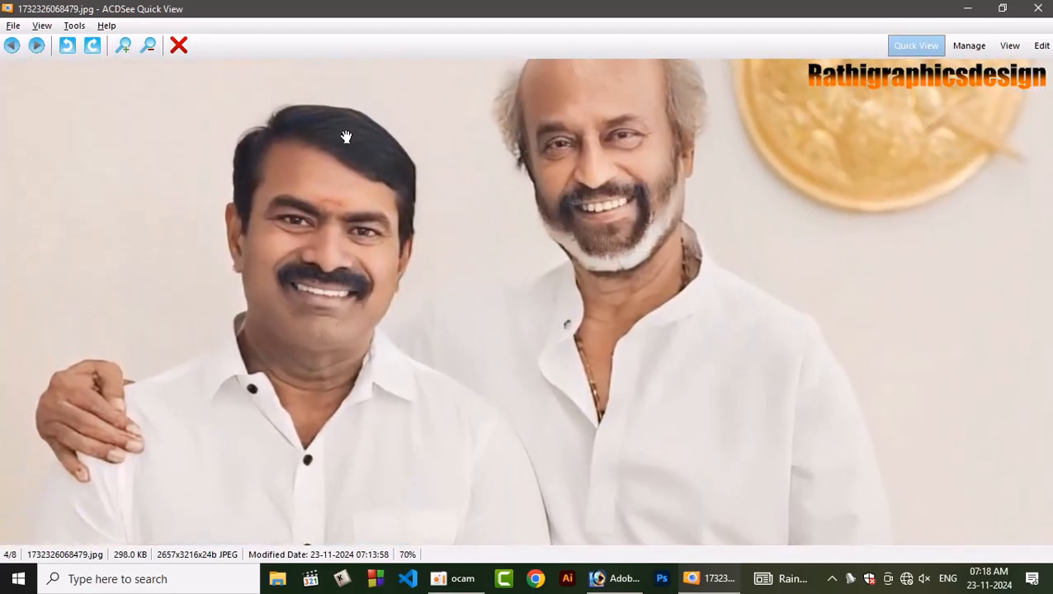
{"action": "left_click", "coordinate": [12, 46]}
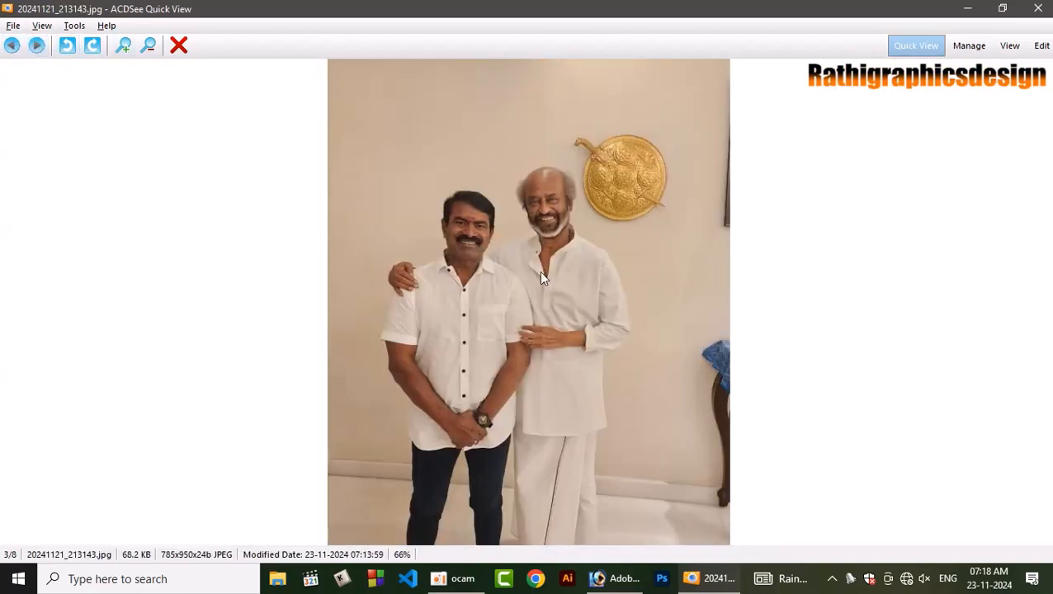
{"action": "left_click", "coordinate": [126, 46]}
{"action": "left_click", "coordinate": [127, 47]}
{"action": "left_click", "coordinate": [126, 46]}
{"action": "left_click", "coordinate": [127, 47]}
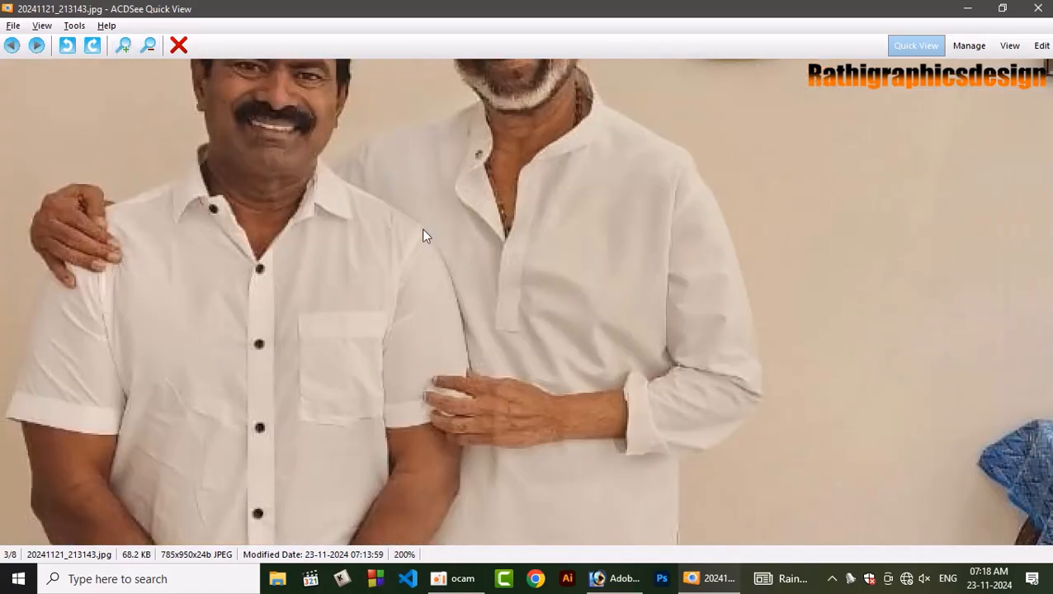
{"action": "left_click_drag", "start_coordinate": [464, 300], "coordinate": [468, 458]}
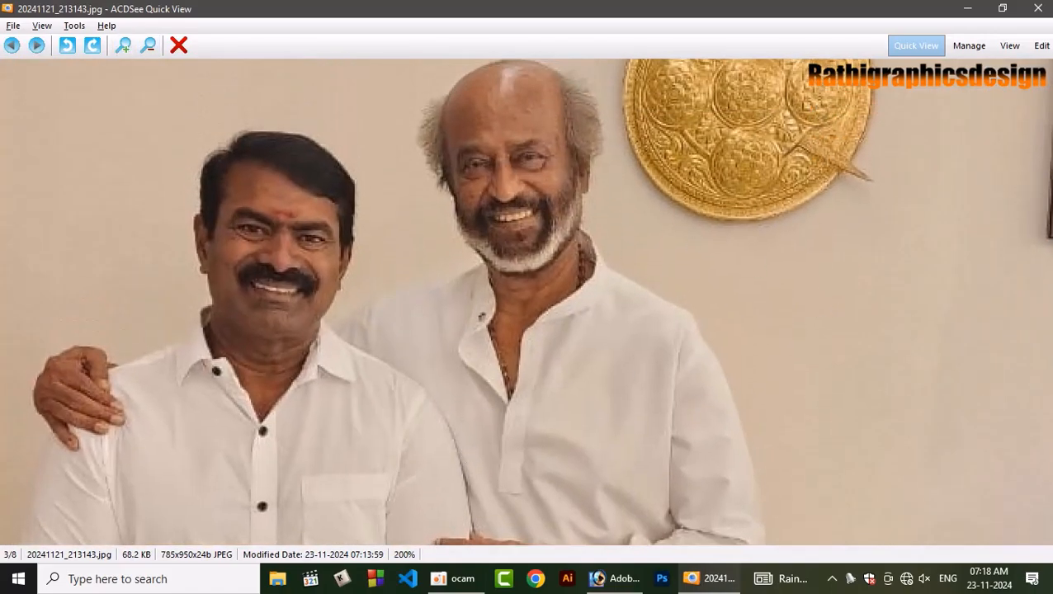
{"action": "left_click", "coordinate": [1047, 6]}
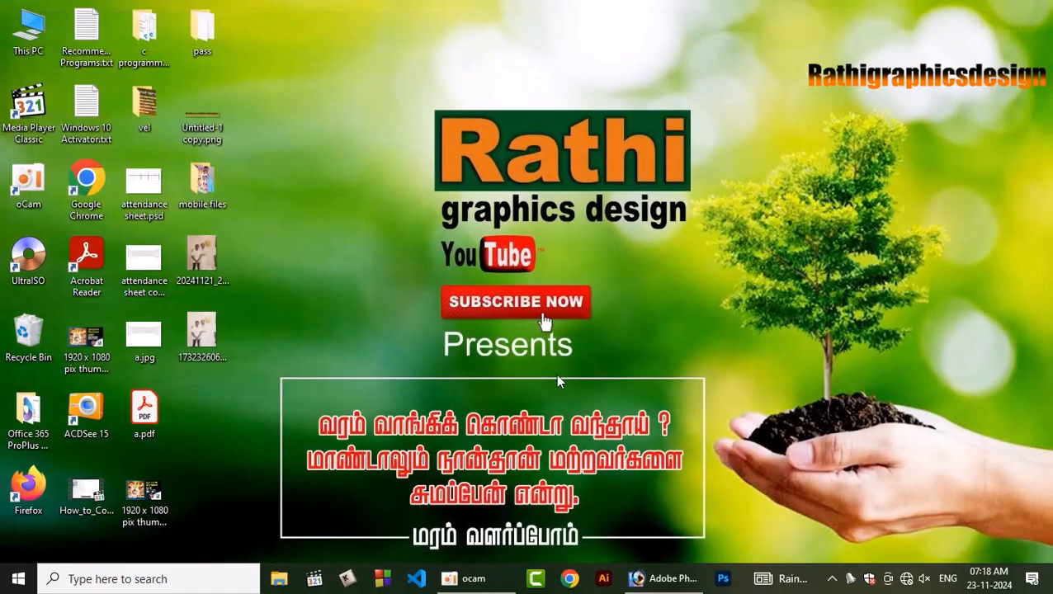
Open 1732326068479.jpg from the desktop in Adobe Photoshop and maximise its document window.
{"action": "left_click", "coordinate": [210, 343]}
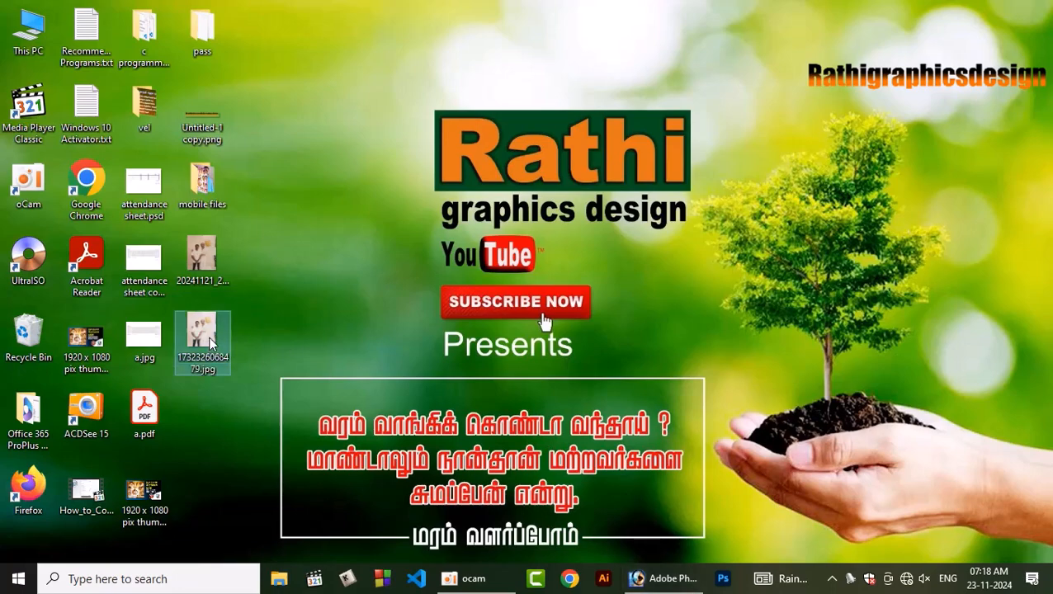
{"action": "double_click", "coordinate": [210, 342]}
{"action": "key", "text": "Escape"}
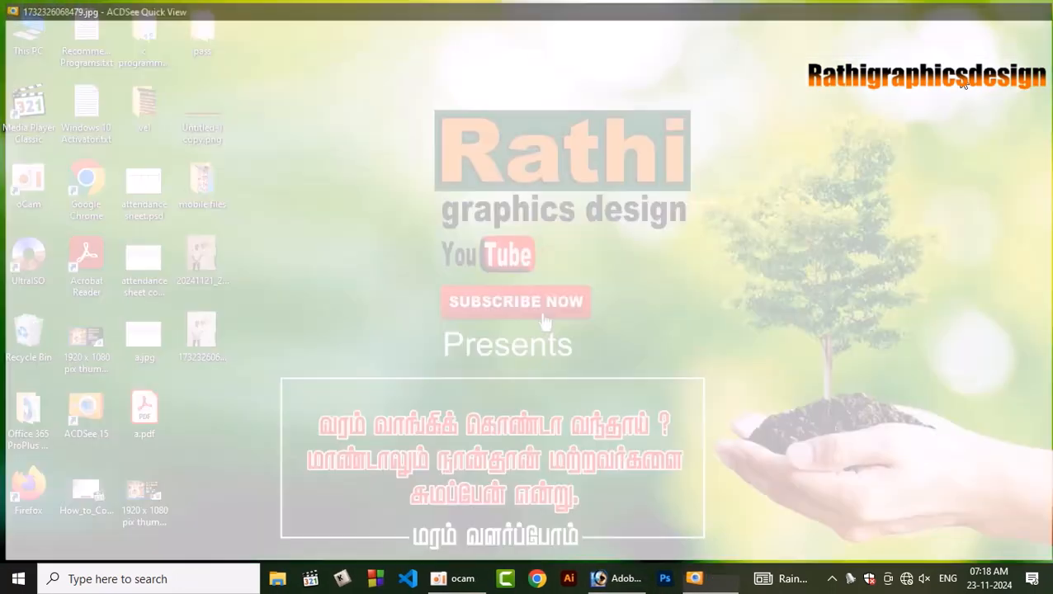
{"action": "left_click_drag", "start_coordinate": [205, 338], "coordinate": [620, 383]}
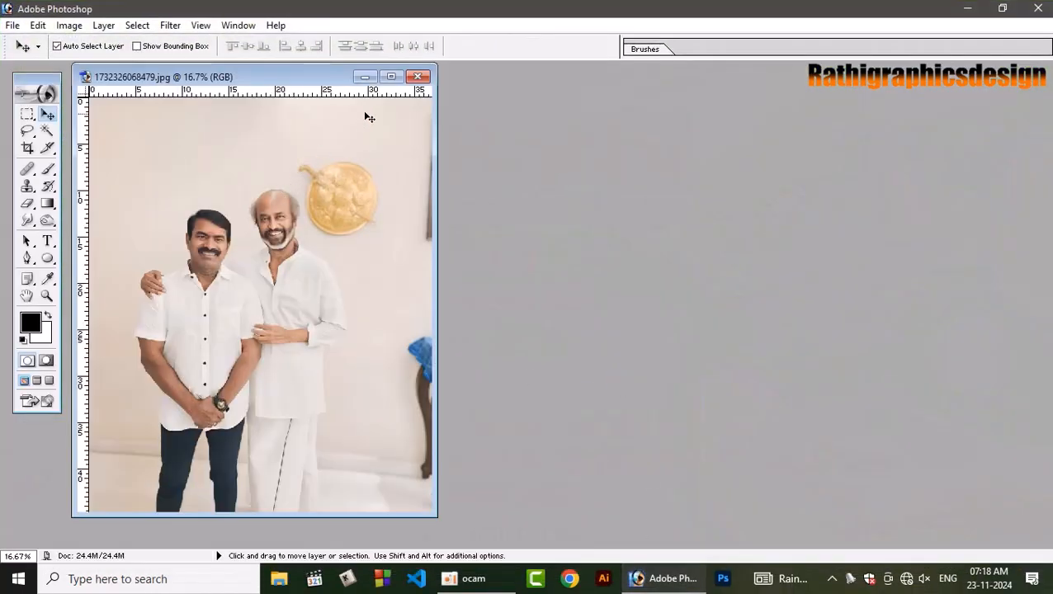
{"action": "left_click", "coordinate": [391, 76]}
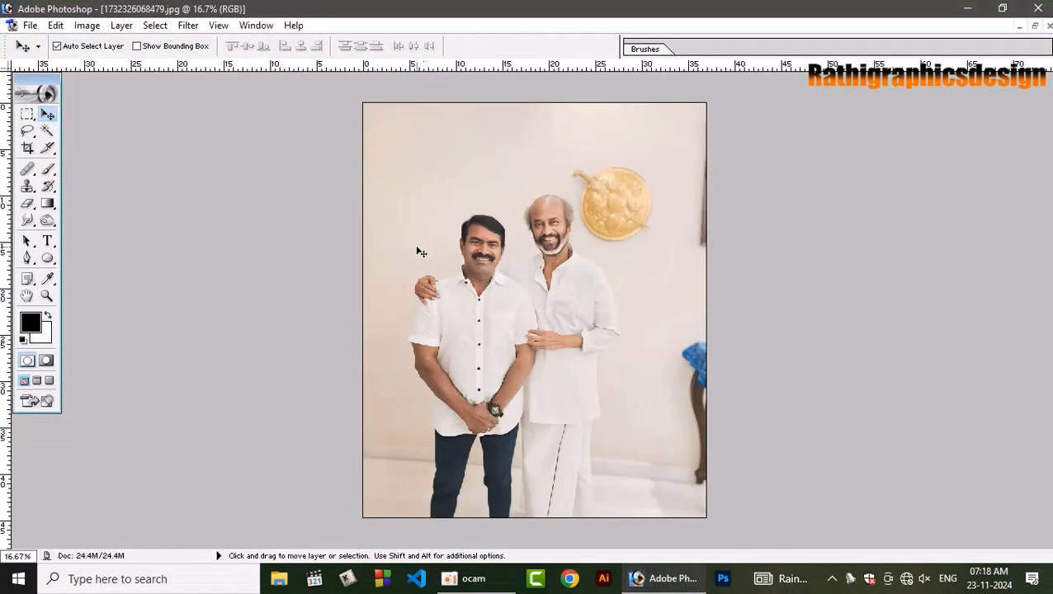
Crop the photo to the two men, trimming the wall on both sides and above while keeping the bottom edge.
{"action": "left_click", "coordinate": [27, 148]}
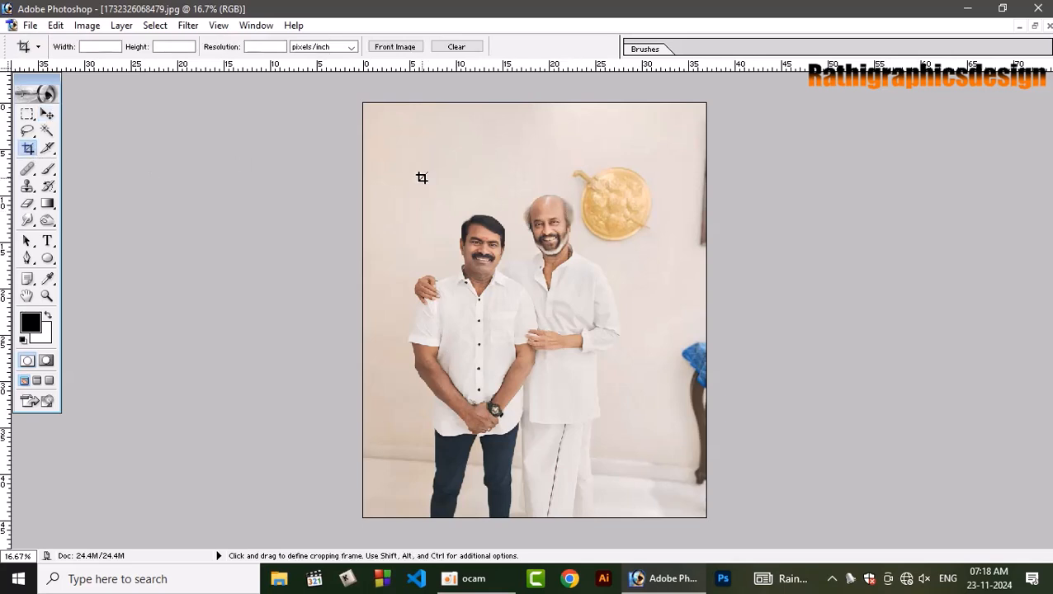
{"action": "left_click_drag", "start_coordinate": [406, 129], "coordinate": [628, 542]}
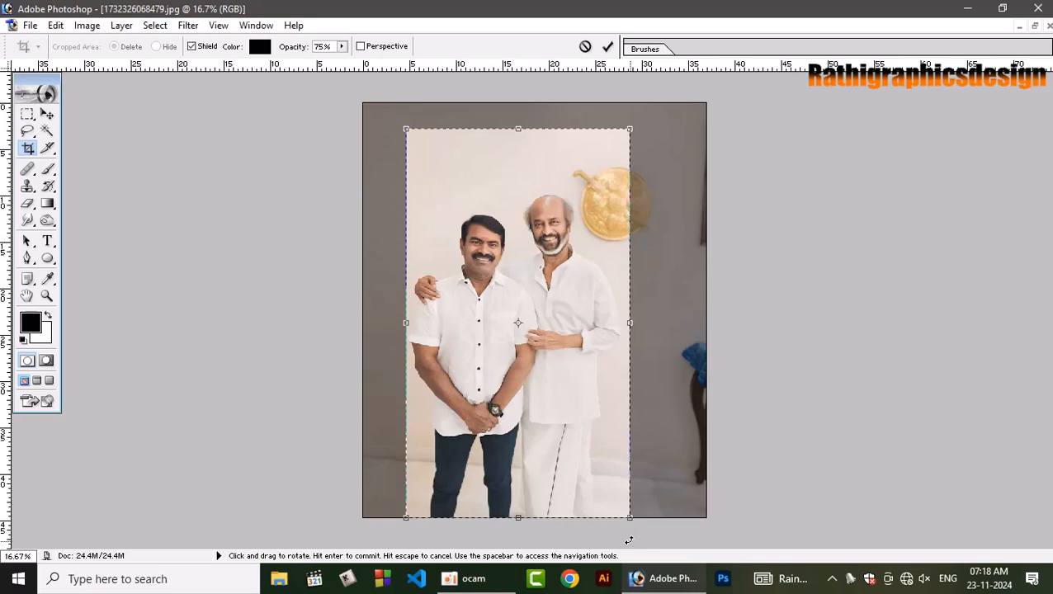
{"action": "key", "text": "Return"}
{"action": "key", "text": "ctrl+plus"}
{"action": "key", "text": "ctrl+plus"}
{"action": "key", "text": "ctrl+plus"}
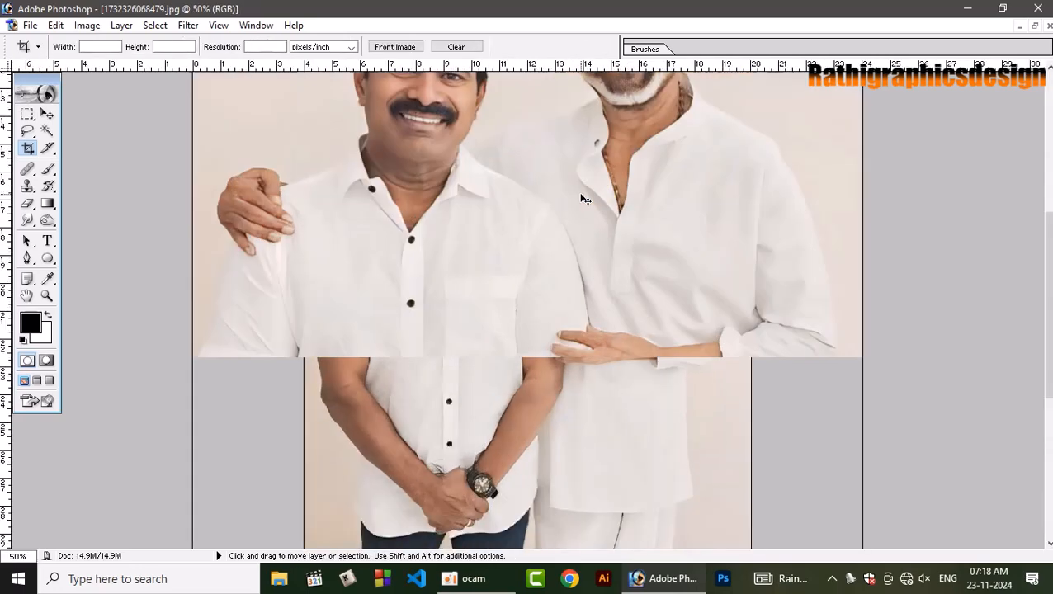
{"action": "left_click_drag", "start_coordinate": [627, 211], "coordinate": [613, 452]}
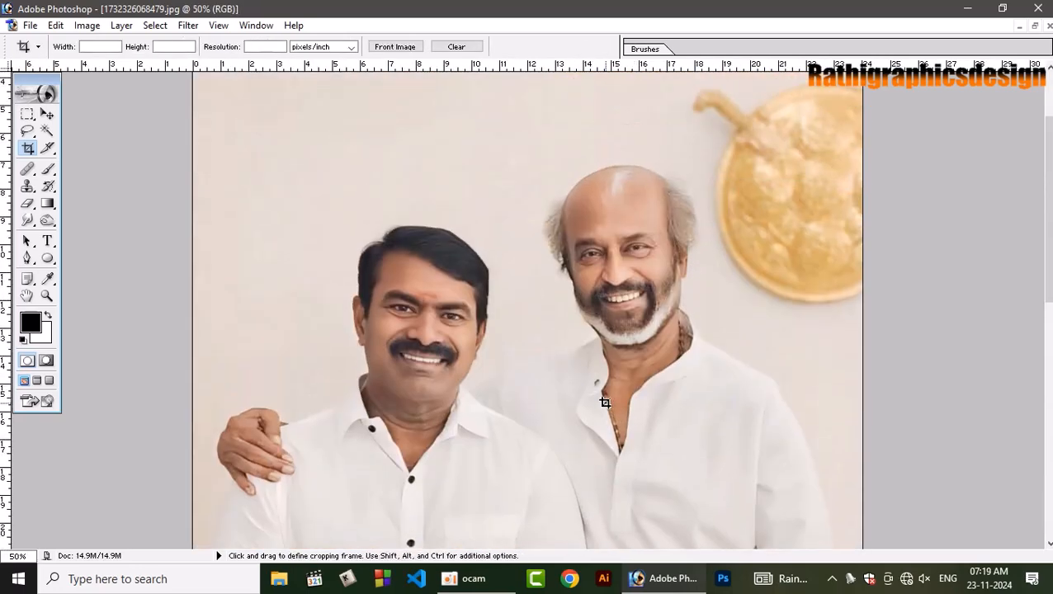
{"action": "key", "text": "v"}
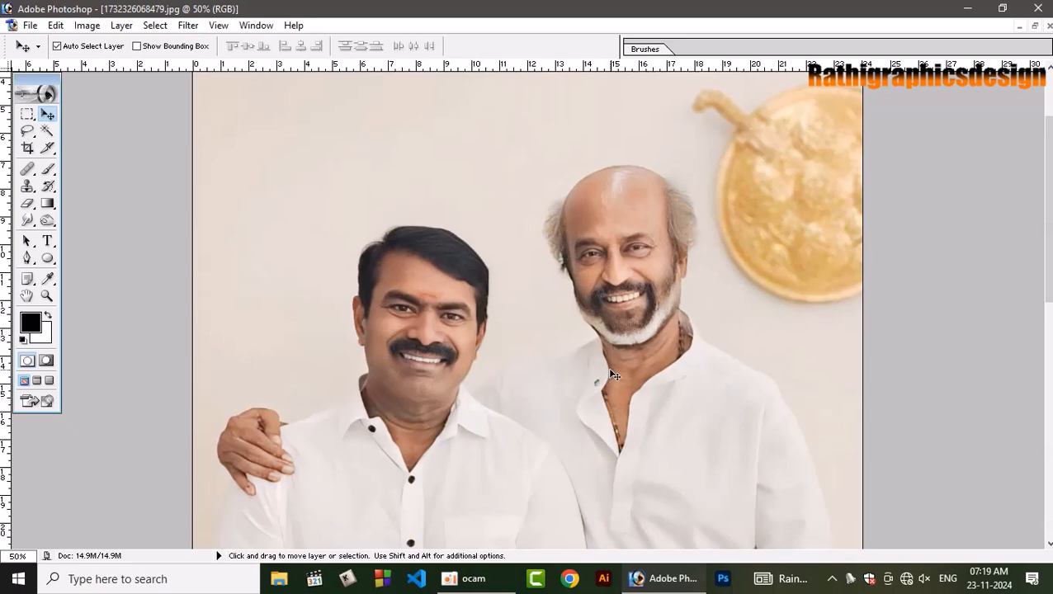
Show the layer list beside the image and duplicate the Background layer as "Background copy".
{"action": "key", "text": "F7"}
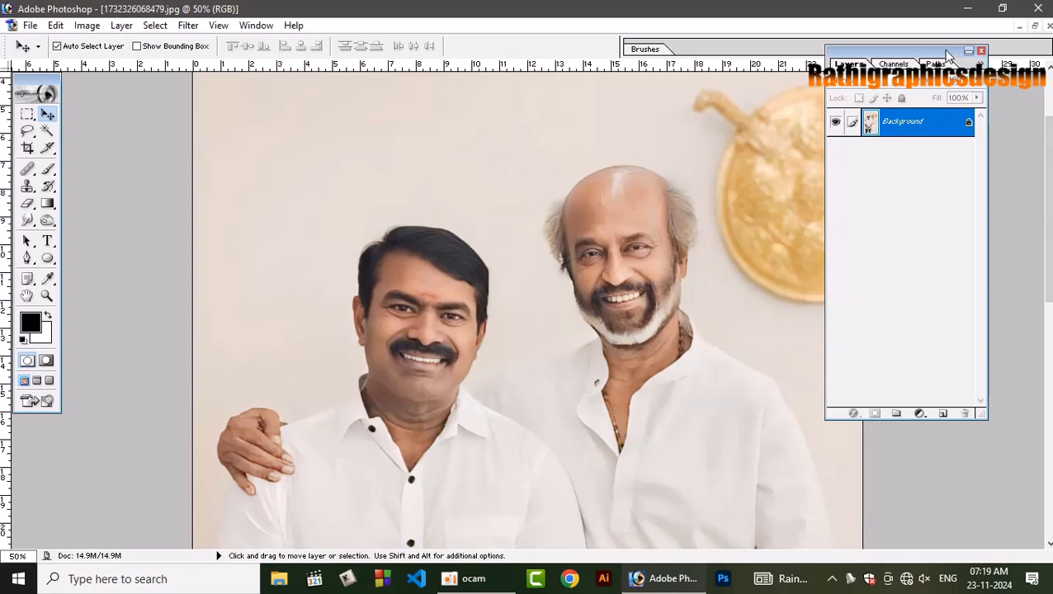
{"action": "left_click_drag", "start_coordinate": [973, 53], "coordinate": [997, 55]}
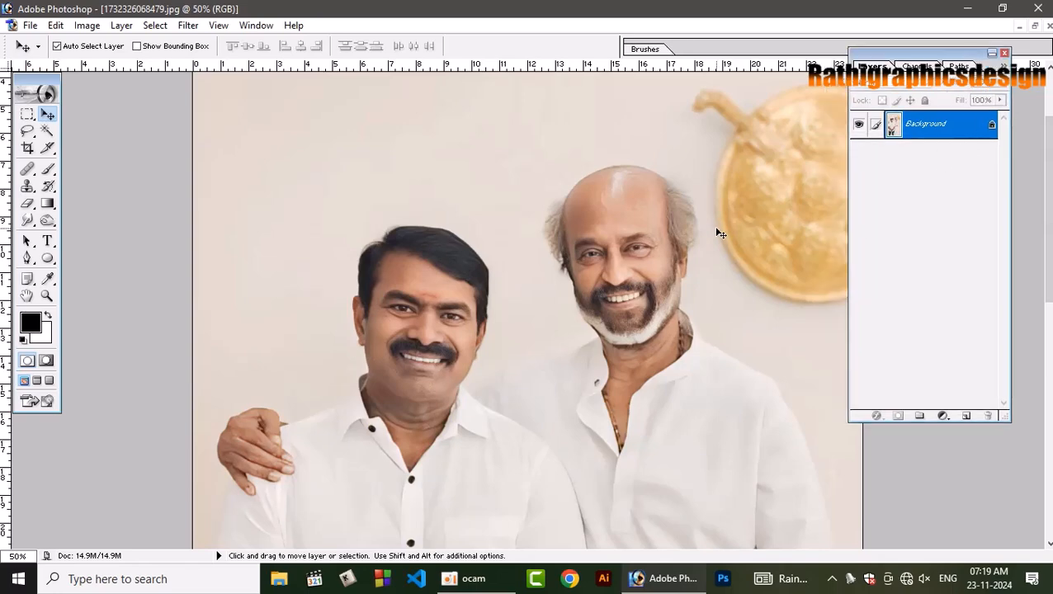
{"action": "right_click", "coordinate": [972, 128]}
{"action": "left_click", "coordinate": [950, 174]}
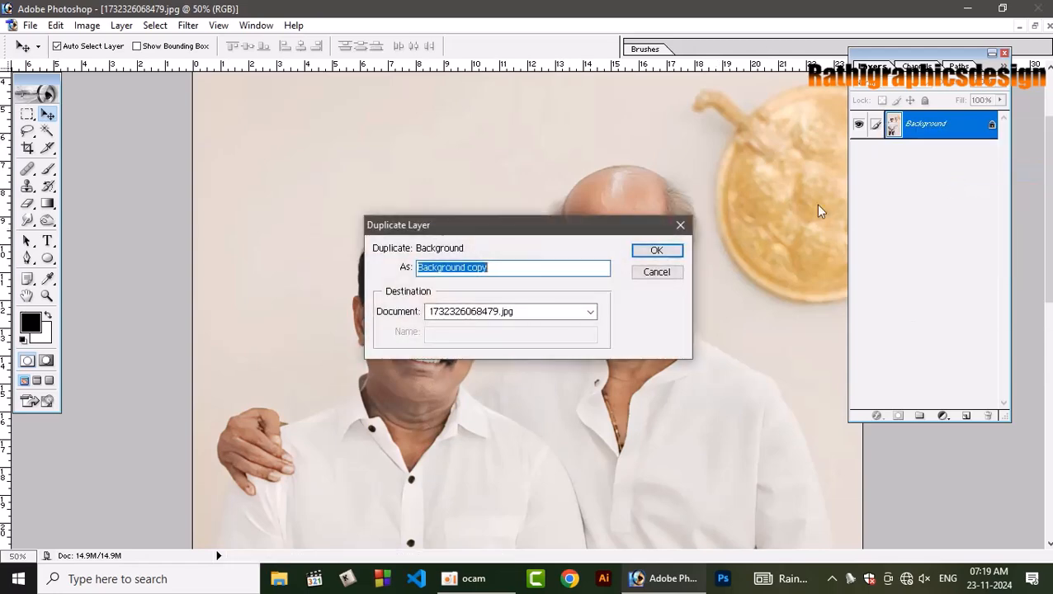
{"action": "key", "text": "Return"}
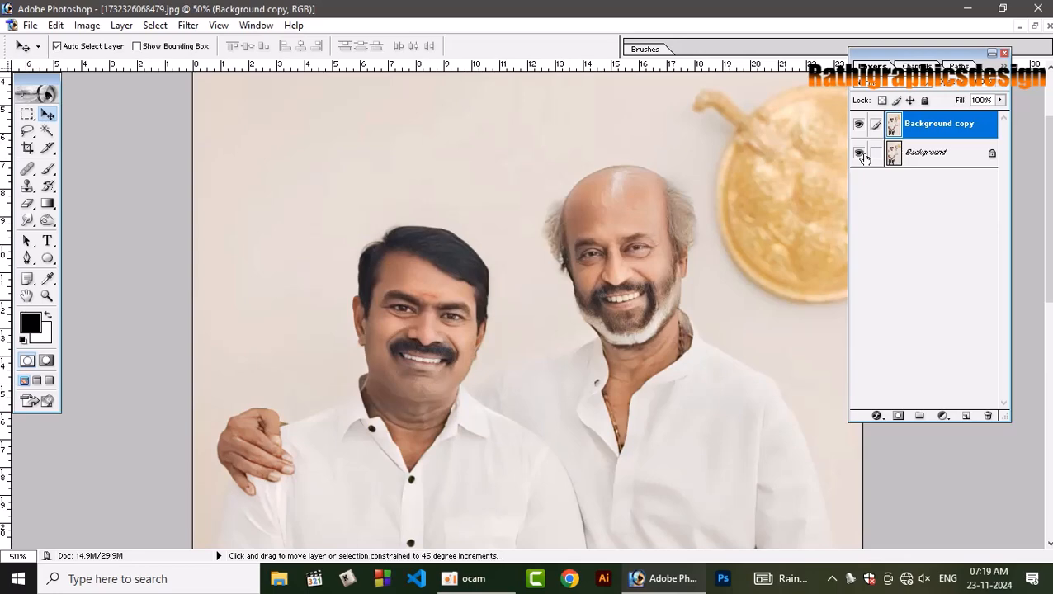
Add a new layer above Background copy and fill it with a bright cyan-blue foreground colour.
{"action": "key", "text": "ctrl+shift+n"}
{"action": "key", "text": "Return"}
{"action": "key", "text": "alt+BackSpace"}
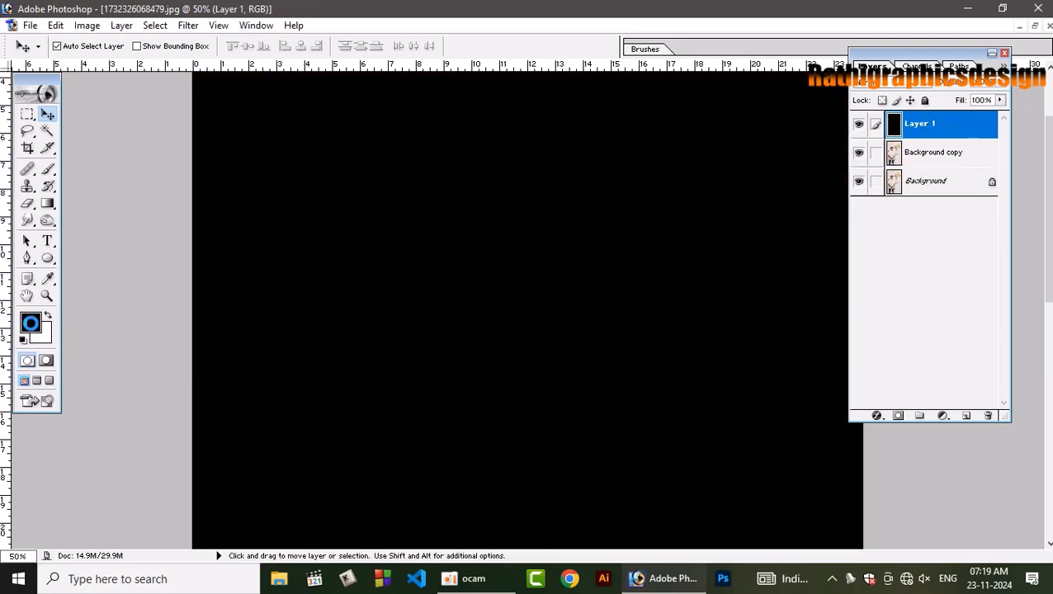
{"action": "left_click", "coordinate": [30, 322]}
{"action": "left_click", "coordinate": [700, 391]}
{"action": "left_click_drag", "start_coordinate": [672, 402], "coordinate": [790, 236]}
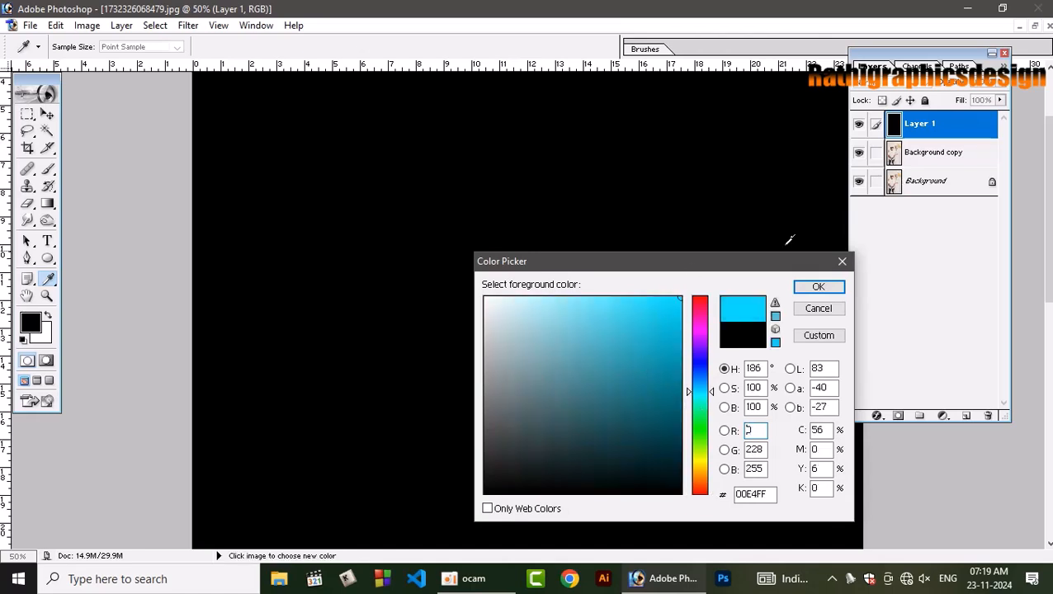
{"action": "left_click", "coordinate": [818, 287]}
{"action": "key", "text": "v"}
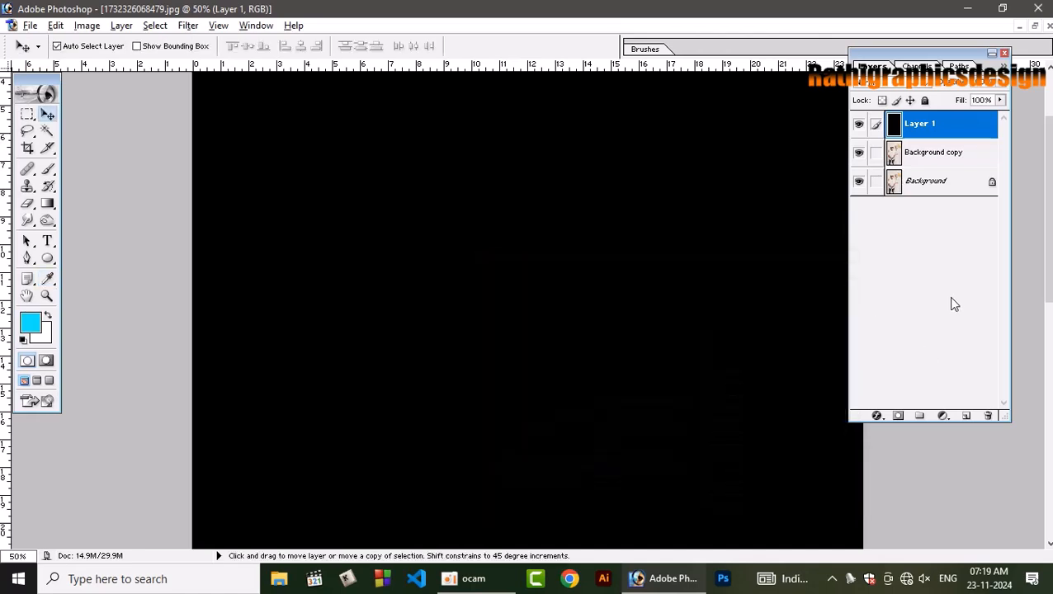
{"action": "key", "text": "alt+BackSpace"}
Move the cyan-blue layer directly beneath Background copy, and restore the default colours with Background copy as the active layer.
{"action": "key", "text": "ctrl+bracketleft"}
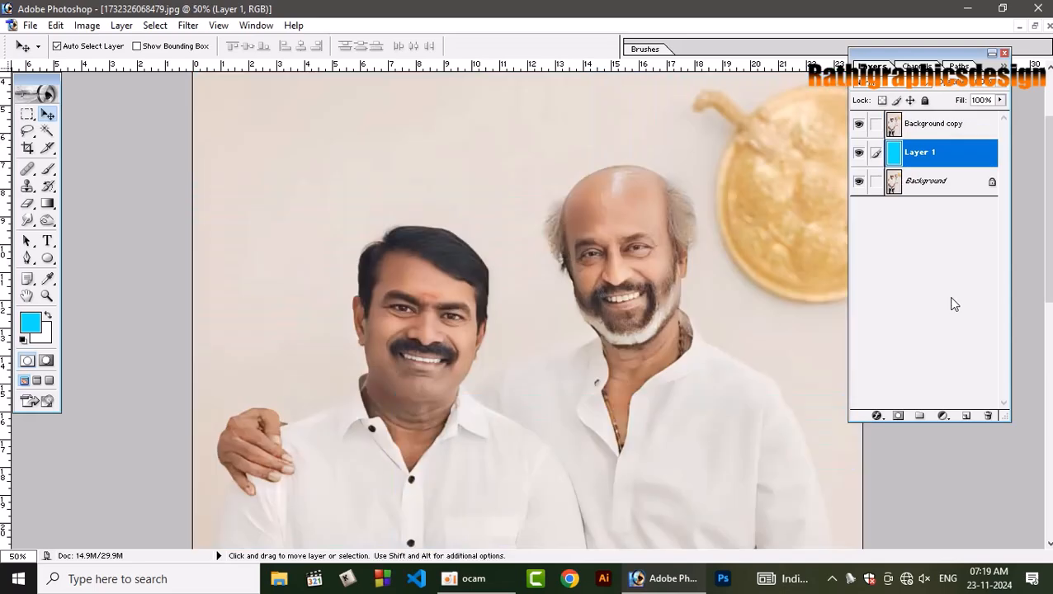
{"action": "key", "text": "ctrl+bracketright"}
{"action": "key", "text": "ctrl+bracketleft"}
{"action": "key", "text": "d"}
{"action": "left_click", "coordinate": [630, 261]}
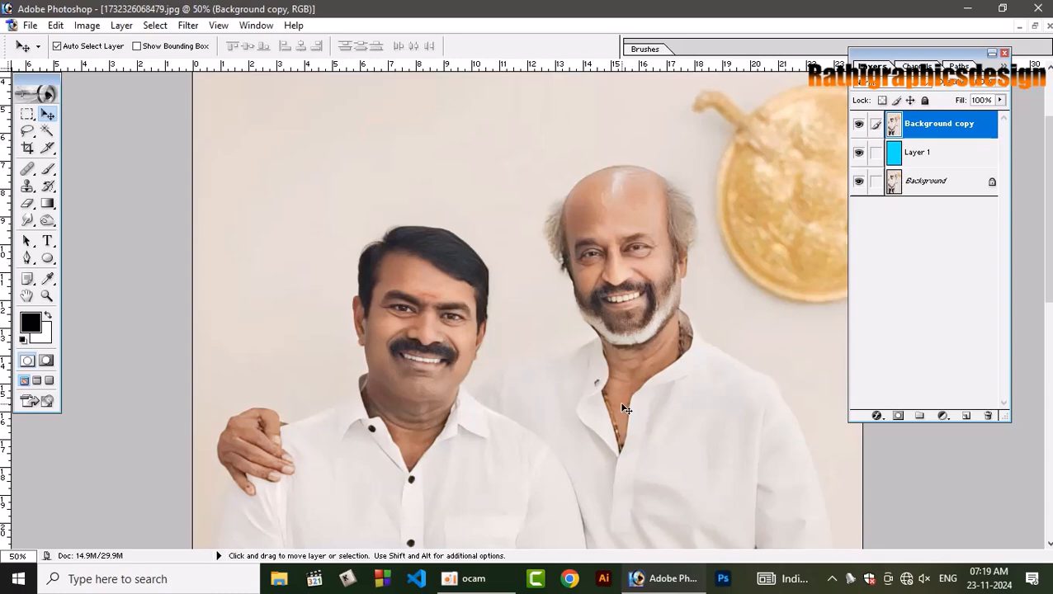
{"action": "key", "text": "ctrl+minus"}
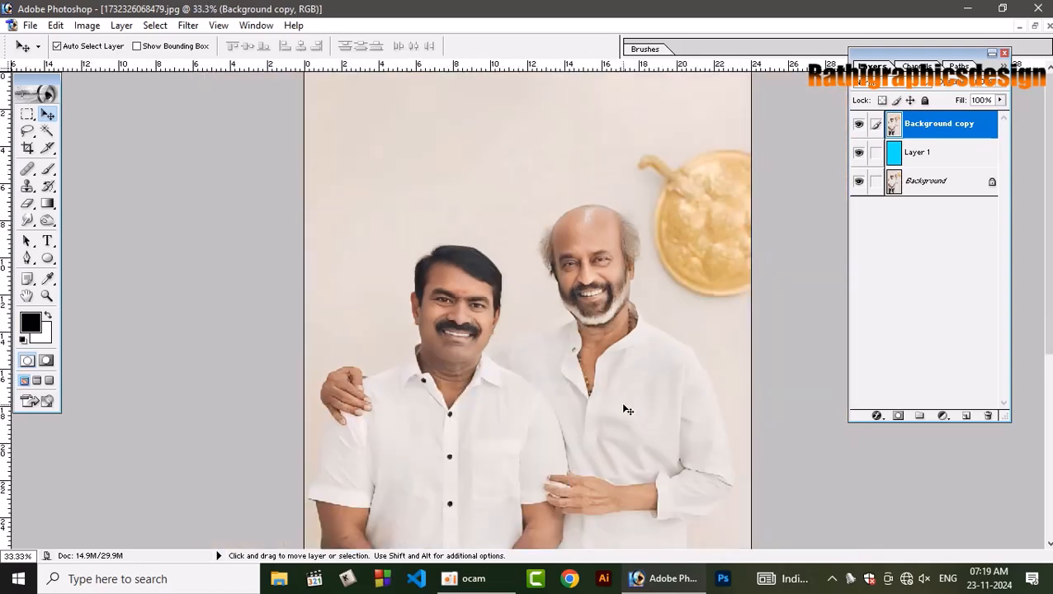
{"action": "left_click_drag", "start_coordinate": [583, 460], "coordinate": [624, 391]}
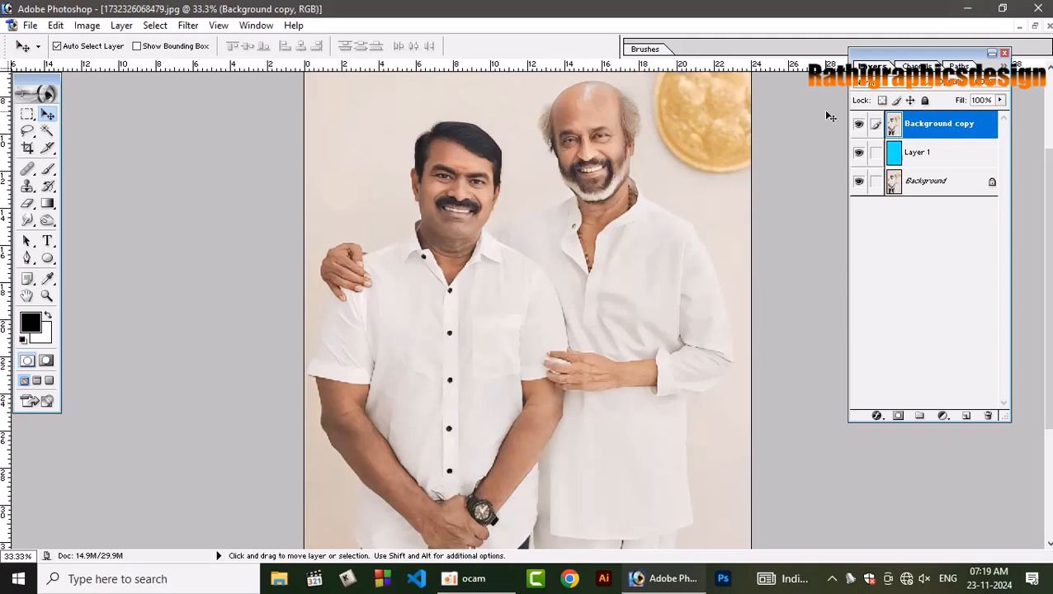
Open 20241121_213143.jpg from the Desktop folder and maximise its document window.
{"action": "key", "text": "ctrl+o"}
{"action": "left_click", "coordinate": [600, 241]}
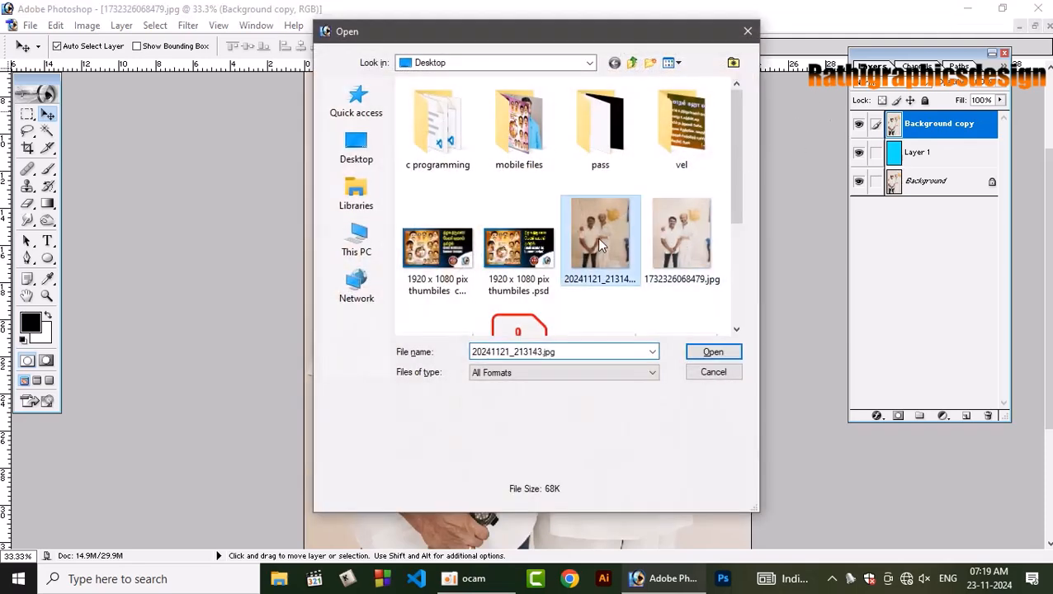
{"action": "double_click", "coordinate": [603, 240]}
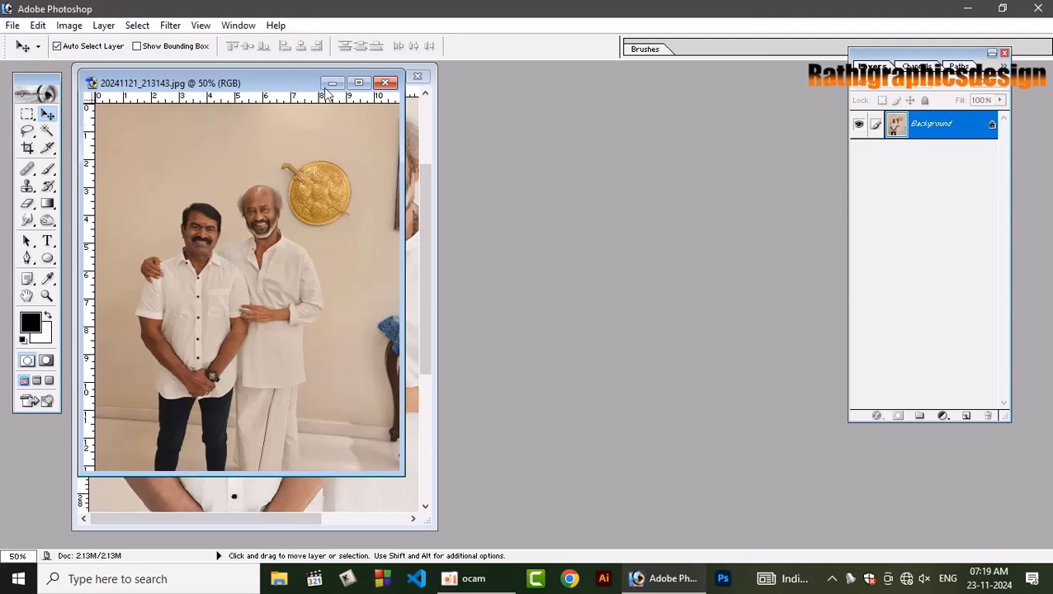
{"action": "left_click_drag", "start_coordinate": [295, 77], "coordinate": [779, 104]}
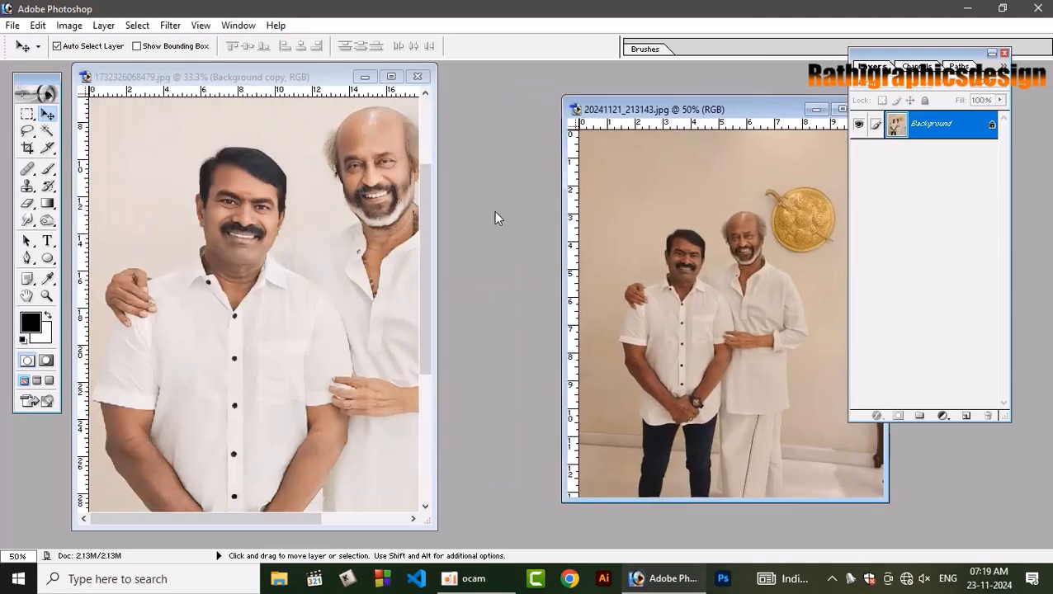
{"action": "left_click", "coordinate": [840, 110]}
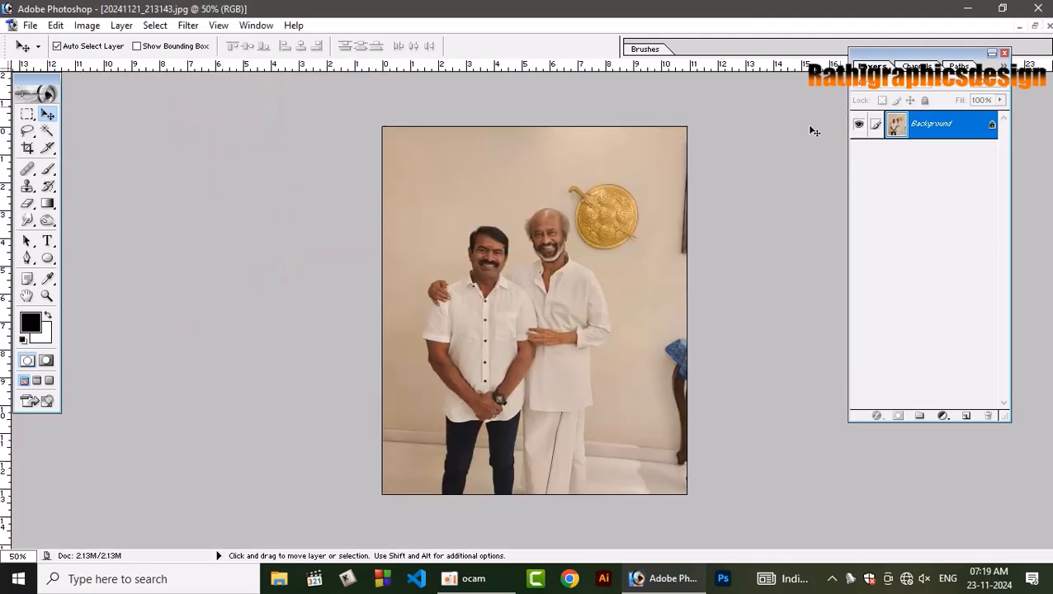
Examine the two men's faces in 20241121_213143.jpg at 200% zoom.
{"action": "key", "text": "ctrl+plus"}
{"action": "key", "text": "ctrl+plus"}
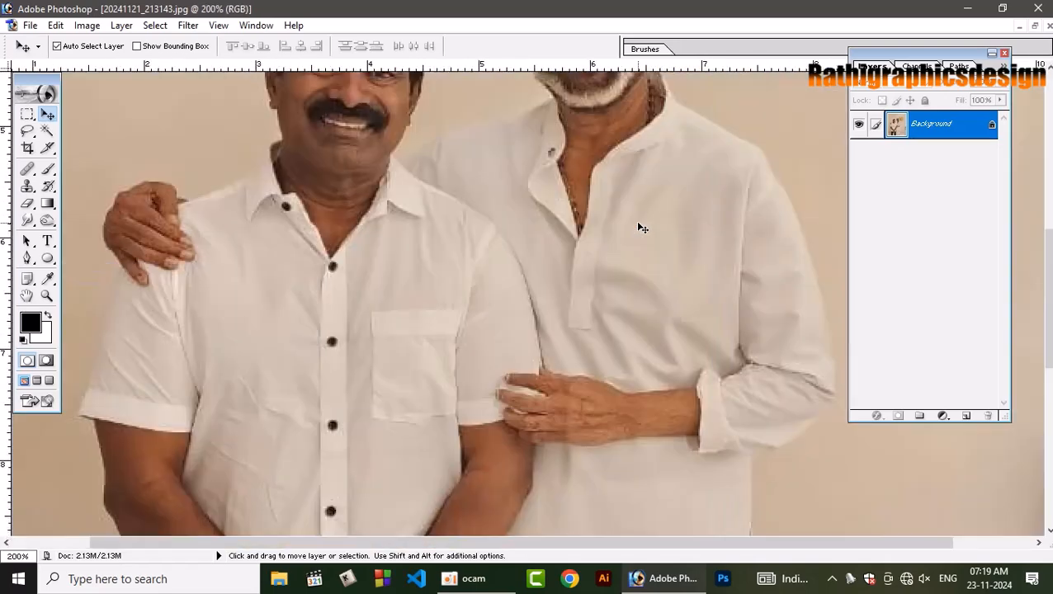
{"action": "left_click", "coordinate": [591, 342]}
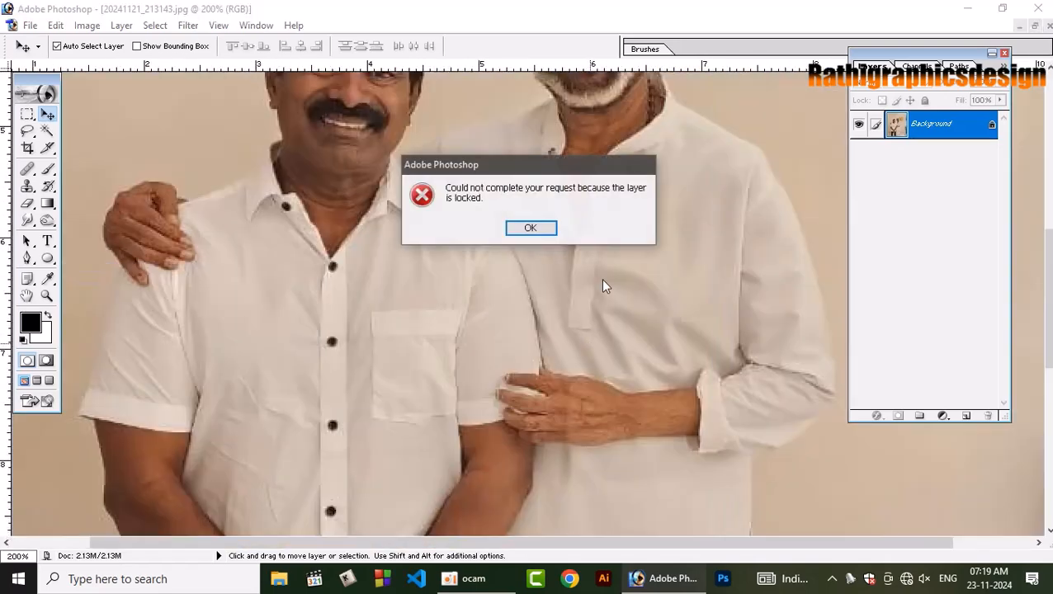
{"action": "left_click", "coordinate": [531, 228]}
{"action": "left_click_drag", "start_coordinate": [604, 199], "coordinate": [597, 394]}
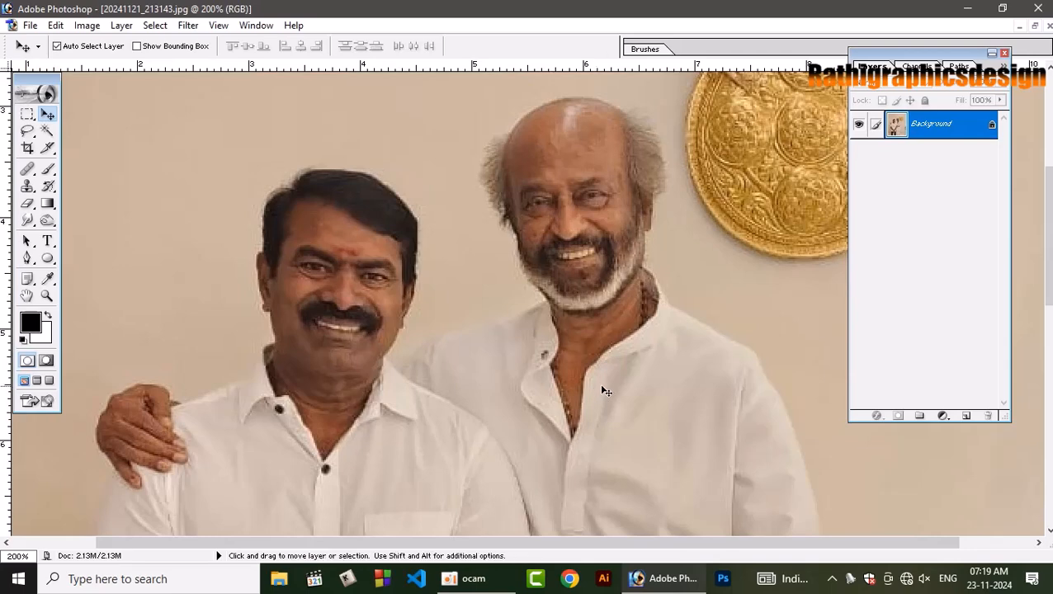
Compare 20241121_213143.jpg with the enhanced photo and check the original's image size without changing it.
{"action": "key", "text": "ctrl+Tab"}
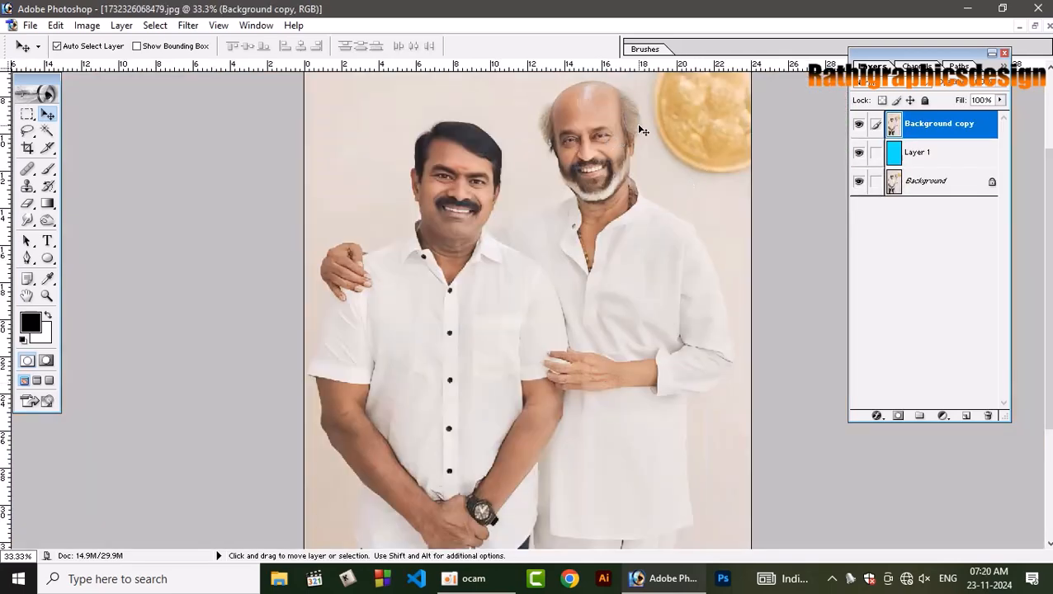
{"action": "key", "text": "ctrl+Tab"}
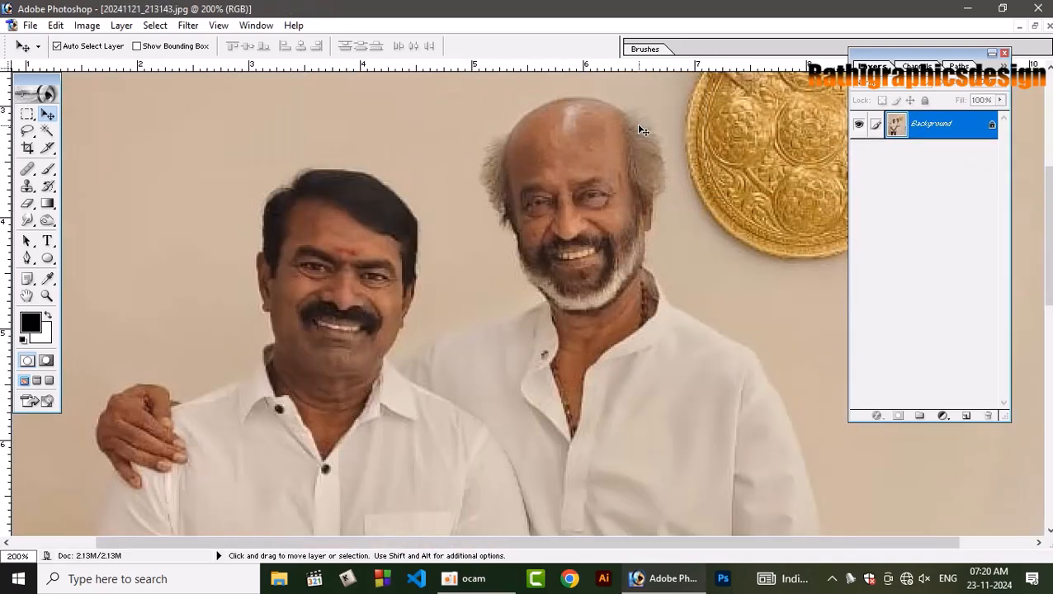
{"action": "left_click", "coordinate": [86, 25]}
{"action": "left_click", "coordinate": [132, 144]}
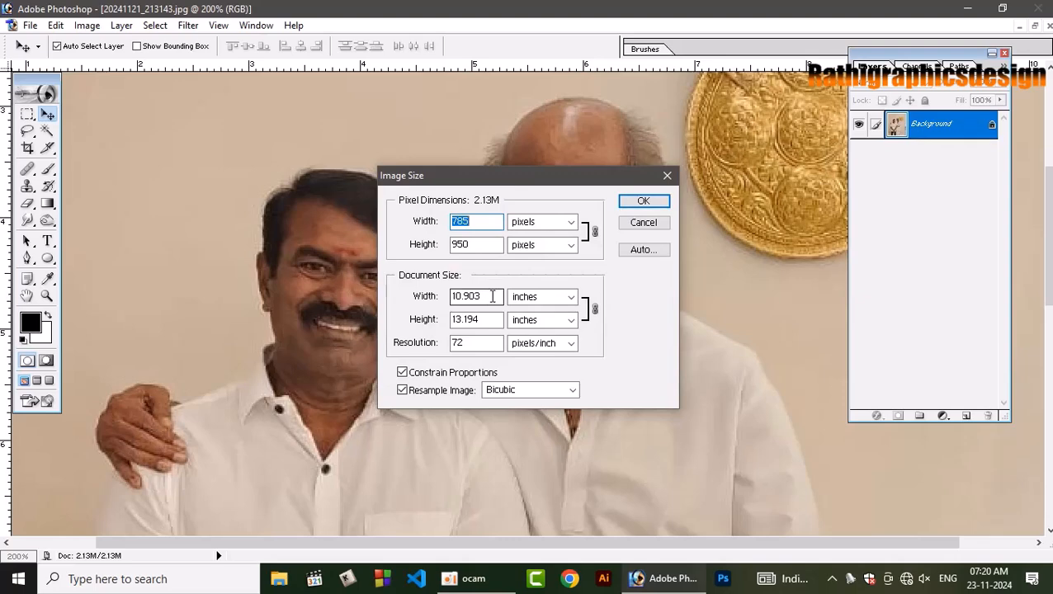
{"action": "left_click", "coordinate": [652, 225]}
Check the pixel dimensions and document size of the enhanced photo 1732326068479.jpg without changing them.
{"action": "key", "text": "ctrl+Tab"}
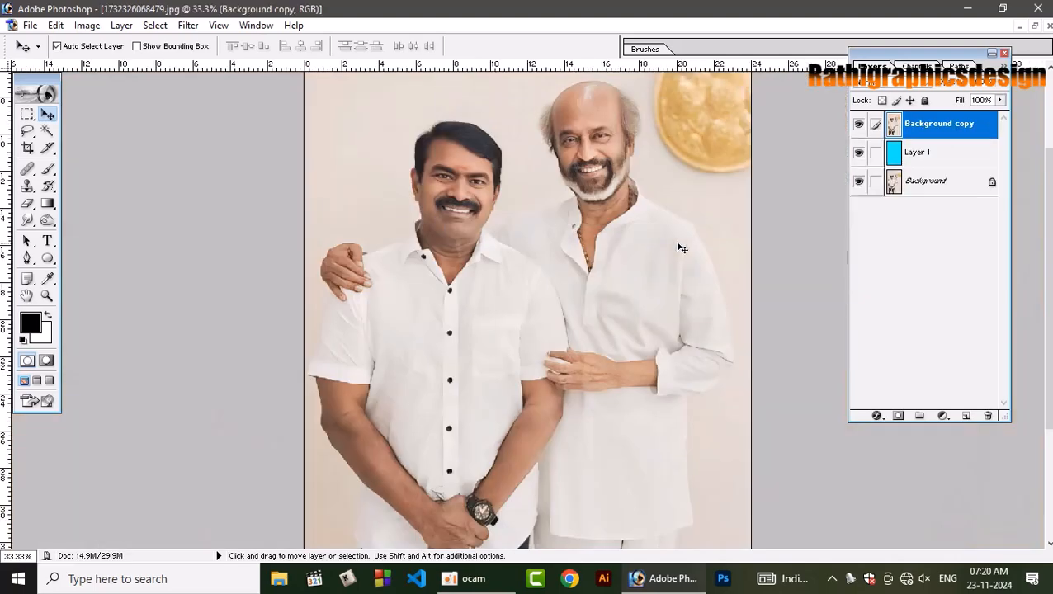
{"action": "left_click", "coordinate": [87, 24]}
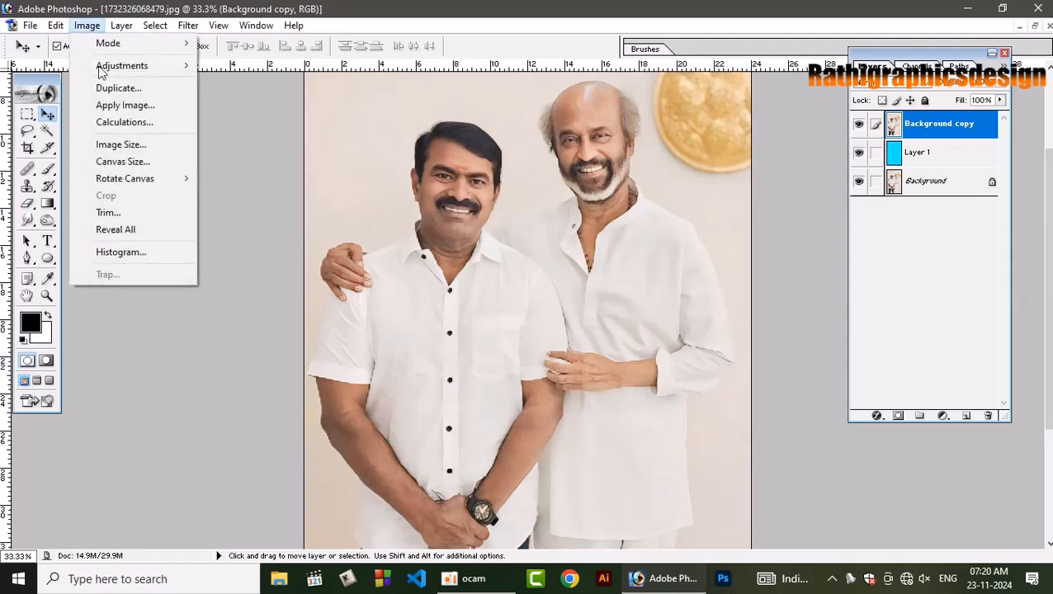
{"action": "left_click", "coordinate": [124, 145]}
{"action": "left_click", "coordinate": [494, 298]}
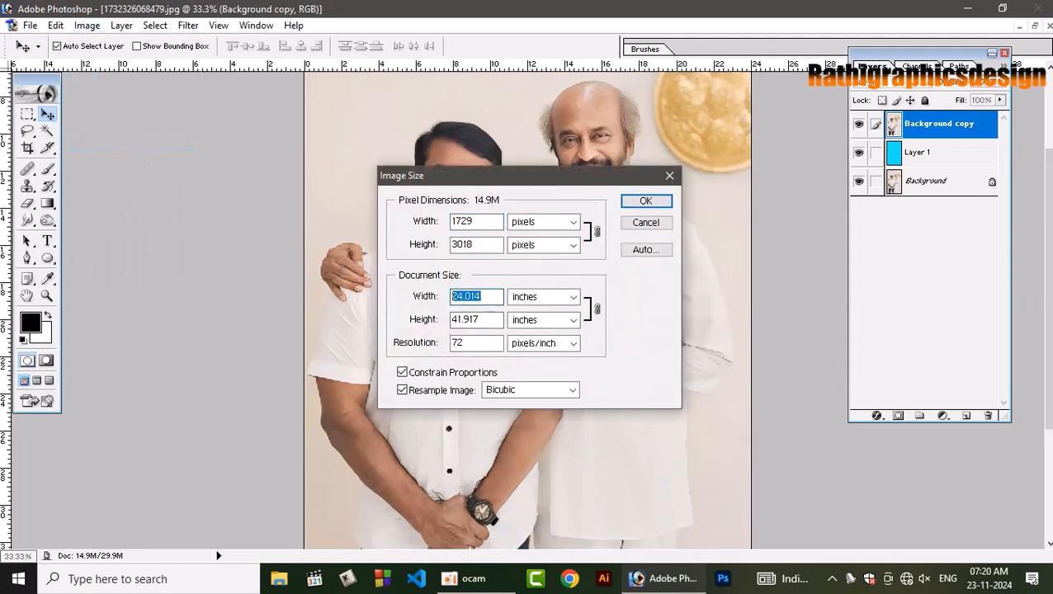
{"action": "left_click", "coordinate": [489, 324]}
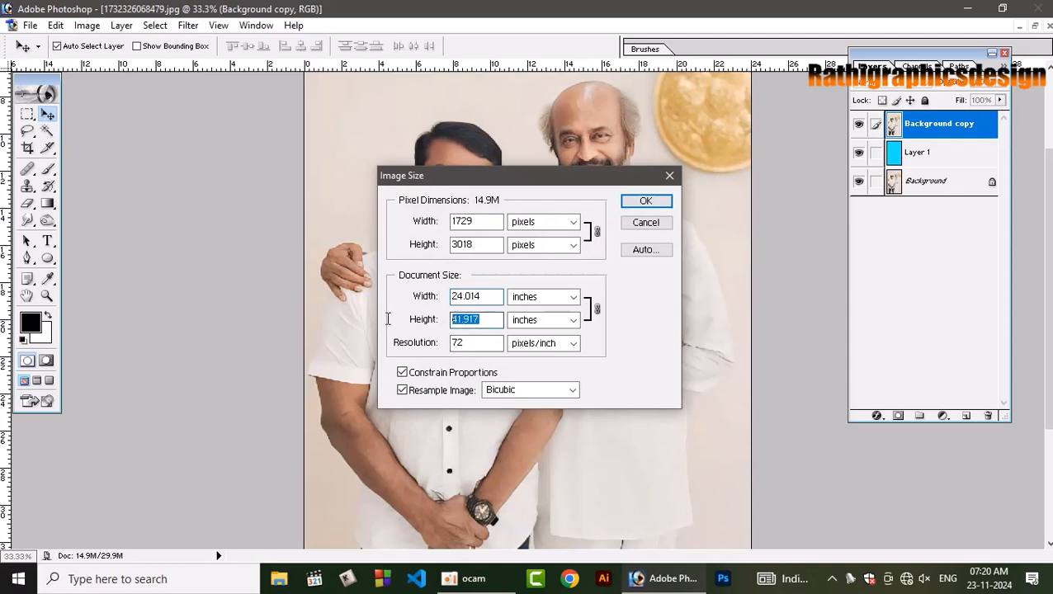
{"action": "left_click", "coordinate": [647, 225]}
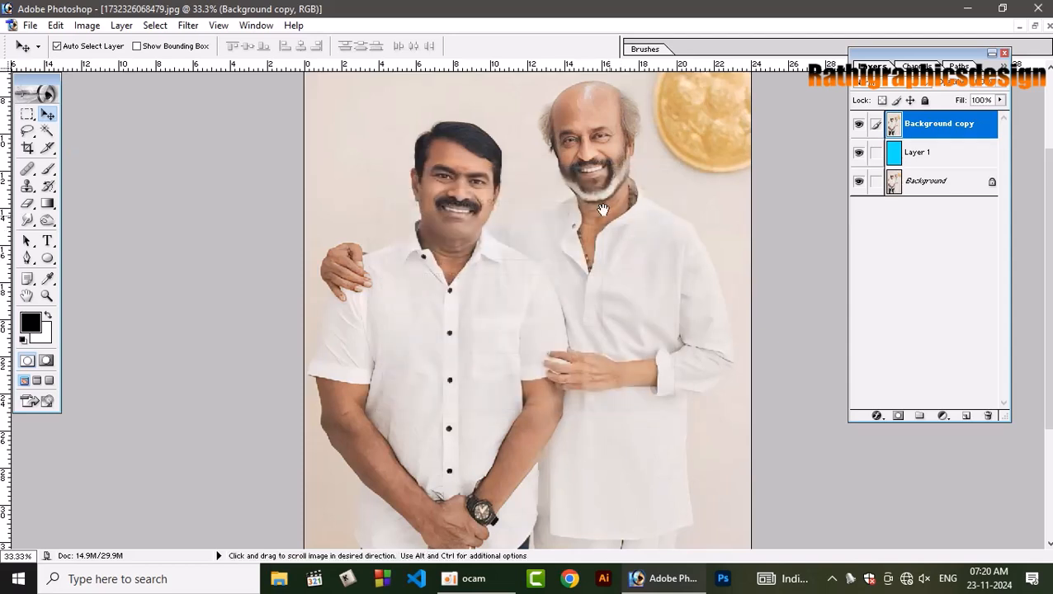
Deepen the shadows of Background copy with Curves by setting the black point on the shorter man's dark hair.
{"action": "left_click_drag", "start_coordinate": [585, 171], "coordinate": [574, 252]}
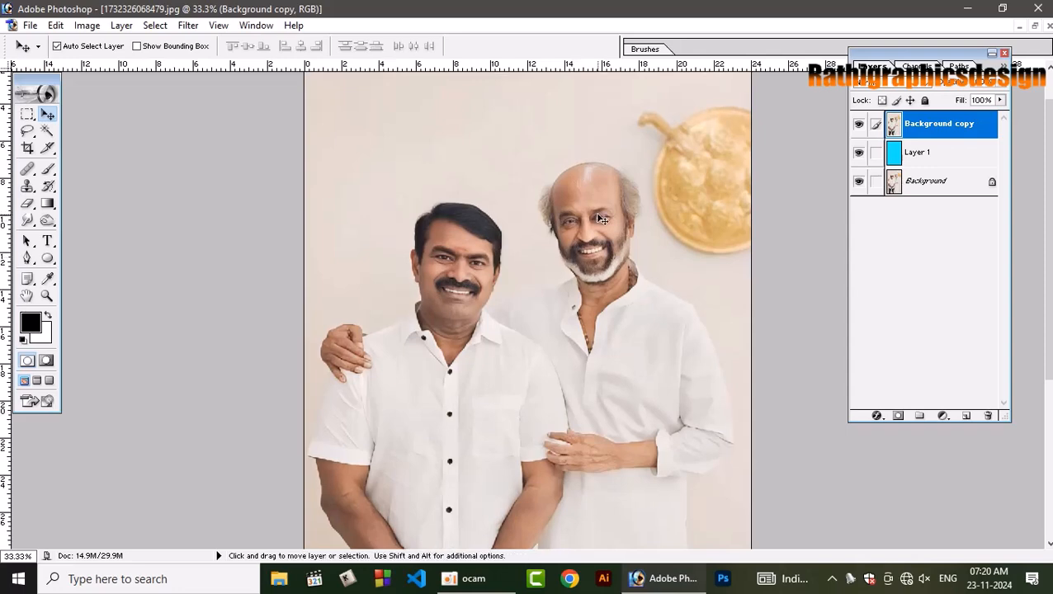
{"action": "key", "text": "ctrl+0"}
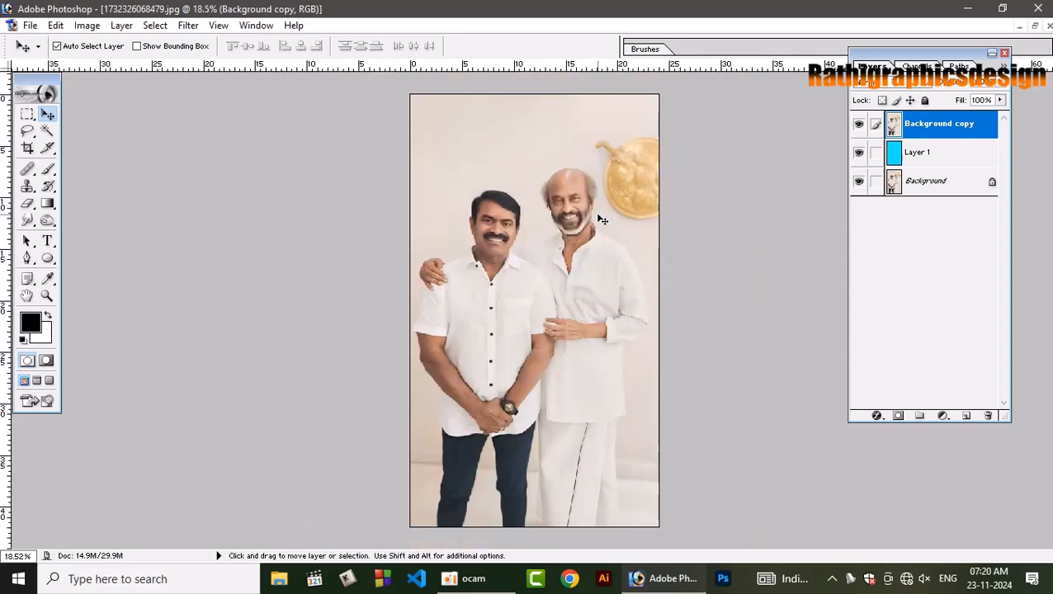
{"action": "key", "text": "ctrl+plus"}
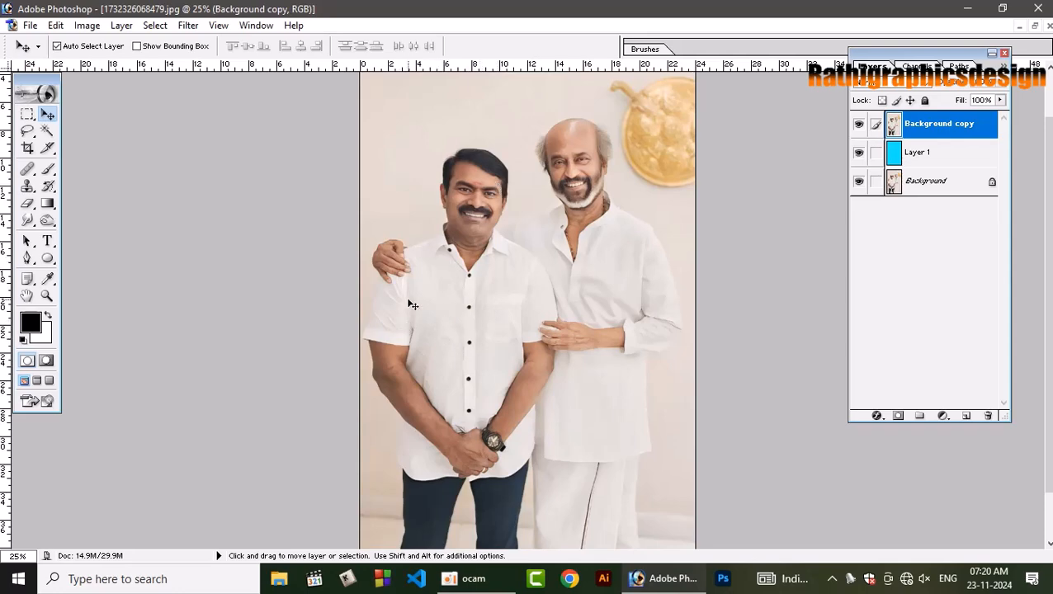
{"action": "key", "text": "ctrl+plus"}
{"action": "key", "text": "ctrl+plus"}
{"action": "key", "text": "ctrl+plus"}
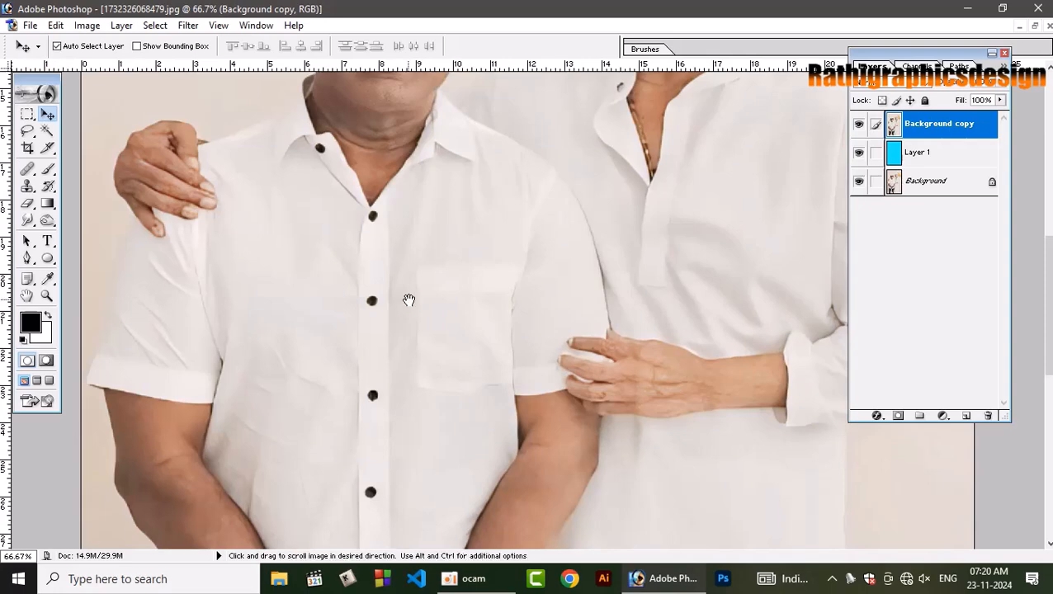
{"action": "left_click_drag", "start_coordinate": [582, 260], "coordinate": [535, 528]}
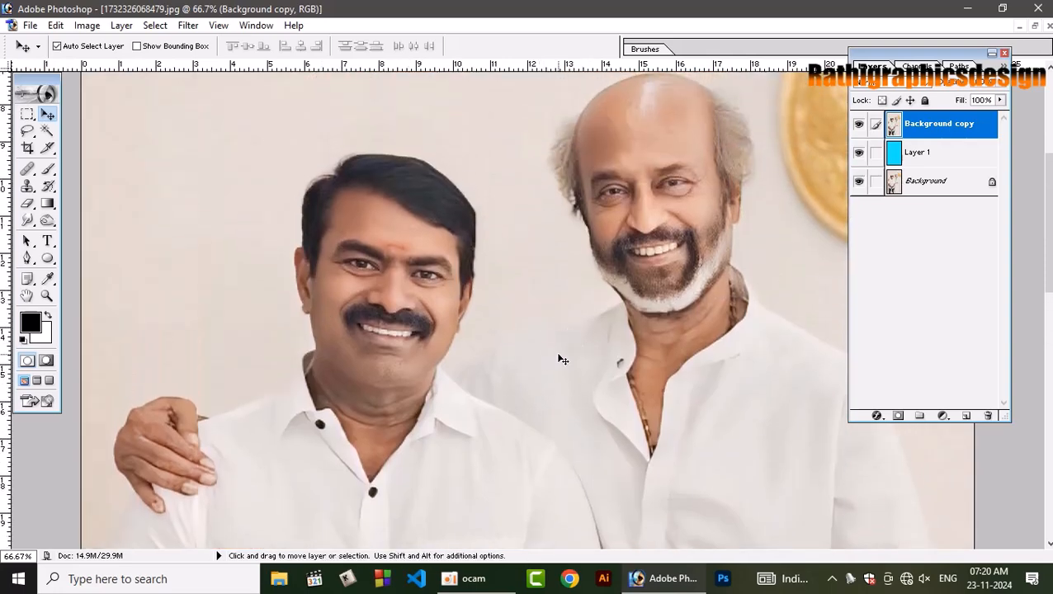
{"action": "key", "text": "ctrl+m"}
{"action": "left_click_drag", "start_coordinate": [214, 100], "coordinate": [667, 108]}
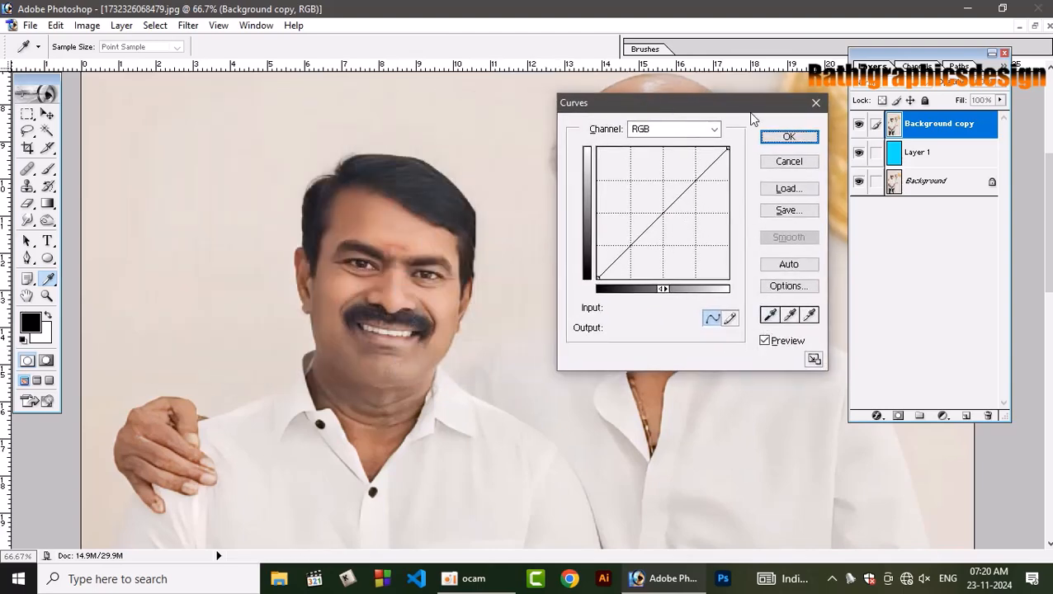
{"action": "left_click_drag", "start_coordinate": [746, 104], "coordinate": [736, 283]}
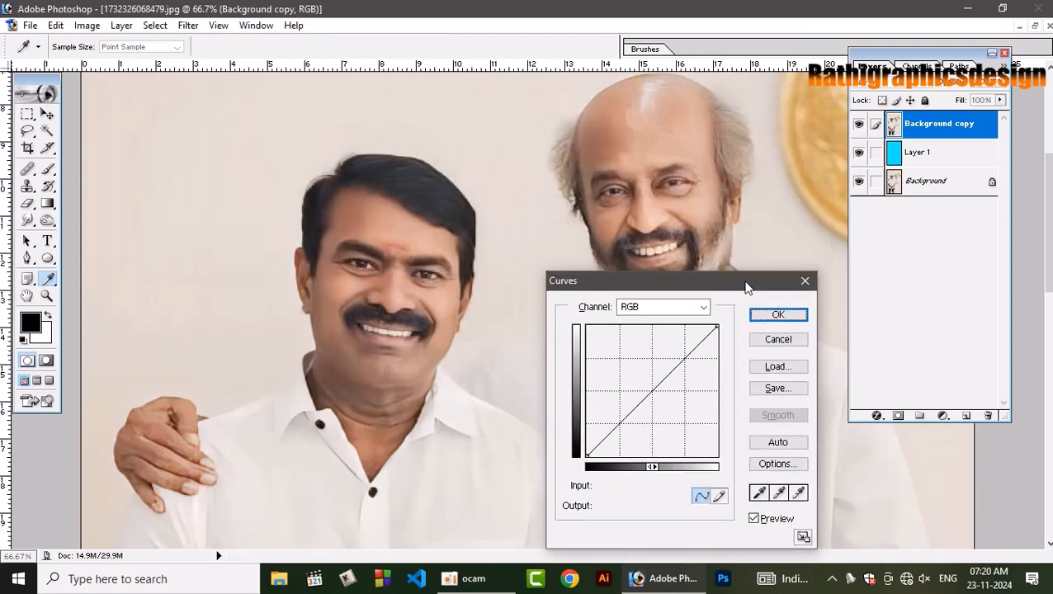
{"action": "left_click", "coordinate": [759, 493]}
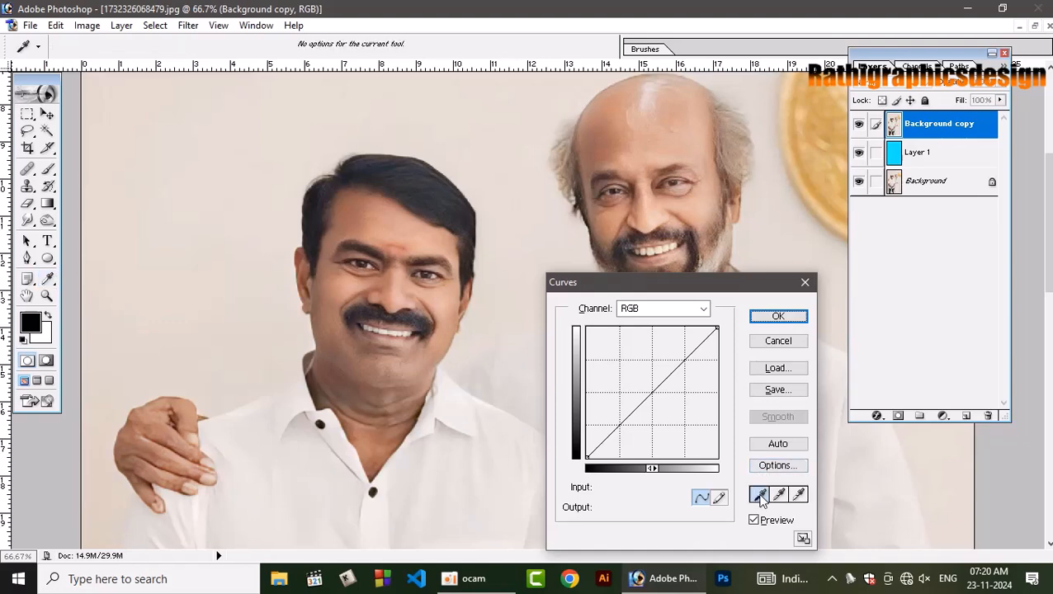
{"action": "left_click", "coordinate": [315, 229]}
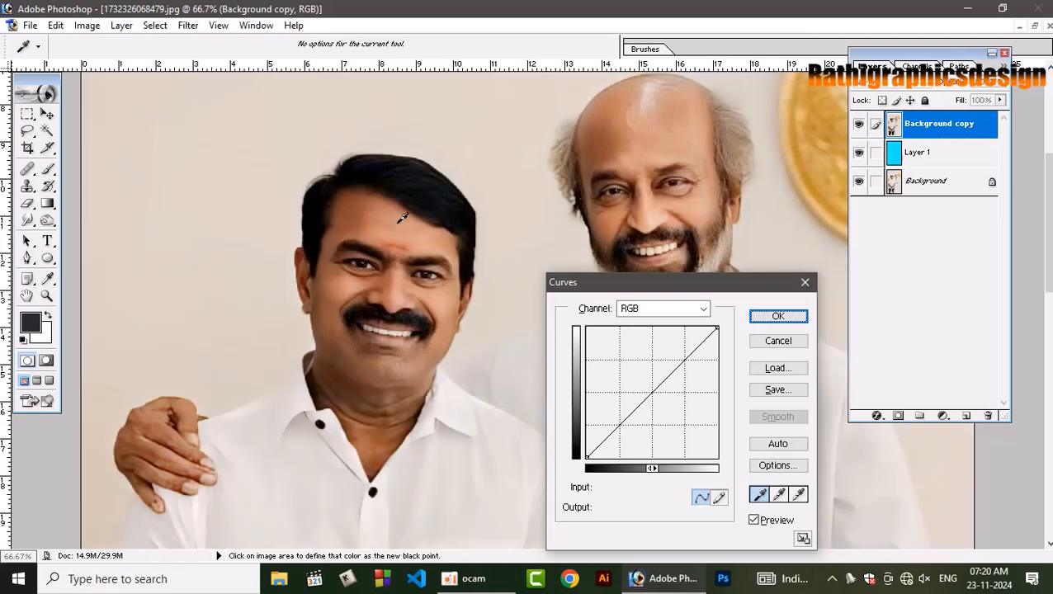
{"action": "left_click", "coordinate": [758, 318]}
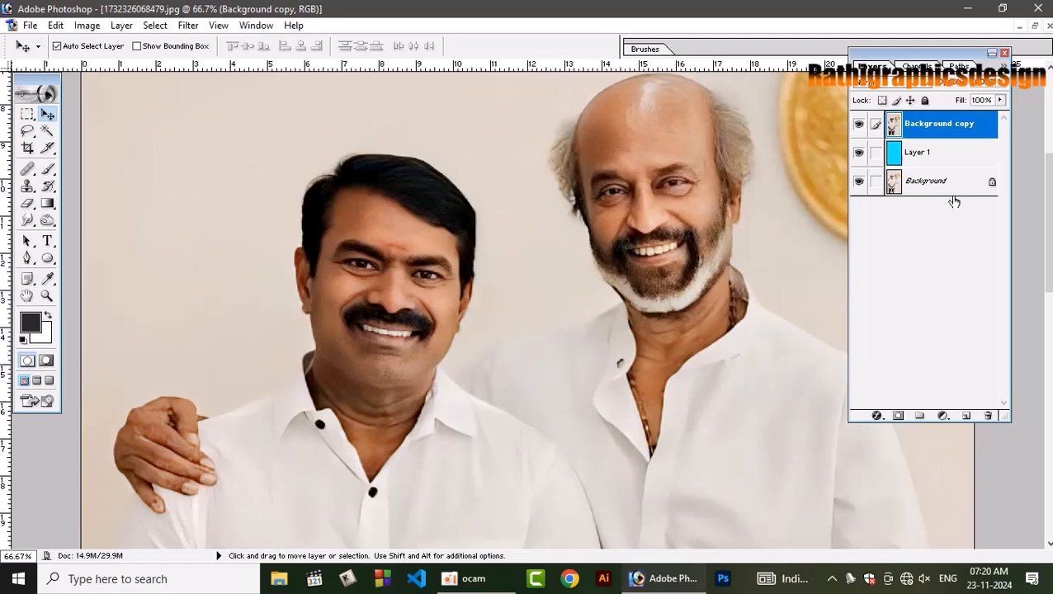
Compare the Curves result with the untouched Background by temporarily hiding Layer 1 and Background copy.
{"action": "left_click", "coordinate": [859, 152]}
{"action": "left_click", "coordinate": [859, 126]}
{"action": "left_click", "coordinate": [859, 126]}
{"action": "left_click", "coordinate": [858, 152]}
Sharpen Background copy with Unsharp Mask at 49% amount, 1.0 pixel radius and threshold 0.
{"action": "left_click", "coordinate": [189, 26]}
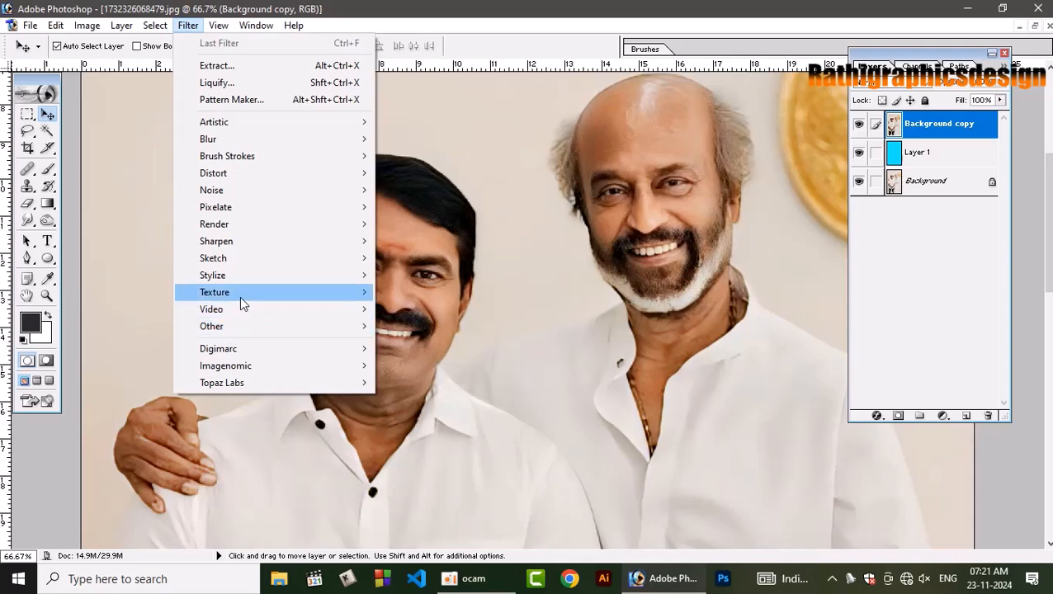
{"action": "mouse_move", "coordinate": [250, 244]}
{"action": "left_click", "coordinate": [433, 292]}
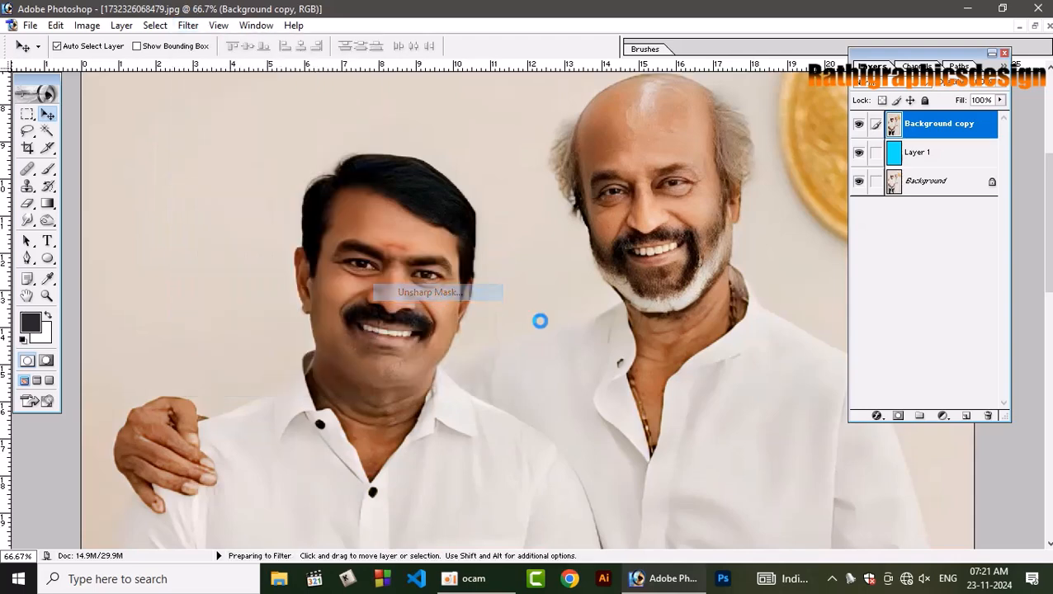
{"action": "left_click_drag", "start_coordinate": [475, 300], "coordinate": [667, 313]}
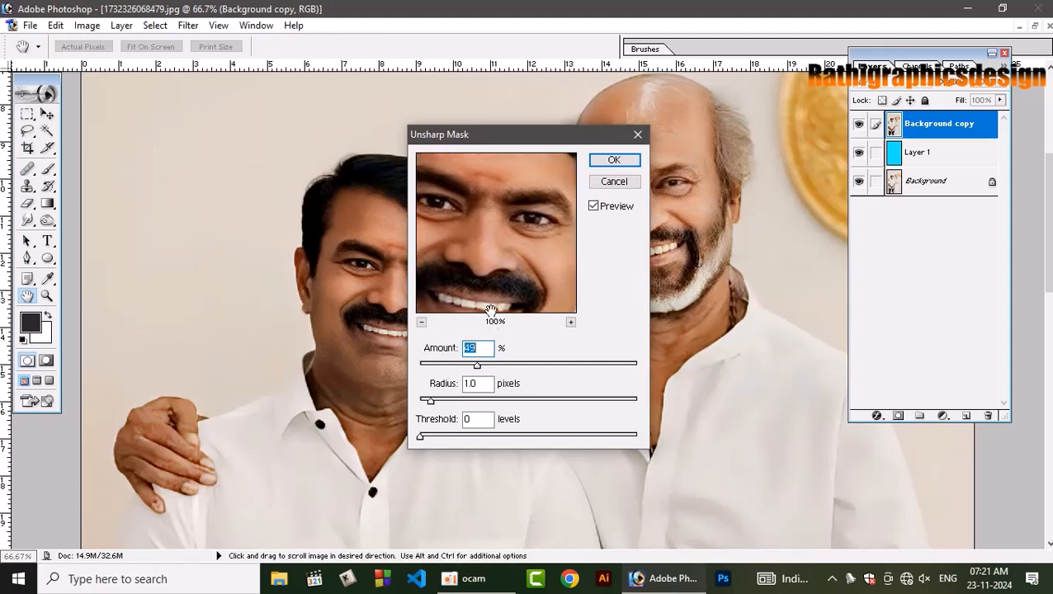
{"action": "key", "text": "Return"}
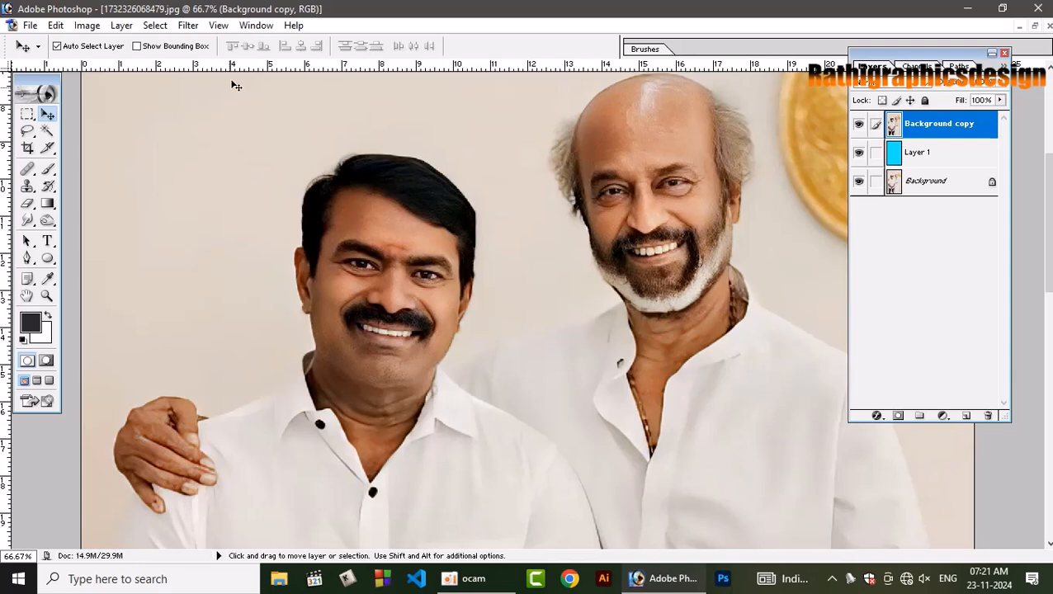
Smooth the skin on Background copy with Imagenomic Portraiture, using the Smoothing: Medium preset with Fine raised to +16.
{"action": "left_click", "coordinate": [188, 26]}
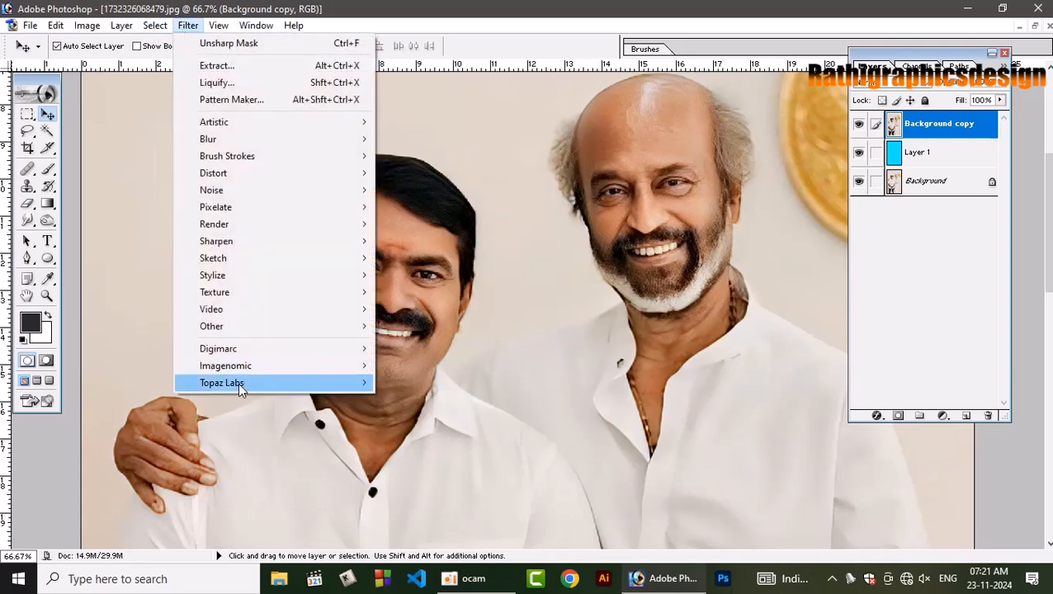
{"action": "mouse_move", "coordinate": [238, 383]}
{"action": "mouse_move", "coordinate": [275, 369]}
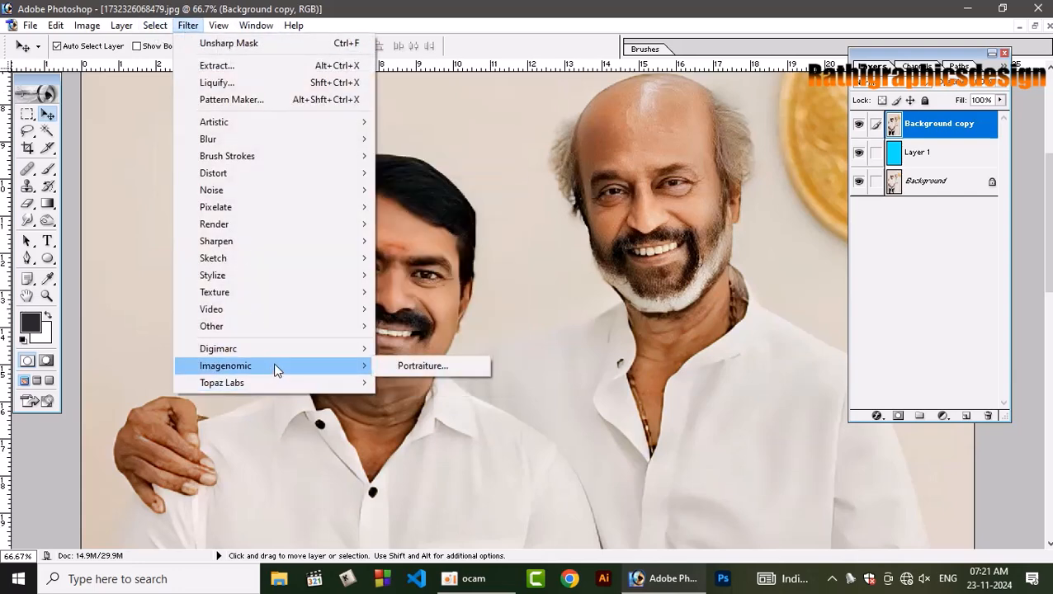
{"action": "left_click", "coordinate": [437, 366]}
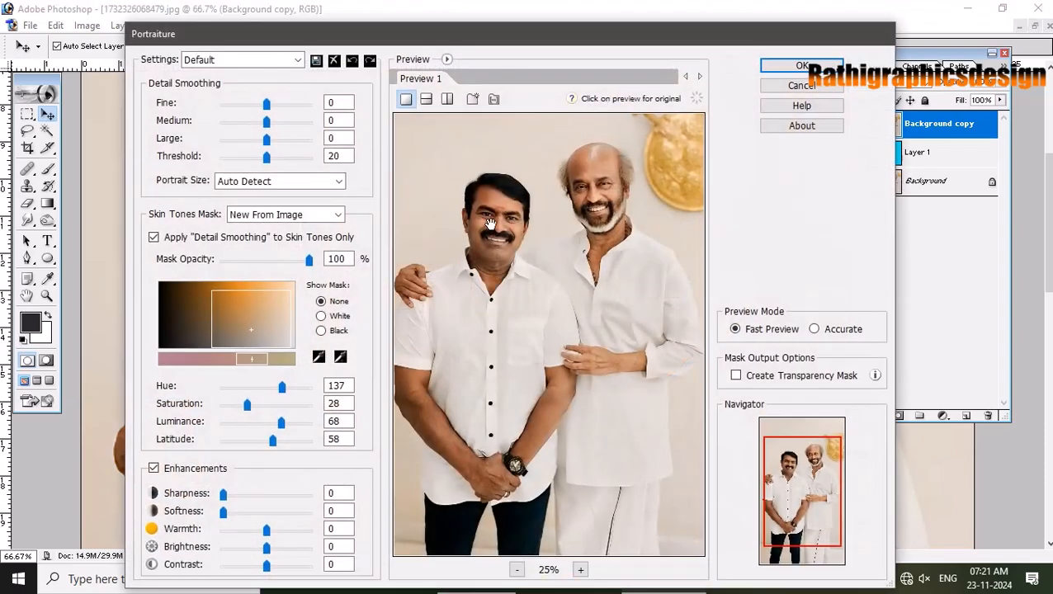
{"action": "left_click", "coordinate": [284, 60]}
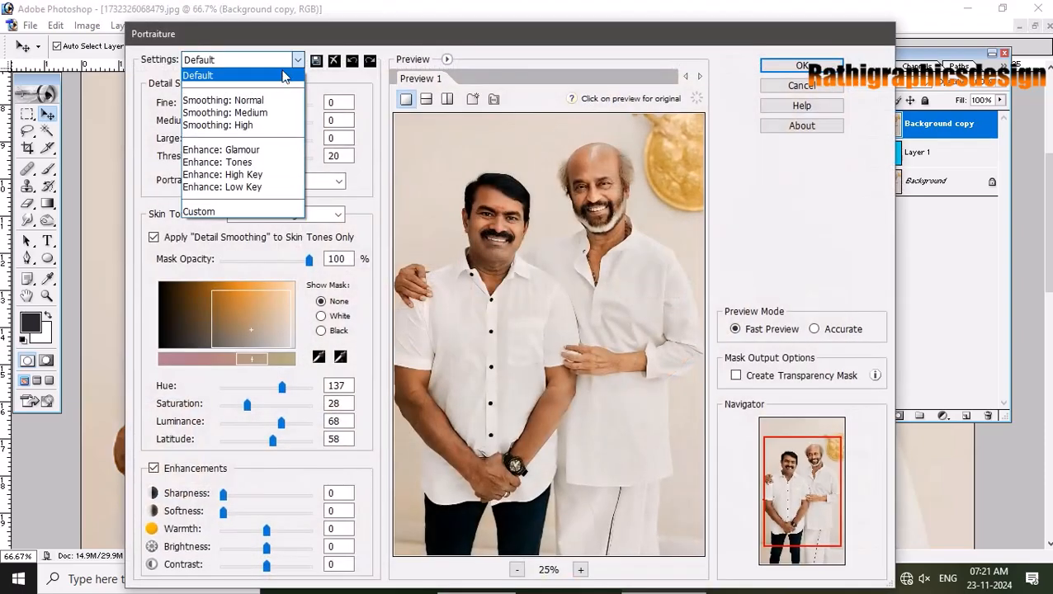
{"action": "left_click", "coordinate": [270, 114]}
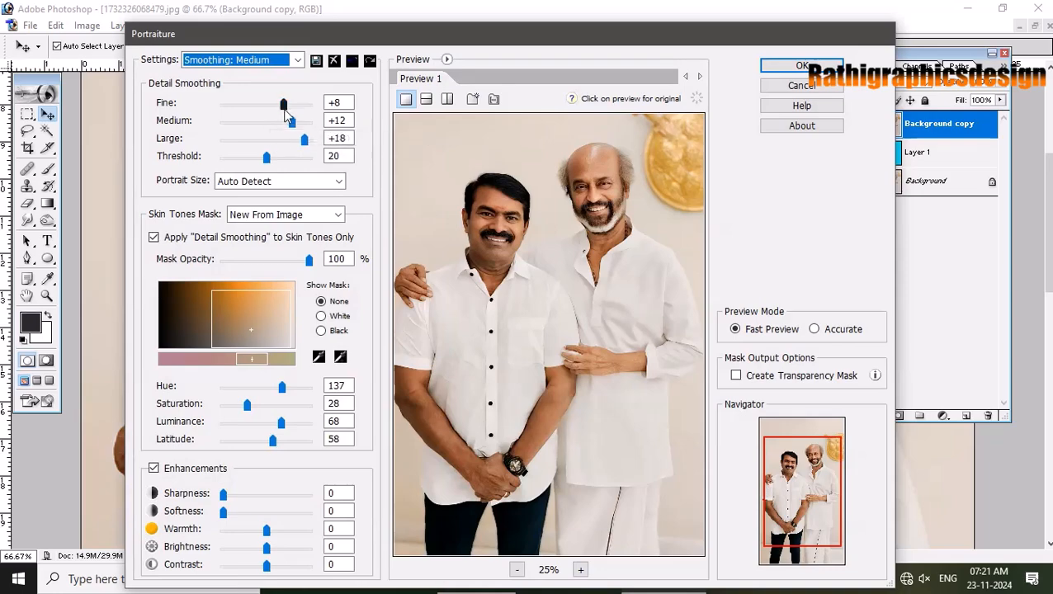
{"action": "left_click_drag", "start_coordinate": [303, 111], "coordinate": [303, 111]}
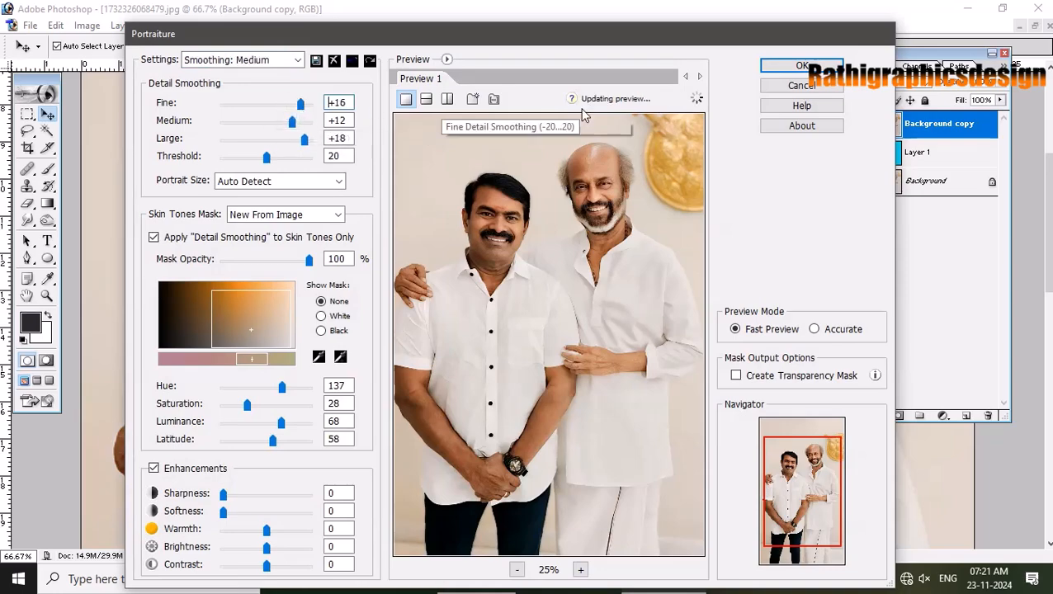
{"action": "left_click", "coordinate": [771, 68]}
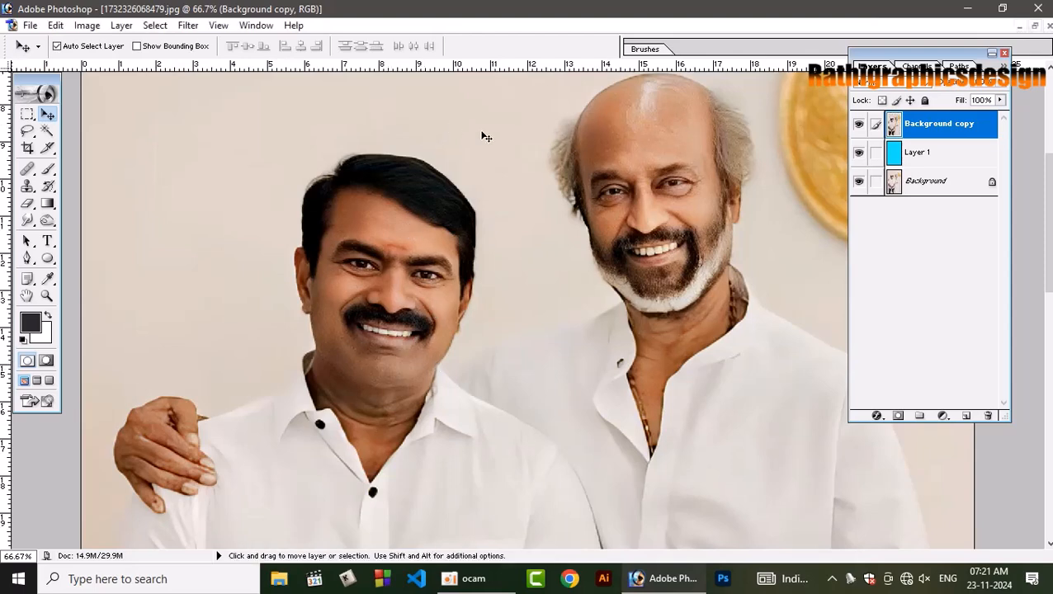
Reduce the noise on Background copy with Topaz DeNoise 5 by raising Overall Strength, previewing the shorter man's face.
{"action": "left_click", "coordinate": [195, 27]}
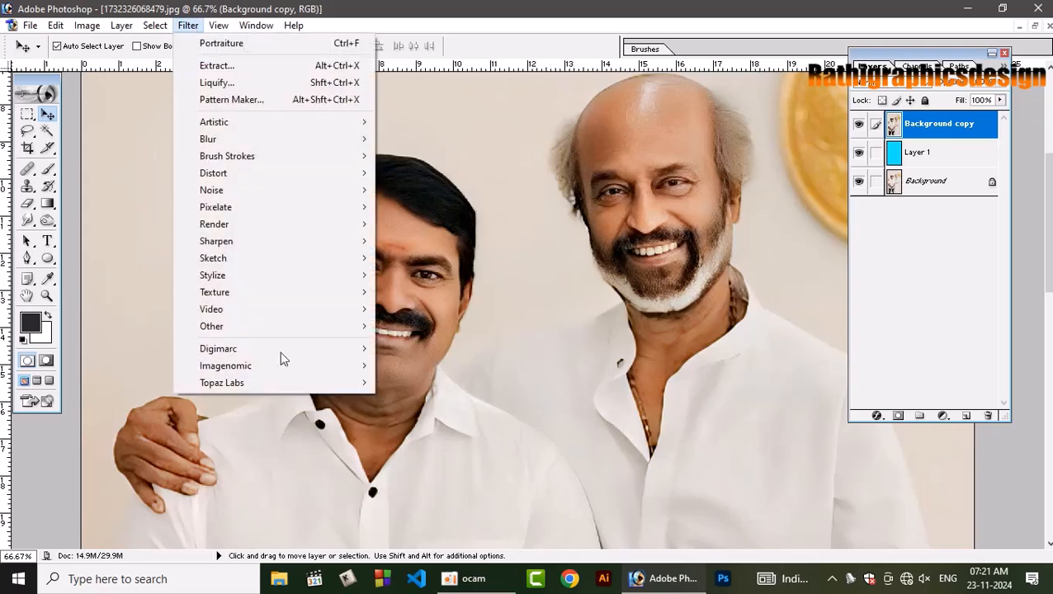
{"action": "mouse_move", "coordinate": [290, 386]}
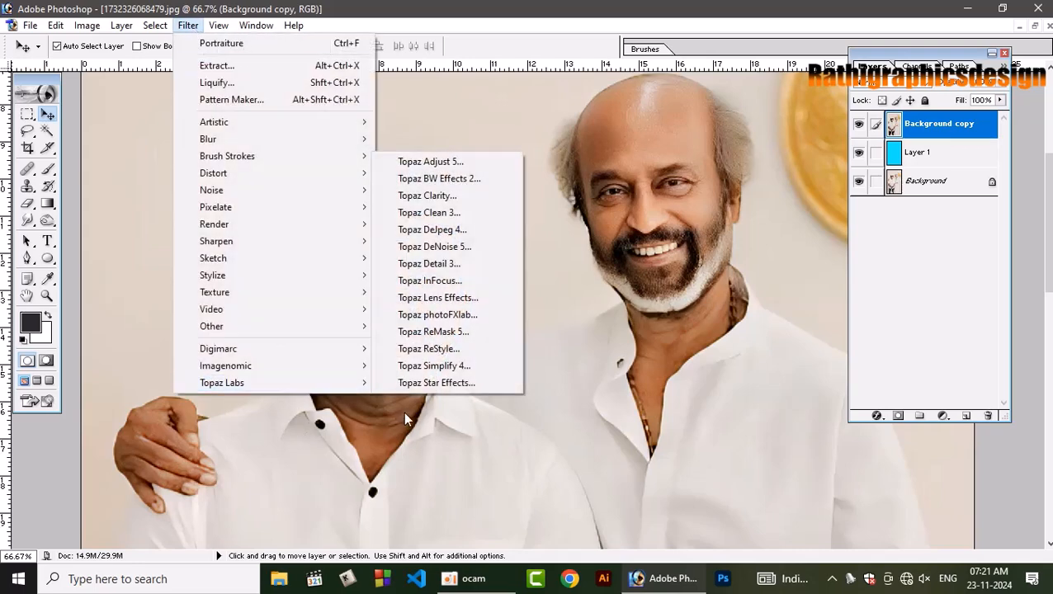
{"action": "left_click", "coordinate": [442, 246]}
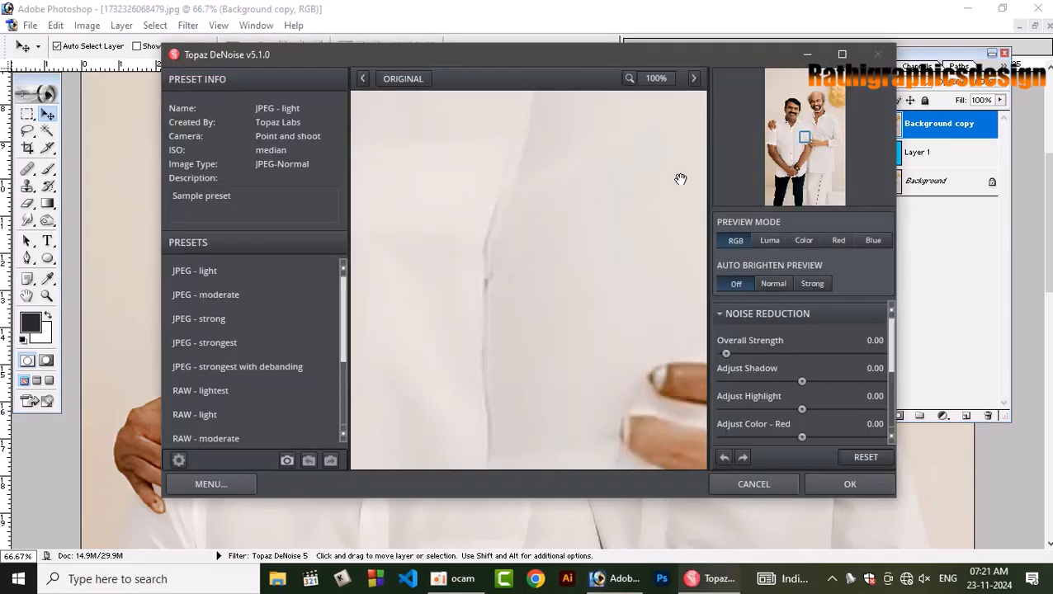
{"action": "left_click_drag", "start_coordinate": [792, 120], "coordinate": [797, 106]}
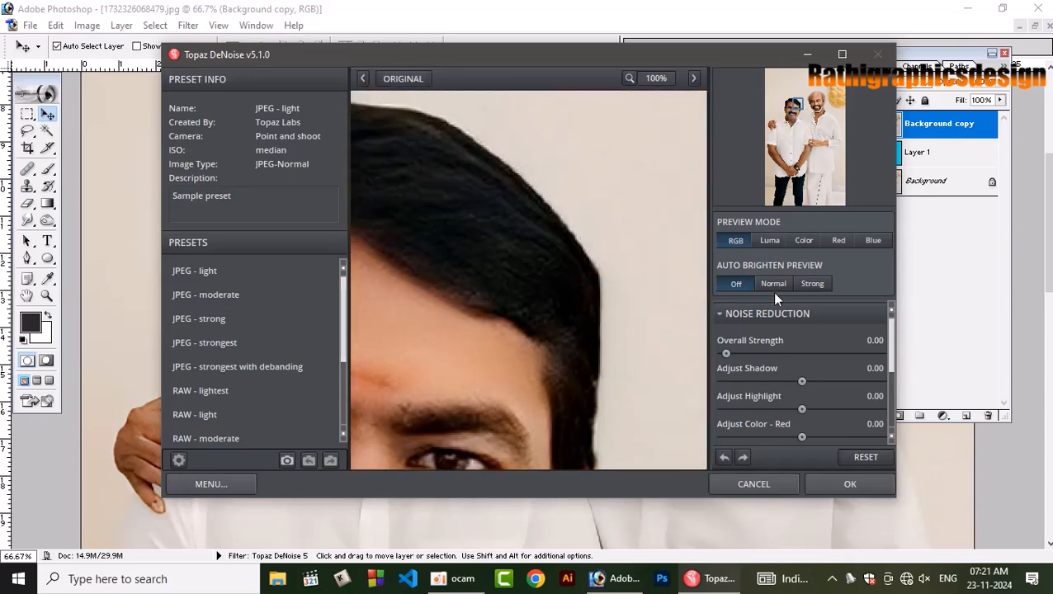
{"action": "left_click_drag", "start_coordinate": [729, 353], "coordinate": [751, 352]}
{"action": "left_click_drag", "start_coordinate": [572, 268], "coordinate": [577, 277]}
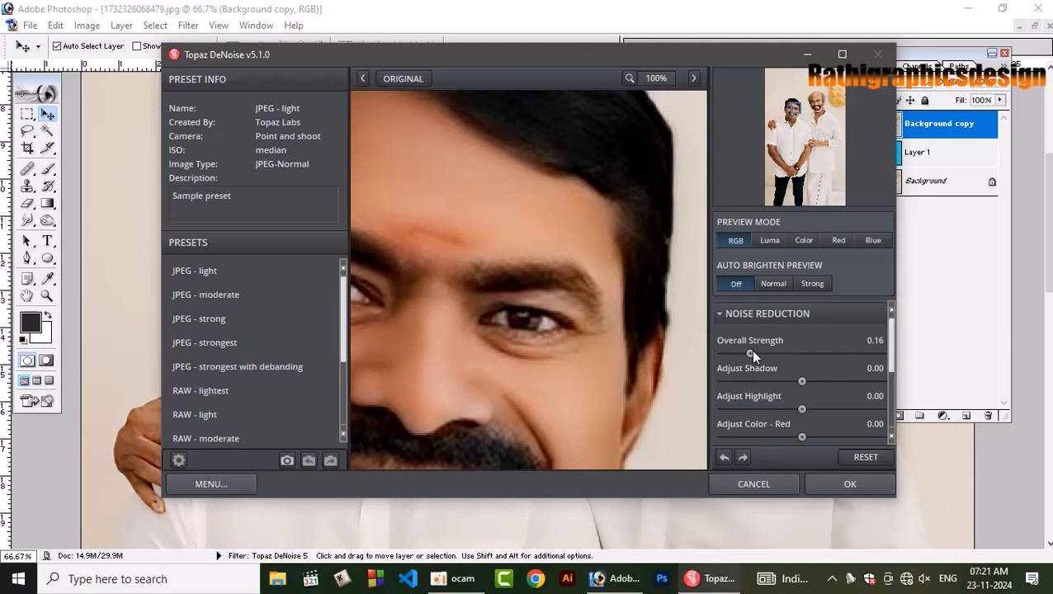
{"action": "left_click_drag", "start_coordinate": [751, 353], "coordinate": [818, 353]}
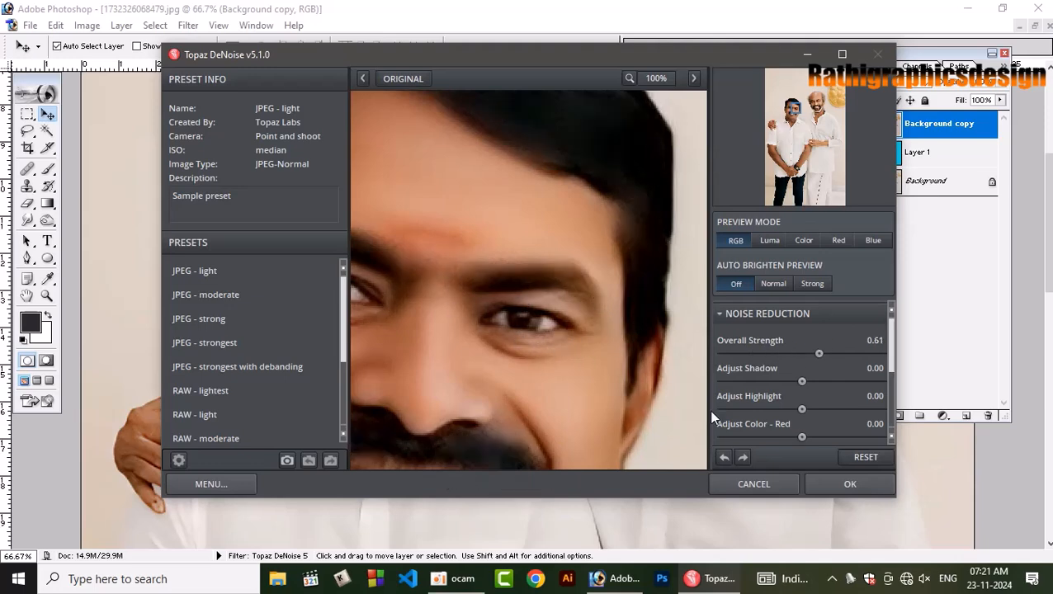
{"action": "left_click_drag", "start_coordinate": [819, 355], "coordinate": [763, 347]}
{"action": "left_click_drag", "start_coordinate": [746, 353], "coordinate": [769, 353]}
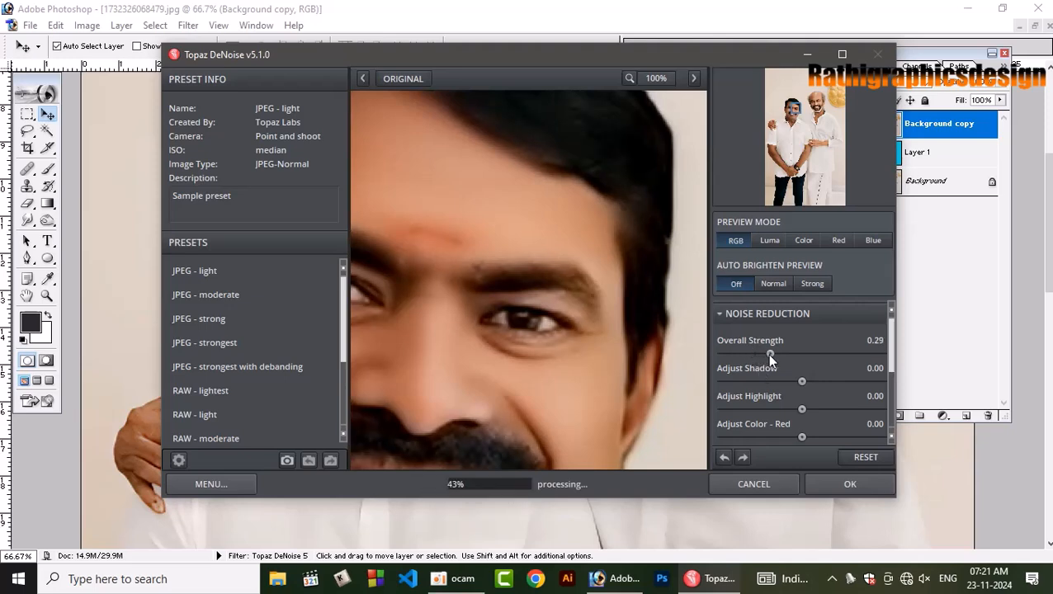
{"action": "left_click", "coordinate": [845, 485]}
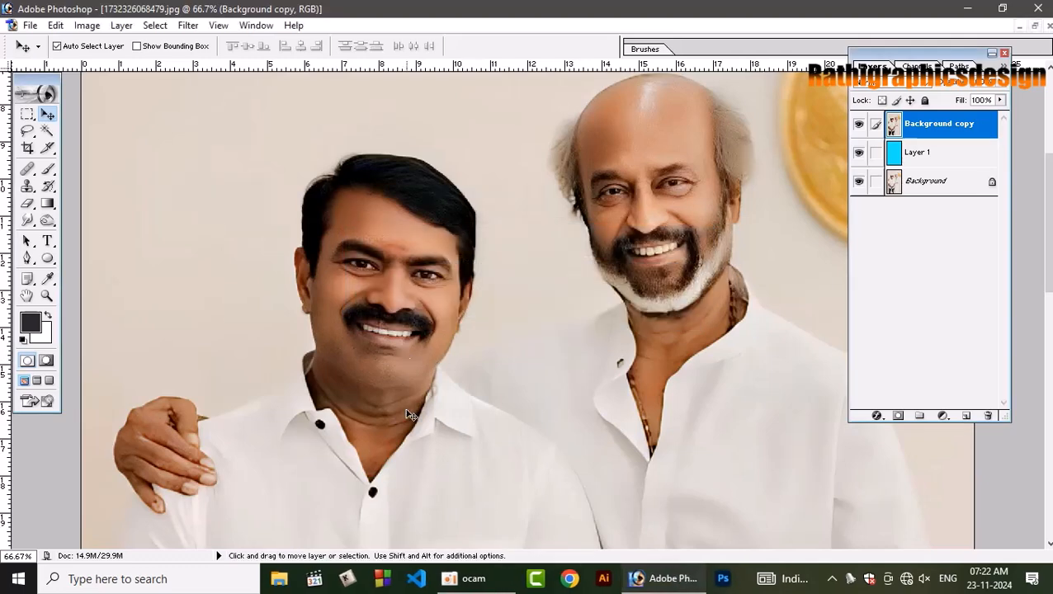
Examine the denoised photo from the faces down to the legs, both as a whole and close up.
{"action": "scroll", "coordinate": [410, 416], "scroll_direction": "down", "scroll_amount": 5}
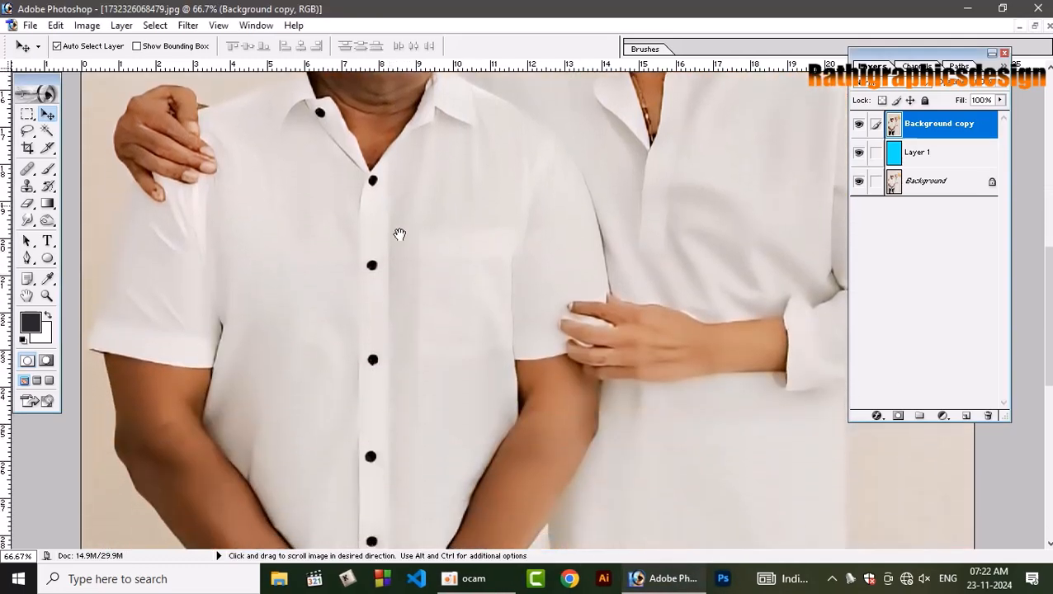
{"action": "scroll", "coordinate": [400, 235], "scroll_direction": "down", "scroll_amount": 8}
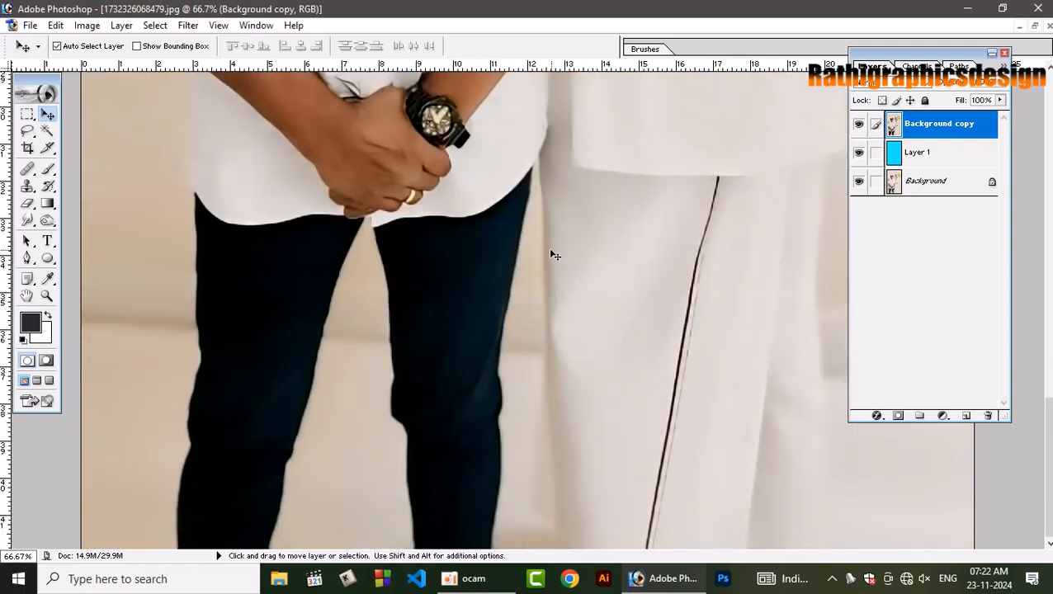
{"action": "key", "text": "ctrl+minus"}
{"action": "key", "text": "ctrl+minus"}
{"action": "key", "text": "ctrl+minus"}
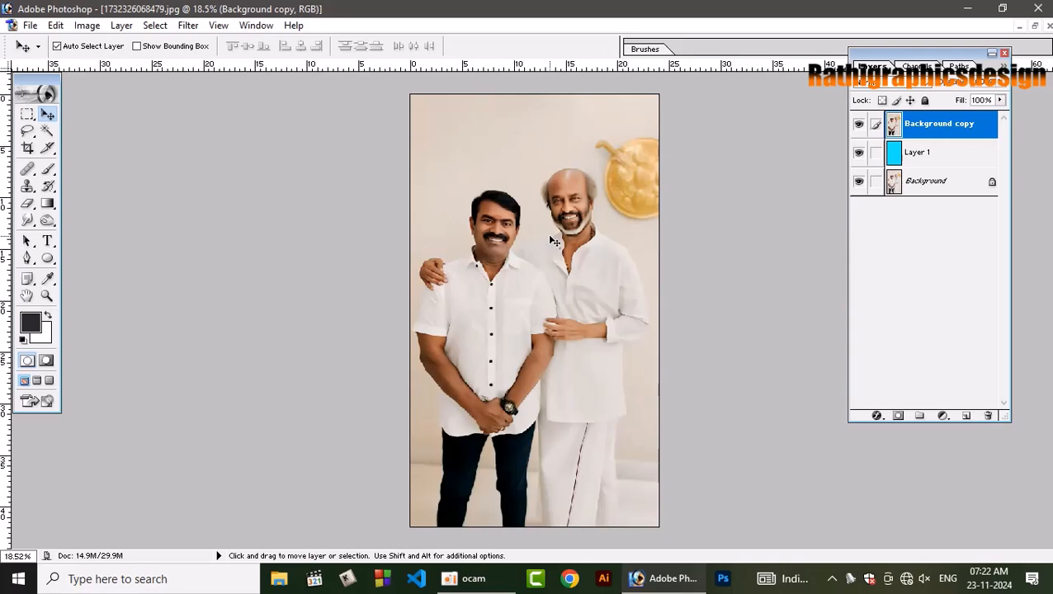
{"action": "key", "text": "ctrl+plus"}
{"action": "key", "text": "ctrl+plus"}
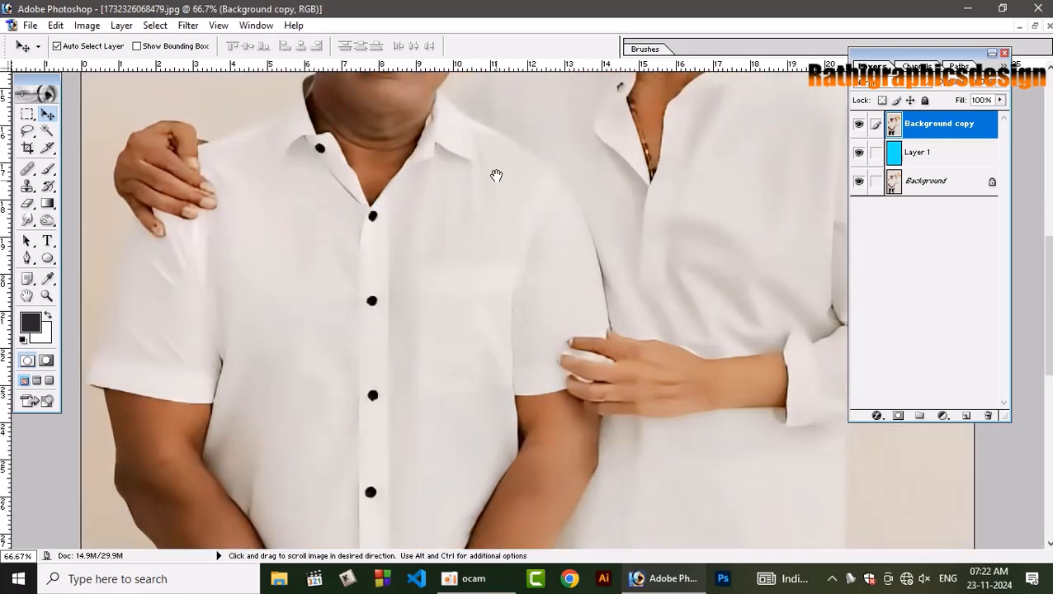
{"action": "left_click_drag", "start_coordinate": [496, 174], "coordinate": [473, 433]}
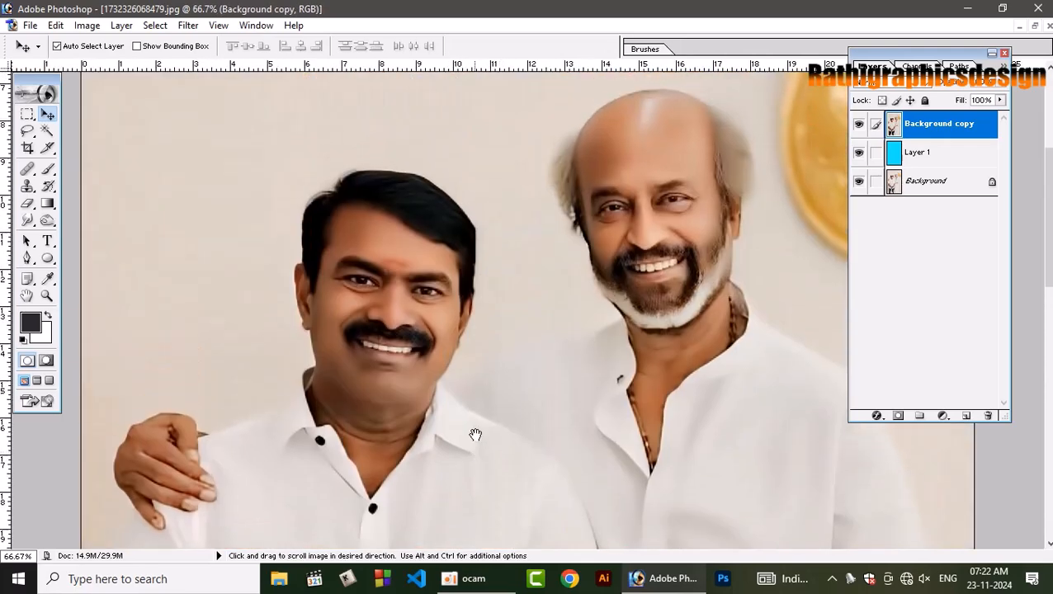
Hide Layer 1 and compare the retouched Background copy with the original Background by toggling its visibility.
{"action": "left_click", "coordinate": [859, 154]}
{"action": "left_click", "coordinate": [860, 124]}
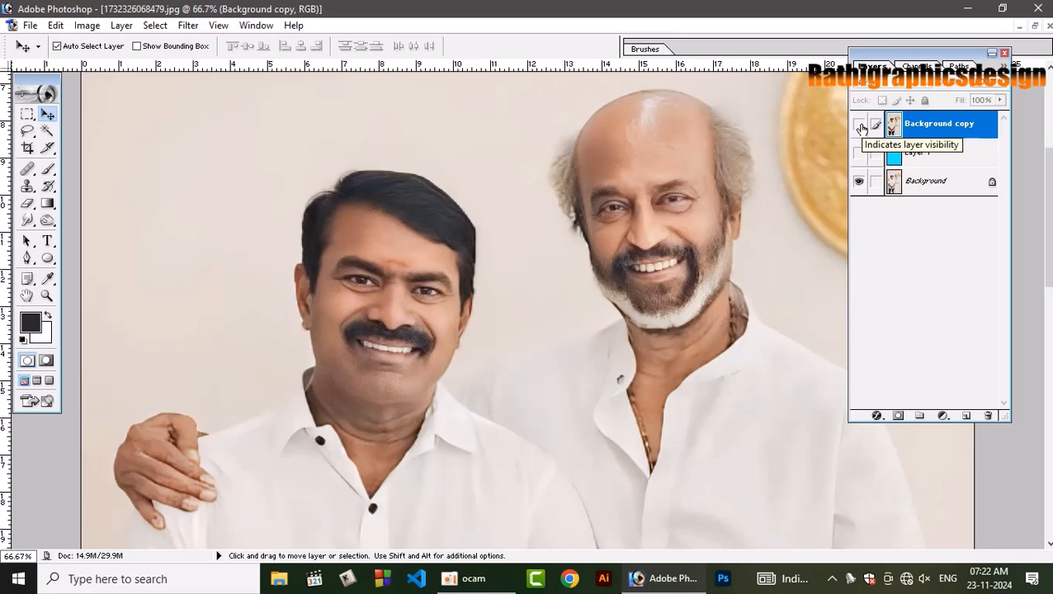
{"action": "left_click", "coordinate": [859, 125]}
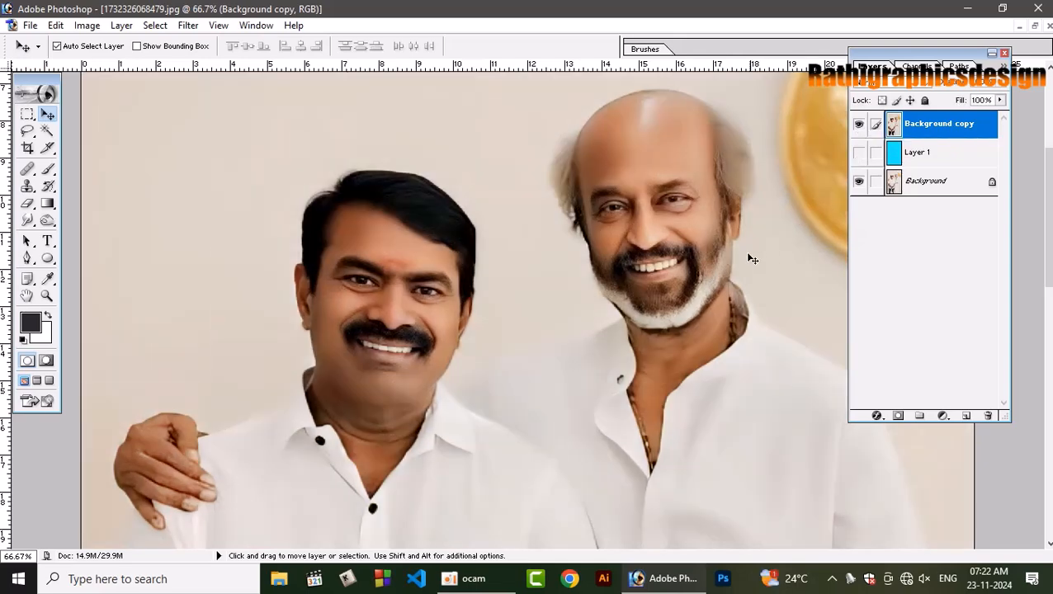
Set the Pen tool to draw paths instead of shape layers and close the Layers palette.
{"action": "scroll", "coordinate": [602, 411], "scroll_direction": "down", "scroll_amount": 10}
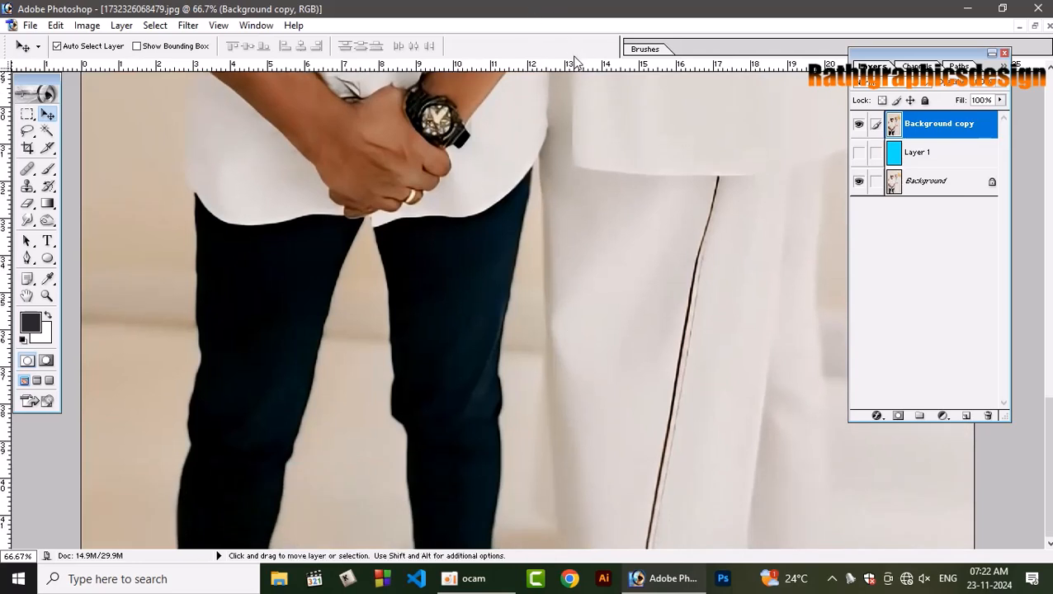
{"action": "key", "text": "p"}
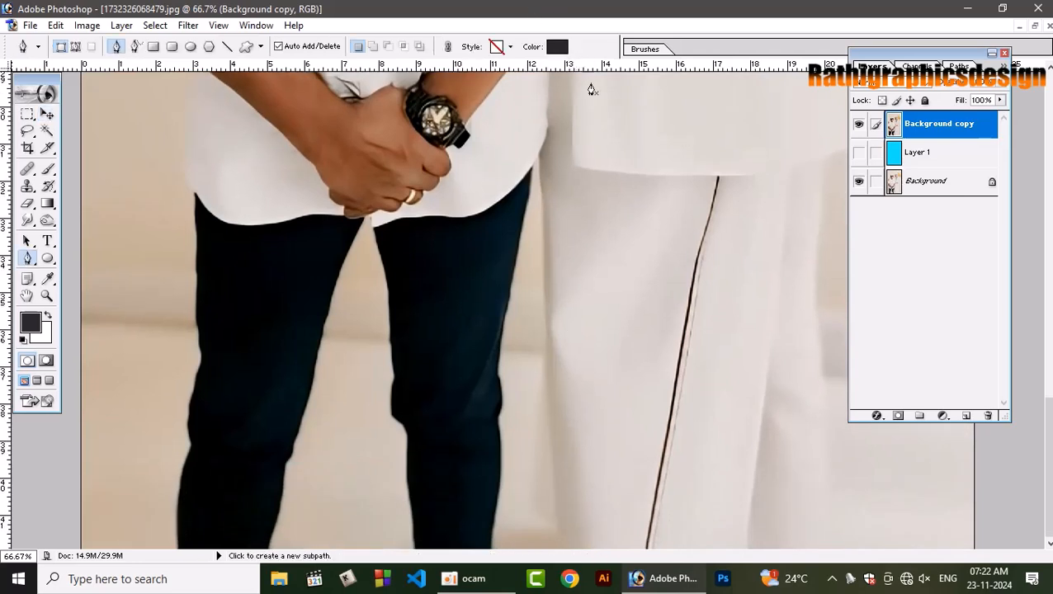
{"action": "left_click", "coordinate": [75, 47]}
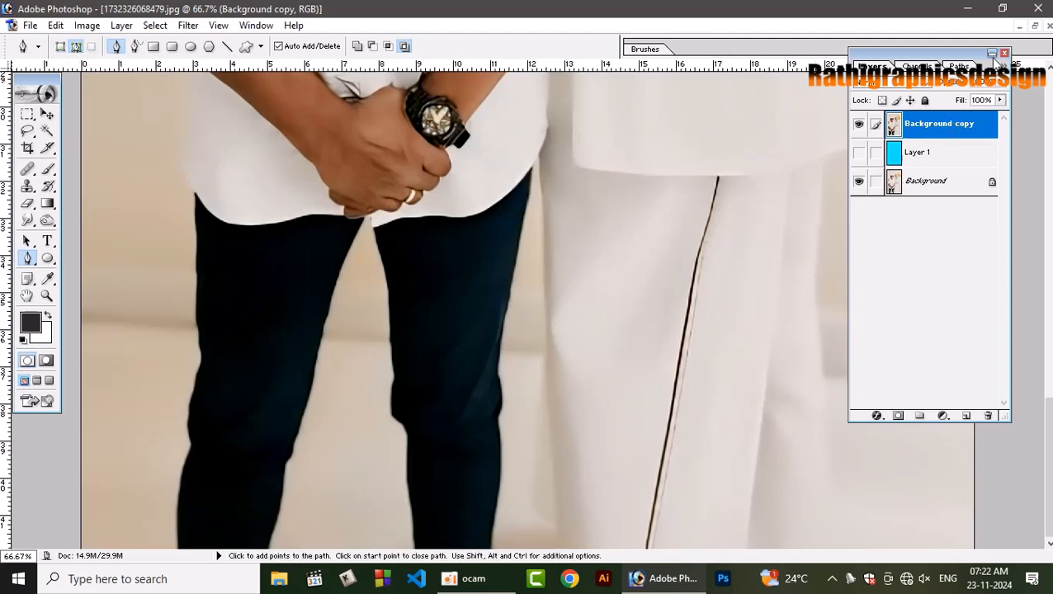
{"action": "key", "text": "Tab"}
{"action": "key", "text": "Tab"}
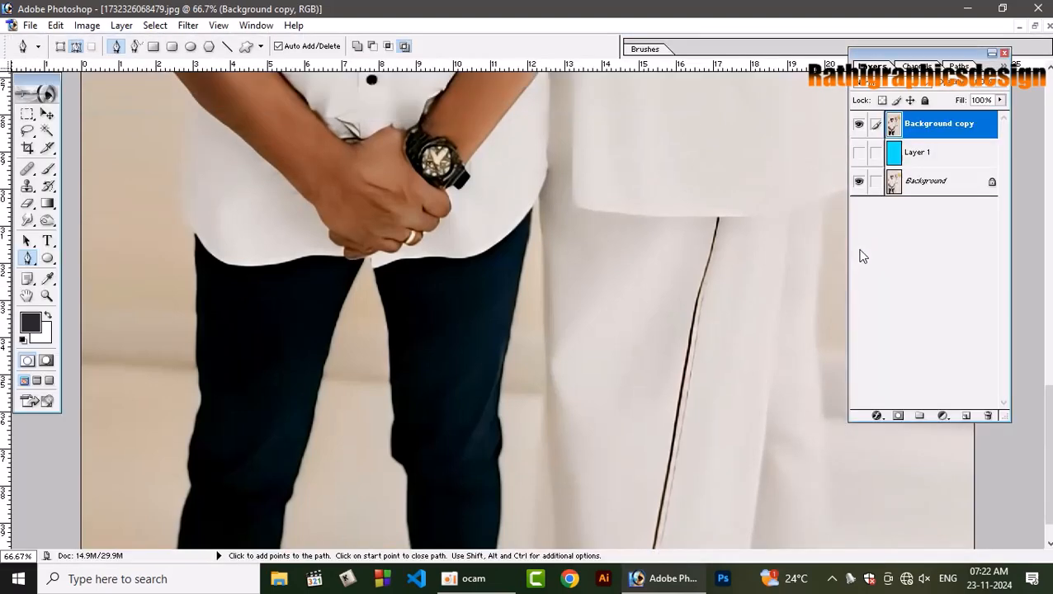
{"action": "left_click", "coordinate": [1004, 53]}
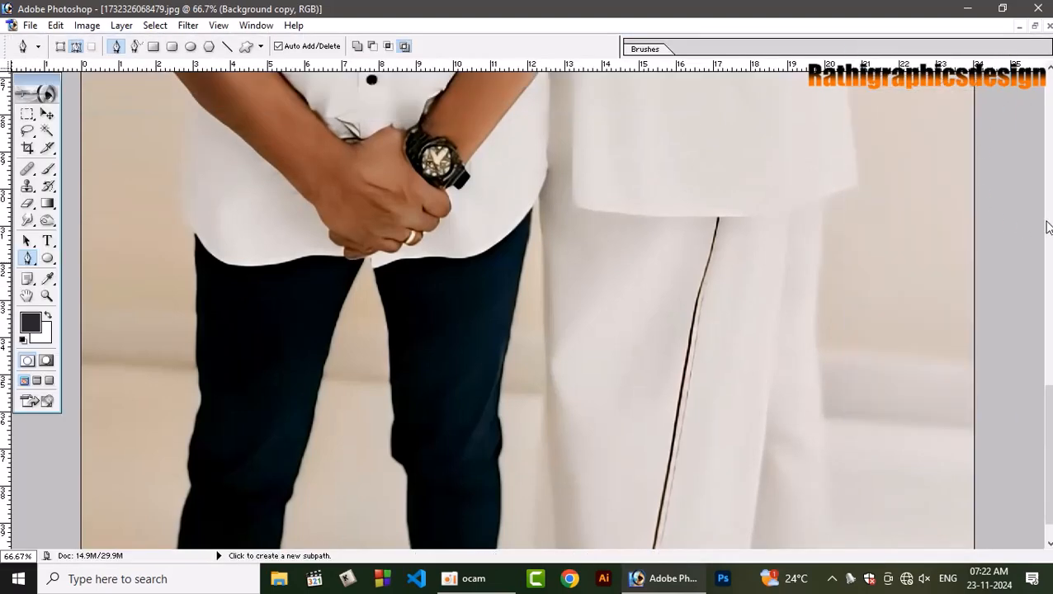
Start a pen path where the hem of the taller man's shirt meets the outer edge of his white dhoti.
{"action": "left_click_drag", "start_coordinate": [1046, 454], "coordinate": [1046, 466]}
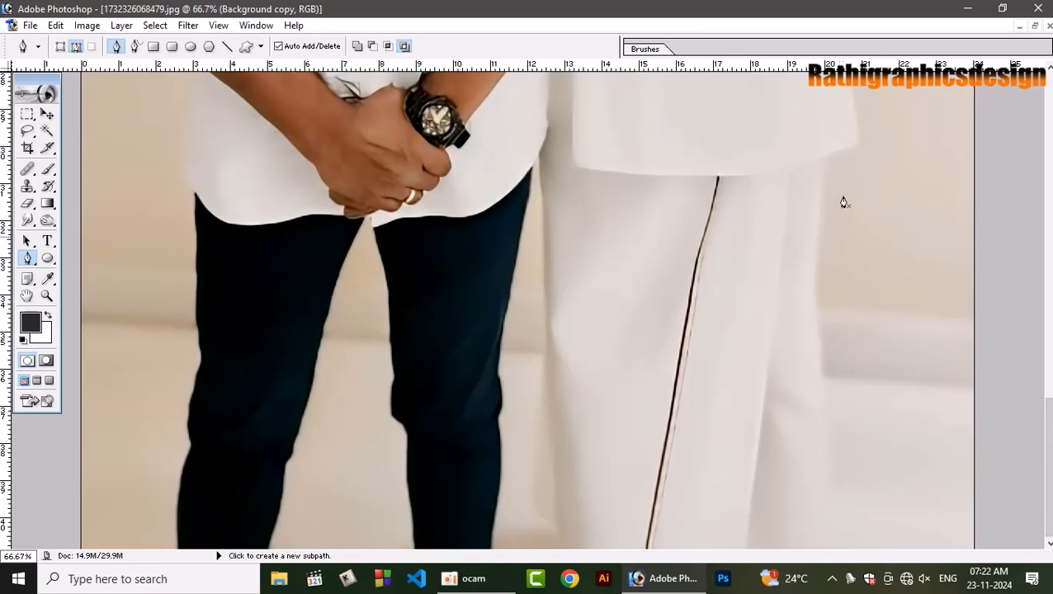
{"action": "key", "text": "ctrl+plus"}
{"action": "key", "text": "ctrl+plus"}
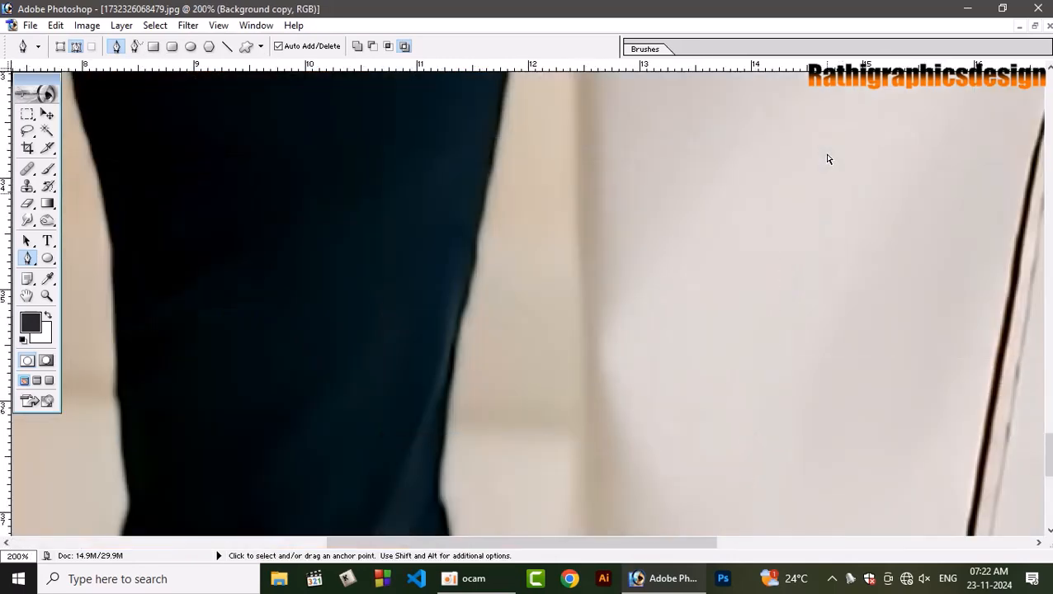
{"action": "left_click_drag", "start_coordinate": [843, 146], "coordinate": [79, 311]}
{"action": "left_click_drag", "start_coordinate": [707, 78], "coordinate": [634, 352]}
{"action": "left_click", "coordinate": [691, 214]}
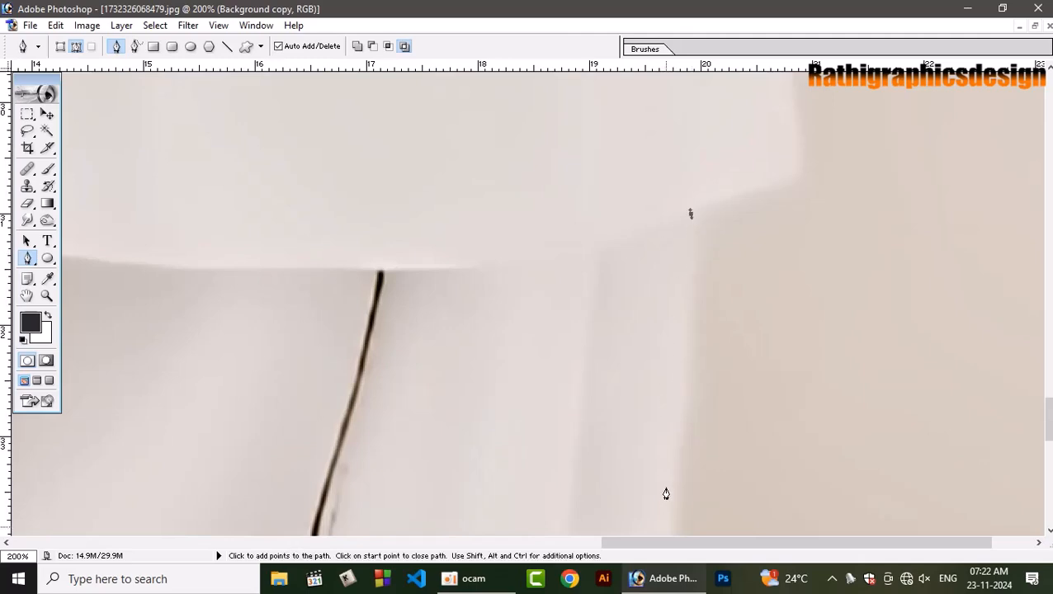
{"action": "left_click_drag", "start_coordinate": [666, 493], "coordinate": [657, 549]}
{"action": "key", "text": "ctrl+z"}
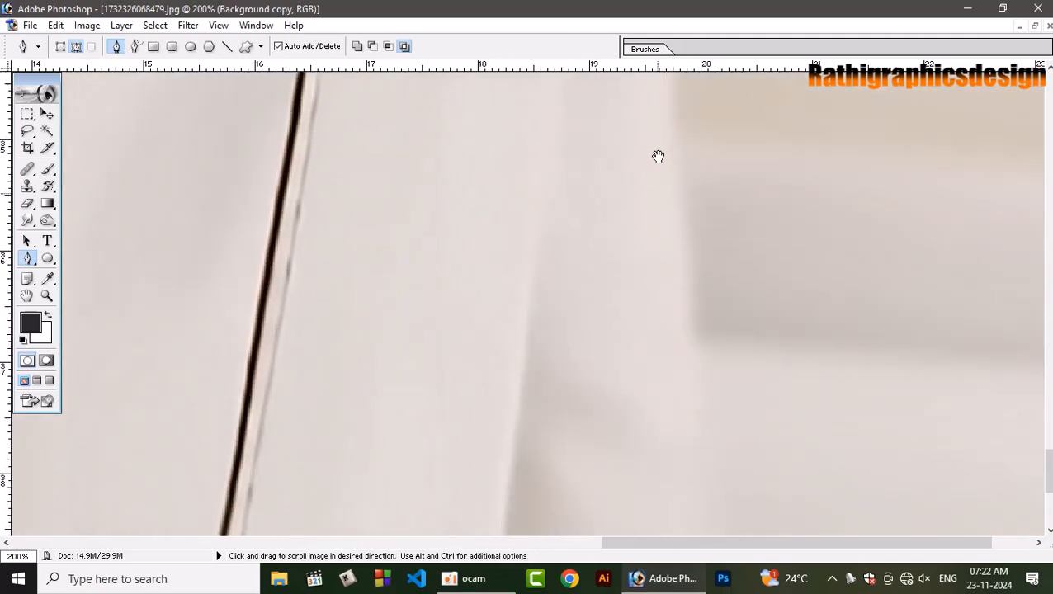
{"action": "left_click_drag", "start_coordinate": [658, 156], "coordinate": [654, 392]}
{"action": "left_click_drag", "start_coordinate": [670, 179], "coordinate": [636, 470]}
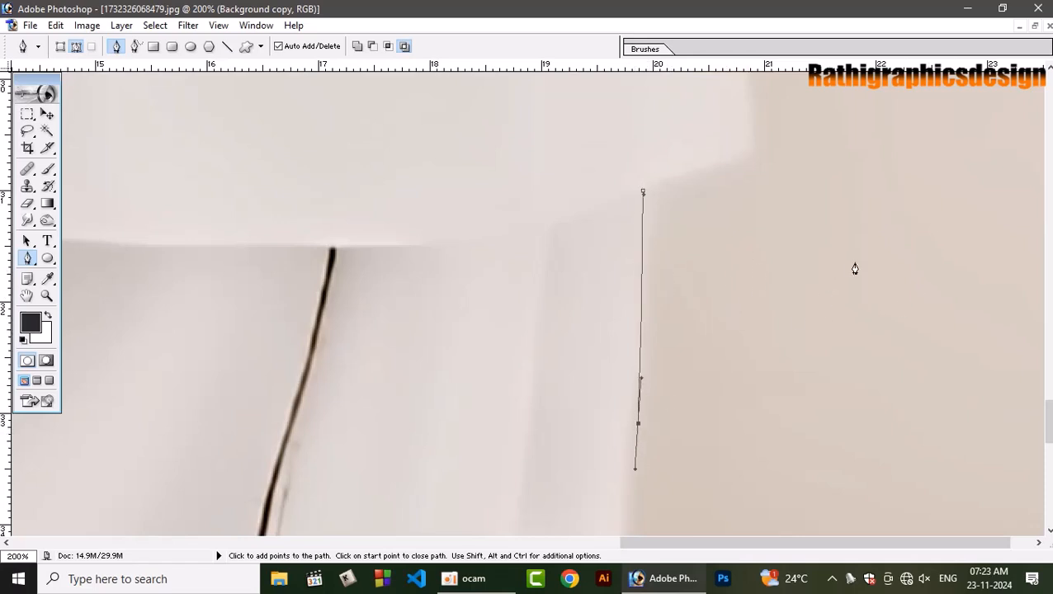
{"action": "key", "text": "ctrl+z"}
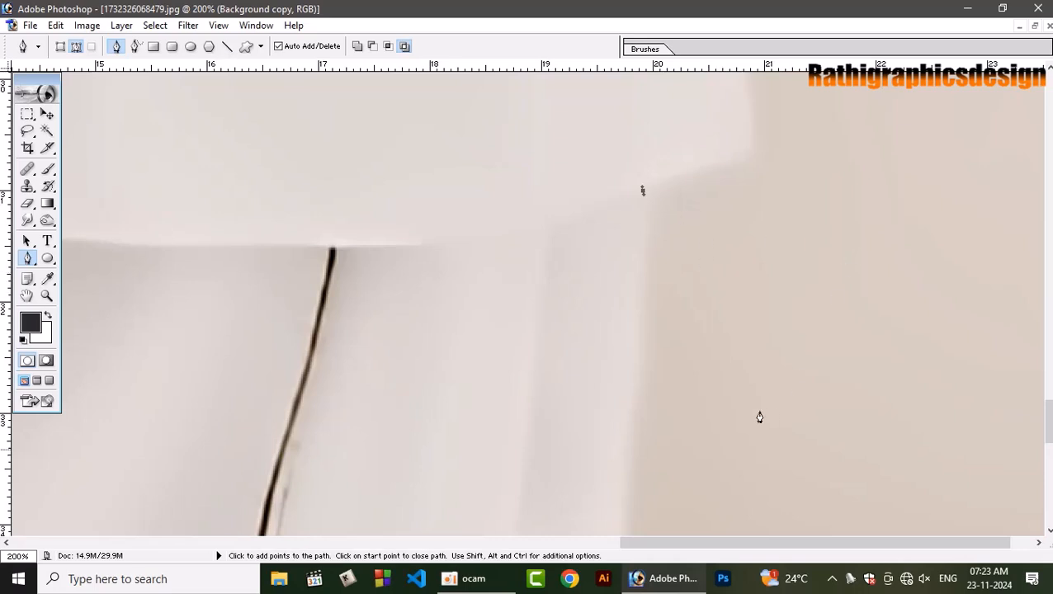
Trace the path with curved anchor points down the outer edge of the taller man's dhoti.
{"action": "left_click_drag", "start_coordinate": [606, 364], "coordinate": [621, 232]}
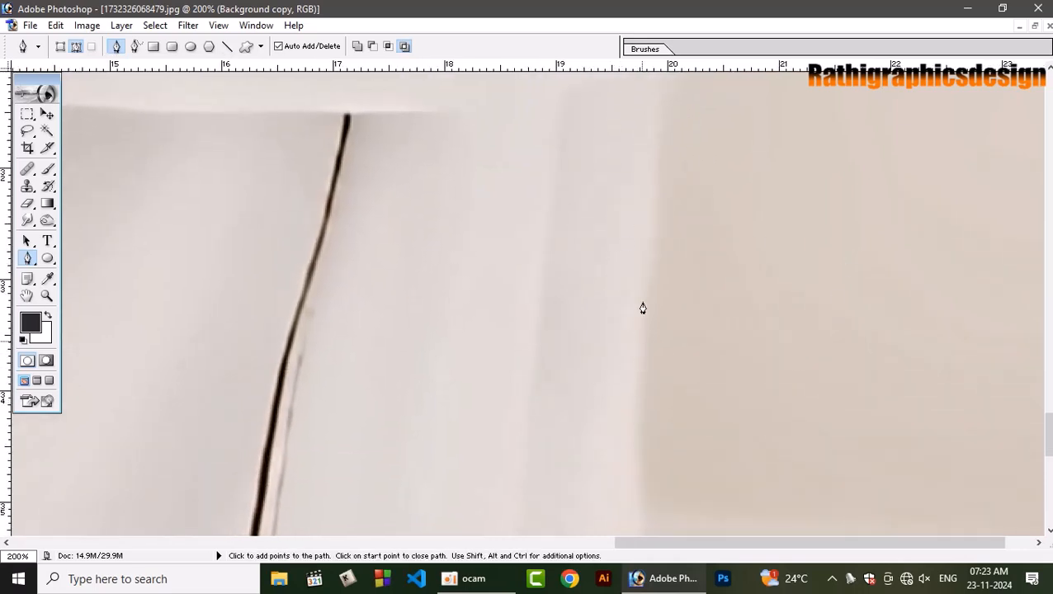
{"action": "left_click_drag", "start_coordinate": [646, 306], "coordinate": [607, 134]}
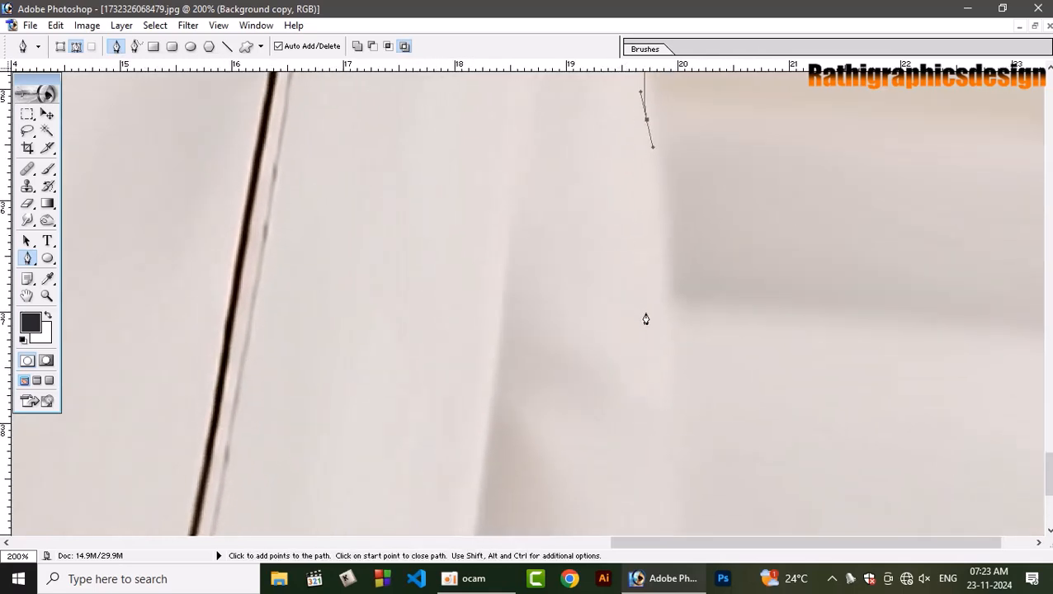
{"action": "left_click_drag", "start_coordinate": [669, 352], "coordinate": [679, 179]}
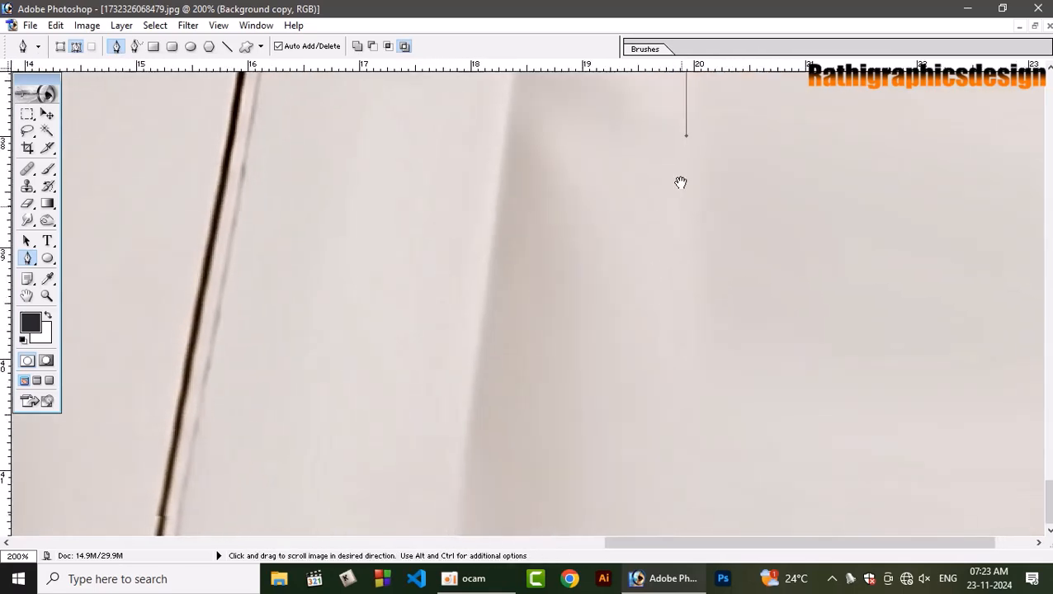
{"action": "left_click_drag", "start_coordinate": [707, 446], "coordinate": [702, 505]}
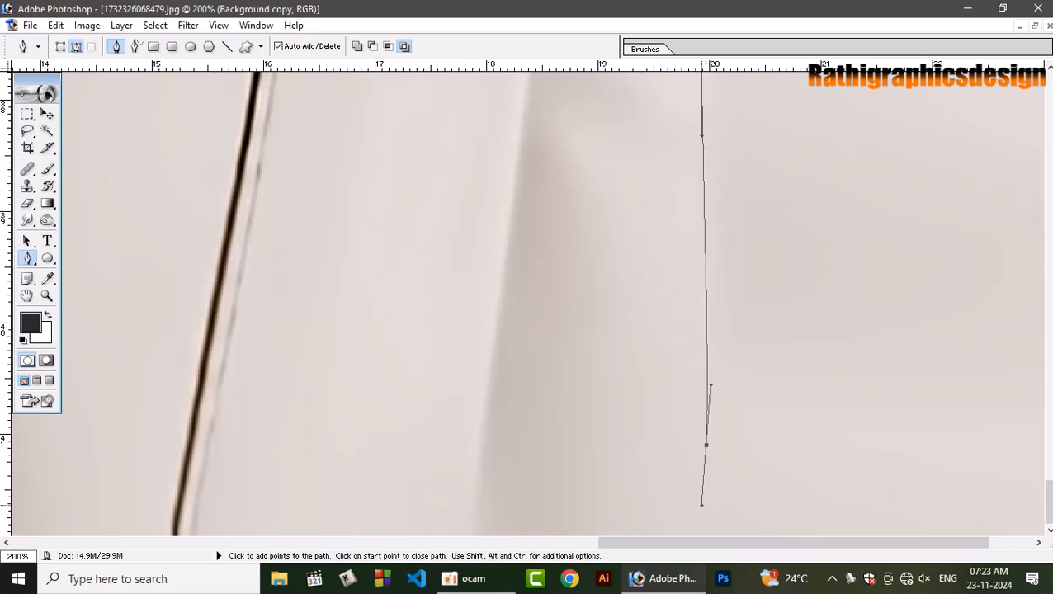
Continue the path across the dhoti's bottom and up its inner edge to the shorter man's shirt, ending in a corner point.
{"action": "key", "text": "ctrl+minus"}
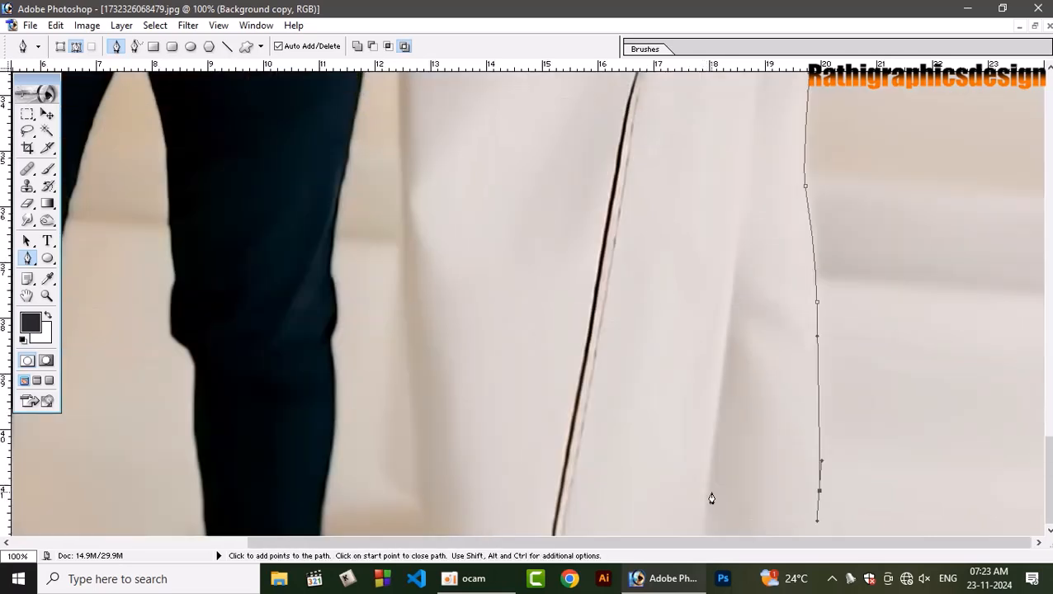
{"action": "left_click", "coordinate": [426, 534]}
{"action": "left_click_drag", "start_coordinate": [405, 270], "coordinate": [405, 207]}
{"action": "left_click", "coordinate": [402, 121]}
{"action": "key", "text": "space"}
{"action": "left_click_drag", "start_coordinate": [402, 121], "coordinate": [401, 541]}
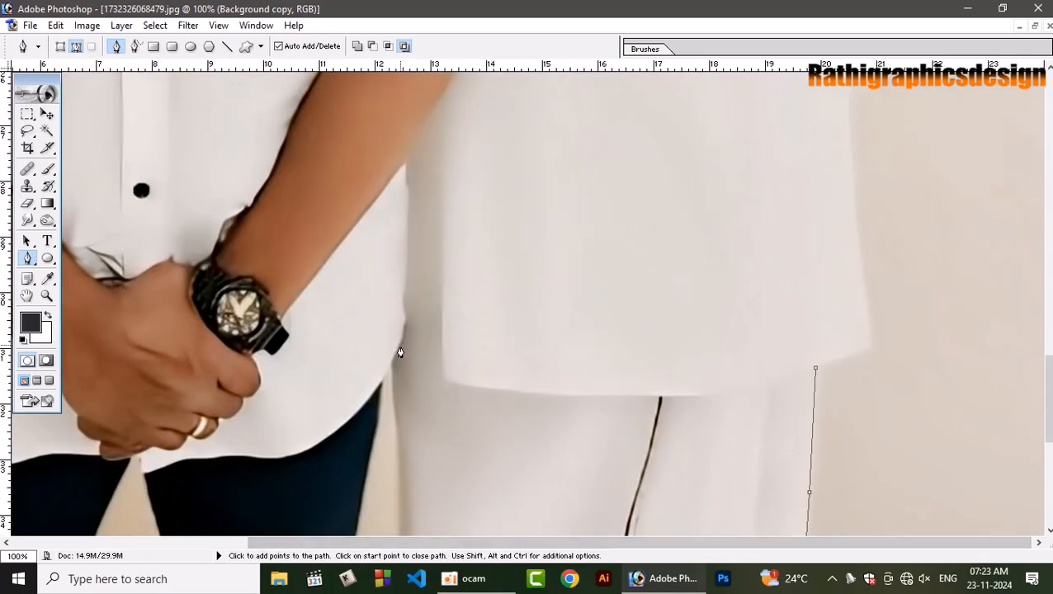
{"action": "left_click_drag", "start_coordinate": [394, 364], "coordinate": [390, 337]}
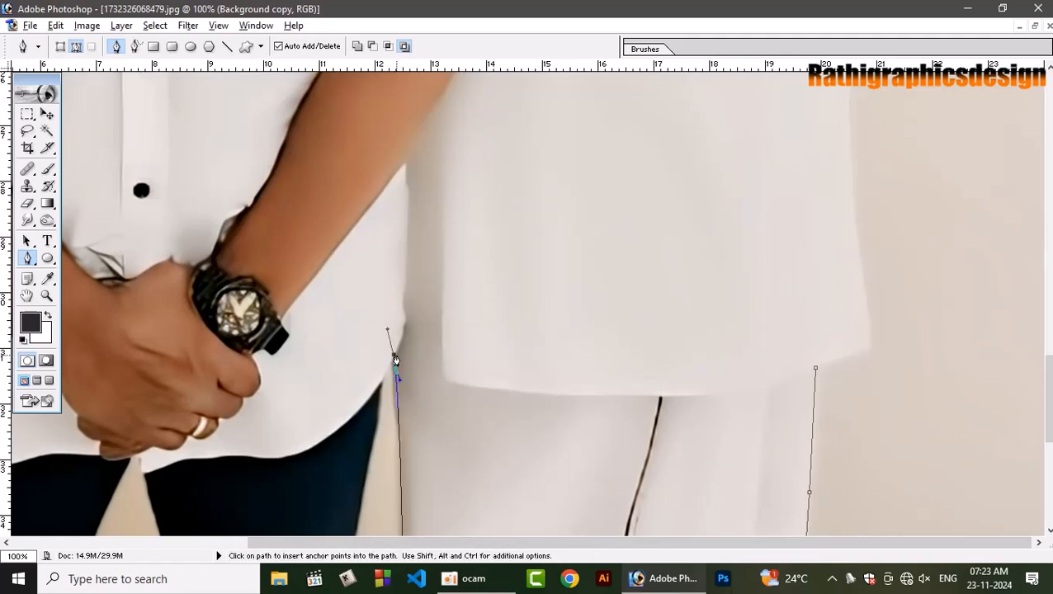
{"action": "left_click", "coordinate": [393, 357]}
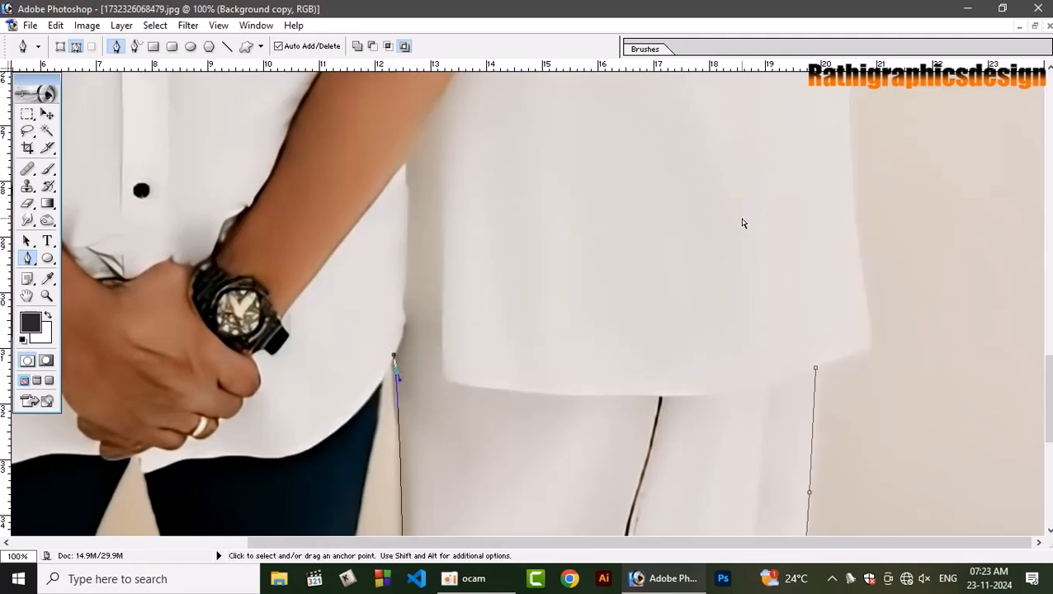
Extend the path along the shorter man's shirt hem to the top of his dark trousers, ending in a corner point.
{"action": "key", "text": "ctrl+equal"}
{"action": "key", "text": "ctrl+equal"}
{"action": "left_click_drag", "start_coordinate": [608, 412], "coordinate": [731, 237]}
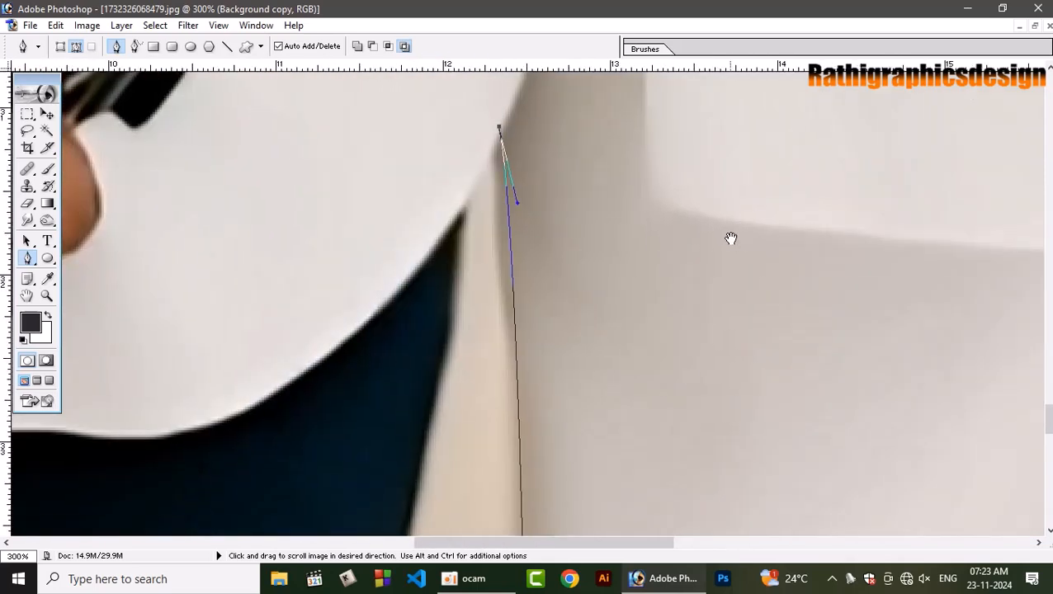
{"action": "left_click_drag", "start_coordinate": [460, 203], "coordinate": [451, 227]}
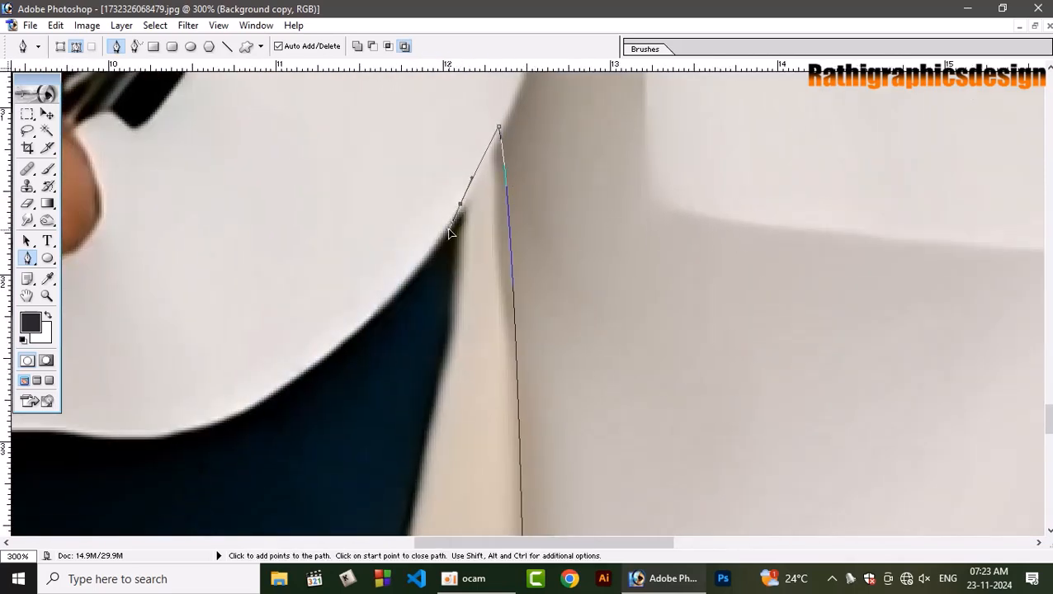
{"action": "left_click", "coordinate": [460, 205]}
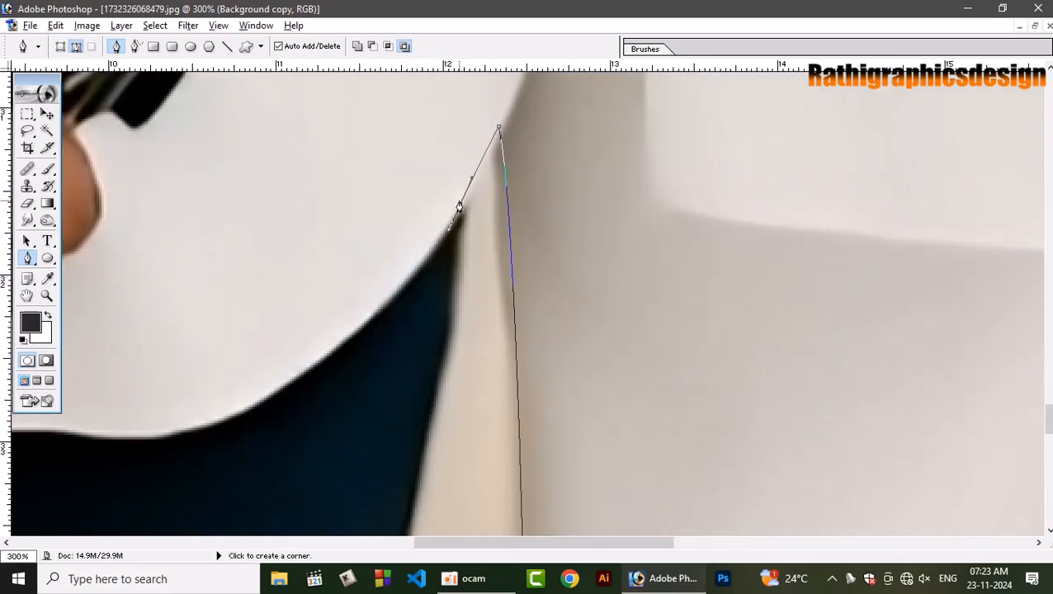
{"action": "left_click_drag", "start_coordinate": [454, 217], "coordinate": [464, 86]}
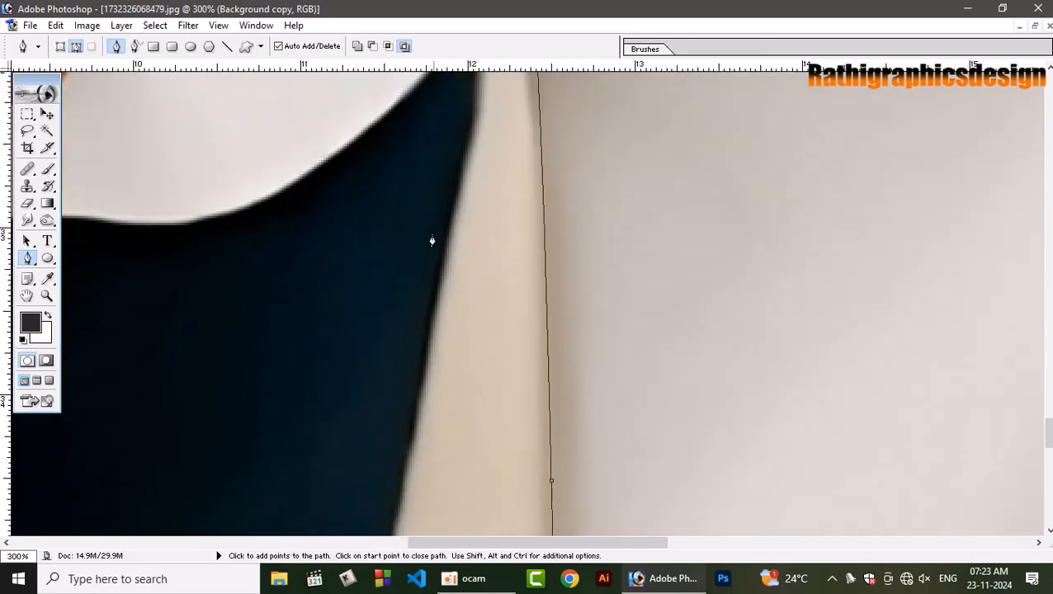
Trace the outer edge of the trouser leg beside the dhoti down past the bulge at the knee with curved anchor points.
{"action": "left_click", "coordinate": [404, 463]}
{"action": "left_click_drag", "start_coordinate": [404, 463], "coordinate": [541, 87]}
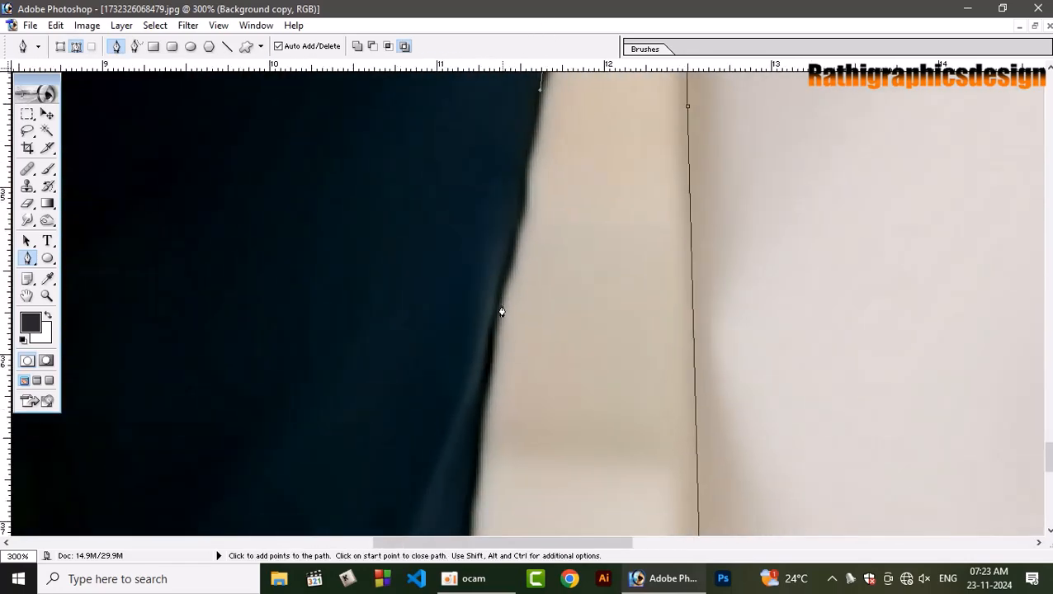
{"action": "left_click_drag", "start_coordinate": [480, 376], "coordinate": [511, 68]}
{"action": "left_click_drag", "start_coordinate": [492, 245], "coordinate": [496, 266]}
{"action": "left_click_drag", "start_coordinate": [500, 355], "coordinate": [501, 400]}
{"action": "left_click_drag", "start_coordinate": [496, 437], "coordinate": [494, 448]}
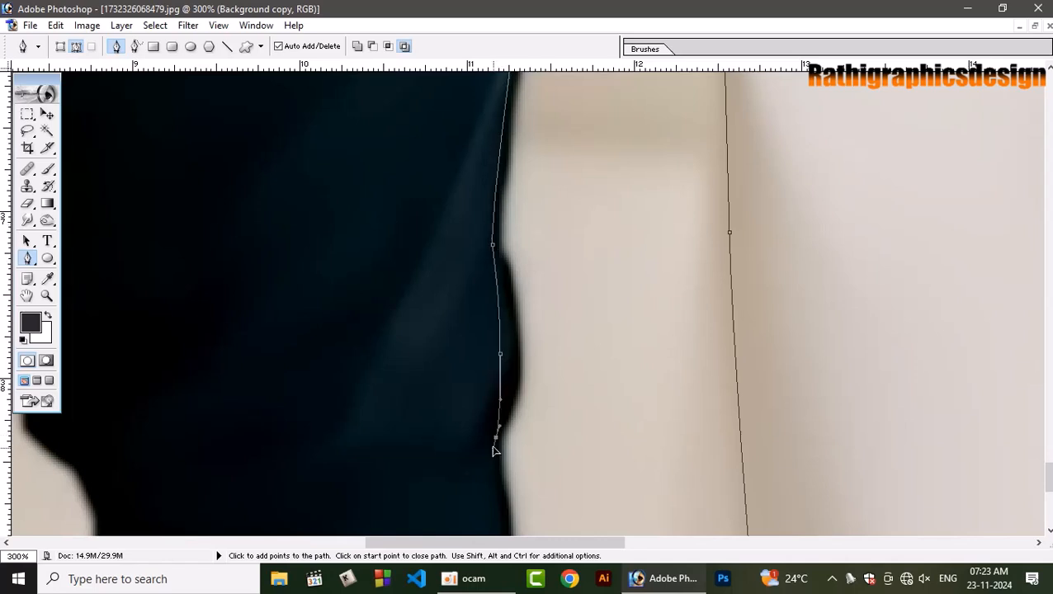
Continue the path down the lower part of the same trouser leg's outer edge to the photo's bottom edge.
{"action": "left_click_drag", "start_coordinate": [476, 344], "coordinate": [490, 61]}
{"action": "left_click_drag", "start_coordinate": [535, 118], "coordinate": [531, 360]}
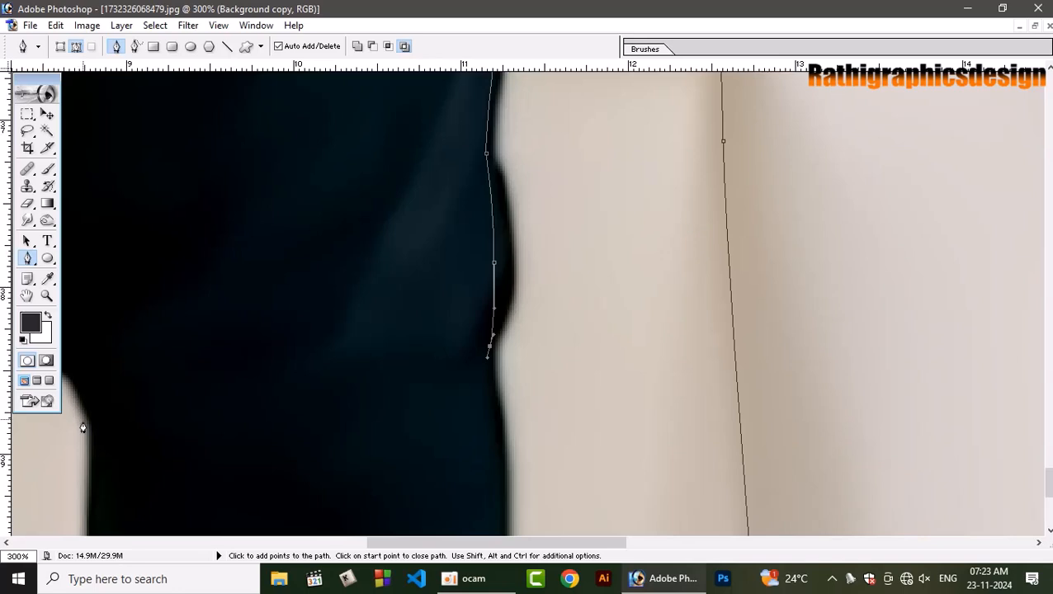
{"action": "left_click", "coordinate": [493, 426]}
{"action": "left_click", "coordinate": [498, 463]}
{"action": "left_click_drag", "start_coordinate": [499, 463], "coordinate": [512, 200]}
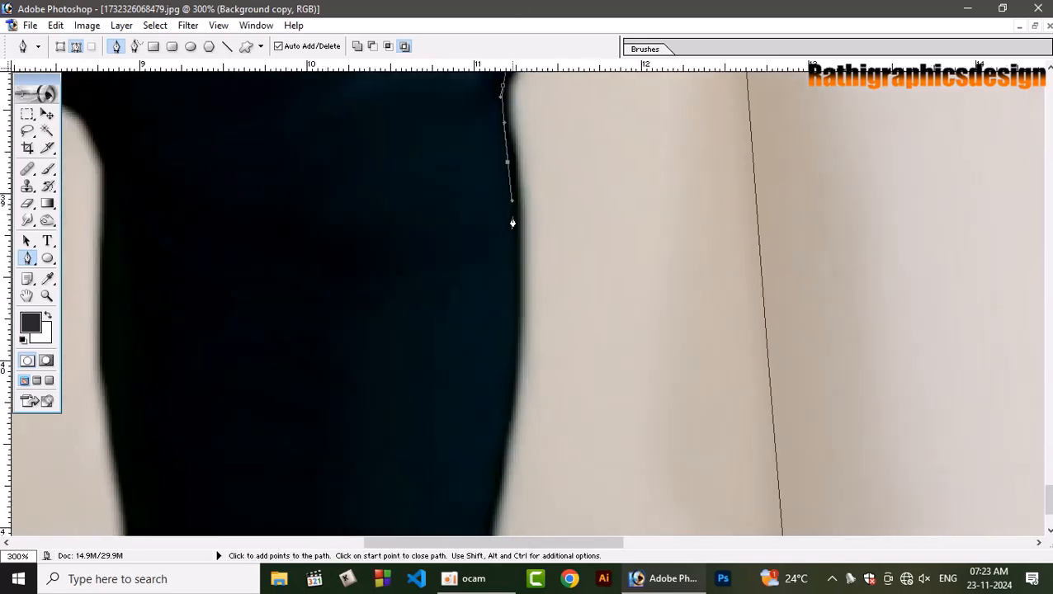
{"action": "left_click_drag", "start_coordinate": [513, 369], "coordinate": [601, 10]}
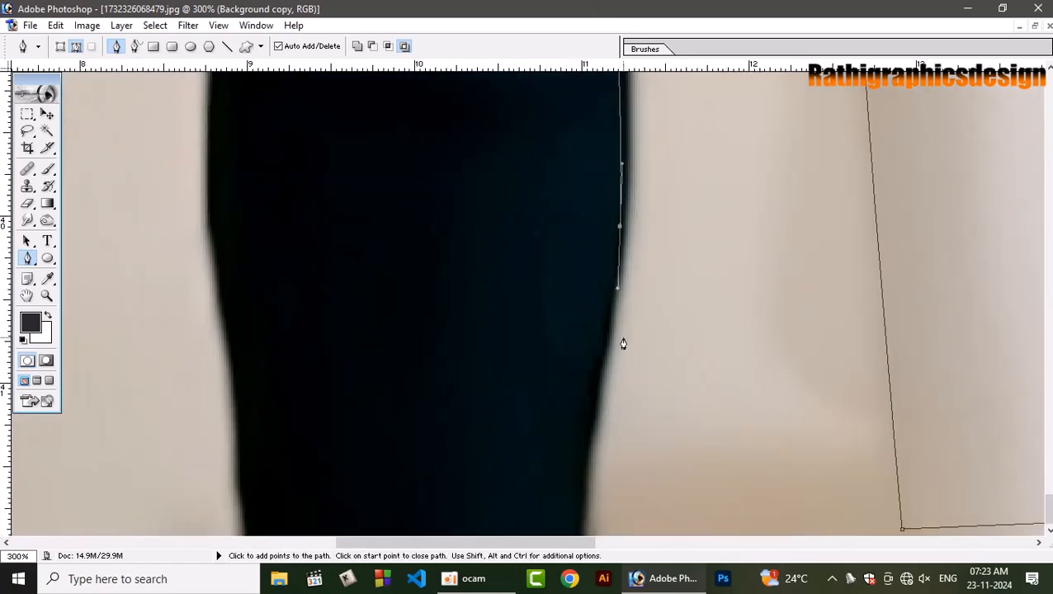
{"action": "left_click_drag", "start_coordinate": [584, 427], "coordinate": [594, 4]}
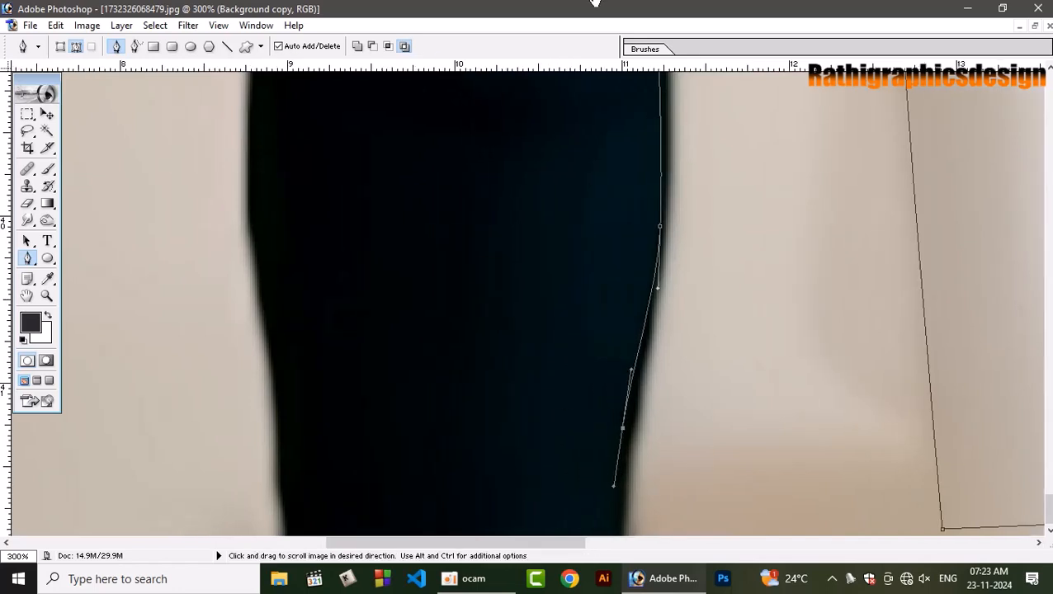
{"action": "left_click", "coordinate": [618, 536]}
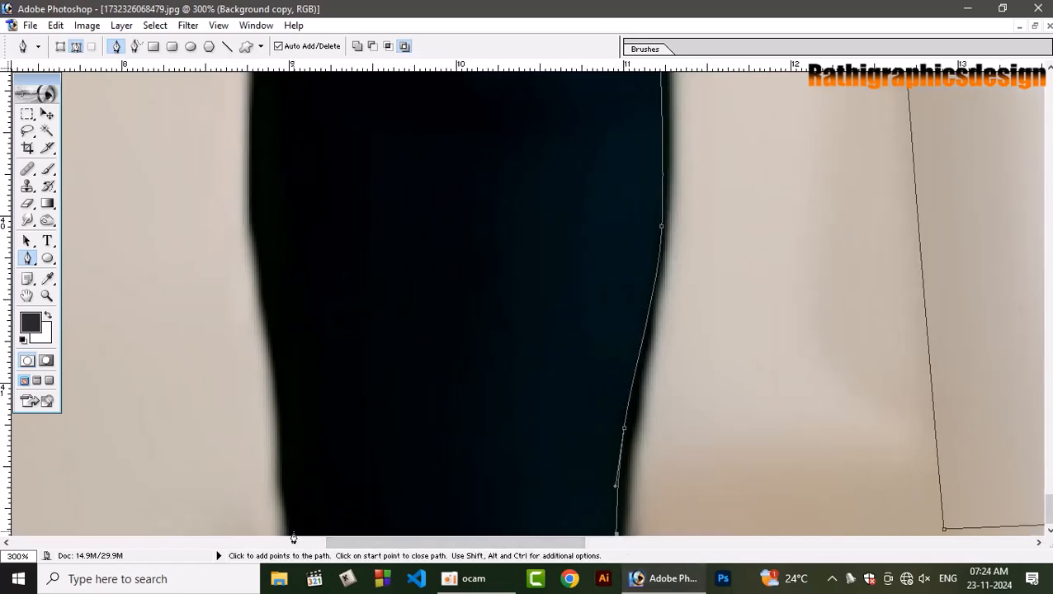
Carry the path across the bottom of the trouser leg and up its inner edge to just below the knee.
{"action": "left_click", "coordinate": [293, 534]}
{"action": "left_click_drag", "start_coordinate": [271, 312], "coordinate": [262, 258]}
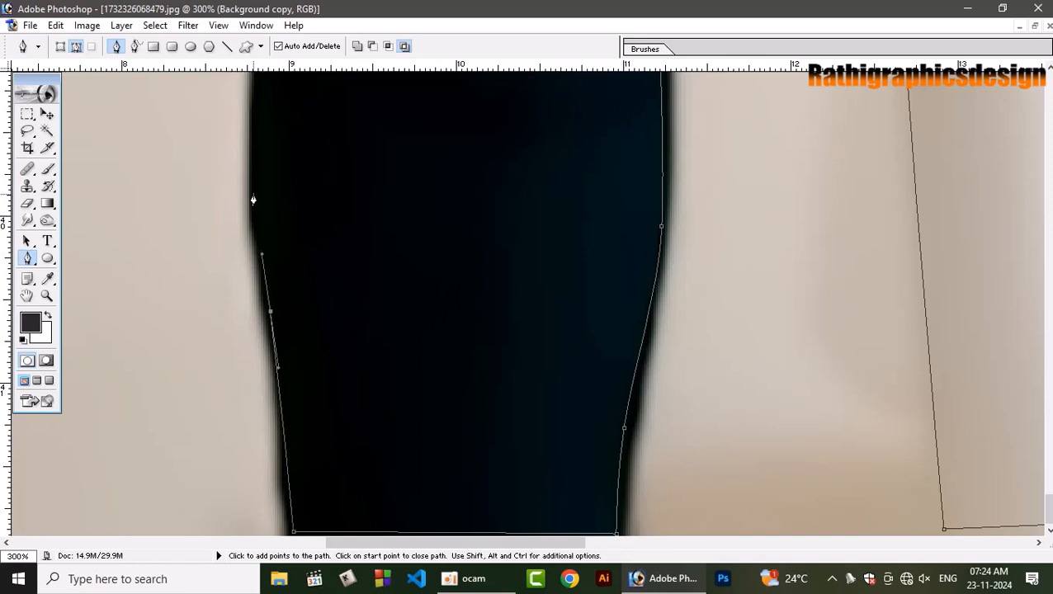
{"action": "left_click", "coordinate": [257, 162]}
{"action": "key", "text": "space"}
{"action": "left_click_drag", "start_coordinate": [393, 216], "coordinate": [381, 486]}
{"action": "left_click_drag", "start_coordinate": [246, 317], "coordinate": [233, 254]}
Trace around the knee bulge on the leg's inner edge, undoing the misplaced anchor and replacing it closer to the curve.
{"action": "left_click_drag", "start_coordinate": [183, 189], "coordinate": [178, 308]}
{"action": "key", "text": "space"}
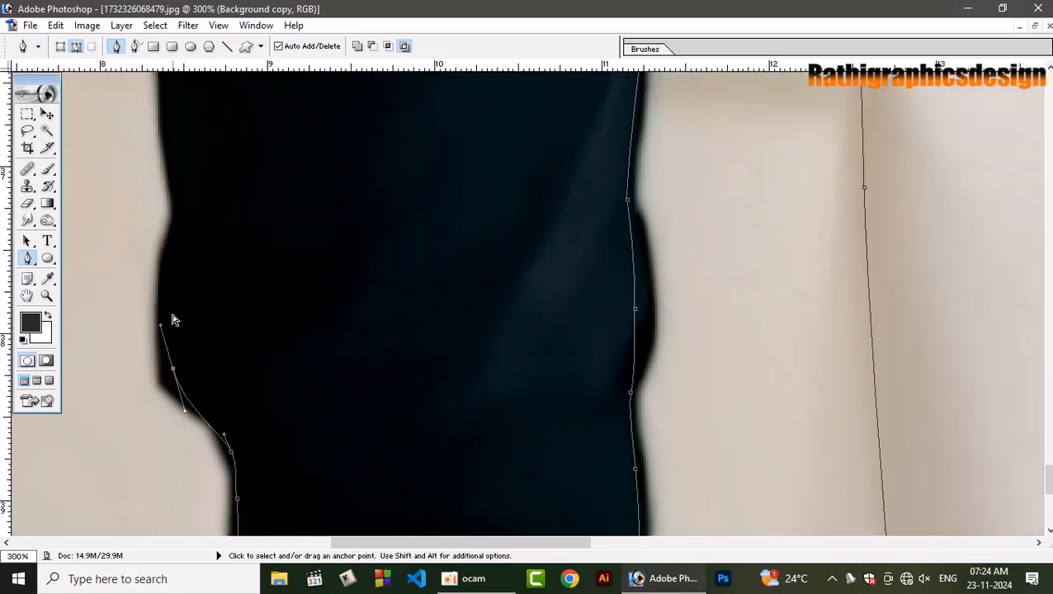
{"action": "key", "text": "ctrl+z"}
{"action": "left_click_drag", "start_coordinate": [200, 405], "coordinate": [179, 388]}
{"action": "left_click_drag", "start_coordinate": [160, 298], "coordinate": [162, 272]}
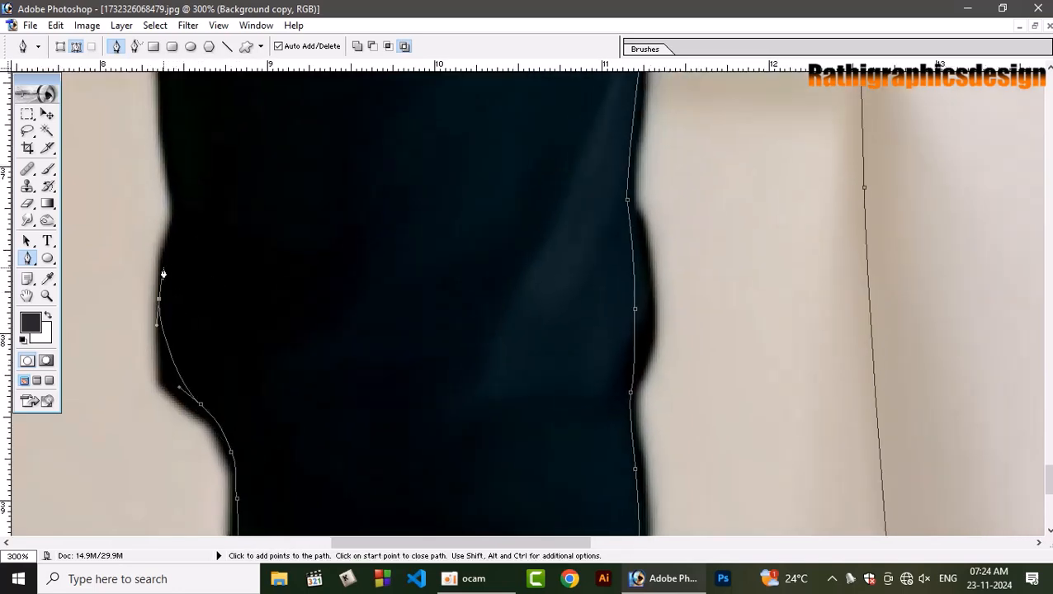
{"action": "left_click_drag", "start_coordinate": [173, 234], "coordinate": [175, 220]}
Continue the path up the leg's inner edge from above the knee to the middle of the thigh.
{"action": "key", "text": "space"}
{"action": "left_click_drag", "start_coordinate": [205, 228], "coordinate": [288, 549]}
{"action": "left_click_drag", "start_coordinate": [241, 337], "coordinate": [271, 471]}
{"action": "key", "text": "space"}
{"action": "left_click_drag", "start_coordinate": [267, 313], "coordinate": [277, 299]}
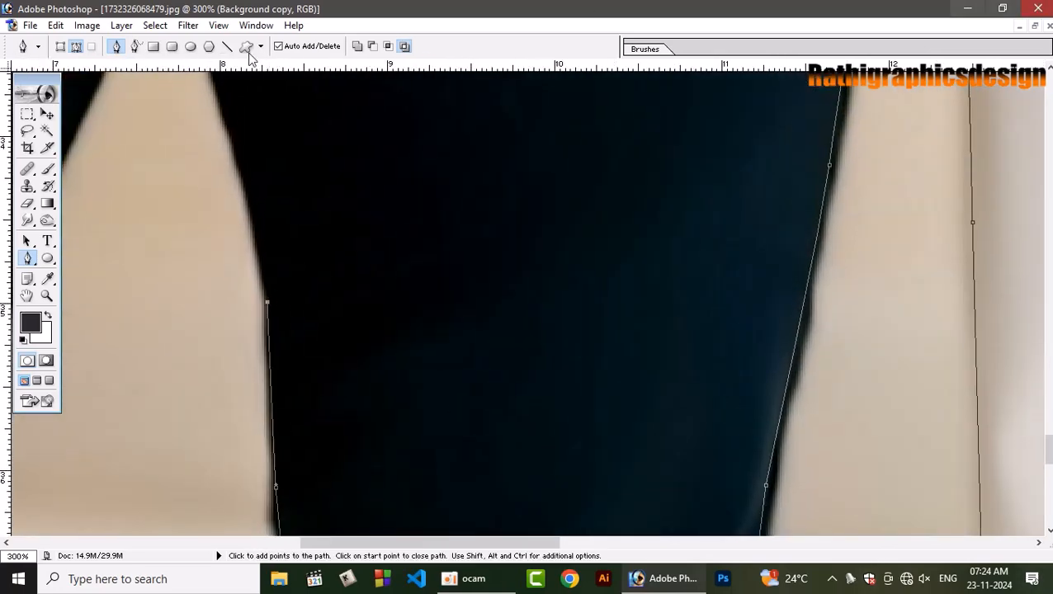
Bring the path up the inner thigh past the corner of the shirt hem to the clasped hands.
{"action": "key", "text": "space"}
{"action": "left_click_drag", "start_coordinate": [359, 256], "coordinate": [470, 506]}
{"action": "key", "text": "space"}
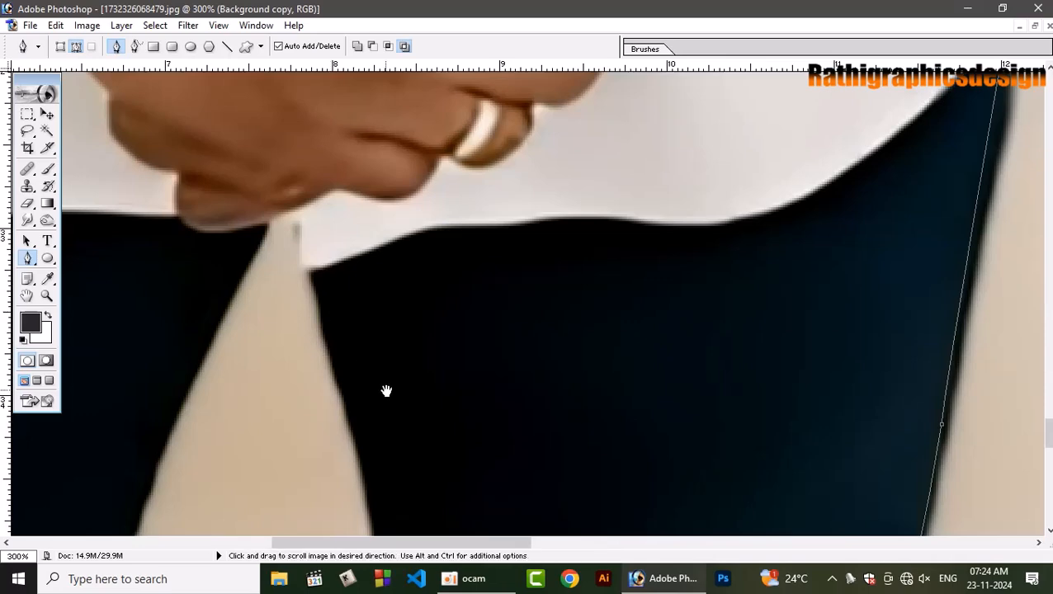
{"action": "left_click_drag", "start_coordinate": [385, 390], "coordinate": [320, 330]}
{"action": "left_click", "coordinate": [280, 93]}
{"action": "key", "text": "space"}
{"action": "left_click", "coordinate": [321, 259]}
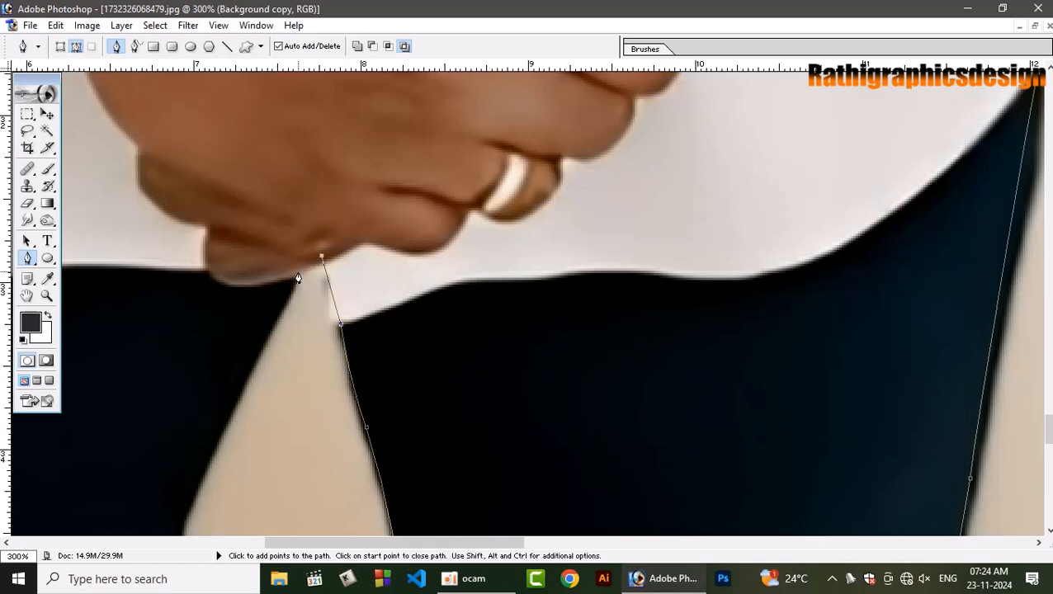
Turn the path at the hands and trace down the inner edge of the other trouser leg to below the knee.
{"action": "key", "text": "space"}
{"action": "left_click_drag", "start_coordinate": [262, 339], "coordinate": [397, 60]}
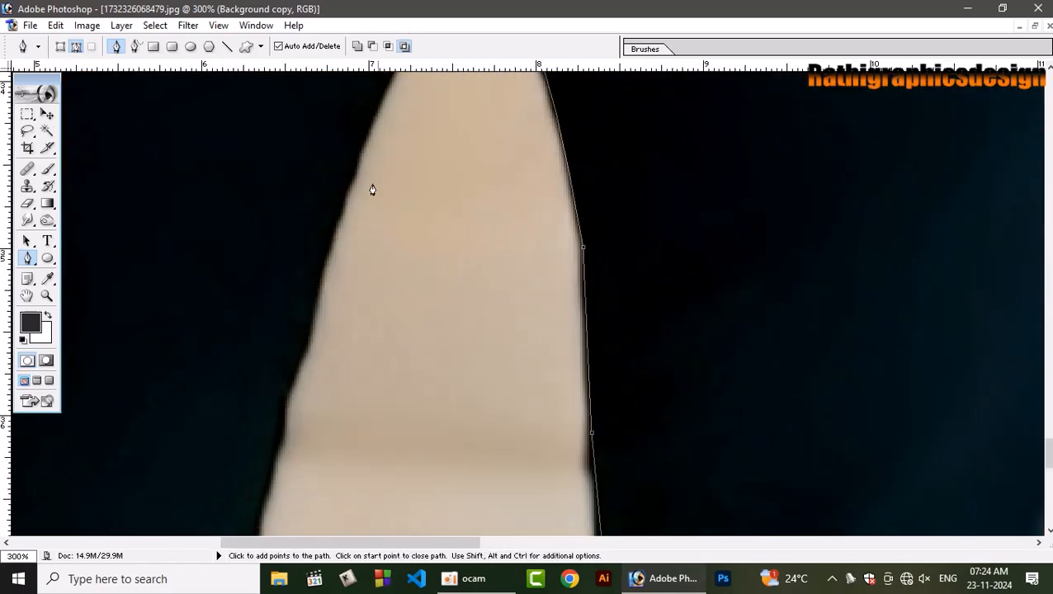
{"action": "left_click_drag", "start_coordinate": [306, 302], "coordinate": [353, 64]}
{"action": "key", "text": "space"}
{"action": "left_click_drag", "start_coordinate": [298, 329], "coordinate": [366, 81]}
{"action": "key", "text": "space"}
{"action": "left_click_drag", "start_coordinate": [305, 261], "coordinate": [268, 357]}
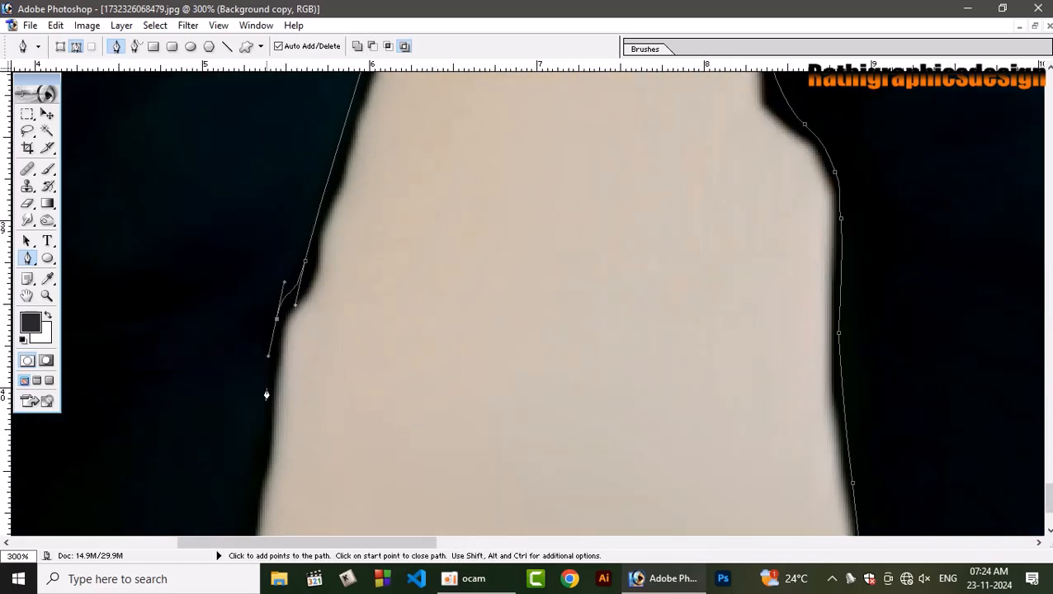
Continue the path down the second leg's inner edge to the photo's bottom edge.
{"action": "left_click_drag", "start_coordinate": [260, 452], "coordinate": [257, 479]}
{"action": "key", "text": "space"}
{"action": "left_click_drag", "start_coordinate": [257, 477], "coordinate": [297, 74]}
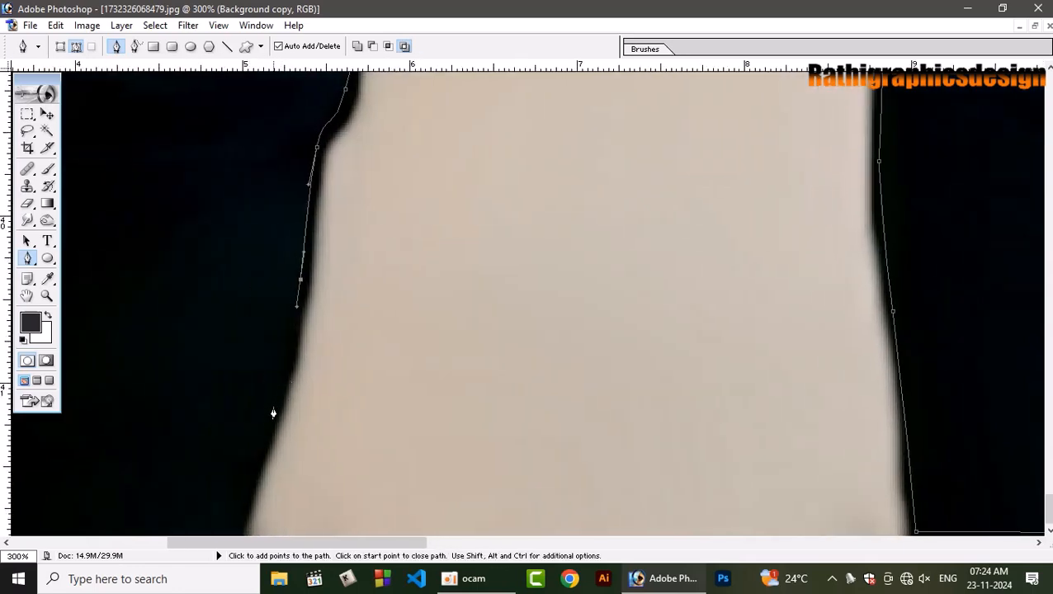
{"action": "key", "text": "space"}
{"action": "left_click_drag", "start_coordinate": [273, 406], "coordinate": [378, 212]}
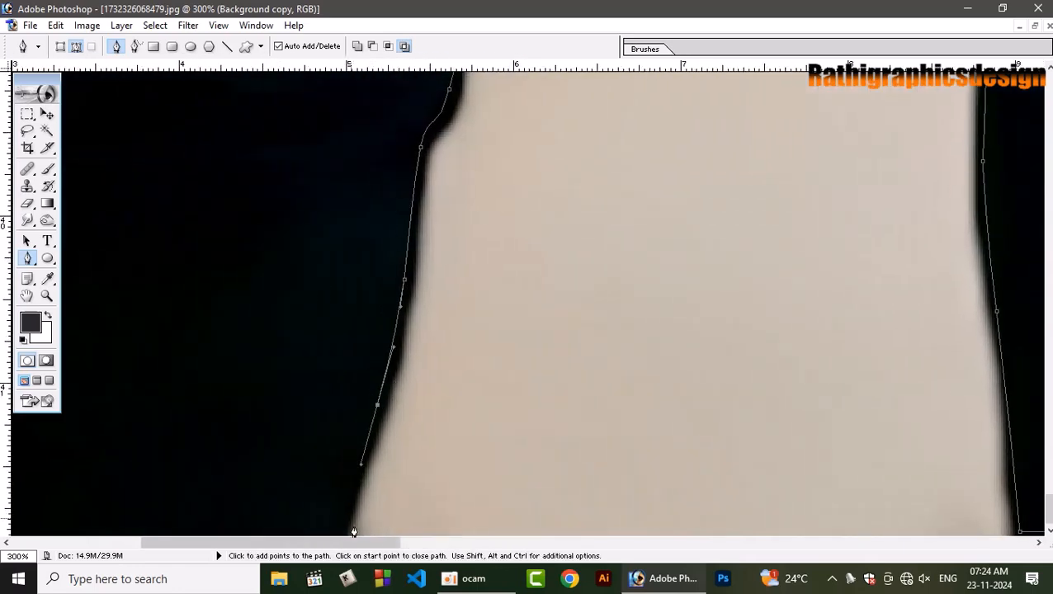
{"action": "key", "text": "space"}
{"action": "left_click_drag", "start_coordinate": [168, 369], "coordinate": [609, 369]}
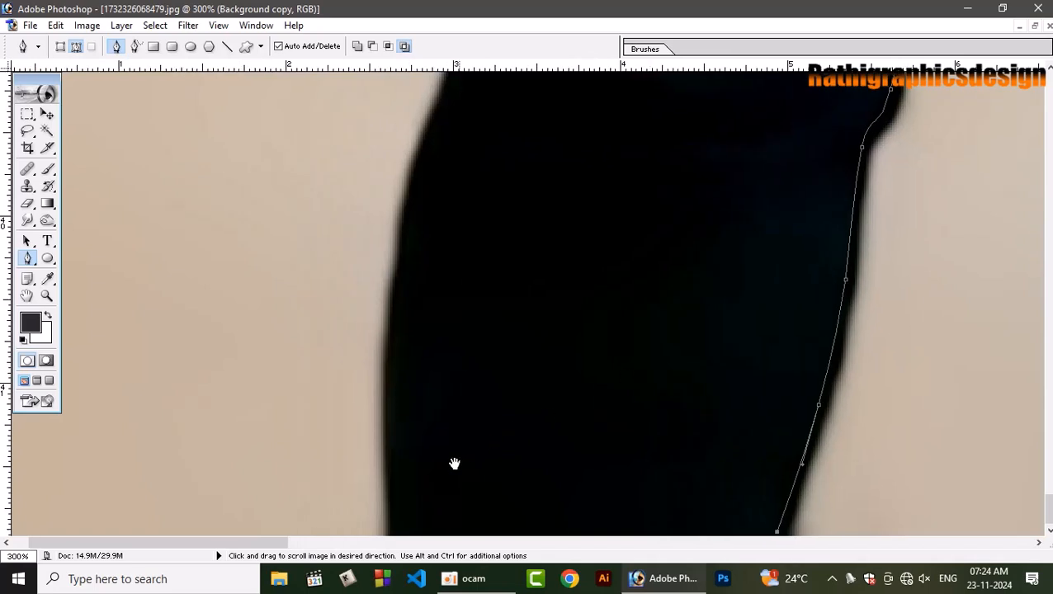
Carry the path across the bottom of the second leg and up its outer edge around the knee.
{"action": "left_click", "coordinate": [396, 532]}
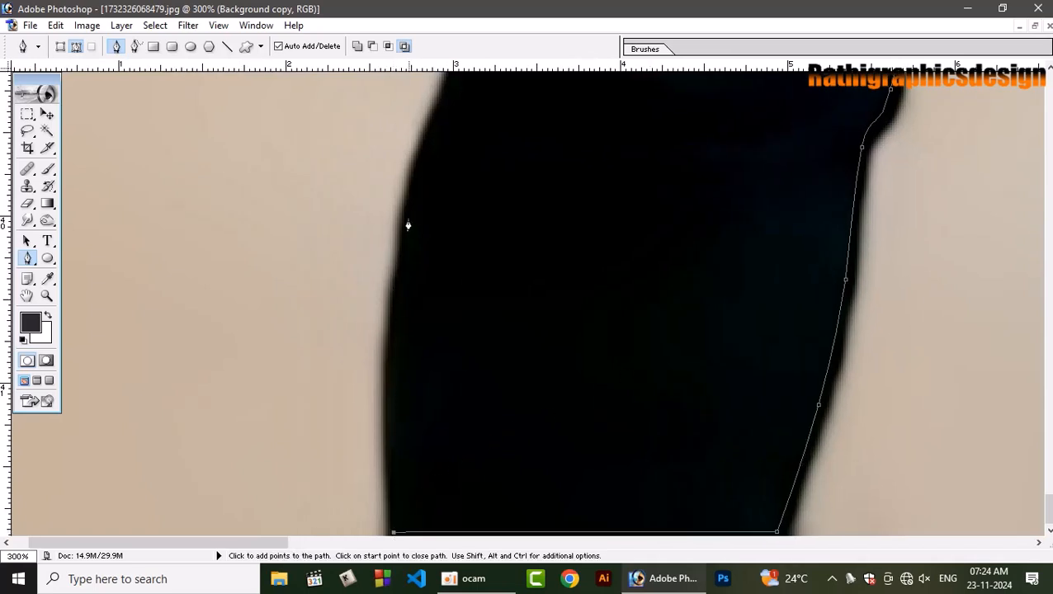
{"action": "left_click_drag", "start_coordinate": [408, 220], "coordinate": [425, 147]}
{"action": "key", "text": "space"}
{"action": "left_click_drag", "start_coordinate": [496, 99], "coordinate": [448, 364]}
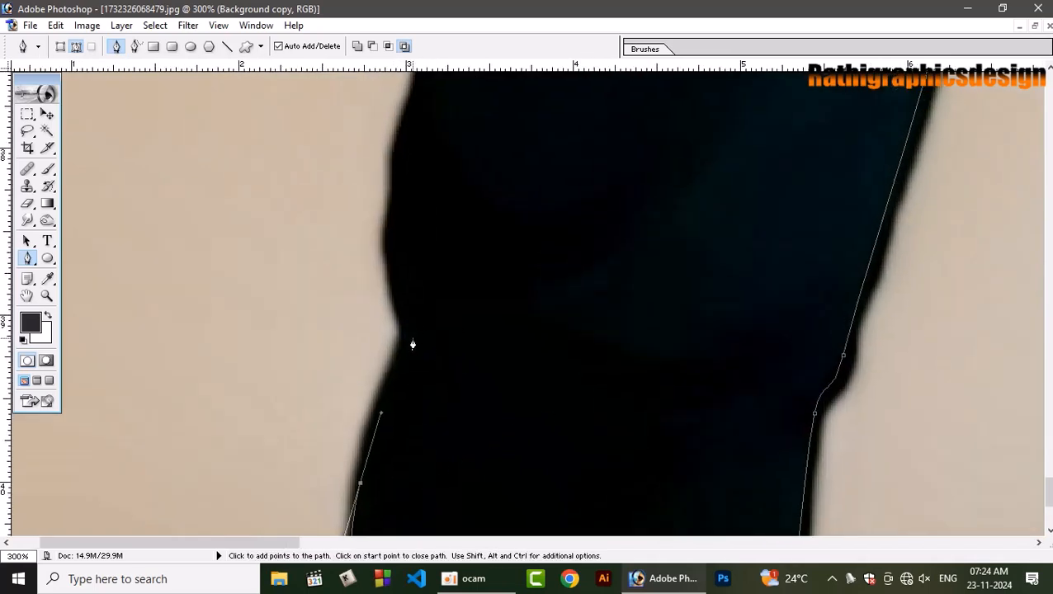
{"action": "left_click_drag", "start_coordinate": [409, 324], "coordinate": [408, 303]}
{"action": "left_click_drag", "start_coordinate": [399, 191], "coordinate": [401, 159]}
Trace the outer edge of the second leg from above the knee up along the thigh with curved anchor points.
{"action": "key", "text": "space"}
{"action": "left_click_drag", "start_coordinate": [425, 104], "coordinate": [418, 379]}
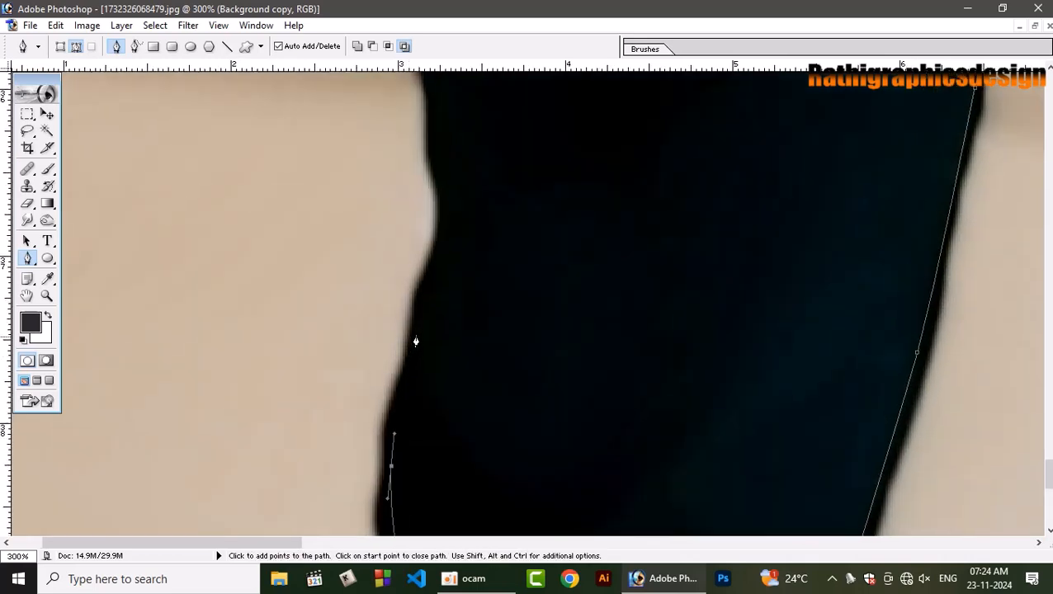
{"action": "left_click_drag", "start_coordinate": [440, 249], "coordinate": [510, 482]}
{"action": "key", "text": "space"}
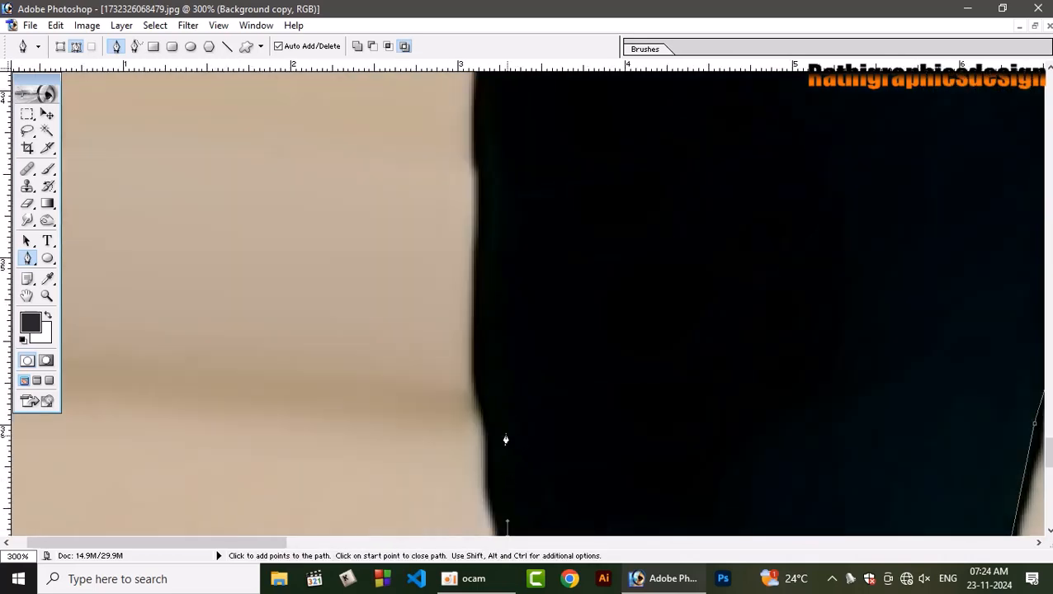
{"action": "left_click_drag", "start_coordinate": [493, 411], "coordinate": [482, 361]}
{"action": "left_click_drag", "start_coordinate": [486, 231], "coordinate": [487, 174]}
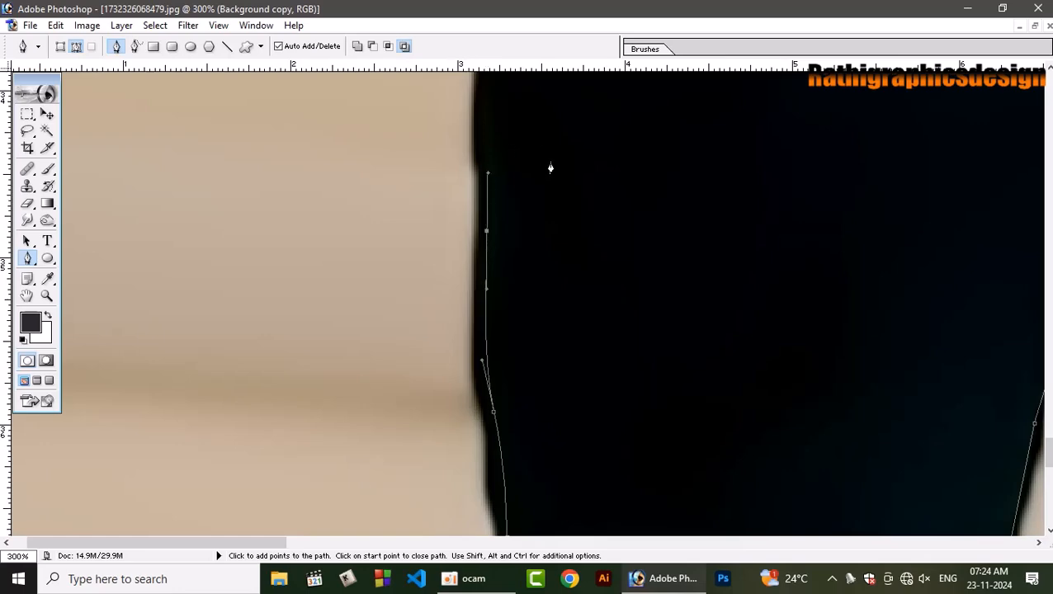
Finish the second leg's outer edge up to the shirt hem, ending in a corner point.
{"action": "key", "text": "space"}
{"action": "left_click_drag", "start_coordinate": [550, 168], "coordinate": [516, 420]}
{"action": "left_click_drag", "start_coordinate": [446, 194], "coordinate": [447, 353]}
{"action": "key", "text": "space"}
{"action": "left_click", "coordinate": [438, 316]}
{"action": "key", "text": "space"}
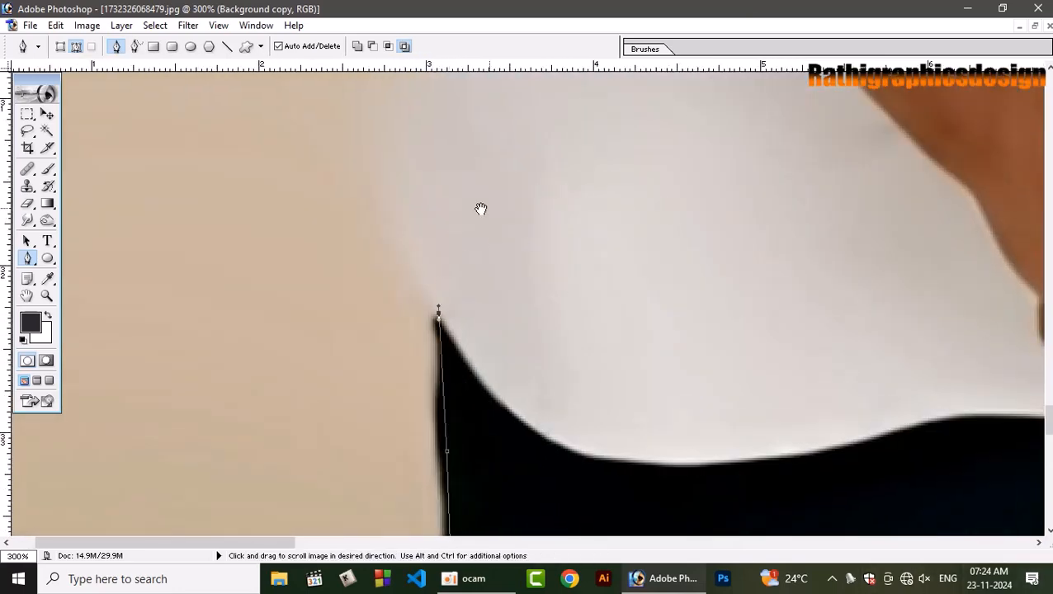
Trace the curved hem corner and outer side of the shorter man's shirt up toward his forearm.
{"action": "left_click_drag", "start_coordinate": [480, 209], "coordinate": [420, 188]}
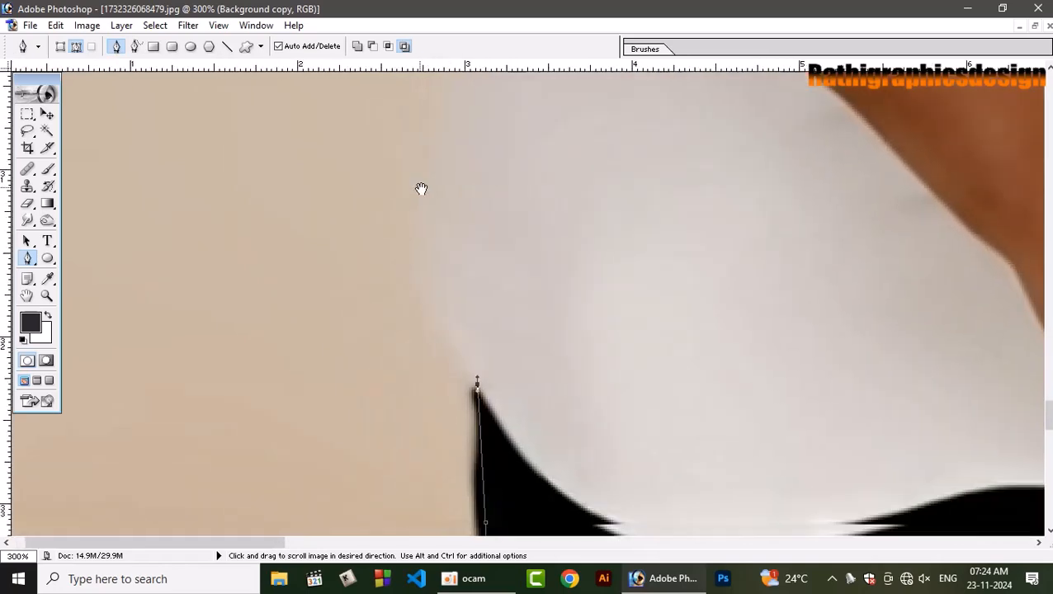
{"action": "left_click_drag", "start_coordinate": [426, 248], "coordinate": [426, 204]}
{"action": "key", "text": "space"}
{"action": "left_click_drag", "start_coordinate": [474, 107], "coordinate": [455, 348]}
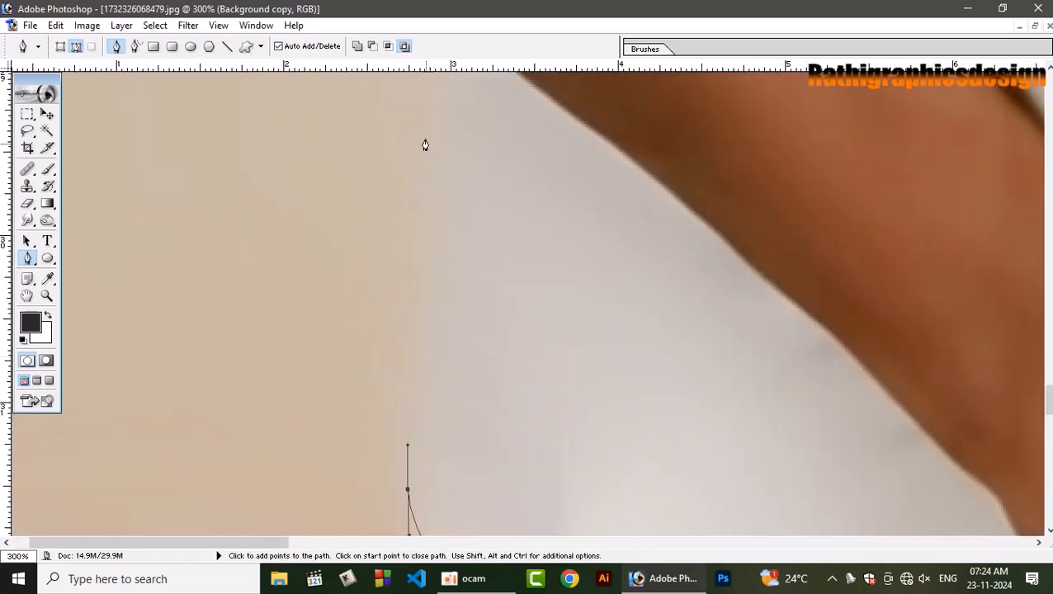
{"action": "left_click", "coordinate": [421, 96]}
{"action": "key", "text": "space"}
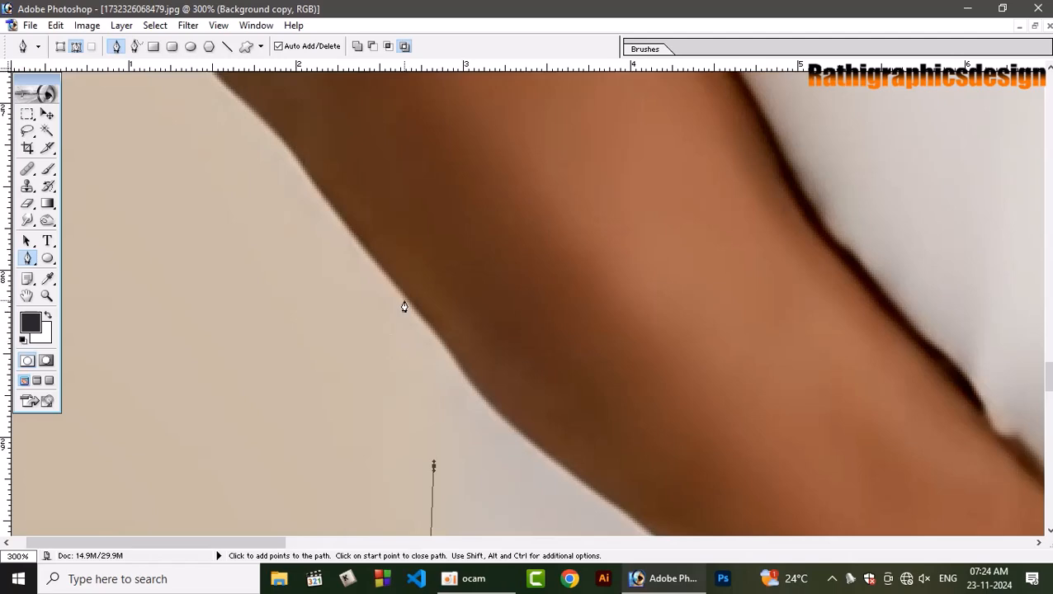
Connect the path from the shirt's side to the underside of the forearm, undoing the first anchor and placing it on the arm's edge.
{"action": "key", "text": "ctrl+minus"}
{"action": "key", "text": "ctrl+minus"}
{"action": "key", "text": "ctrl+minus"}
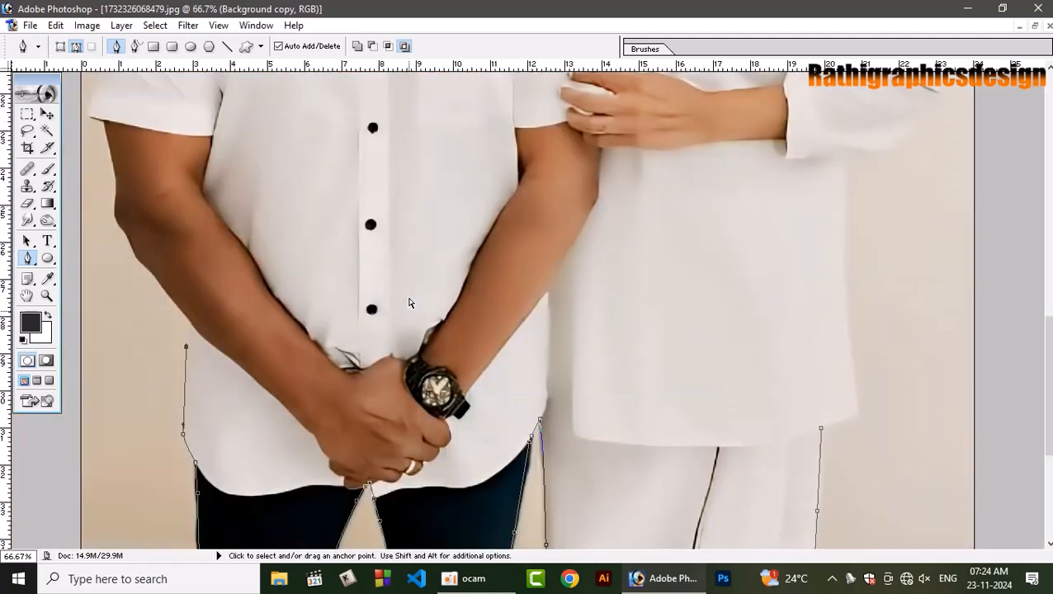
{"action": "key", "text": "ctrl+plus"}
{"action": "key", "text": "ctrl+plus"}
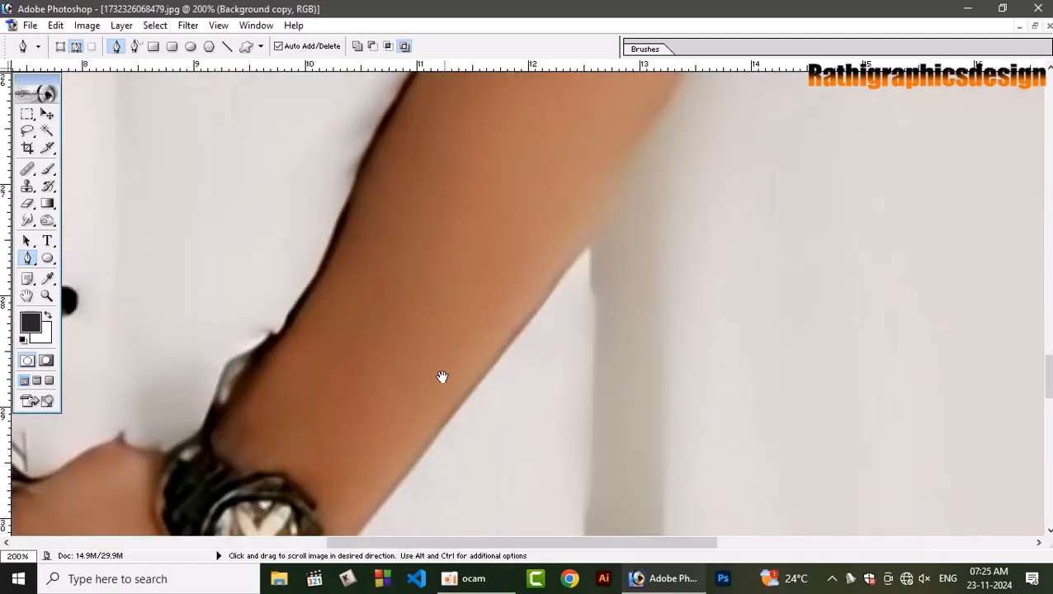
{"action": "left_click_drag", "start_coordinate": [156, 424], "coordinate": [980, 233]}
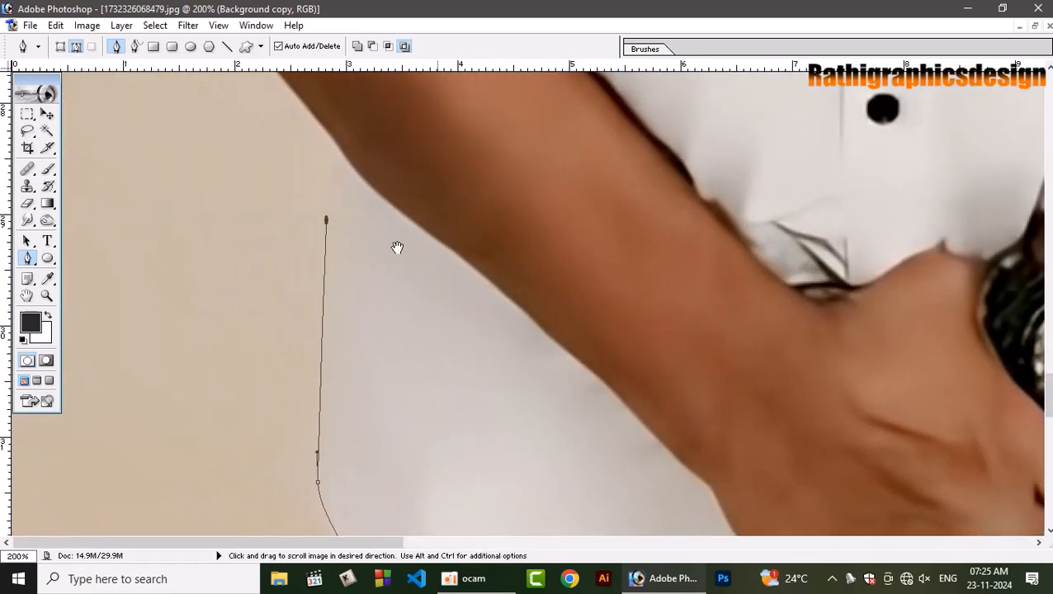
{"action": "left_click", "coordinate": [352, 162]}
{"action": "key", "text": "ctrl+z"}
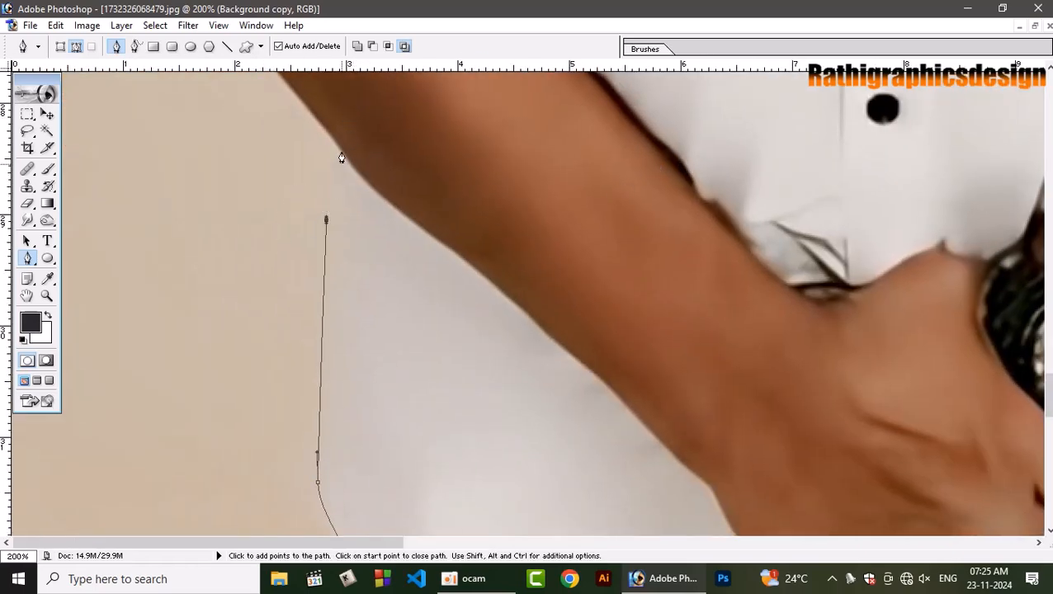
{"action": "left_click", "coordinate": [341, 157]}
{"action": "key", "text": "ctrl+plus"}
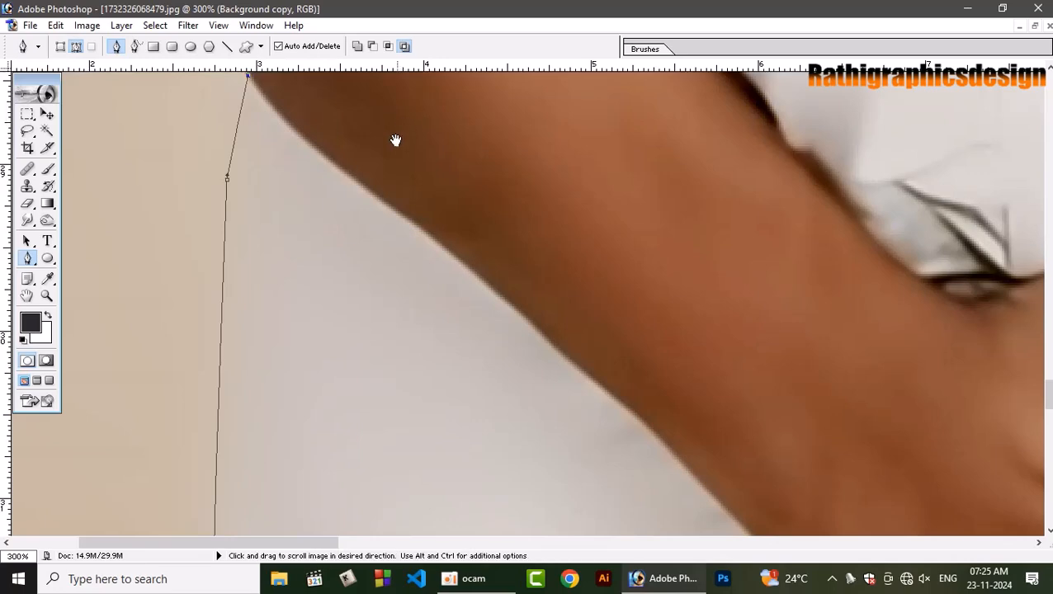
Trace the outer edge of the forearm up toward the elbow with curved anchor points, undoing the misplaced first one.
{"action": "left_click_drag", "start_coordinate": [396, 140], "coordinate": [652, 491]}
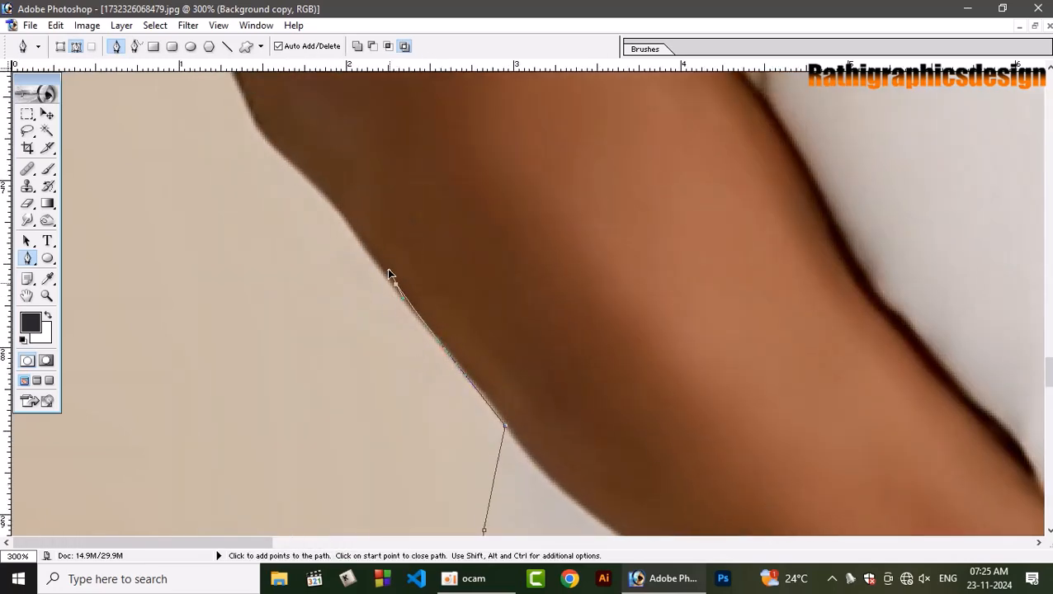
{"action": "key", "text": "ctrl+z"}
{"action": "left_click_drag", "start_coordinate": [361, 231], "coordinate": [330, 190]}
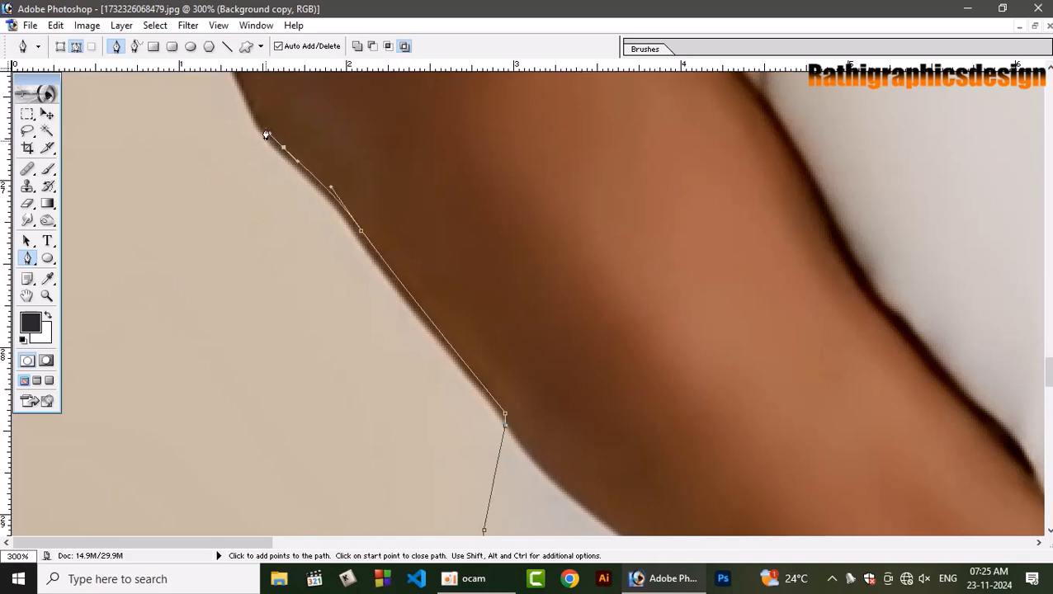
{"action": "left_click_drag", "start_coordinate": [265, 126], "coordinate": [262, 114]}
{"action": "left_click_drag", "start_coordinate": [268, 112], "coordinate": [295, 279]}
{"action": "left_click_drag", "start_coordinate": [225, 205], "coordinate": [215, 182]}
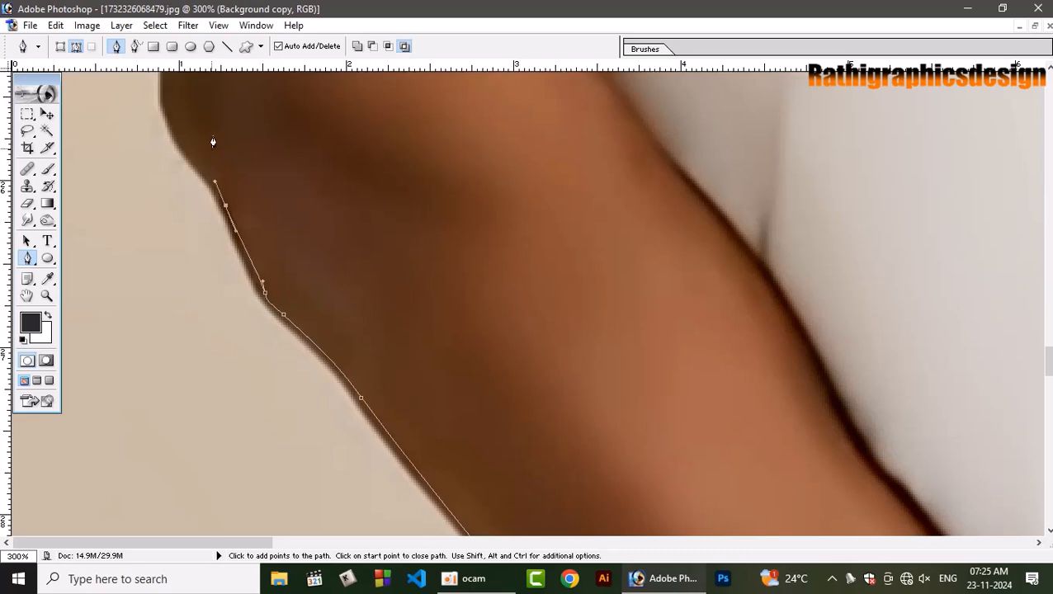
Undo the last three path edits and retrace the arm's outer edge around the elbow and onto the upper arm.
{"action": "key", "text": "ctrl+alt+z"}
{"action": "key", "text": "ctrl+alt+z"}
{"action": "key", "text": "ctrl+alt+z"}
{"action": "left_click_drag", "start_coordinate": [254, 269], "coordinate": [301, 395]}
{"action": "left_click_drag", "start_coordinate": [166, 338], "coordinate": [173, 289]}
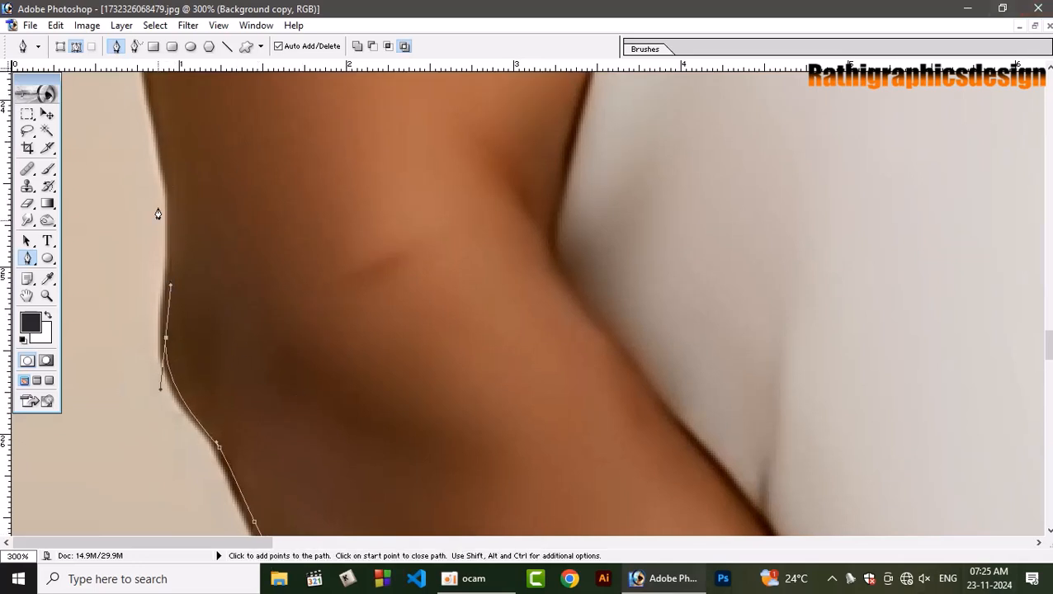
{"action": "left_click_drag", "start_coordinate": [173, 122], "coordinate": [103, 258]}
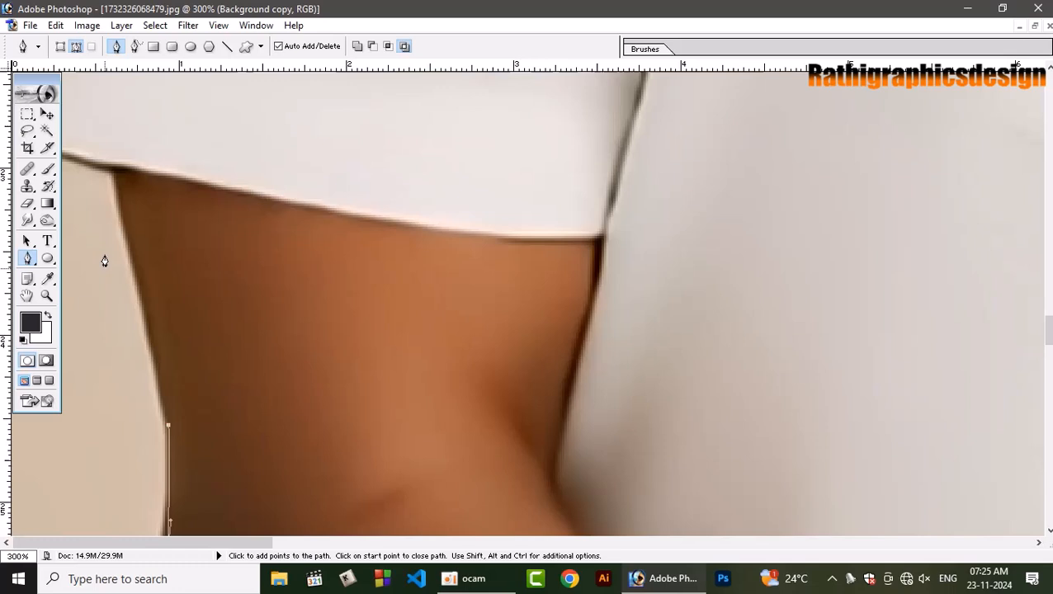
End the arm's edge at the sleeve hem and extend the path to the hem's outer corner, moving the toolbox clear of it.
{"action": "left_click", "coordinate": [110, 169]}
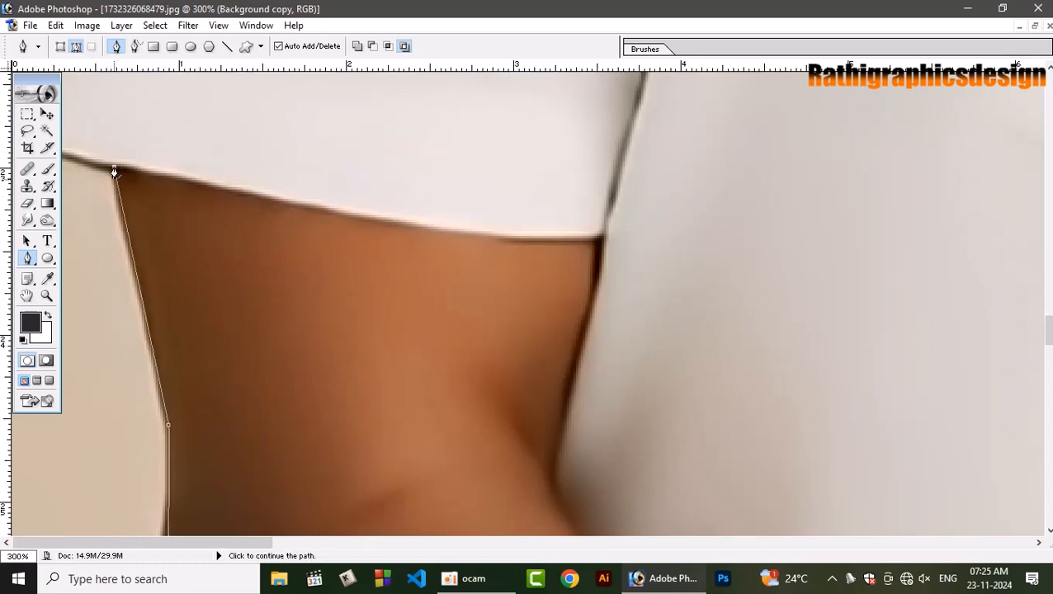
{"action": "left_click_drag", "start_coordinate": [404, 161], "coordinate": [404, 272]}
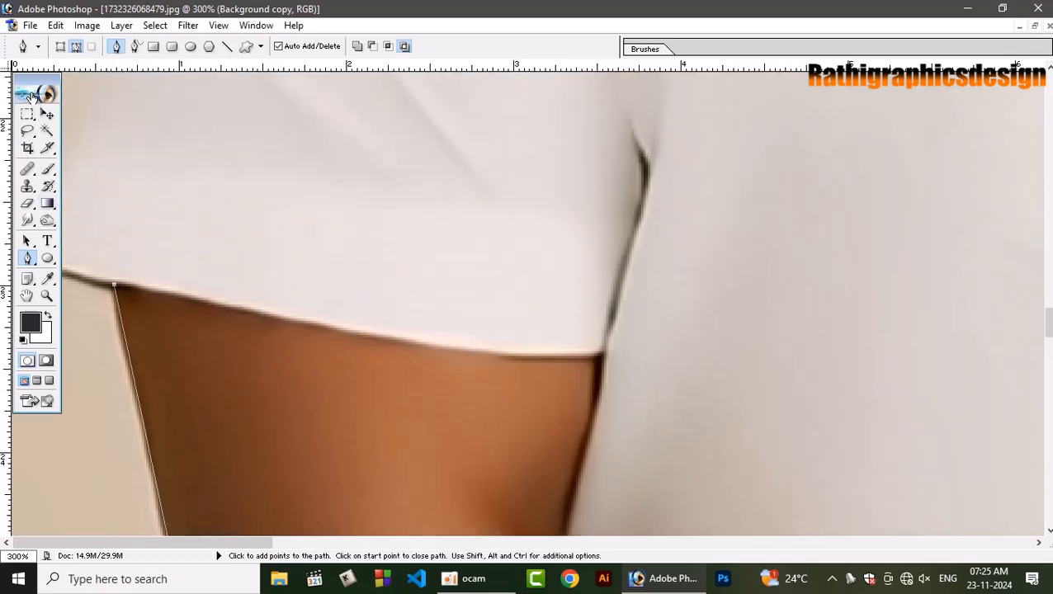
{"action": "left_click_drag", "start_coordinate": [33, 89], "coordinate": [358, 118]}
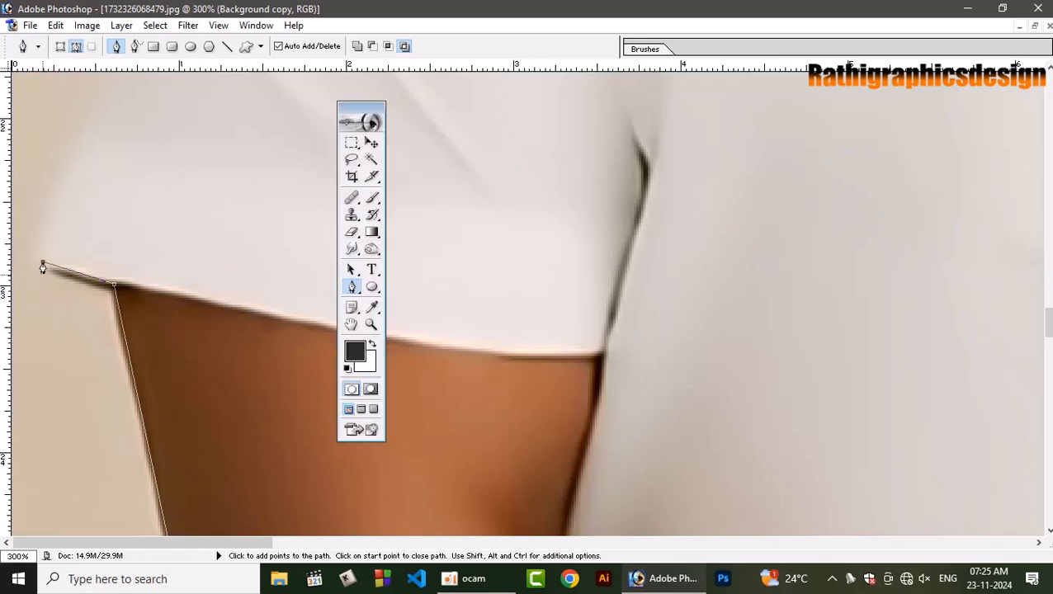
{"action": "left_click_drag", "start_coordinate": [94, 146], "coordinate": [91, 311]}
{"action": "left_click", "coordinate": [97, 183]}
{"action": "left_click_drag", "start_coordinate": [149, 74], "coordinate": [112, 344]}
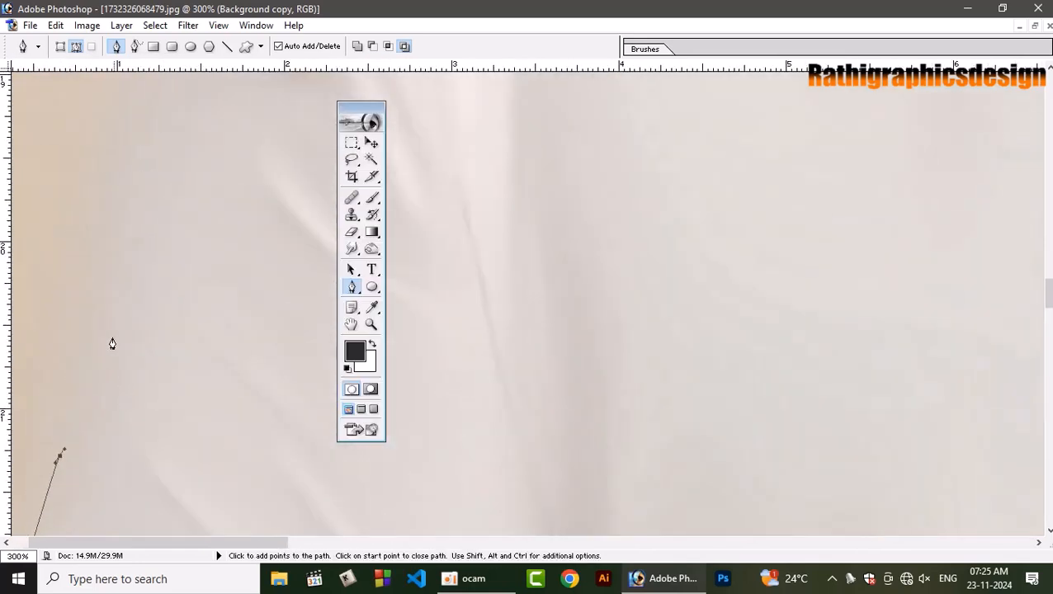
{"action": "key", "text": "ctrl+minus"}
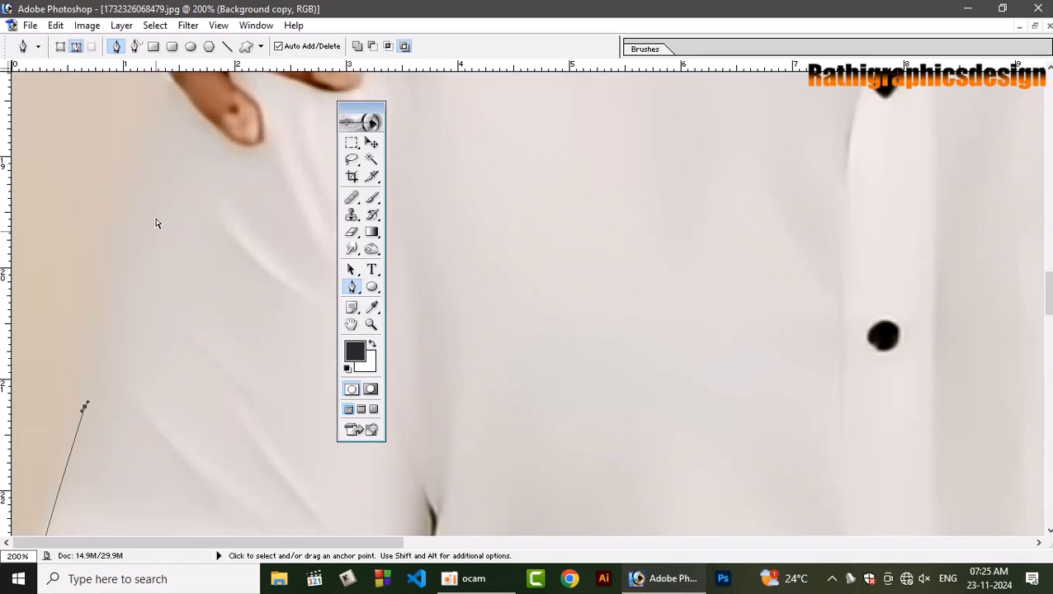
{"action": "key", "text": "ctrl+minus"}
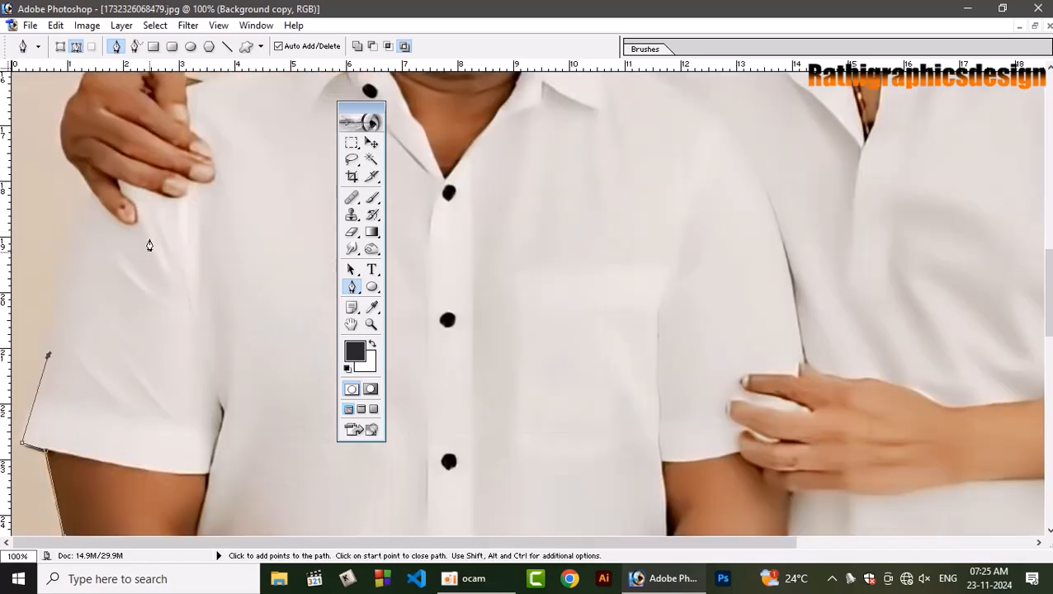
{"action": "key", "text": "ctrl+z"}
{"action": "left_click", "coordinate": [87, 182]}
{"action": "left_click_drag", "start_coordinate": [132, 168], "coordinate": [132, 238]}
{"action": "key", "text": "ctrl+z"}
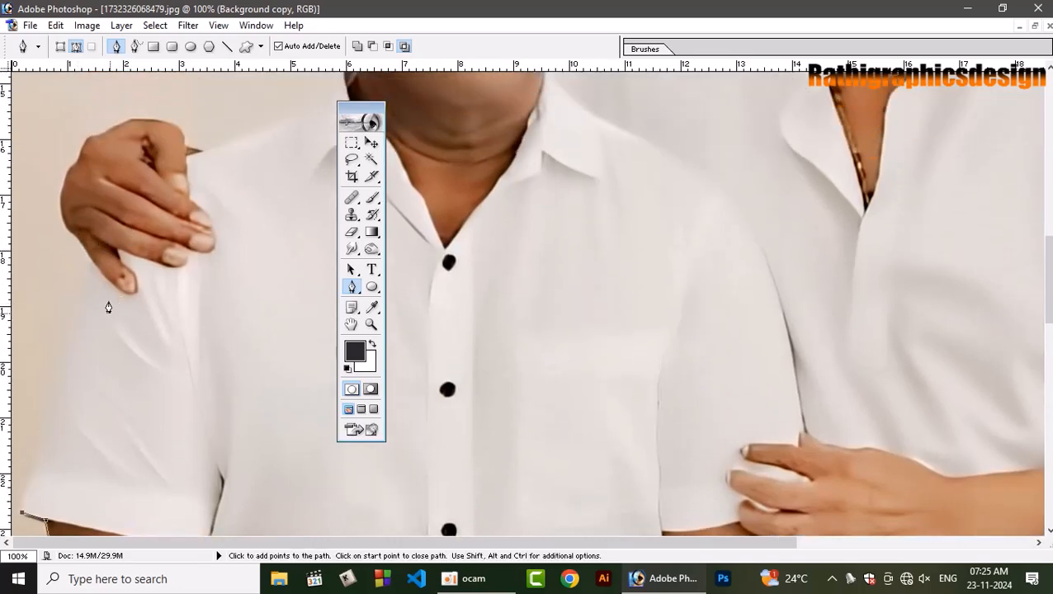
Trace the sleeve's outer edge from the hem corner up to the hand resting on the shoulder.
{"action": "left_click", "coordinate": [61, 348]}
{"action": "left_click", "coordinate": [66, 317]}
{"action": "left_click", "coordinate": [87, 260]}
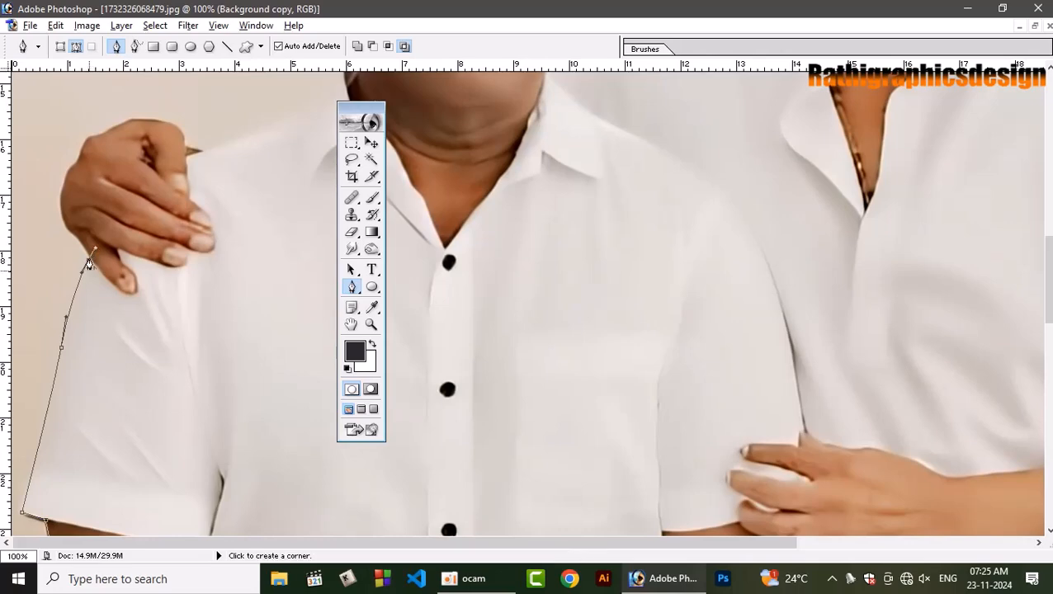
Move the toolbox off the hand and trace the hand's outer edge from the sleeve up toward the first knuckle.
{"action": "key", "text": "ctrl+plus"}
{"action": "key", "text": "ctrl+plus"}
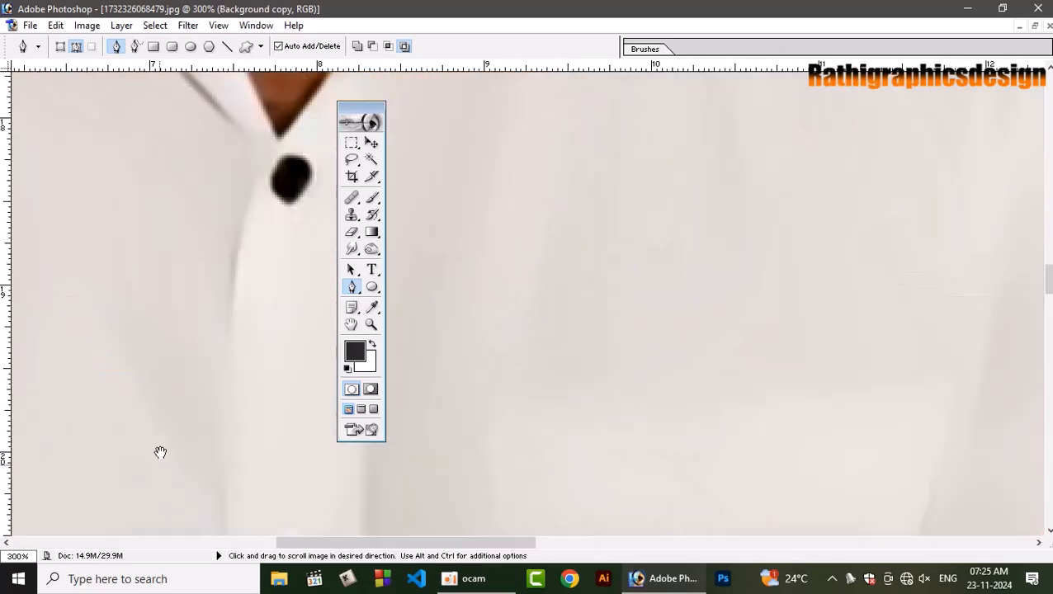
{"action": "left_click_drag", "start_coordinate": [161, 452], "coordinate": [710, 414]}
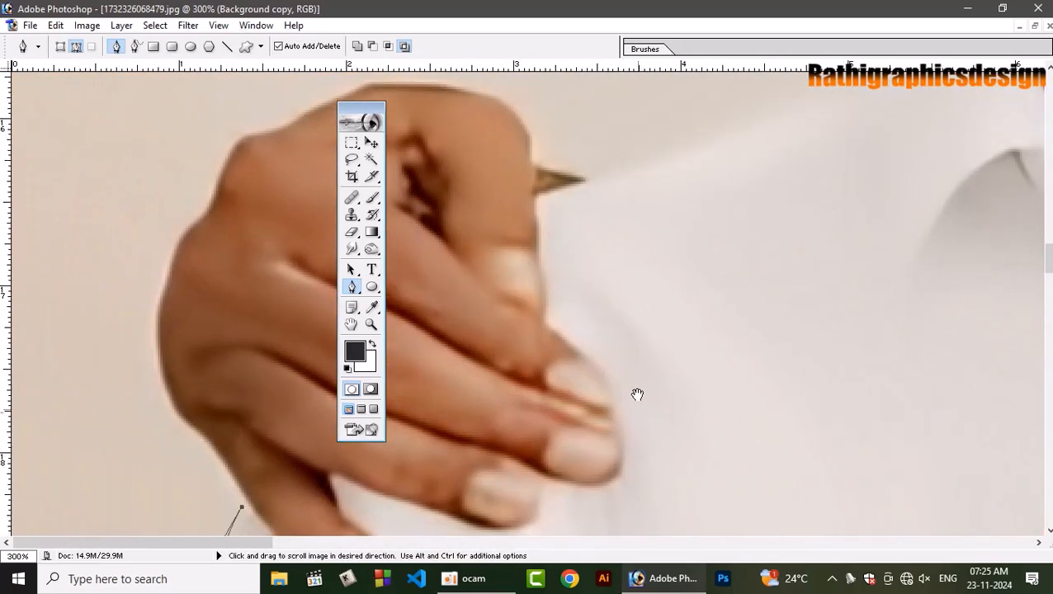
{"action": "left_click_drag", "start_coordinate": [375, 106], "coordinate": [92, 126]}
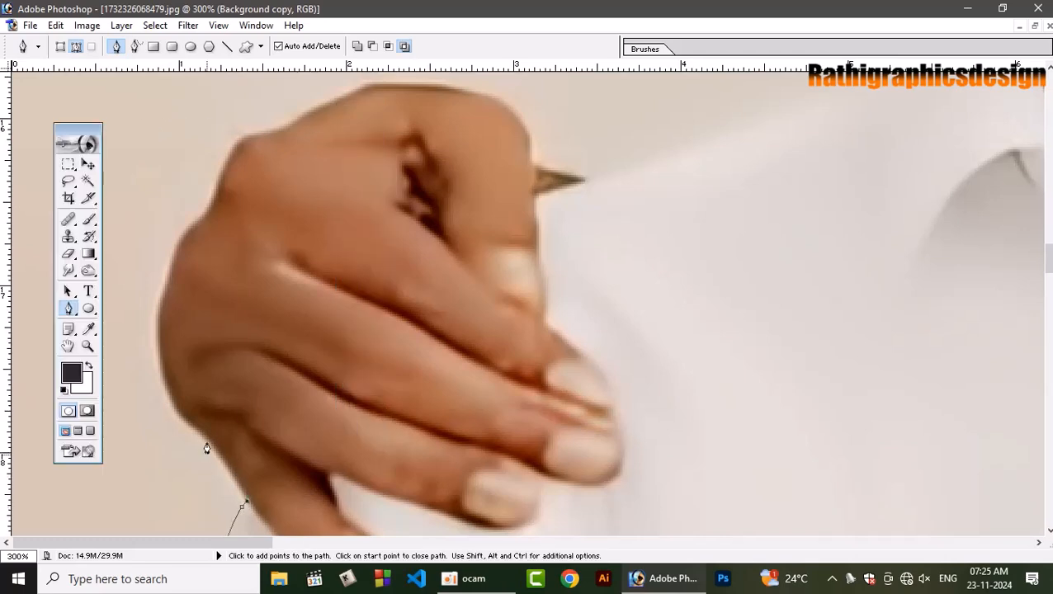
{"action": "left_click", "coordinate": [190, 422]}
{"action": "left_click_drag", "start_coordinate": [161, 350], "coordinate": [164, 290]}
{"action": "left_click_drag", "start_coordinate": [190, 235], "coordinate": [219, 194]}
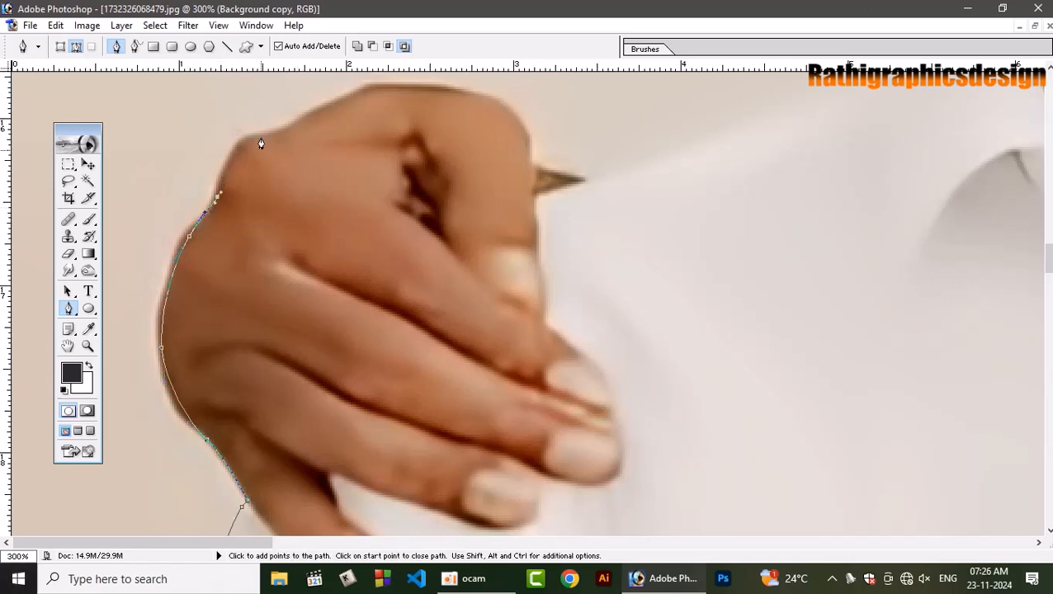
Trace over the knuckles and down the bent finger, ending at the pointed tip beside it on the shoulder.
{"action": "left_click_drag", "start_coordinate": [255, 134], "coordinate": [277, 132]}
{"action": "left_click_drag", "start_coordinate": [376, 88], "coordinate": [435, 84]}
{"action": "left_click_drag", "start_coordinate": [529, 138], "coordinate": [538, 156]}
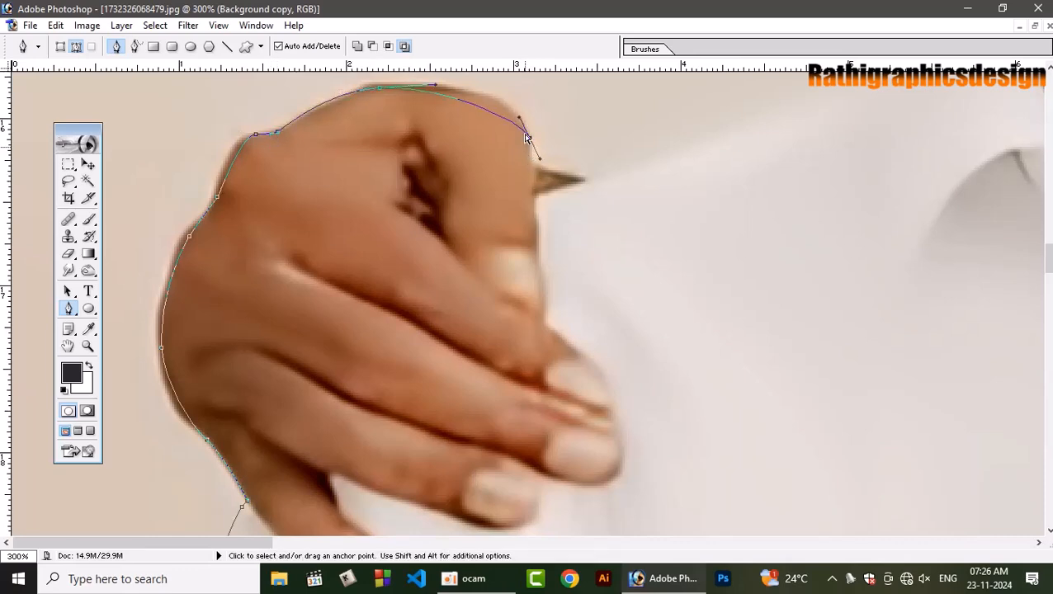
{"action": "left_click", "coordinate": [529, 166]}
{"action": "left_click", "coordinate": [595, 181]}
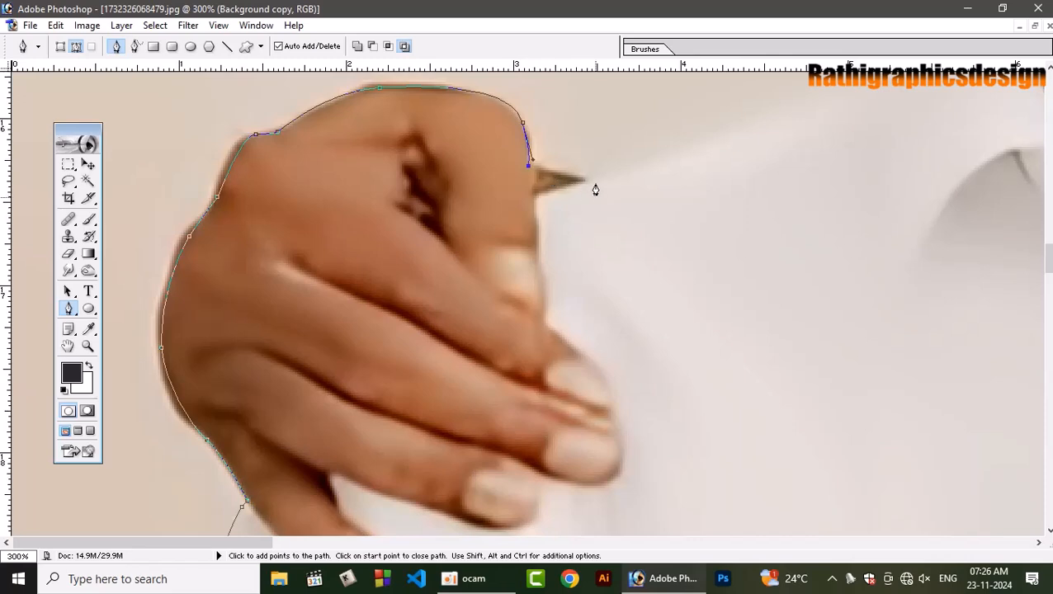
Trace the shoulder line from the hand up to the collar and around the collar's top to a corner at the neck.
{"action": "scroll", "coordinate": [658, 186], "scroll_direction": "right", "scroll_amount": 5}
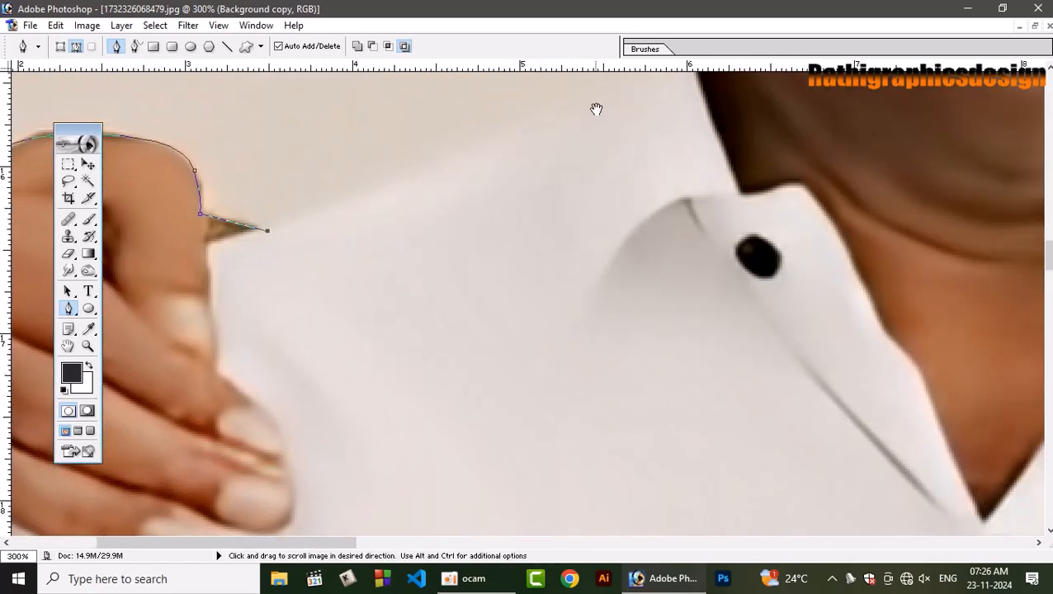
{"action": "left_click_drag", "start_coordinate": [597, 106], "coordinate": [607, 215]}
{"action": "left_click", "coordinate": [585, 232]}
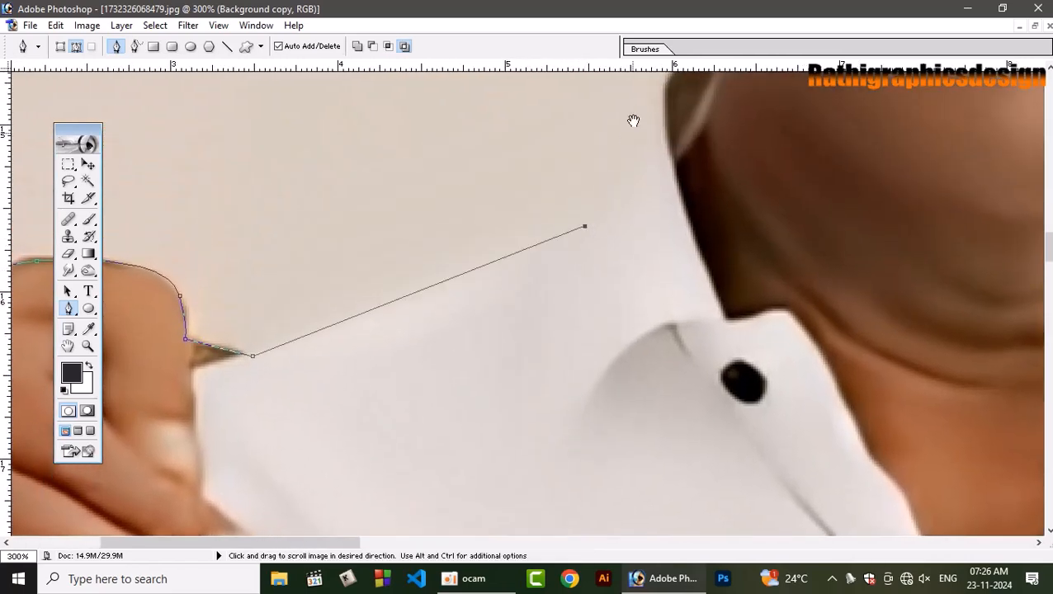
{"action": "left_click_drag", "start_coordinate": [632, 117], "coordinate": [730, 207]}
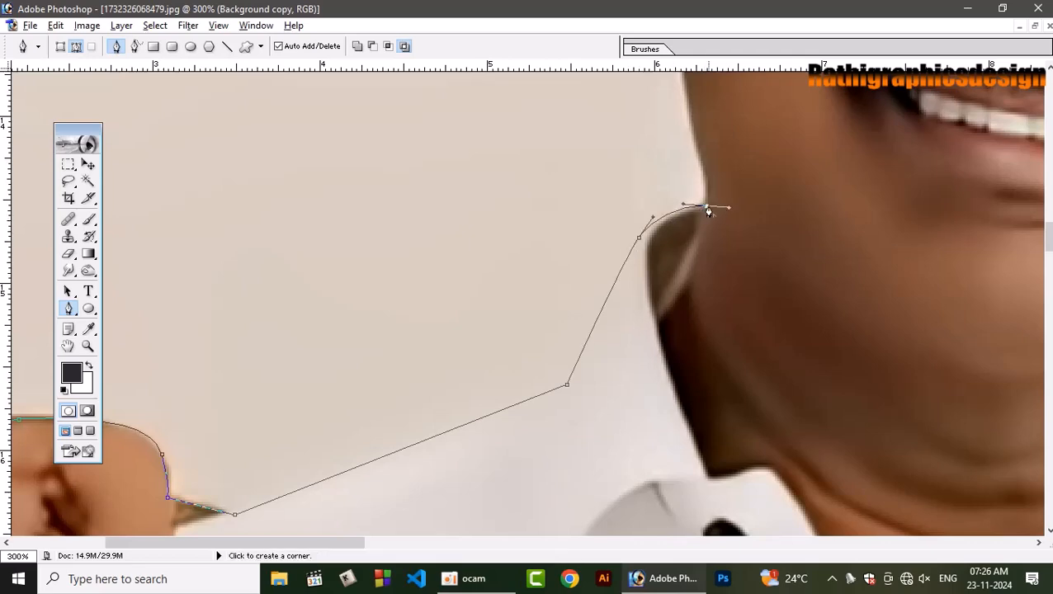
{"action": "left_click", "coordinate": [708, 207], "text": "alt"}
{"action": "left_click", "coordinate": [707, 181]}
Trace the mustached man's jaw edge, earlobe and outer ear up to where the ear meets the hair.
{"action": "left_click_drag", "start_coordinate": [705, 171], "coordinate": [596, 298]}
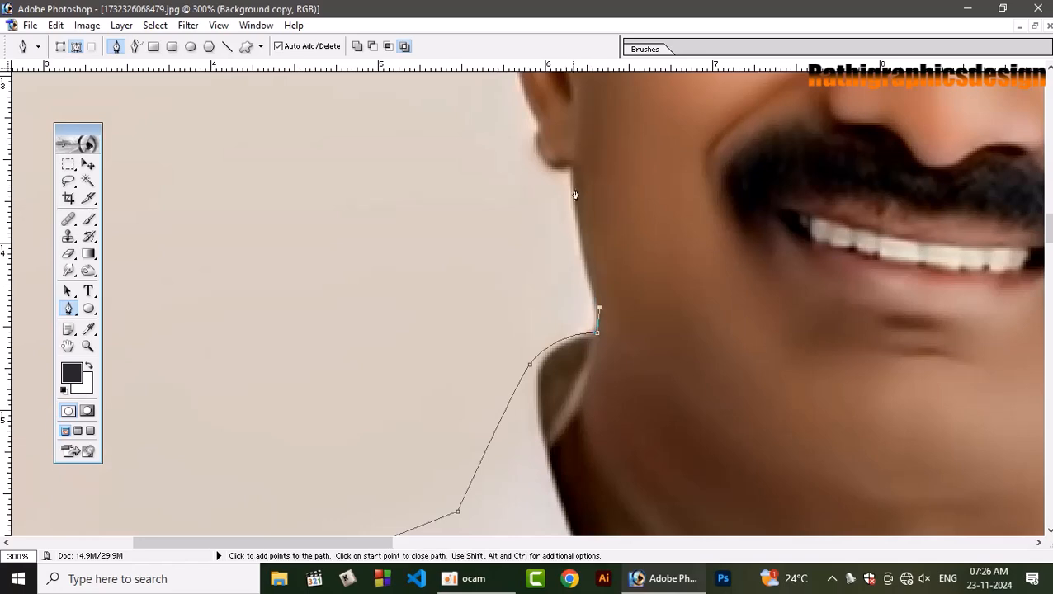
{"action": "left_click_drag", "start_coordinate": [539, 143], "coordinate": [519, 313]}
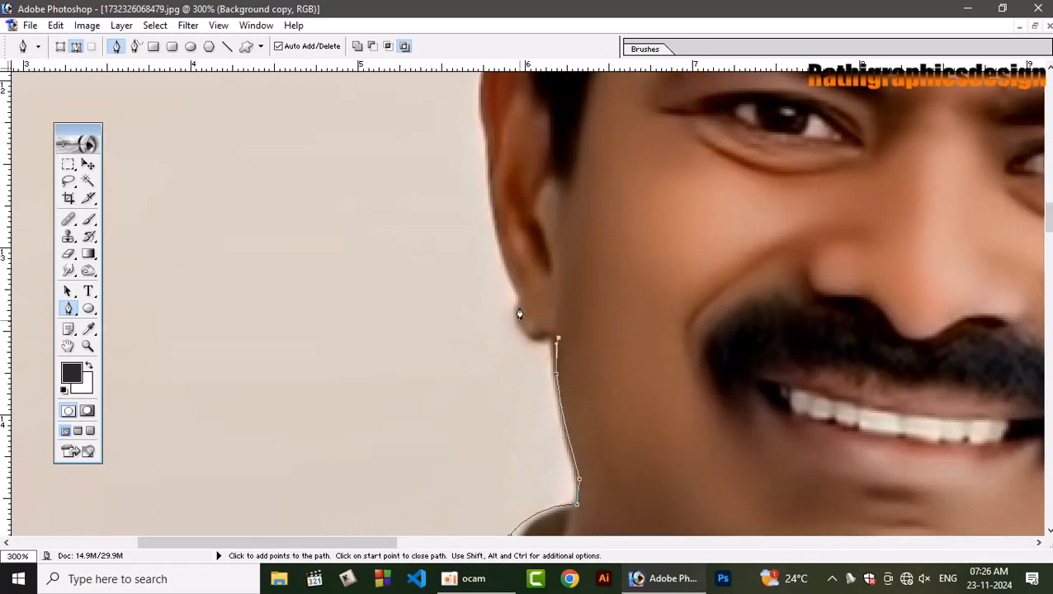
{"action": "left_click_drag", "start_coordinate": [491, 182], "coordinate": [488, 137]}
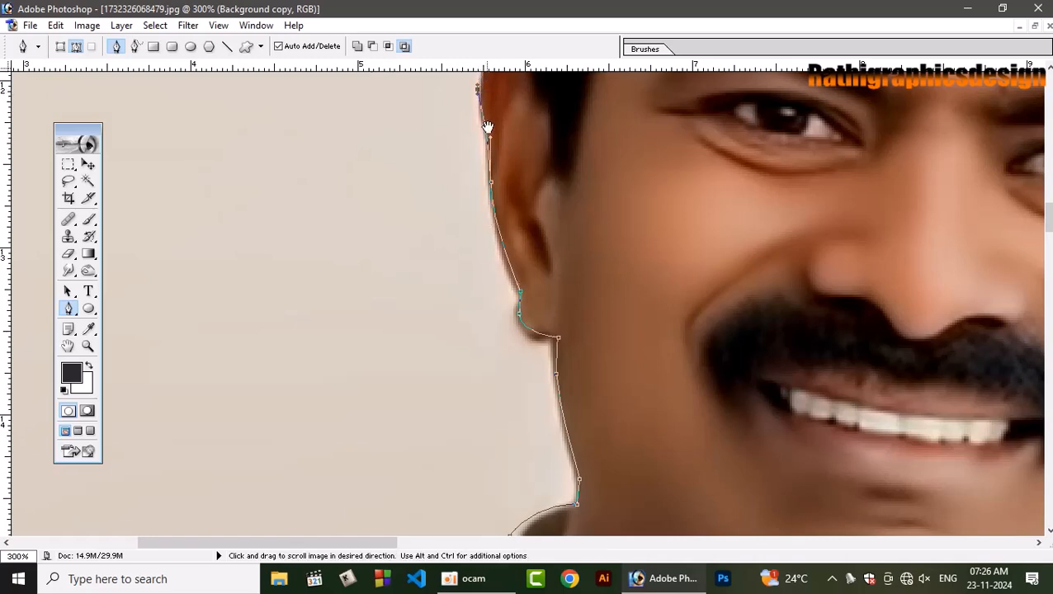
{"action": "left_click_drag", "start_coordinate": [478, 93], "coordinate": [458, 237]}
{"action": "left_click_drag", "start_coordinate": [472, 224], "coordinate": [437, 374]}
{"action": "left_click", "coordinate": [495, 221]}
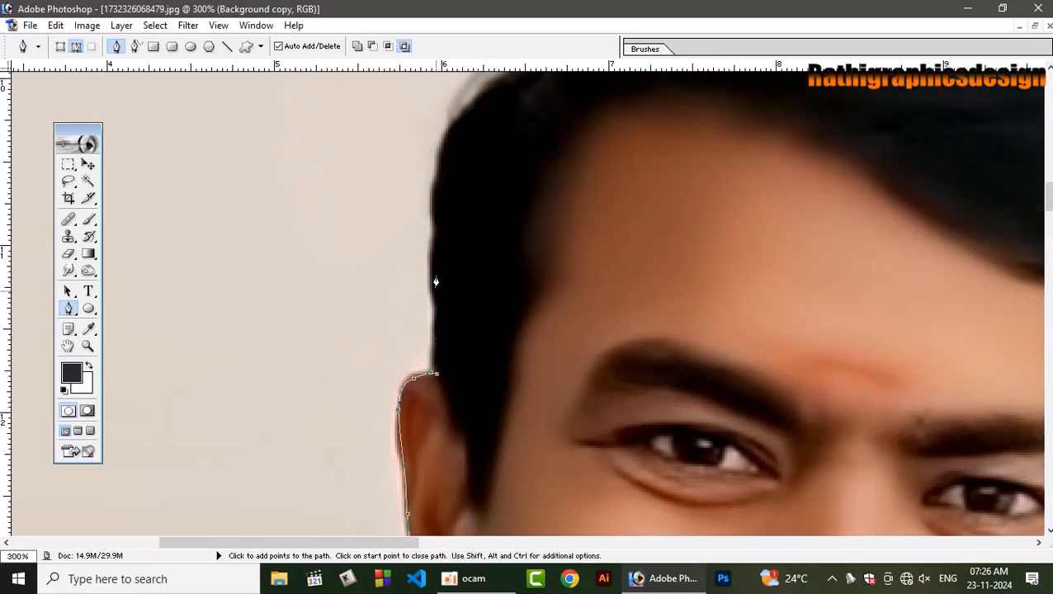
Trace the side of the hair above the ear and the stepped hairline up to the crown, redoing the first anchor point.
{"action": "left_click_drag", "start_coordinate": [438, 269], "coordinate": [435, 256]}
{"action": "key", "text": "ctrl+z"}
{"action": "left_click_drag", "start_coordinate": [435, 275], "coordinate": [436, 239]}
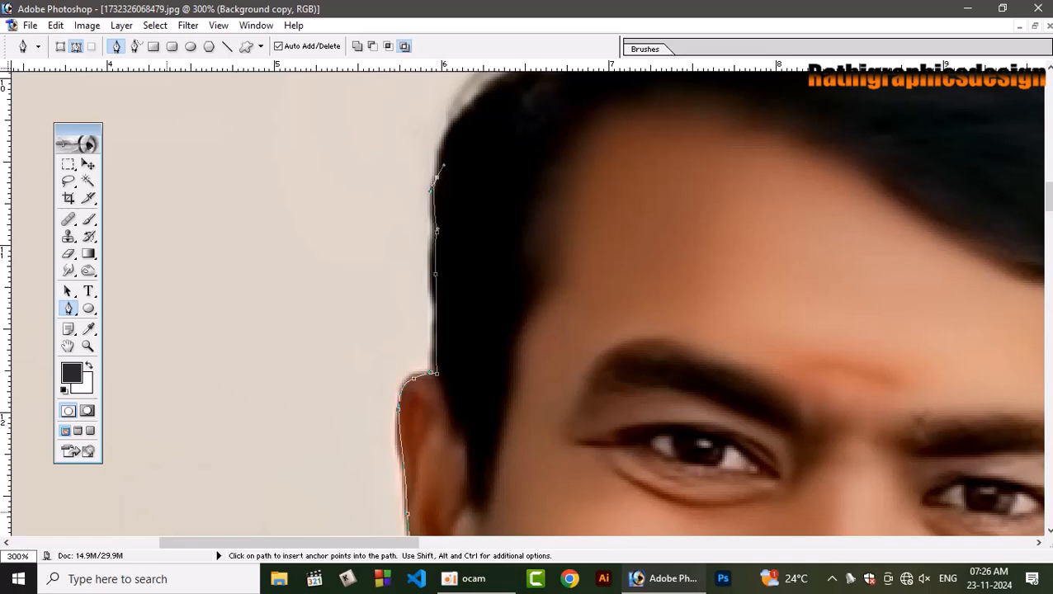
{"action": "left_click_drag", "start_coordinate": [527, 170], "coordinate": [205, 404]}
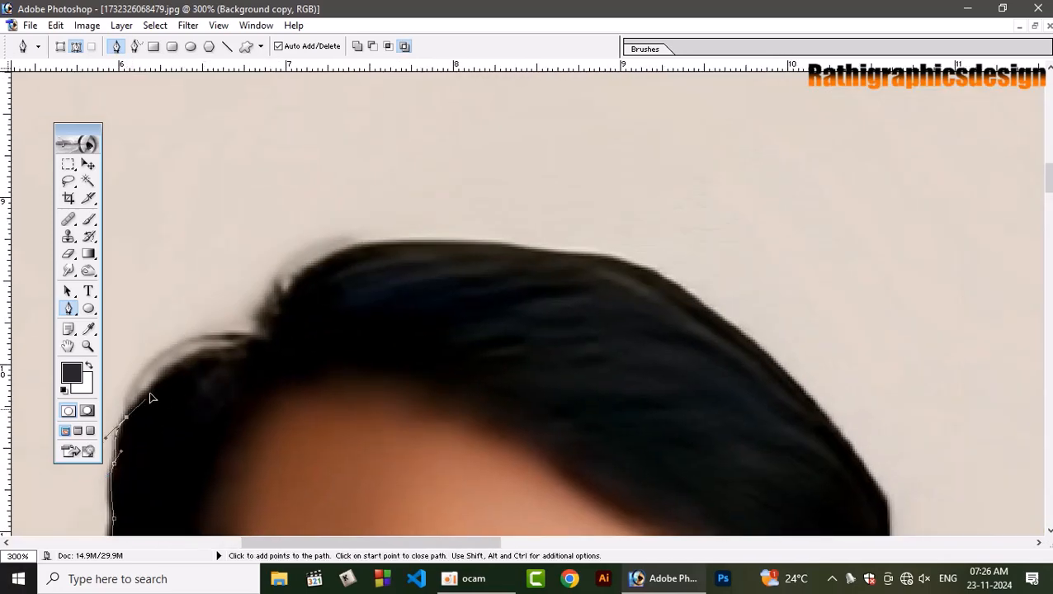
{"action": "left_click_drag", "start_coordinate": [132, 404], "coordinate": [164, 375]}
{"action": "left_click_drag", "start_coordinate": [226, 347], "coordinate": [279, 325]}
{"action": "left_click_drag", "start_coordinate": [310, 287], "coordinate": [343, 259]}
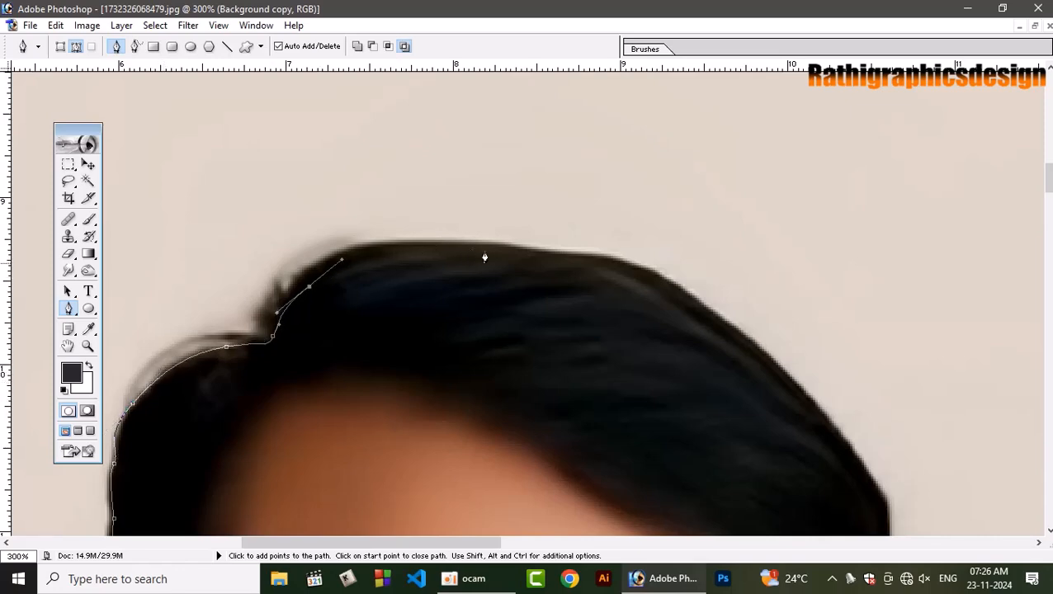
Trace over the top of the hair and down its far side toward the other ear.
{"action": "left_click_drag", "start_coordinate": [485, 251], "coordinate": [560, 254]}
{"action": "left_click_drag", "start_coordinate": [681, 296], "coordinate": [641, 151]}
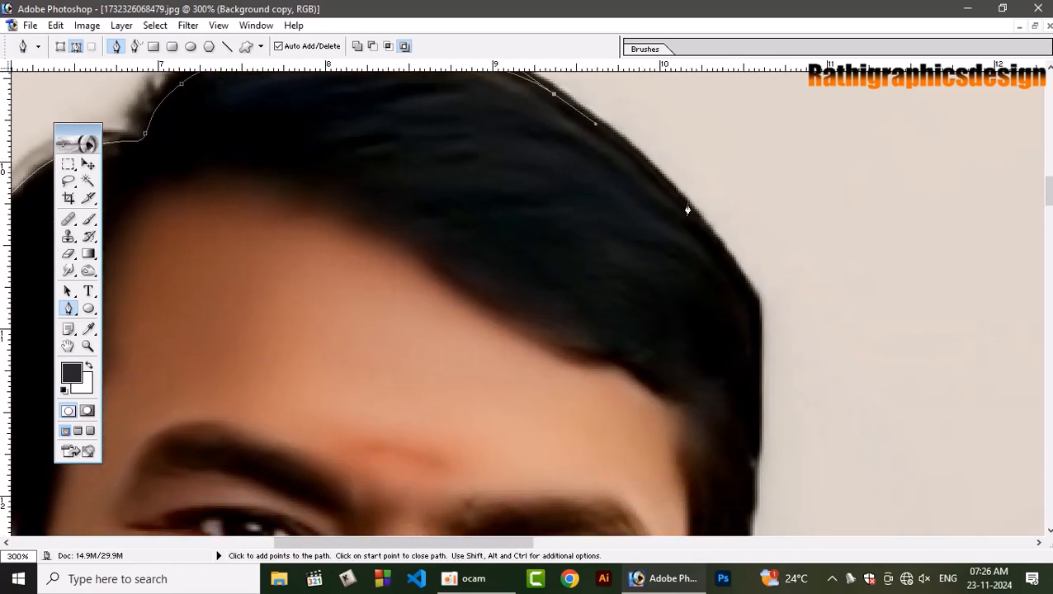
{"action": "left_click_drag", "start_coordinate": [745, 288], "coordinate": [751, 309]}
{"action": "left_click_drag", "start_coordinate": [756, 444], "coordinate": [764, 209]}
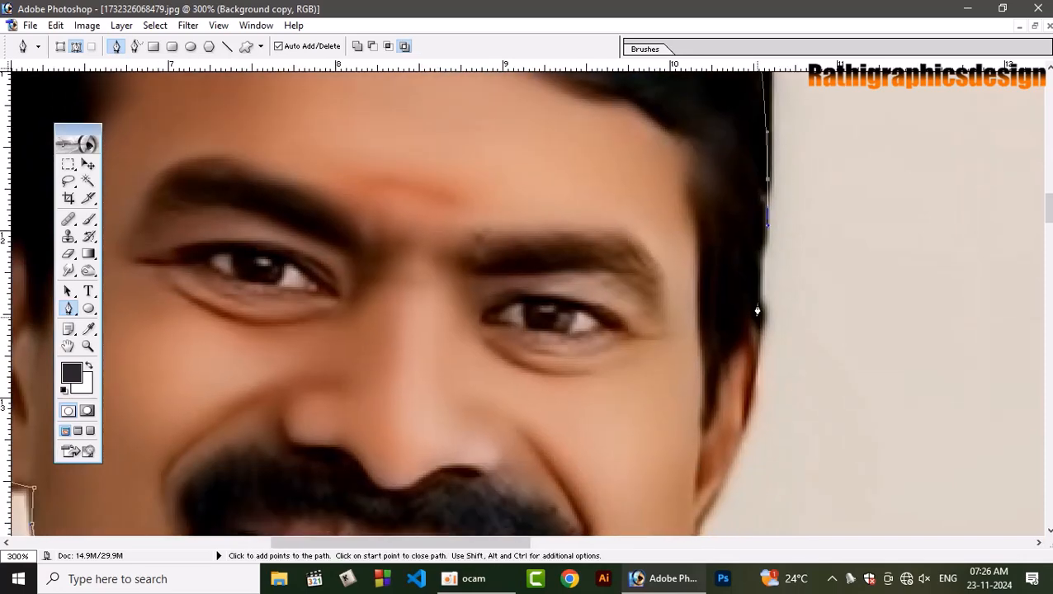
Trace the outer edge of the second ear and earlobe, and continue down the jaw to the shirt collar.
{"action": "left_click_drag", "start_coordinate": [757, 310], "coordinate": [756, 356]}
{"action": "left_click_drag", "start_coordinate": [756, 356], "coordinate": [795, 188]}
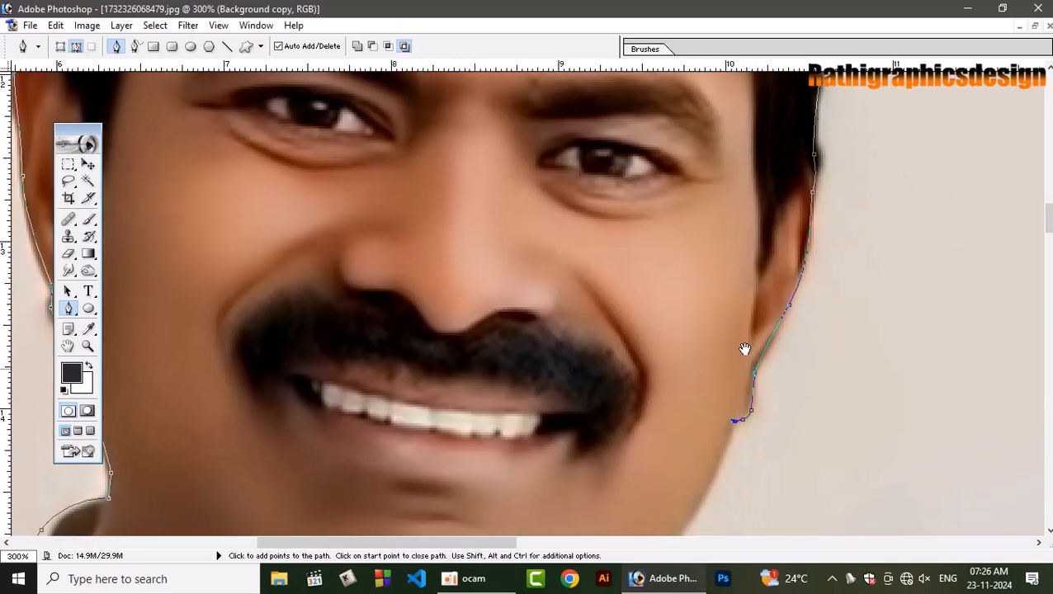
{"action": "left_click_drag", "start_coordinate": [745, 350], "coordinate": [813, 185]}
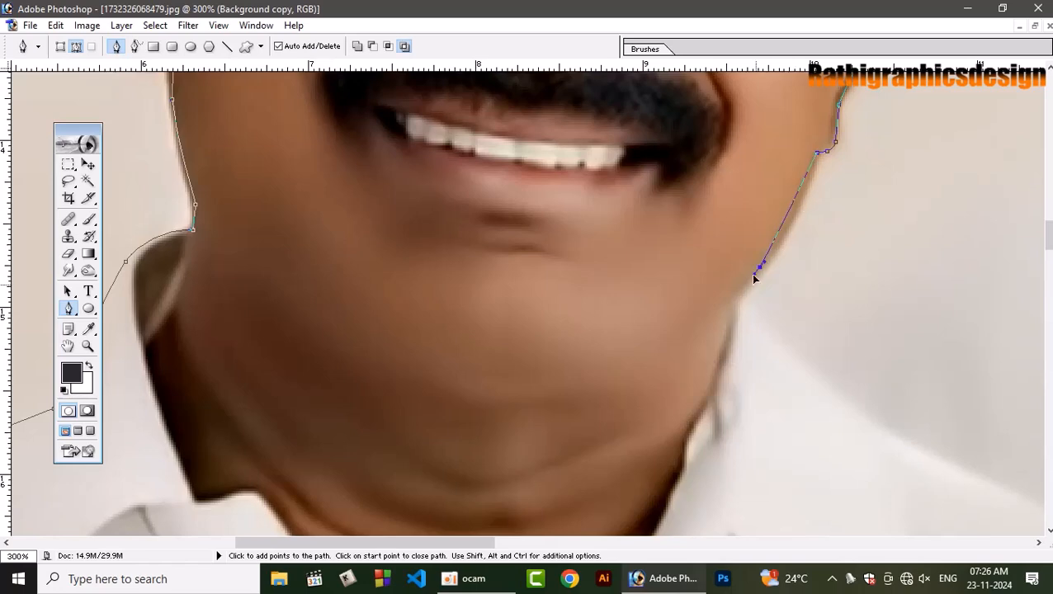
Trace the far side of the collar and continue the path down the slope of the shoulder with curved anchor points.
{"action": "left_click", "coordinate": [787, 368]}
{"action": "left_click_drag", "start_coordinate": [859, 395], "coordinate": [641, 254]}
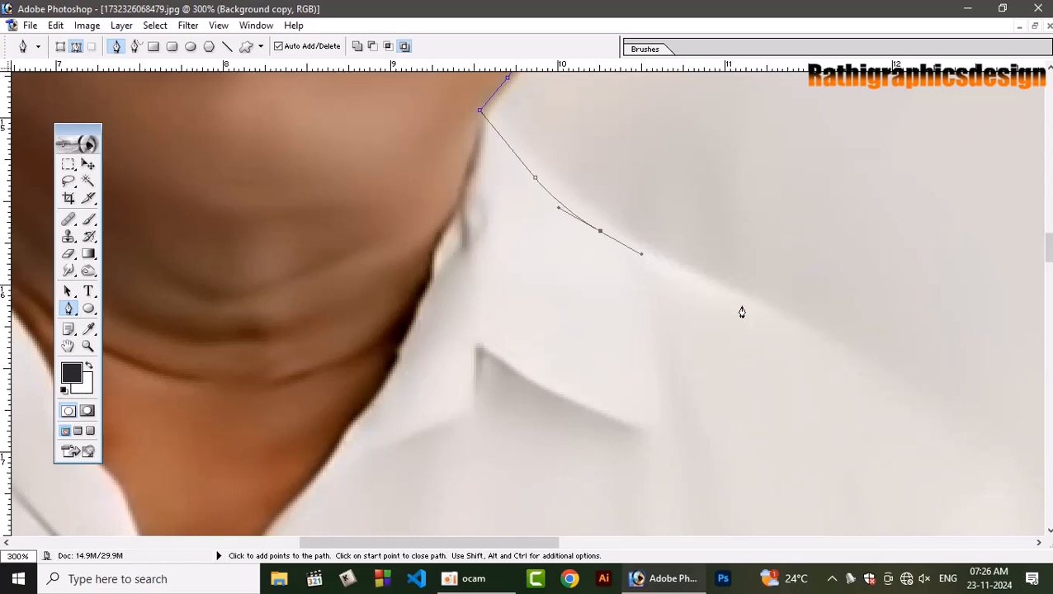
{"action": "left_click_drag", "start_coordinate": [839, 344], "coordinate": [530, 143]}
{"action": "left_click_drag", "start_coordinate": [651, 159], "coordinate": [582, 489]}
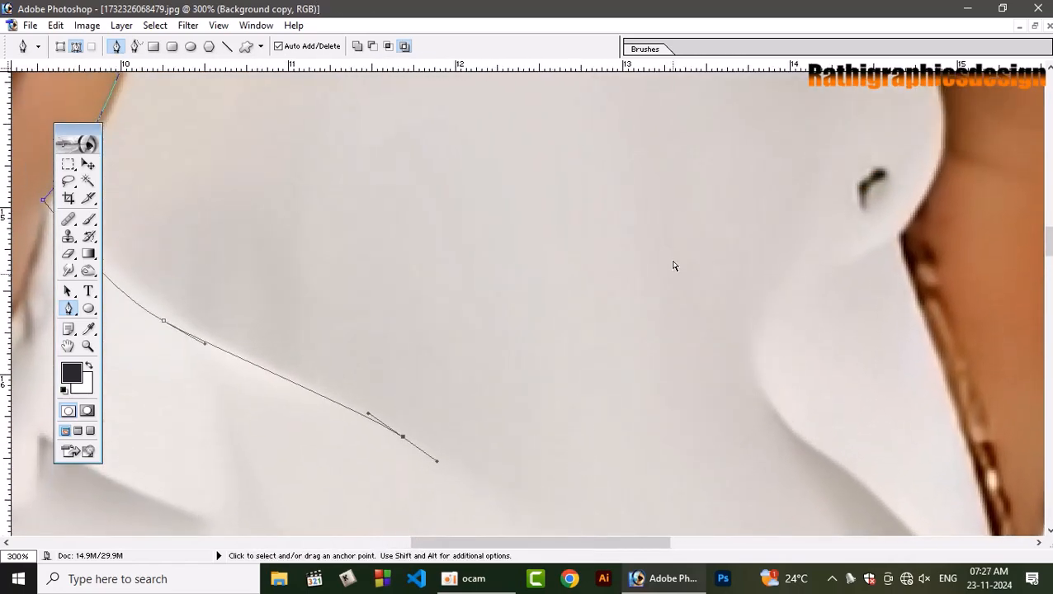
Undo the last anchor points on the first man's collar and shoulder, and trace the second man's shoulder line up to his beard.
{"action": "key", "text": "ctrl+alt+0"}
{"action": "key", "text": "ctrl+alt+z"}
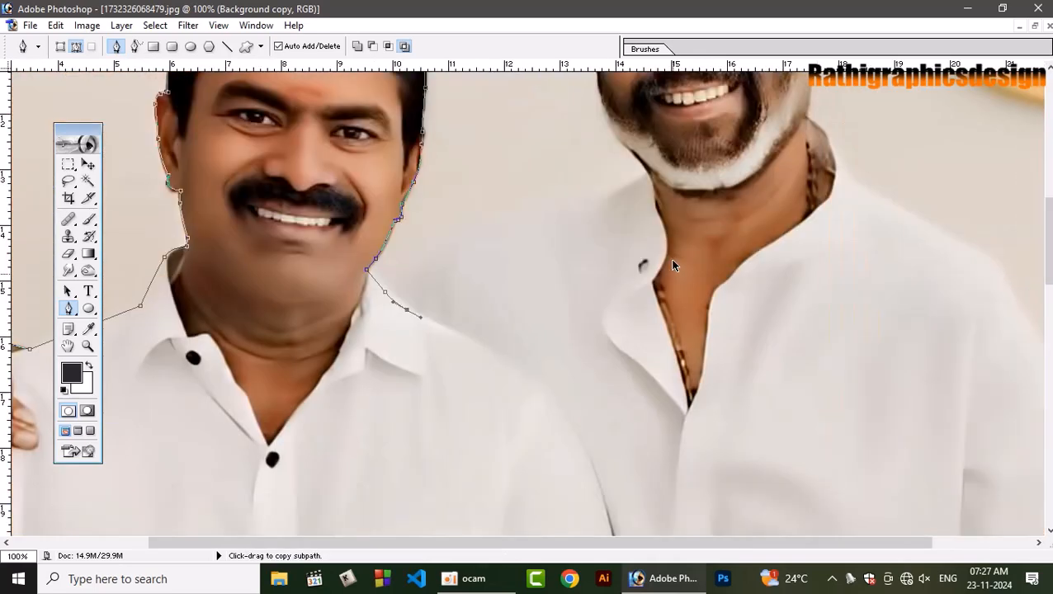
{"action": "left_click_drag", "start_coordinate": [540, 215], "coordinate": [627, 185]}
{"action": "left_click", "coordinate": [648, 175]}
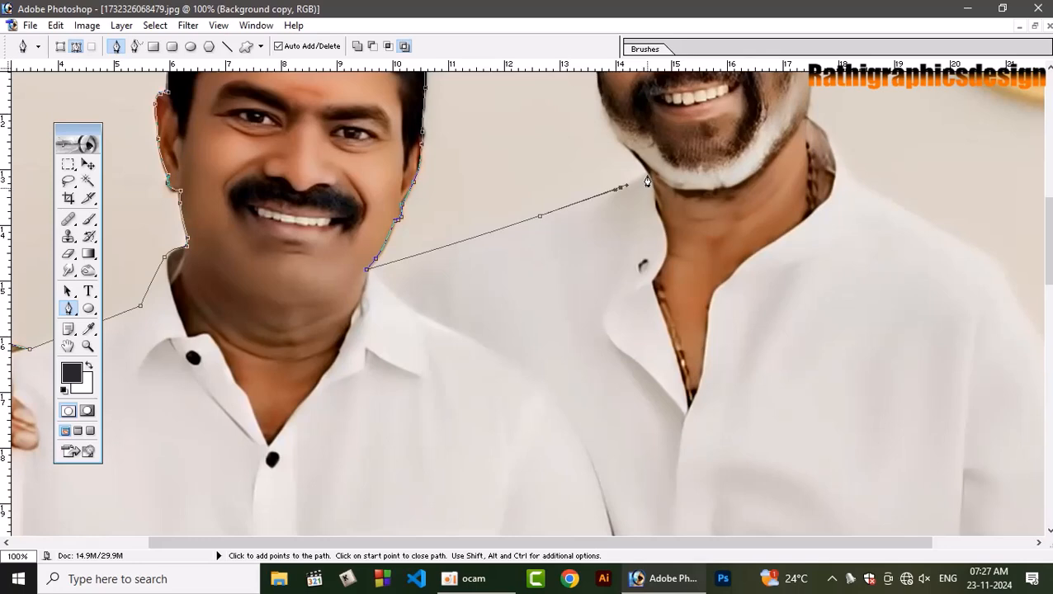
{"action": "key", "text": "ctrl+plus"}
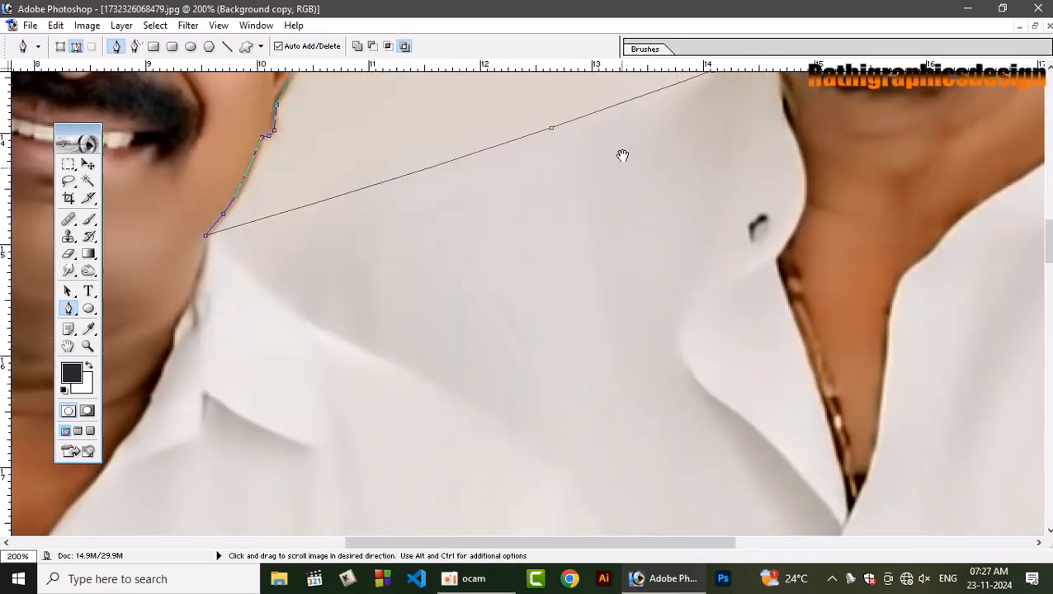
{"action": "left_click_drag", "start_coordinate": [623, 158], "coordinate": [352, 430]}
{"action": "left_click_drag", "start_coordinate": [211, 362], "coordinate": [308, 374]}
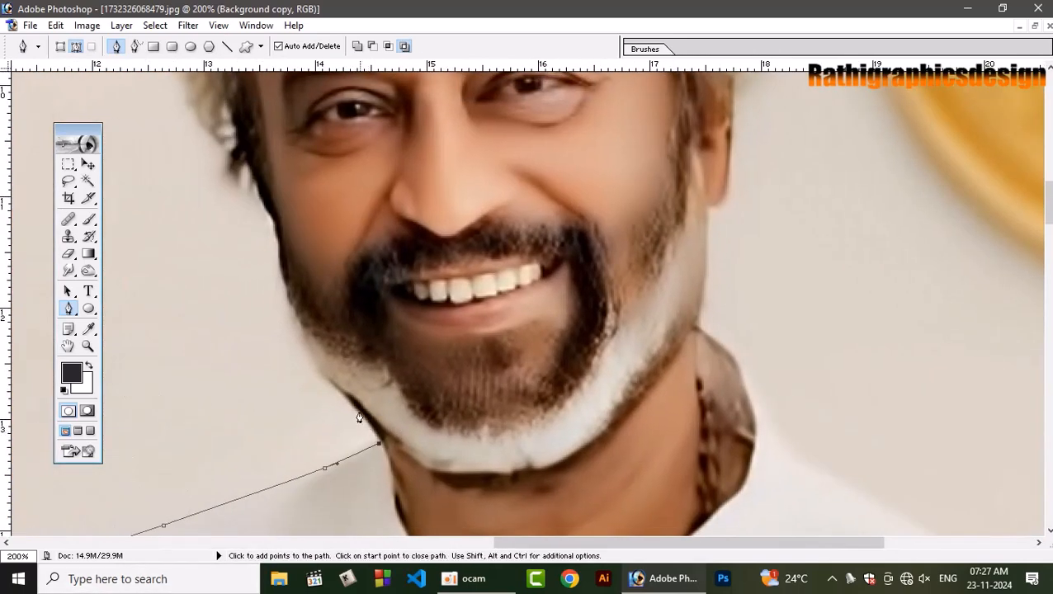
Trace the second man's beard edge and cheek up to the hair beside his temple, redoing misplaced anchor points.
{"action": "left_click_drag", "start_coordinate": [351, 402], "coordinate": [336, 384]}
{"action": "left_click_drag", "start_coordinate": [314, 349], "coordinate": [298, 318]}
{"action": "left_click_drag", "start_coordinate": [282, 268], "coordinate": [258, 169]}
{"action": "key", "text": "ctrl+z"}
{"action": "left_click_drag", "start_coordinate": [263, 206], "coordinate": [402, 351]}
{"action": "key", "text": "ctrl+z"}
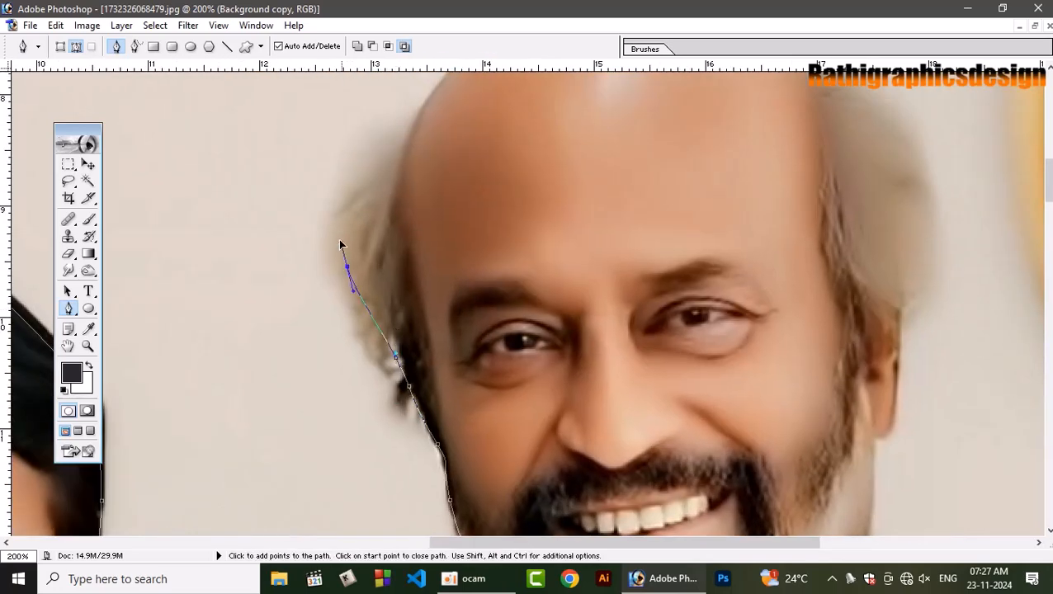
Trace around the second man's side hair and over his bald crown with curved anchor points to the far side.
{"action": "left_click_drag", "start_coordinate": [359, 175], "coordinate": [366, 169]}
{"action": "left_click_drag", "start_coordinate": [409, 122], "coordinate": [366, 287]}
{"action": "left_click_drag", "start_coordinate": [453, 203], "coordinate": [487, 194]}
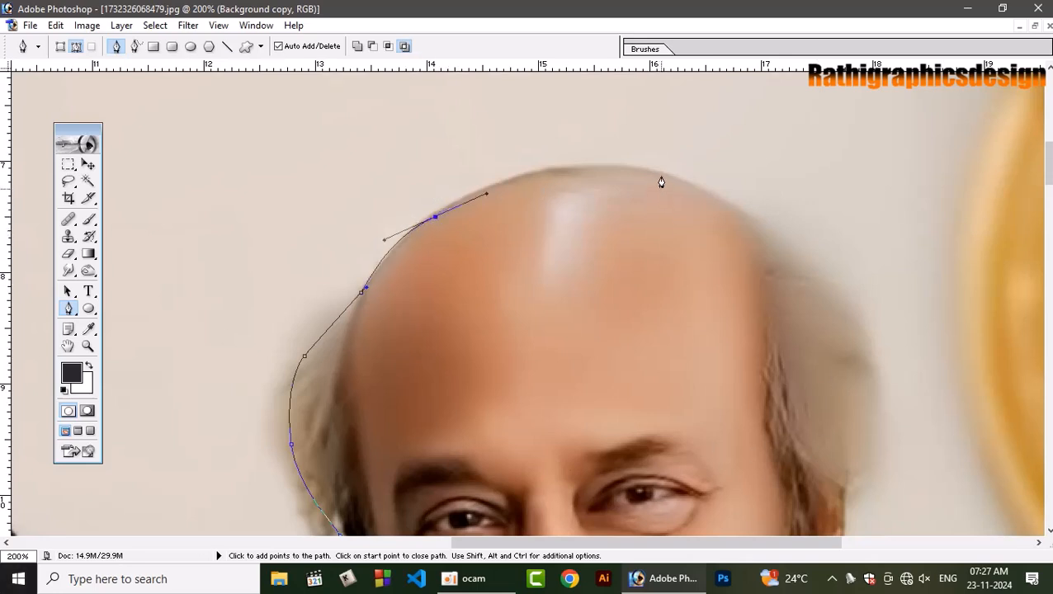
{"action": "left_click_drag", "start_coordinate": [662, 177], "coordinate": [752, 200]}
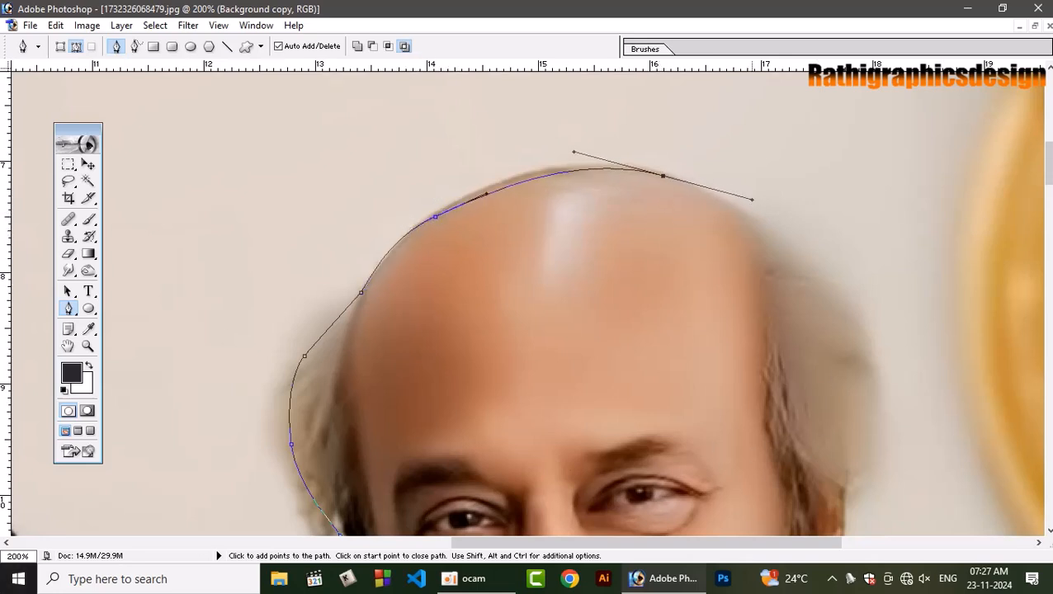
{"action": "left_click", "coordinate": [663, 177]}
{"action": "left_click_drag", "start_coordinate": [773, 239], "coordinate": [820, 272]}
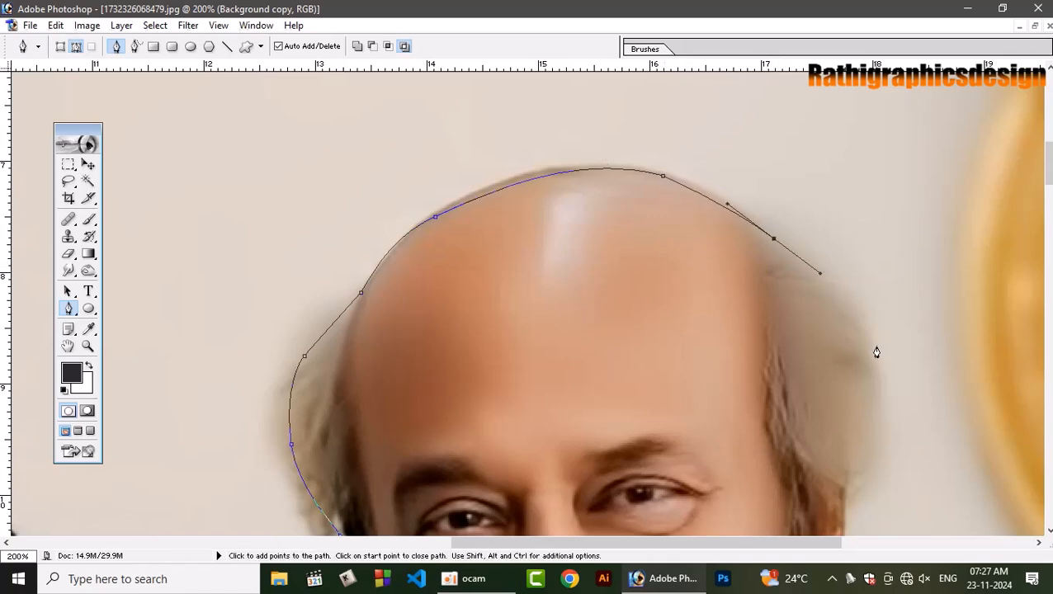
Trace the second man's far side hair, ear and earlobe, and continue down the jaw to the back of the neck.
{"action": "left_click_drag", "start_coordinate": [875, 372], "coordinate": [883, 424]}
{"action": "left_click_drag", "start_coordinate": [868, 464], "coordinate": [737, 142]}
{"action": "left_click", "coordinate": [846, 492]}
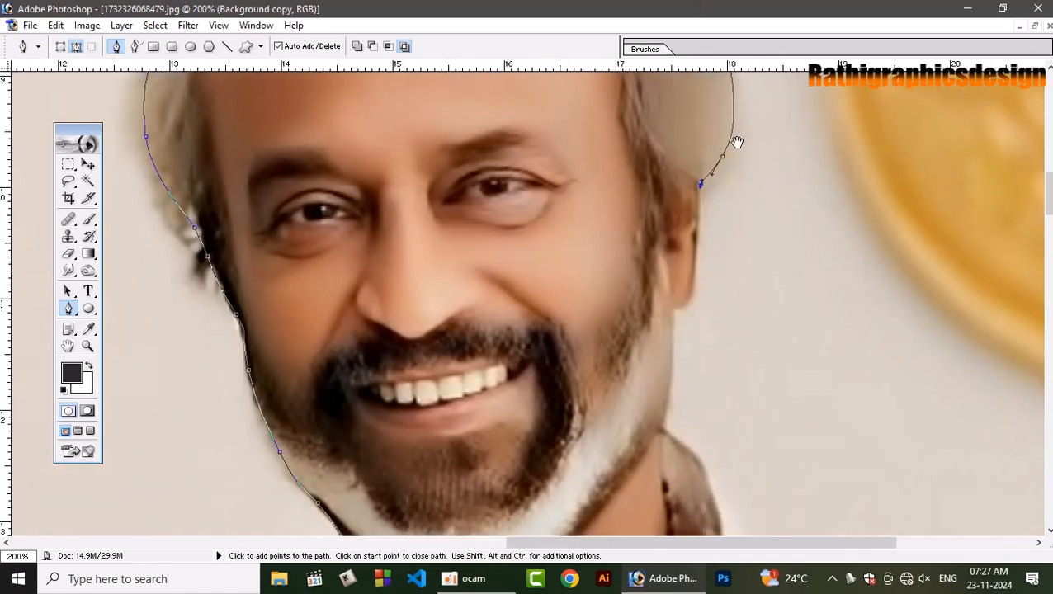
{"action": "left_click_drag", "start_coordinate": [687, 306], "coordinate": [675, 320]}
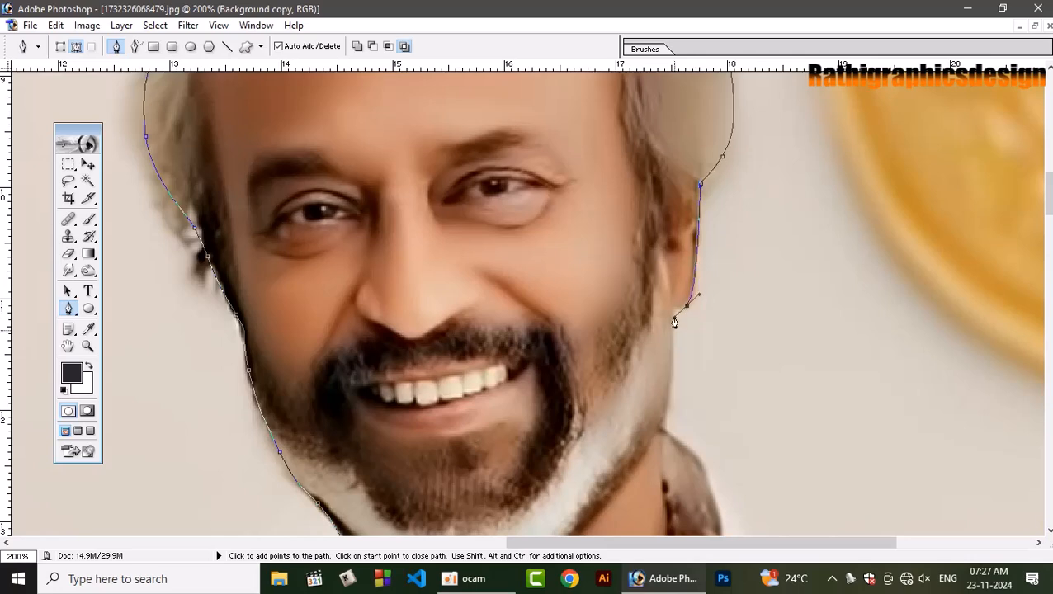
{"action": "left_click_drag", "start_coordinate": [662, 424], "coordinate": [537, 233]}
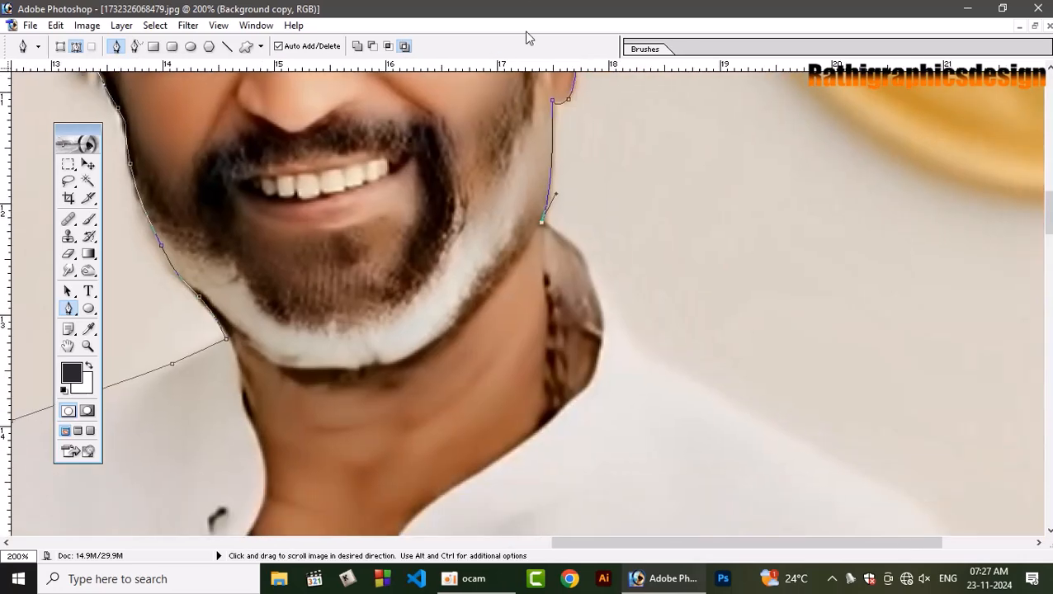
Trace the back of the second man's neck and collar to the start of the shoulder, redoing the last anchor point.
{"action": "left_click_drag", "start_coordinate": [611, 312], "coordinate": [633, 390]}
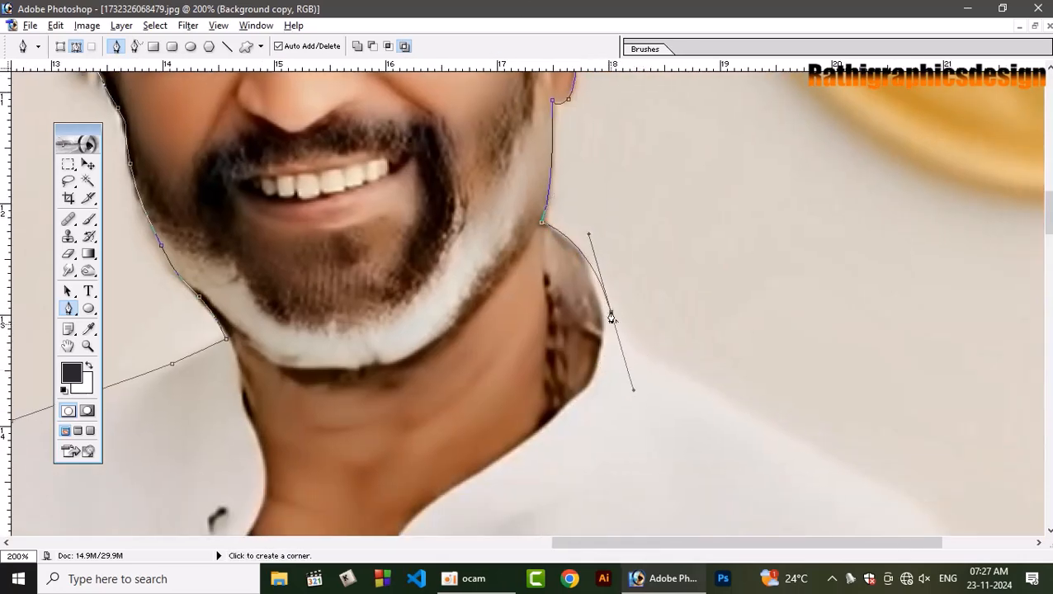
{"action": "left_click", "coordinate": [611, 314]}
{"action": "left_click", "coordinate": [641, 354]}
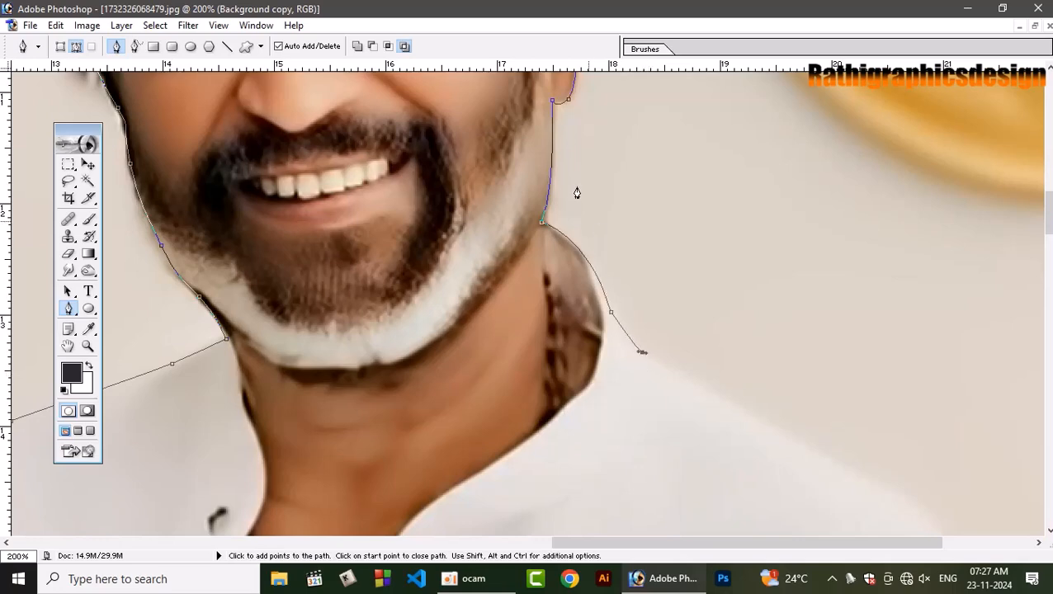
{"action": "left_click_drag", "start_coordinate": [667, 282], "coordinate": [595, 162]}
{"action": "key", "text": "ctrl+z"}
{"action": "left_click", "coordinate": [587, 246]}
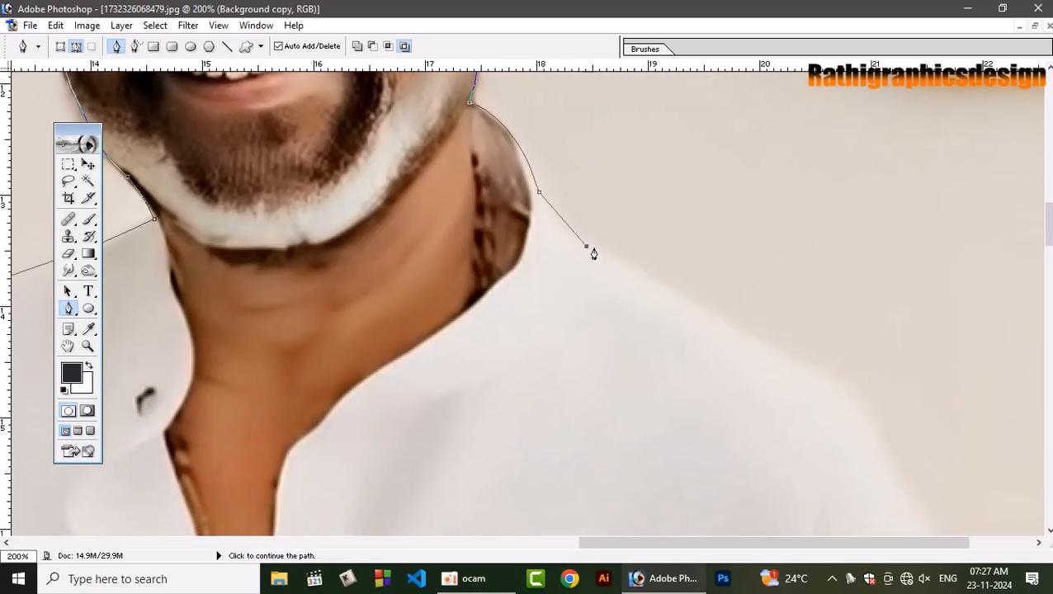
Trace the second man's outer shoulder and continue down the sleeve to the elbow.
{"action": "left_click_drag", "start_coordinate": [862, 408], "coordinate": [888, 447]}
{"action": "left_click_drag", "start_coordinate": [1006, 530], "coordinate": [887, 307]}
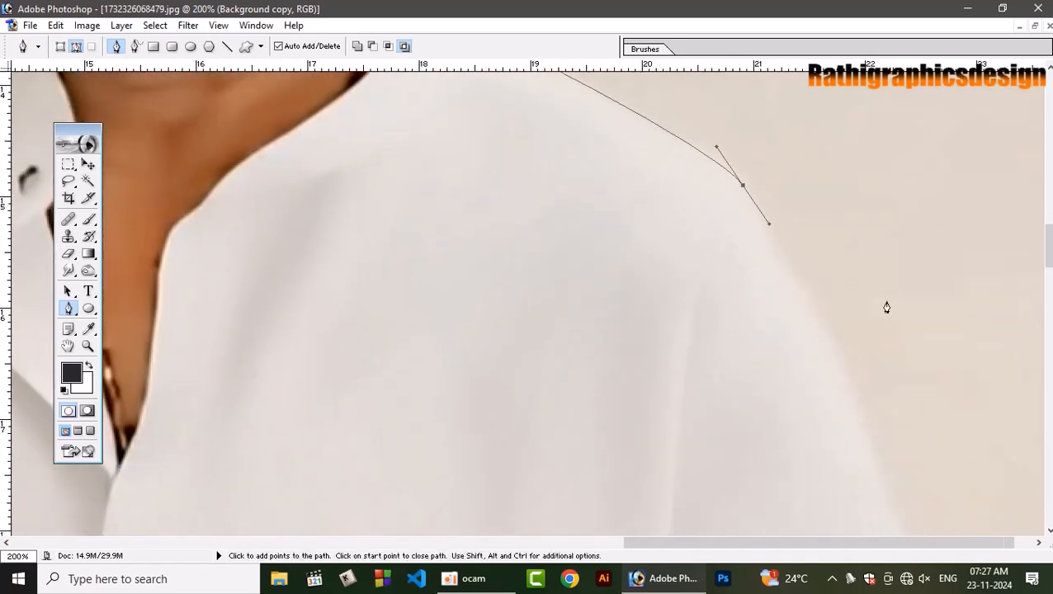
{"action": "left_click_drag", "start_coordinate": [870, 421], "coordinate": [828, 3]}
{"action": "left_click_drag", "start_coordinate": [939, 394], "coordinate": [940, 163]}
{"action": "mouse_move", "coordinate": [957, 291]}
{"action": "left_mouse_down"}
{"action": "mouse_move", "coordinate": [907, 134]}
{"action": "mouse_move", "coordinate": [924, 270]}
{"action": "mouse_move", "coordinate": [956, 284]}
{"action": "left_mouse_up"}
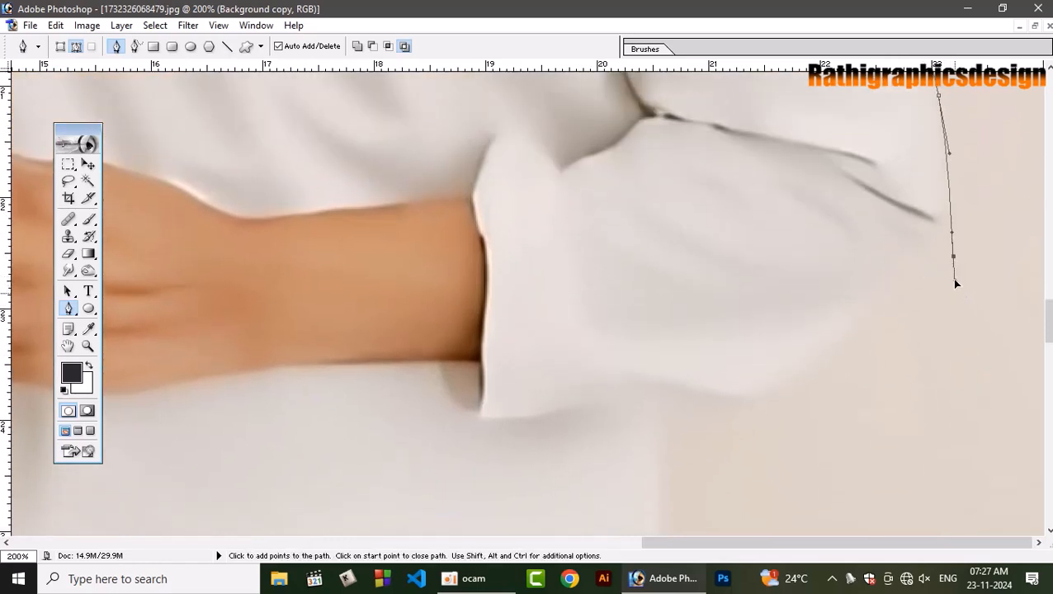
Trace around the second man's elbow and along the underside of the sleeve to the side of his shirt.
{"action": "left_click_drag", "start_coordinate": [892, 308], "coordinate": [865, 326]}
{"action": "key", "text": "ctrl+z"}
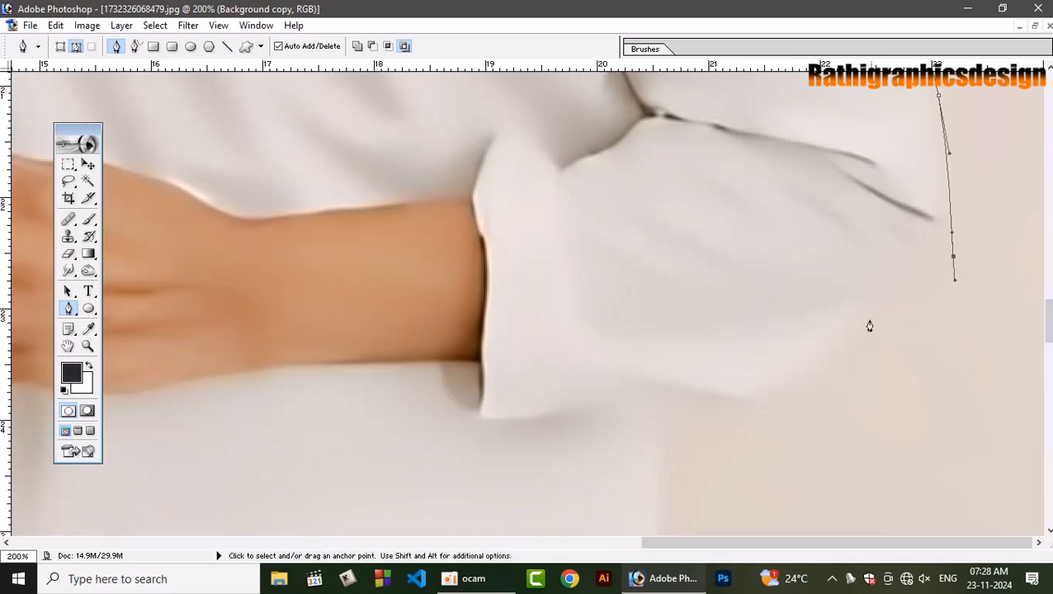
{"action": "left_click_drag", "start_coordinate": [865, 338], "coordinate": [758, 392]}
{"action": "left_click_drag", "start_coordinate": [733, 399], "coordinate": [675, 411]}
{"action": "left_click", "coordinate": [656, 409]}
Trace the side of the second man's shirt down to the hem corner and close the path at the top of his white lower garment.
{"action": "key", "text": "space"}
{"action": "left_click_drag", "start_coordinate": [670, 311], "coordinate": [694, 206]}
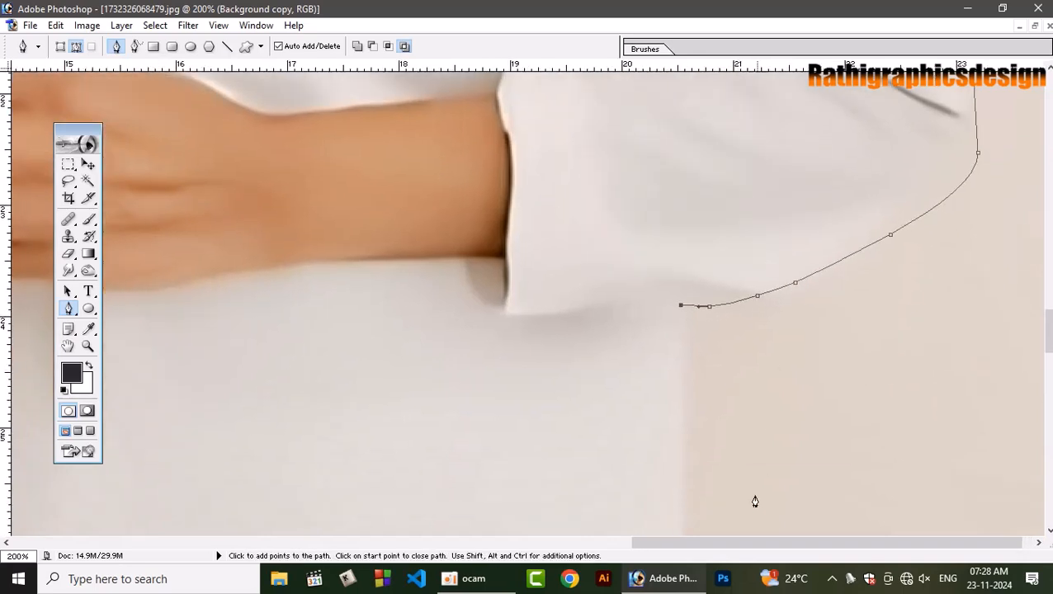
{"action": "left_click", "coordinate": [693, 501]}
{"action": "key", "text": "space"}
{"action": "left_click_drag", "start_coordinate": [693, 501], "coordinate": [714, 153]}
{"action": "left_click", "coordinate": [702, 450]}
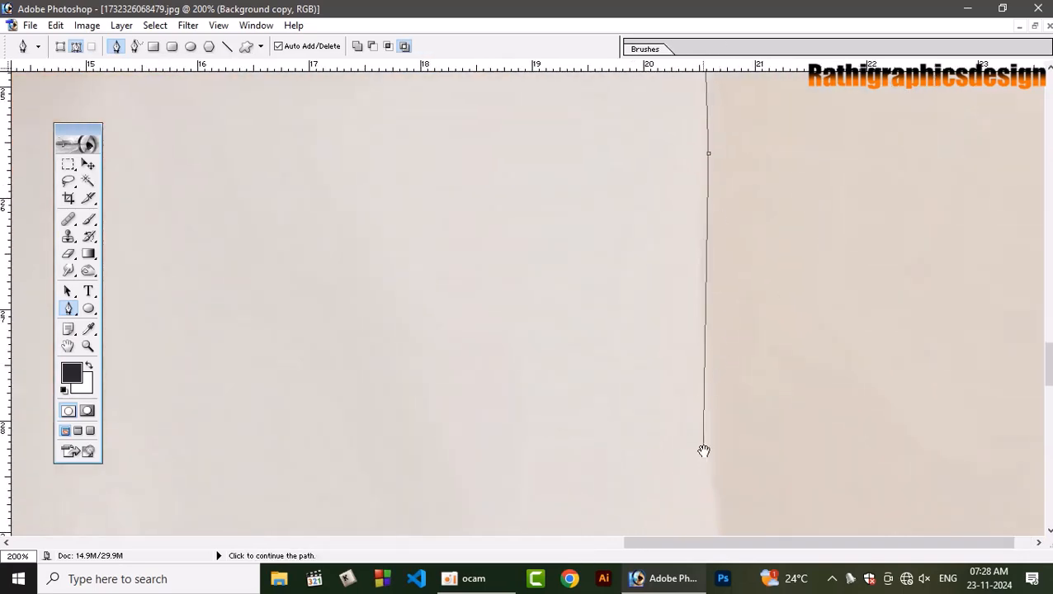
{"action": "key", "text": "space"}
{"action": "left_click_drag", "start_coordinate": [701, 450], "coordinate": [687, 160]}
{"action": "left_click", "coordinate": [728, 289]}
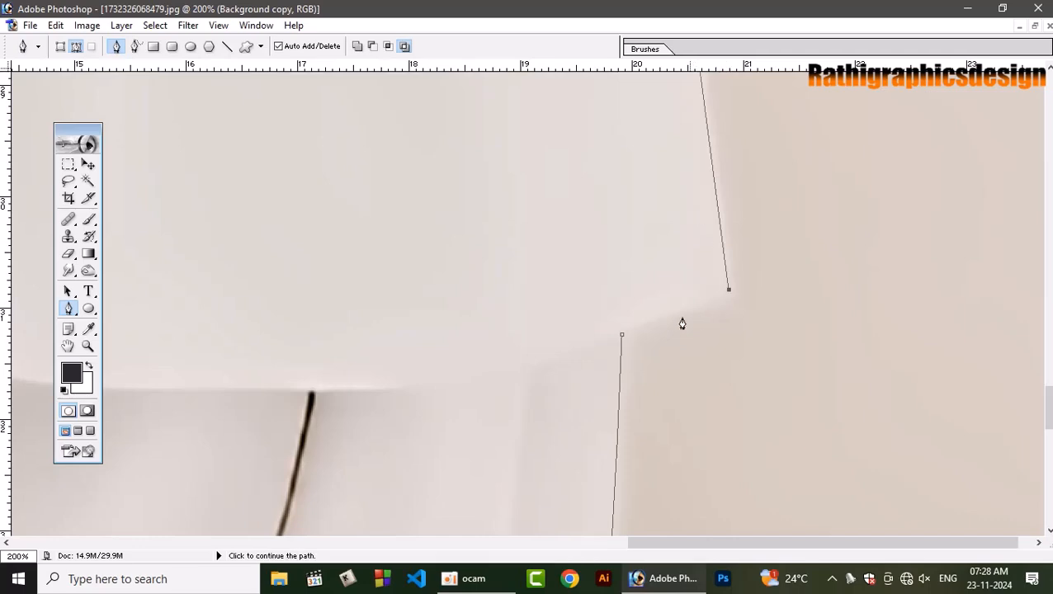
{"action": "left_click", "coordinate": [624, 335]}
Convert the closed path around both men into a selection and feather it by 1.0 pixel.
{"action": "key", "text": "ctrl+Return"}
{"action": "key", "text": "ctrl+minus"}
{"action": "key", "text": "ctrl+minus"}
{"action": "key", "text": "ctrl+minus"}
{"action": "key", "text": "ctrl+minus"}
{"action": "key", "text": "ctrl+minus"}
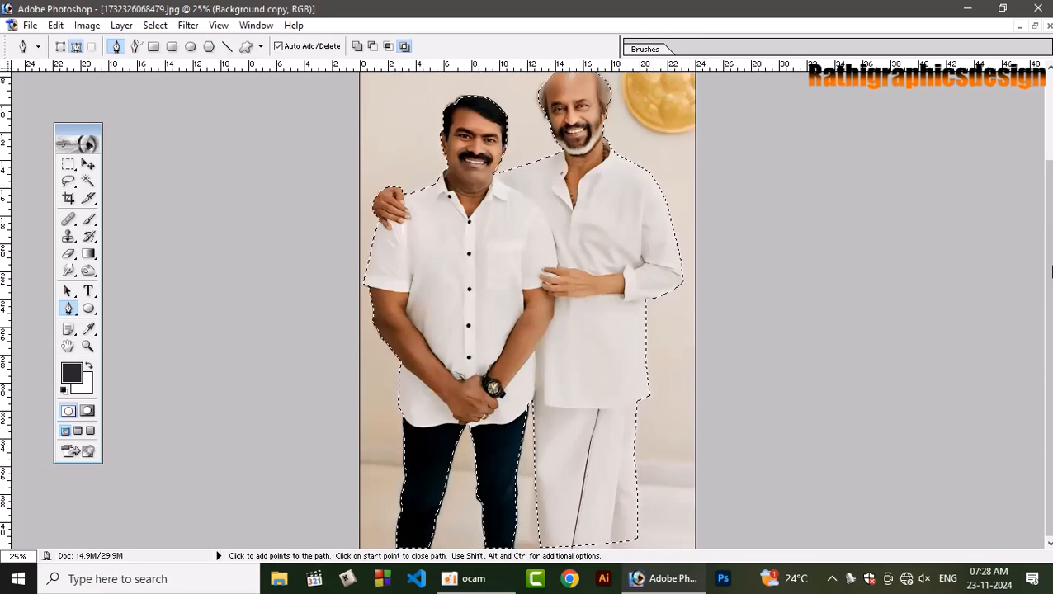
{"action": "key", "text": "ctrl+0"}
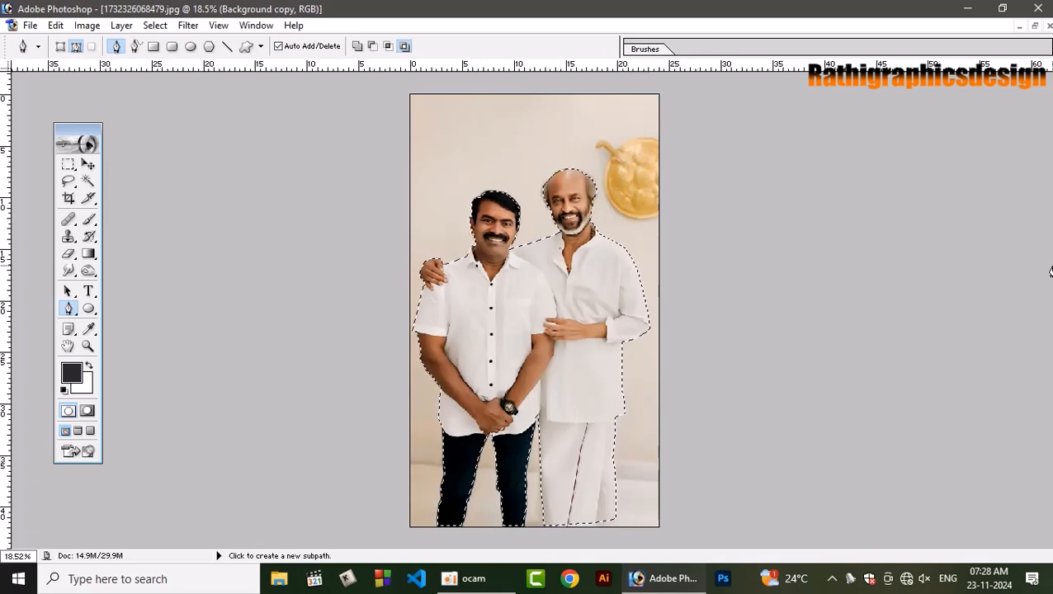
{"action": "key", "text": "ctrl+alt+d"}
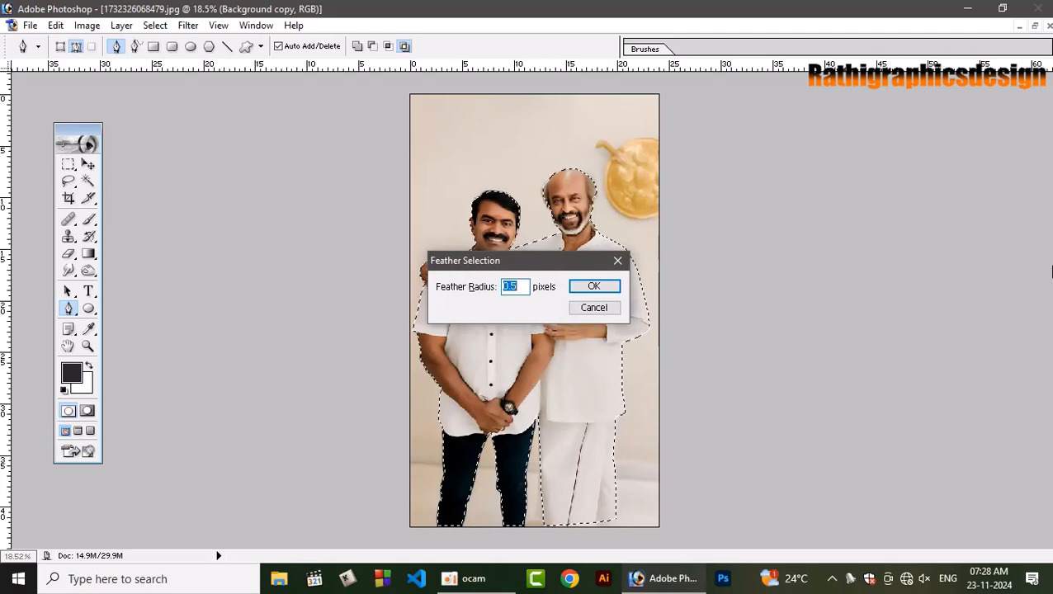
{"action": "type", "text": "1"}
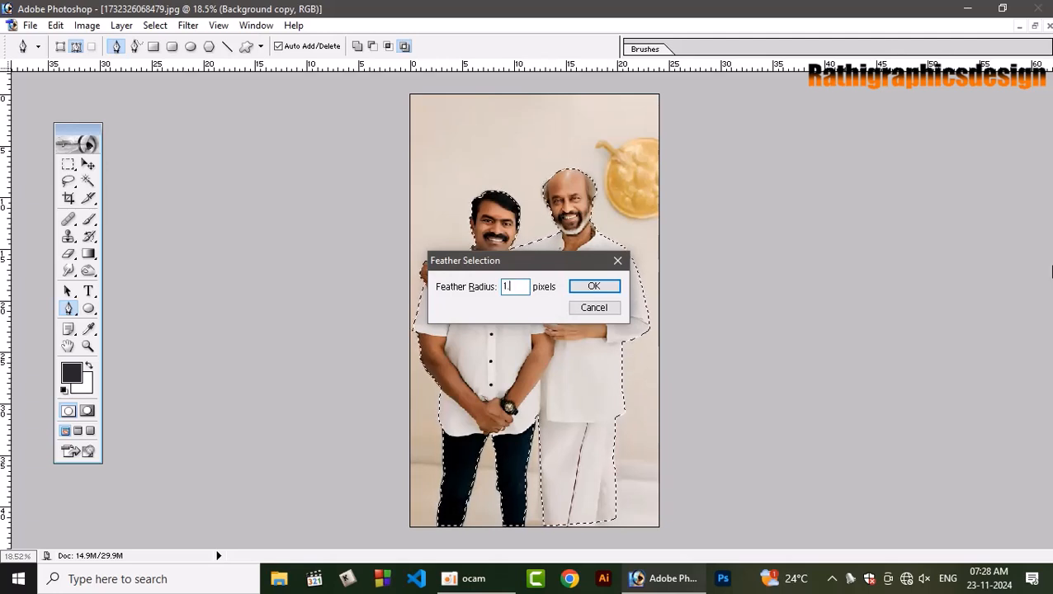
{"action": "type", "text": ".0"}
{"action": "key", "text": "Return"}
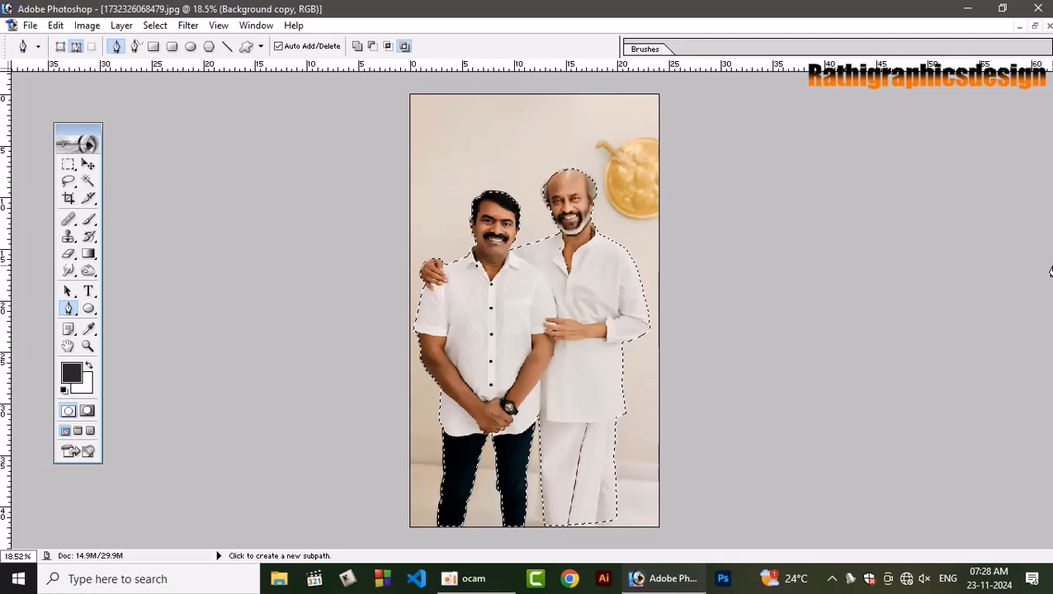
Copy the selected men onto a new layer, hide the Background copy layer and show the cyan Layer 1 behind them.
{"action": "key", "text": "ctrl+j"}
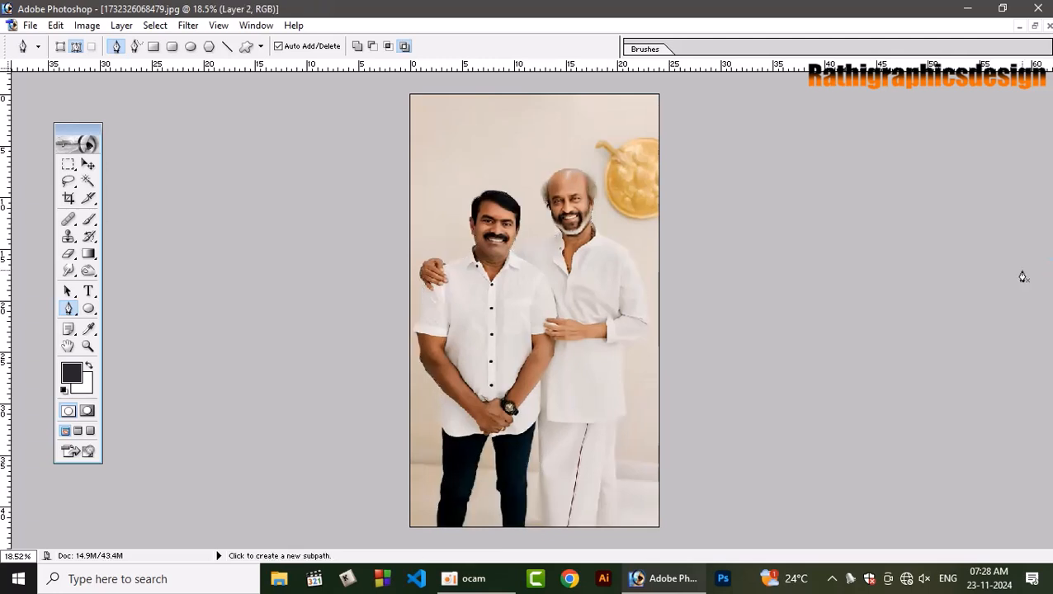
{"action": "key", "text": "F7"}
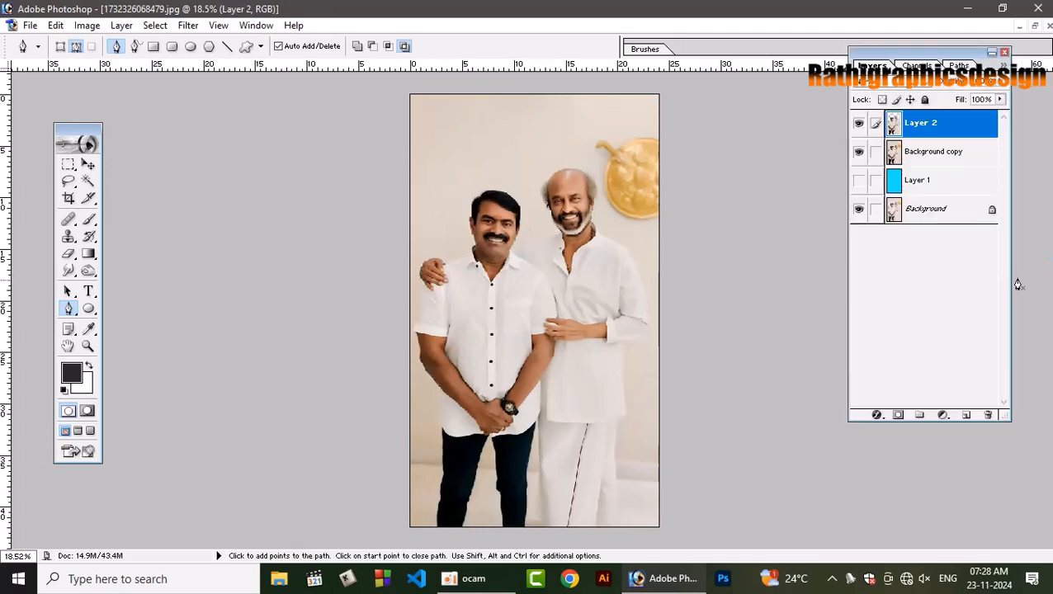
{"action": "left_click", "coordinate": [859, 151]}
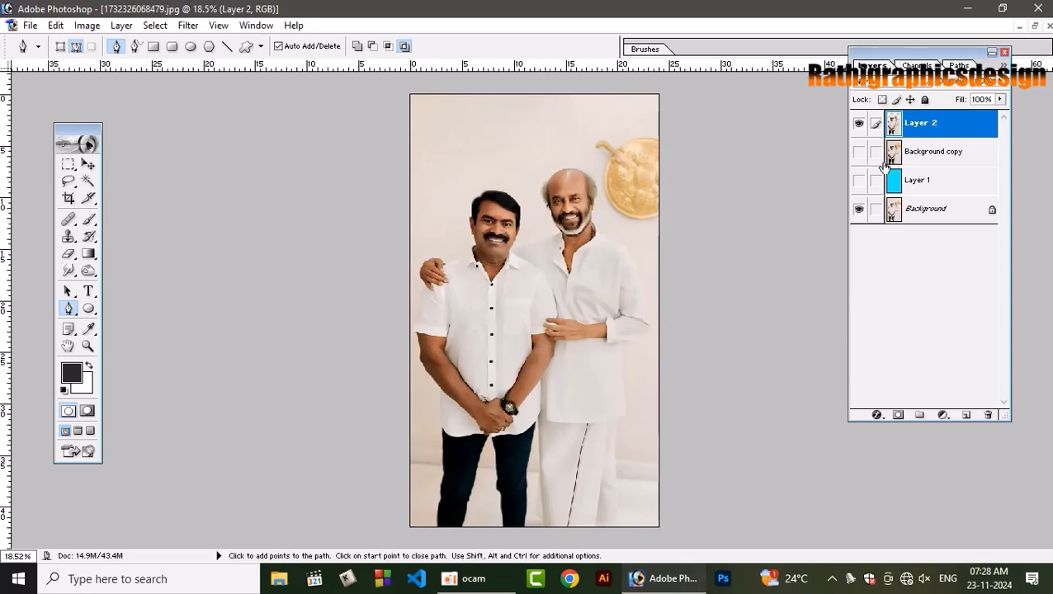
{"action": "left_click", "coordinate": [860, 180]}
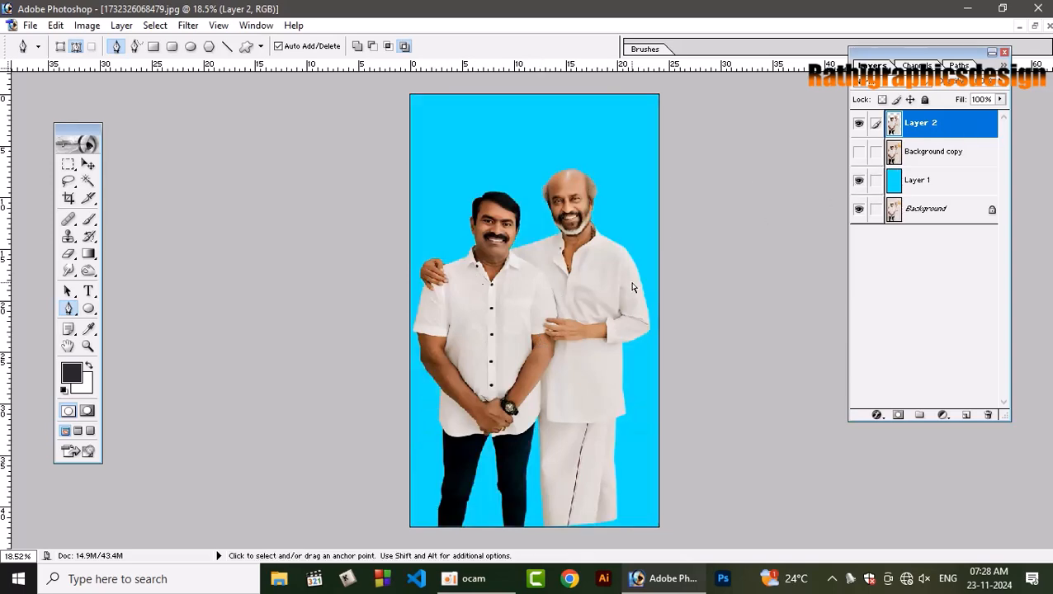
Trace a path along the second man's shoulder, from his collar to the first man's neck, enclosing the strip above it.
{"action": "key", "text": "ctrl+plus"}
{"action": "key", "text": "ctrl+plus"}
{"action": "key", "text": "ctrl+plus"}
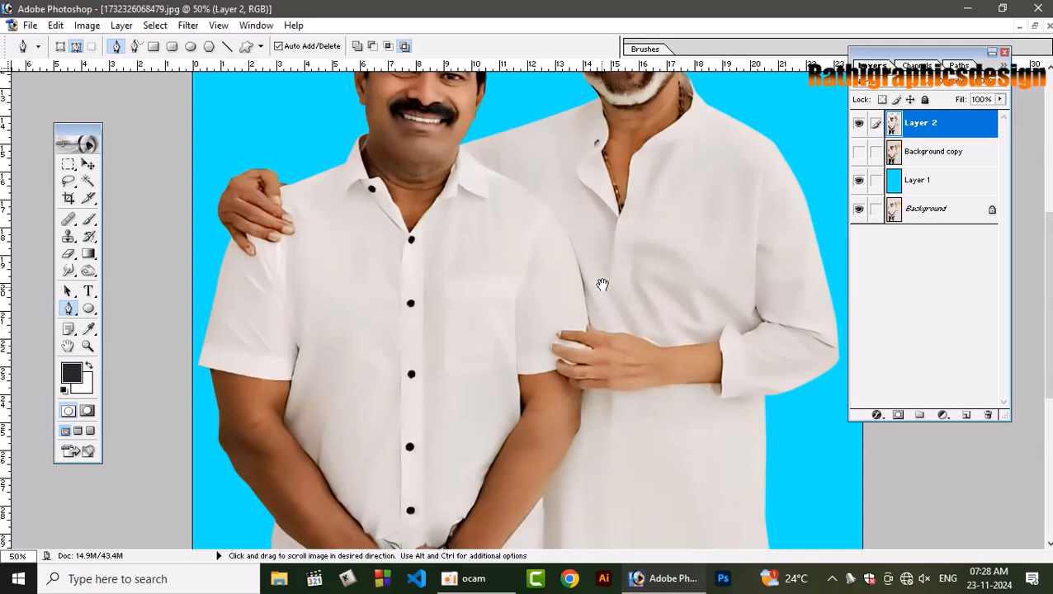
{"action": "left_click_drag", "start_coordinate": [610, 256], "coordinate": [631, 361]}
{"action": "key", "text": "ctrl+plus"}
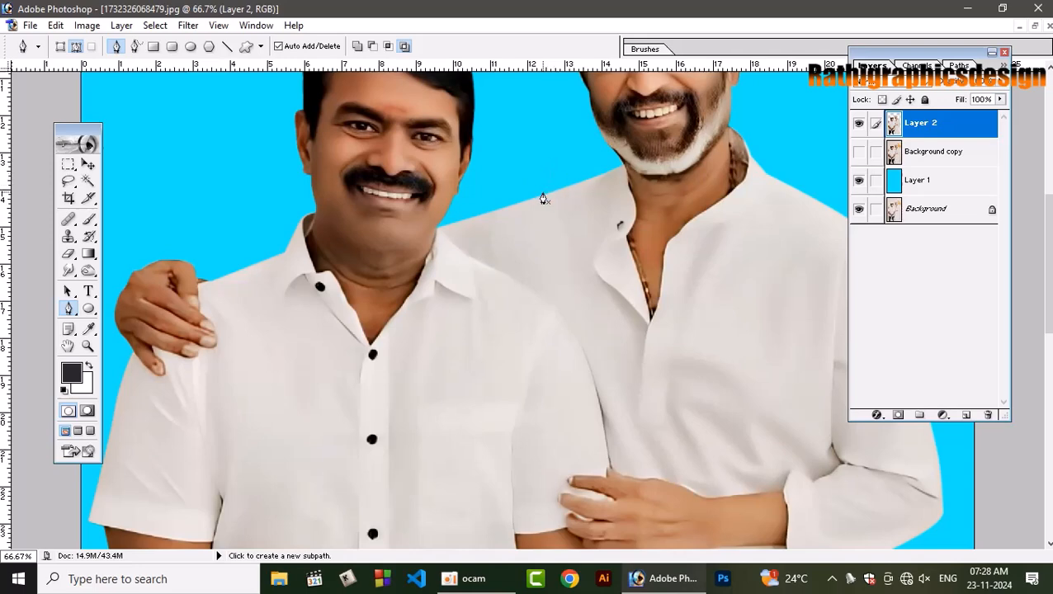
{"action": "left_click", "coordinate": [598, 175]}
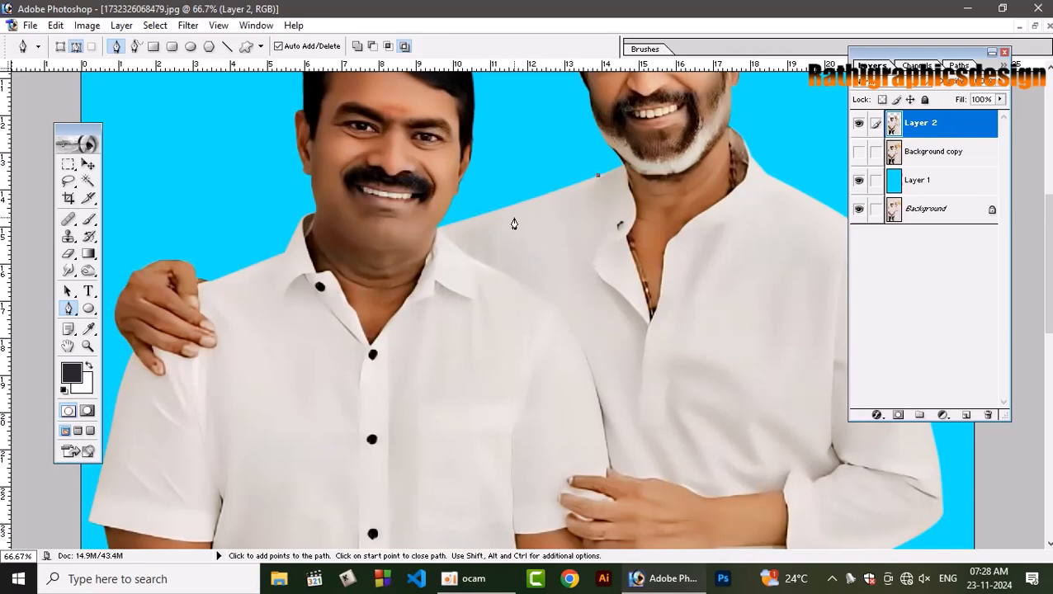
{"action": "left_click_drag", "start_coordinate": [514, 218], "coordinate": [423, 244]}
{"action": "key", "text": "ctrl+z"}
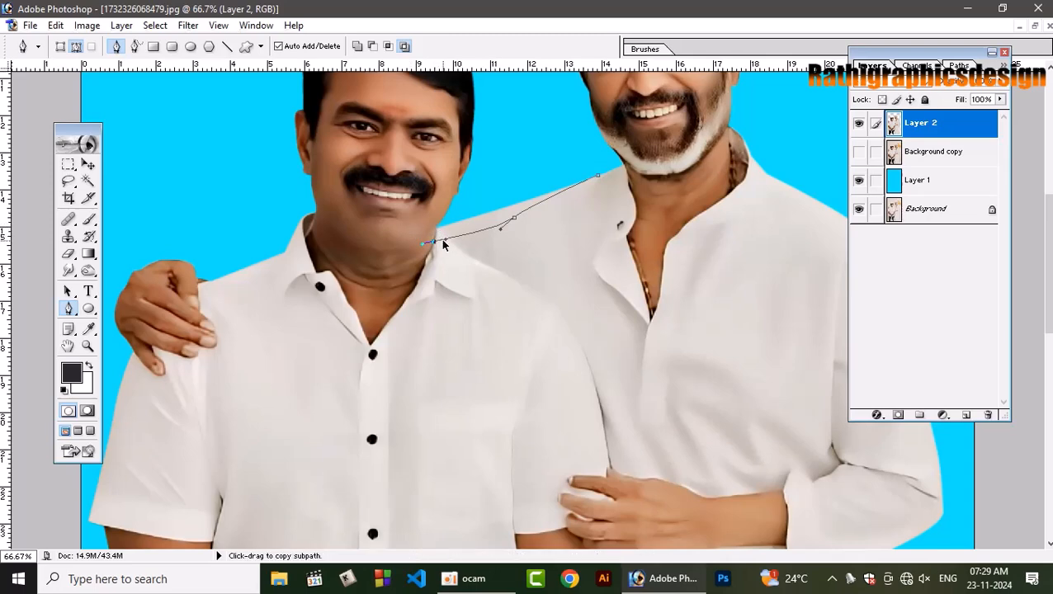
{"action": "left_click", "coordinate": [444, 241], "text": "alt"}
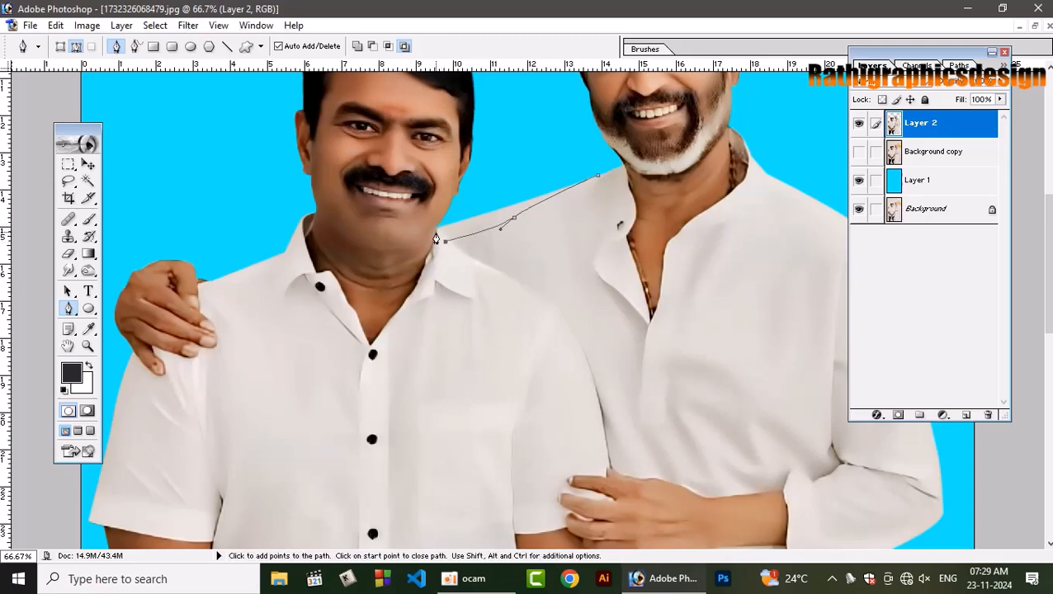
{"action": "left_click", "coordinate": [436, 229]}
{"action": "left_click", "coordinate": [587, 150]}
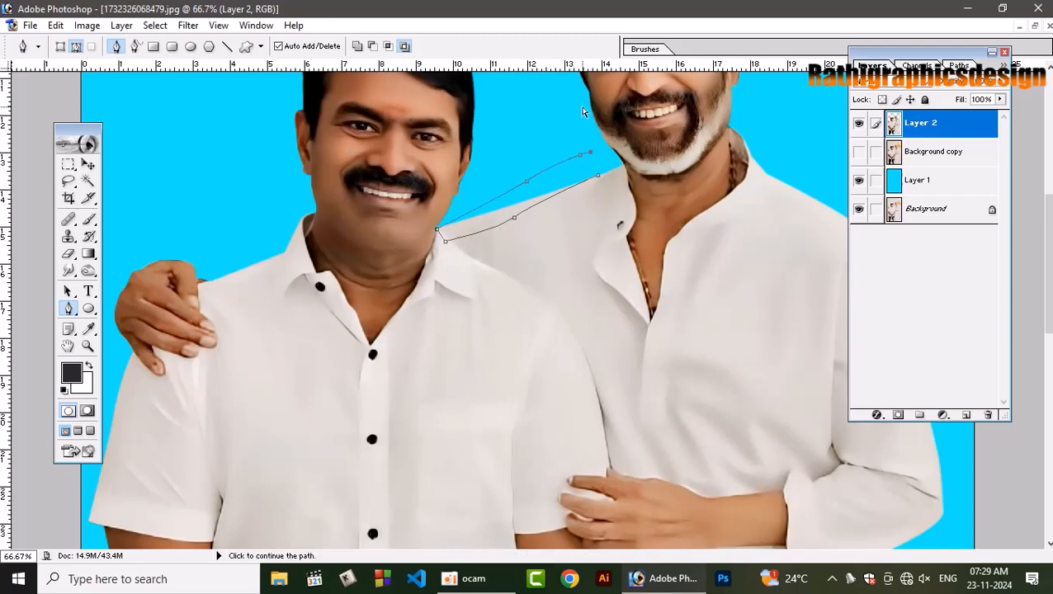
Convert the shoulder path into a selection, delete the leftover strip from Layer 2 and deselect.
{"action": "key", "text": "ctrl+Return"}
{"action": "key", "text": "Delete"}
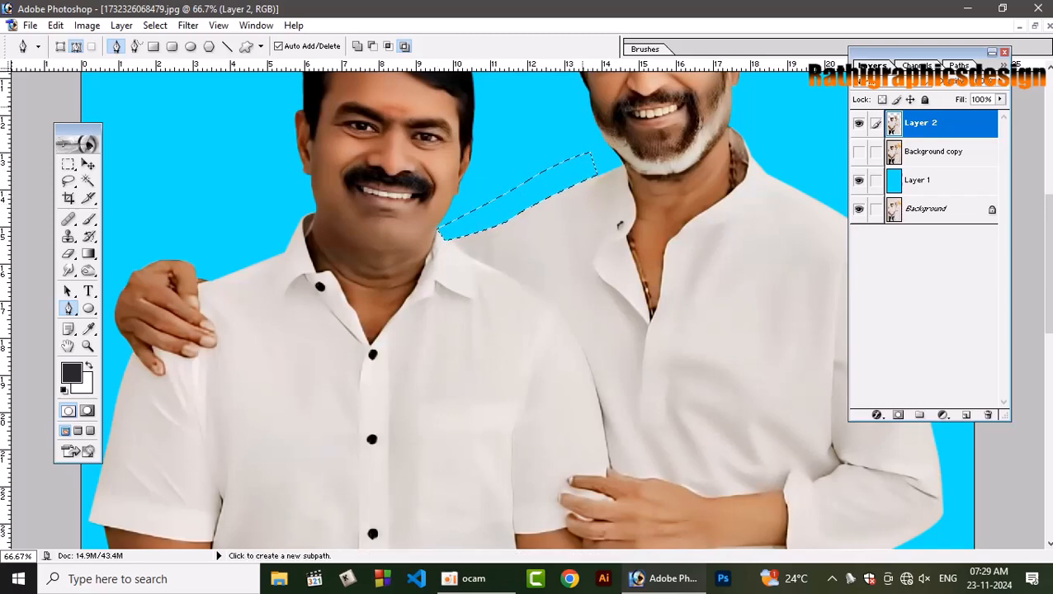
{"action": "key", "text": "ctrl+d"}
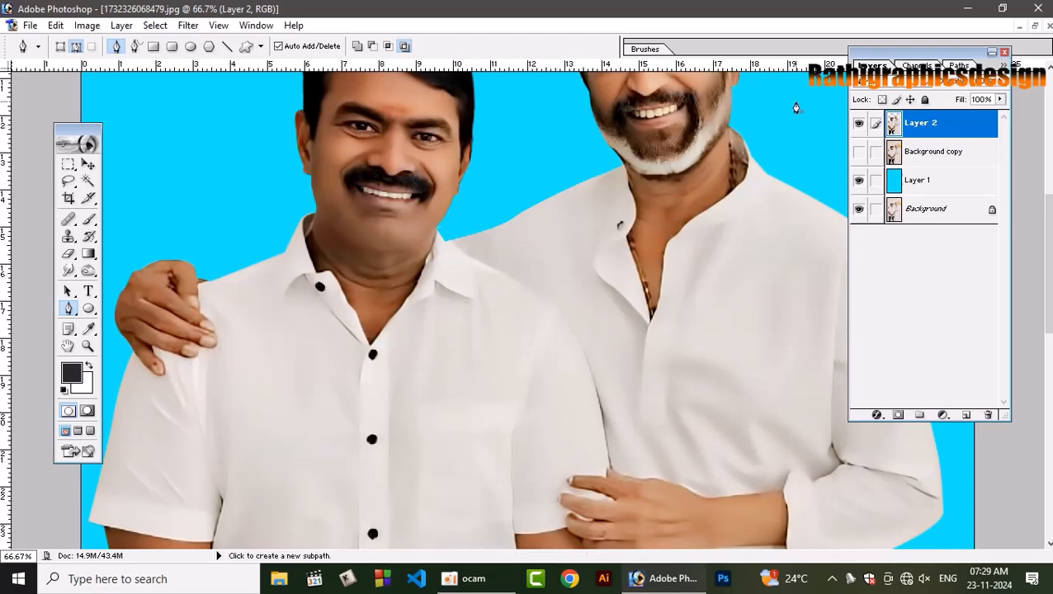
Show the Background copy layer again and make it the active layer.
{"action": "key", "text": "ctrl+minus"}
{"action": "key", "text": "ctrl+minus"}
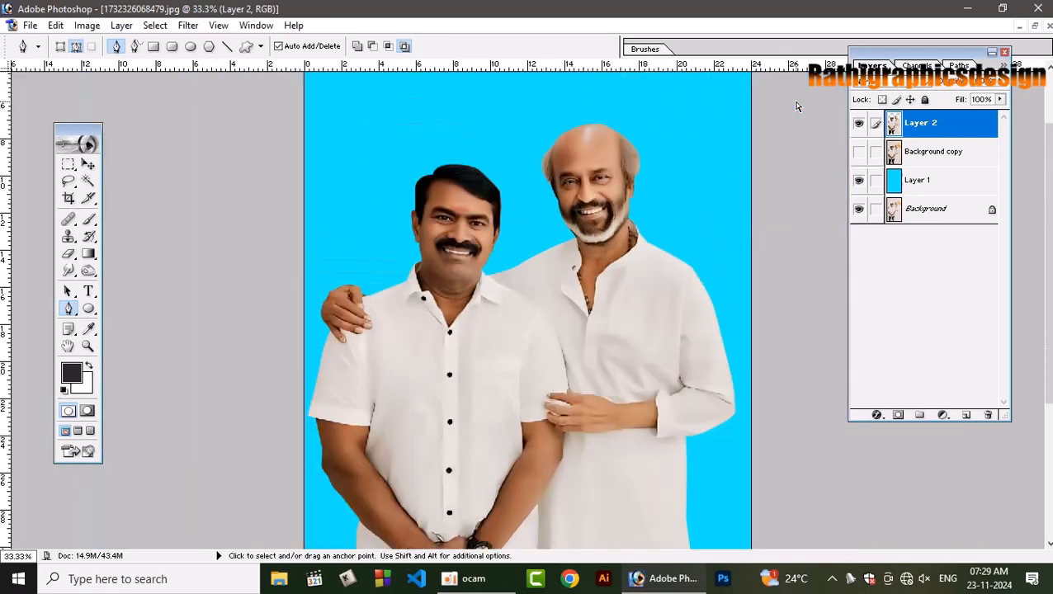
{"action": "key", "text": "ctrl+plus"}
{"action": "key", "text": "ctrl+plus"}
{"action": "key", "text": "ctrl+minus"}
{"action": "key", "text": "ctrl+minus"}
{"action": "left_click", "coordinate": [859, 152]}
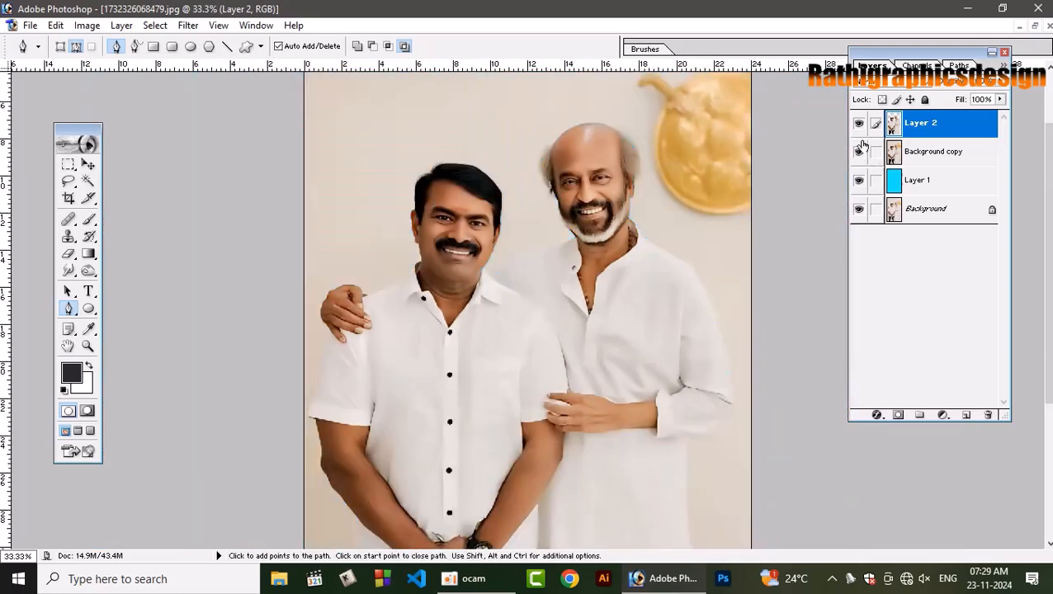
{"action": "left_click", "coordinate": [917, 152]}
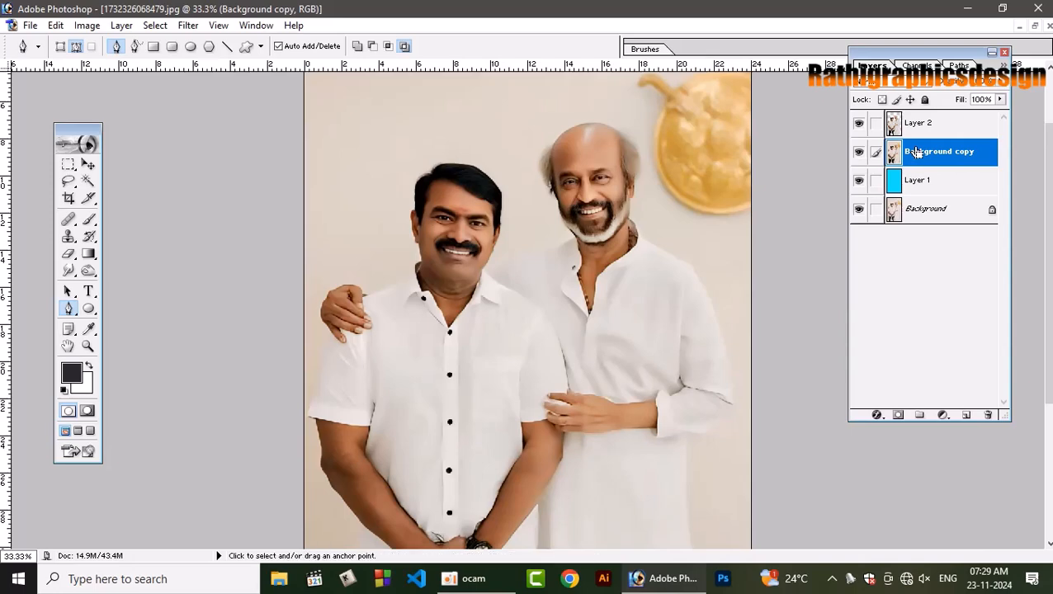
Lasso the second man's hair and the top of his head with a margin of background around them.
{"action": "key", "text": "ctrl+plus"}
{"action": "key", "text": "ctrl+plus"}
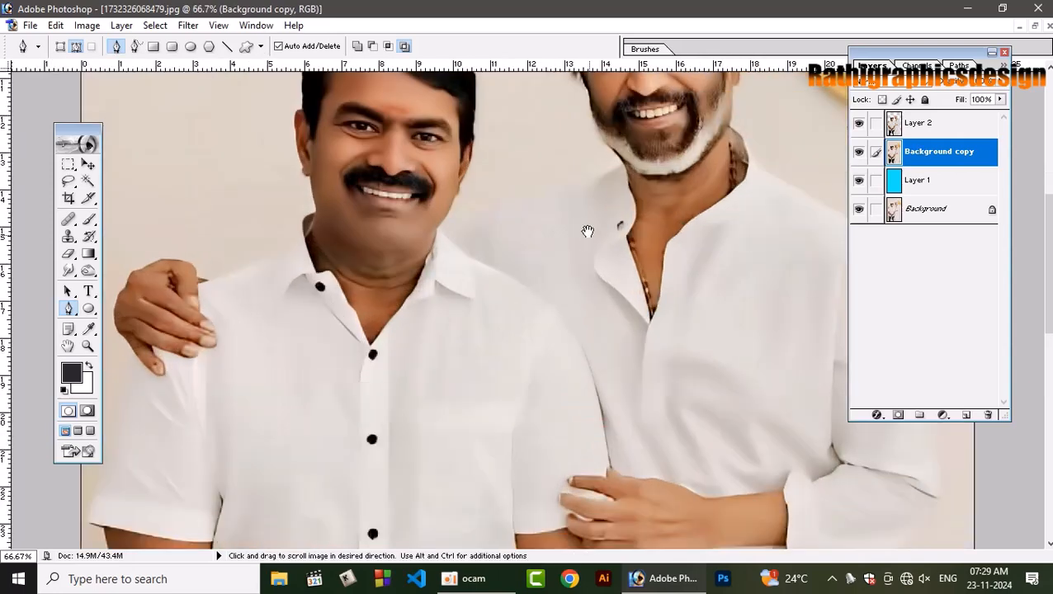
{"action": "left_click_drag", "start_coordinate": [587, 227], "coordinate": [590, 333]}
{"action": "key", "text": "l"}
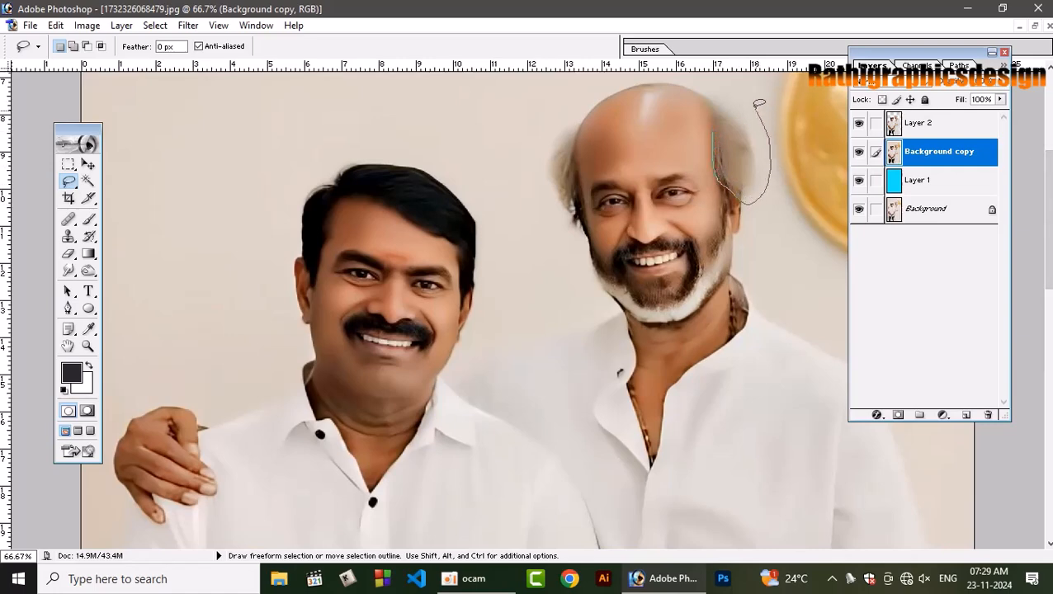
{"action": "mouse_move", "coordinate": [757, 106]}
{"action": "left_mouse_down"}
{"action": "mouse_move", "coordinate": [731, 73]}
{"action": "mouse_move", "coordinate": [693, 67]}
{"action": "left_mouse_up"}
{"action": "mouse_move", "coordinate": [607, 74]}
{"action": "left_mouse_down"}
{"action": "mouse_move", "coordinate": [555, 107]}
{"action": "mouse_move", "coordinate": [535, 137]}
{"action": "mouse_move", "coordinate": [536, 206]}
{"action": "left_mouse_up"}
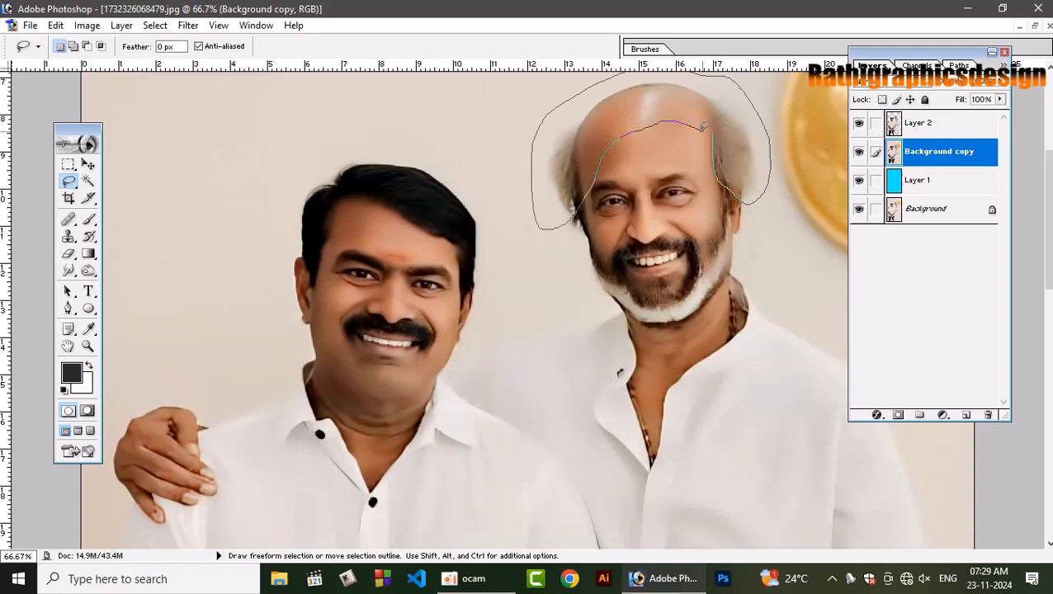
{"action": "left_click_drag", "start_coordinate": [703, 126], "coordinate": [704, 125]}
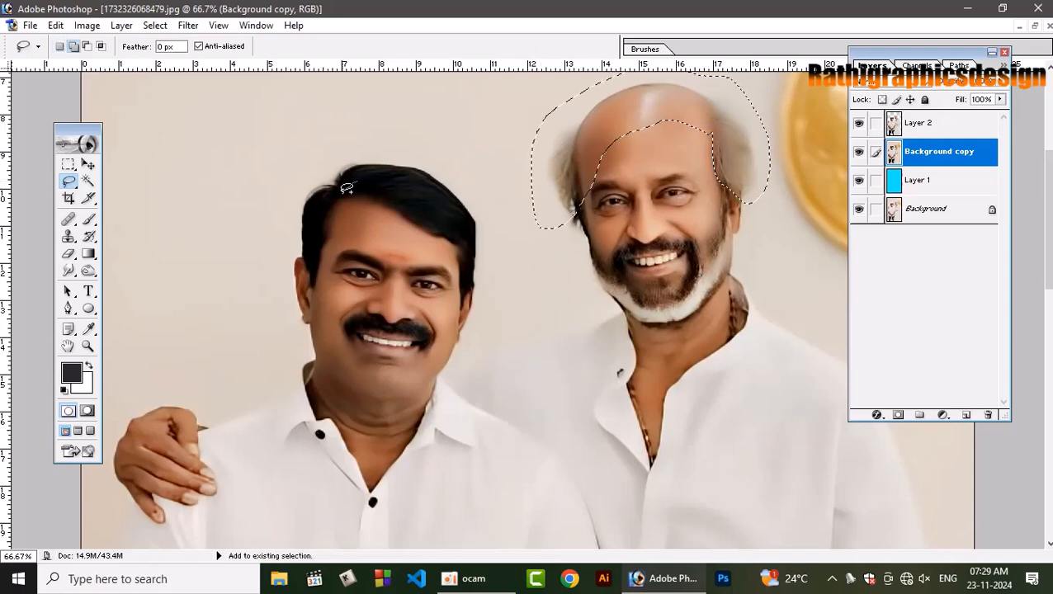
Add the first man's hair, with a margin of the surrounding background, to the existing lasso selection.
{"action": "mouse_move", "coordinate": [353, 184]}
{"action": "left_mouse_down"}
{"action": "mouse_move", "coordinate": [320, 245]}
{"action": "mouse_move", "coordinate": [296, 254]}
{"action": "mouse_move", "coordinate": [290, 176]}
{"action": "mouse_move", "coordinate": [383, 128]}
{"action": "mouse_move", "coordinate": [454, 163]}
{"action": "left_mouse_up"}
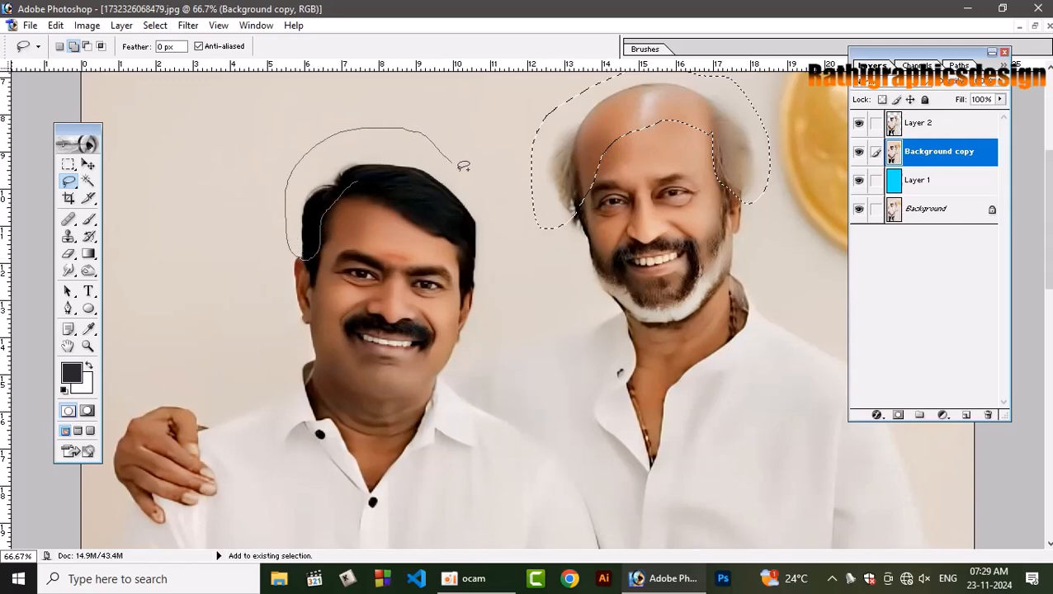
{"action": "mouse_move", "coordinate": [492, 298]}
{"action": "left_mouse_down"}
{"action": "mouse_move", "coordinate": [428, 222]}
{"action": "mouse_move", "coordinate": [351, 183]}
{"action": "left_mouse_up"}
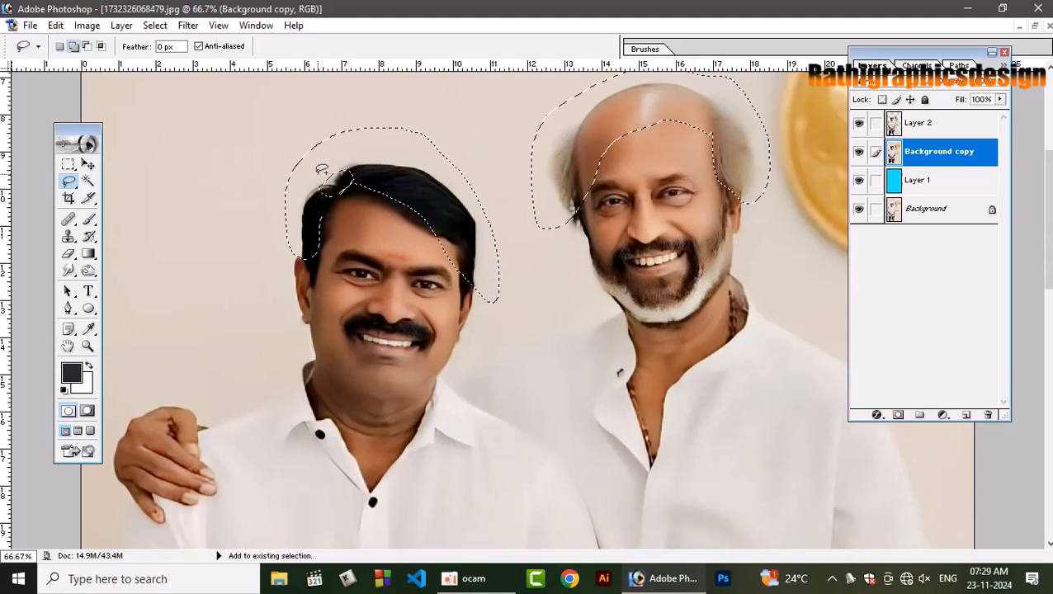
{"action": "mouse_move", "coordinate": [322, 171]}
{"action": "left_mouse_down"}
{"action": "mouse_move", "coordinate": [352, 155]}
{"action": "mouse_move", "coordinate": [363, 168]}
{"action": "mouse_move", "coordinate": [326, 177]}
{"action": "left_mouse_up"}
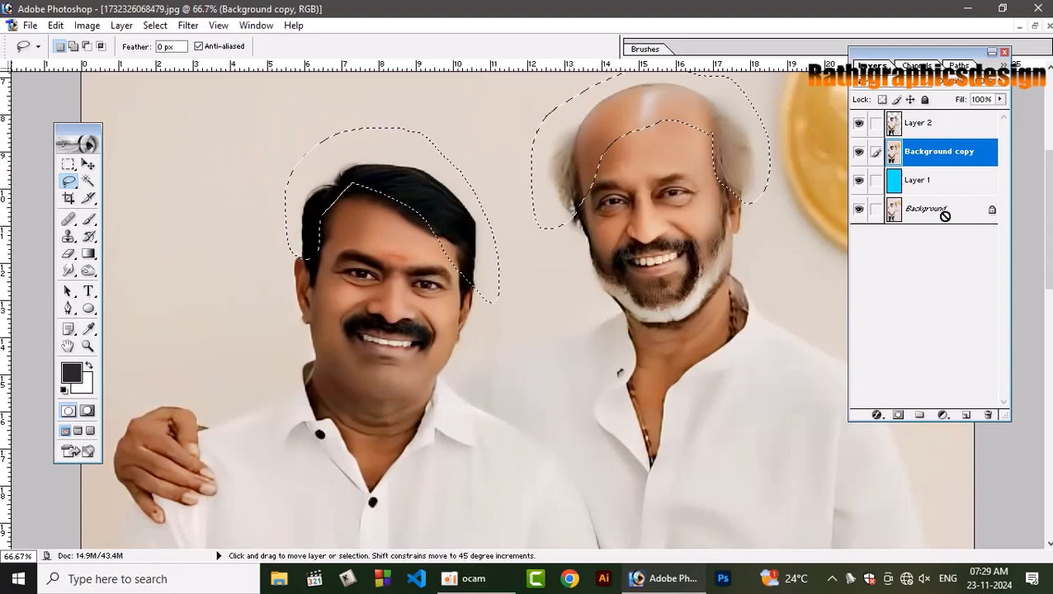
Copy the selected hair areas onto a new layer, hide the Background copy layer and compare with the new layer off and on.
{"action": "key", "text": "ctrl+j"}
{"action": "left_click", "coordinate": [859, 181]}
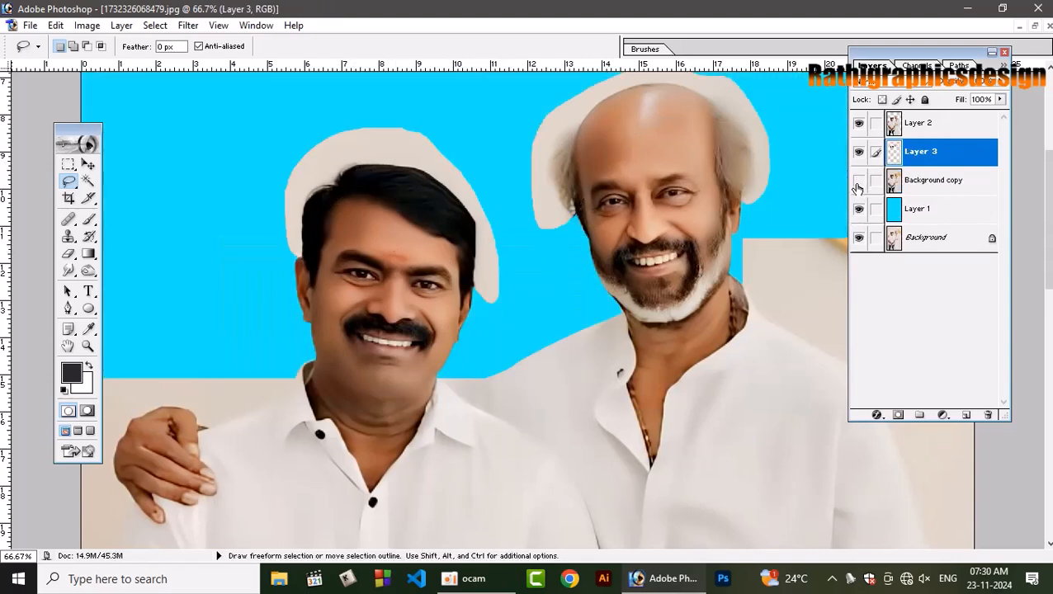
{"action": "left_click", "coordinate": [858, 152]}
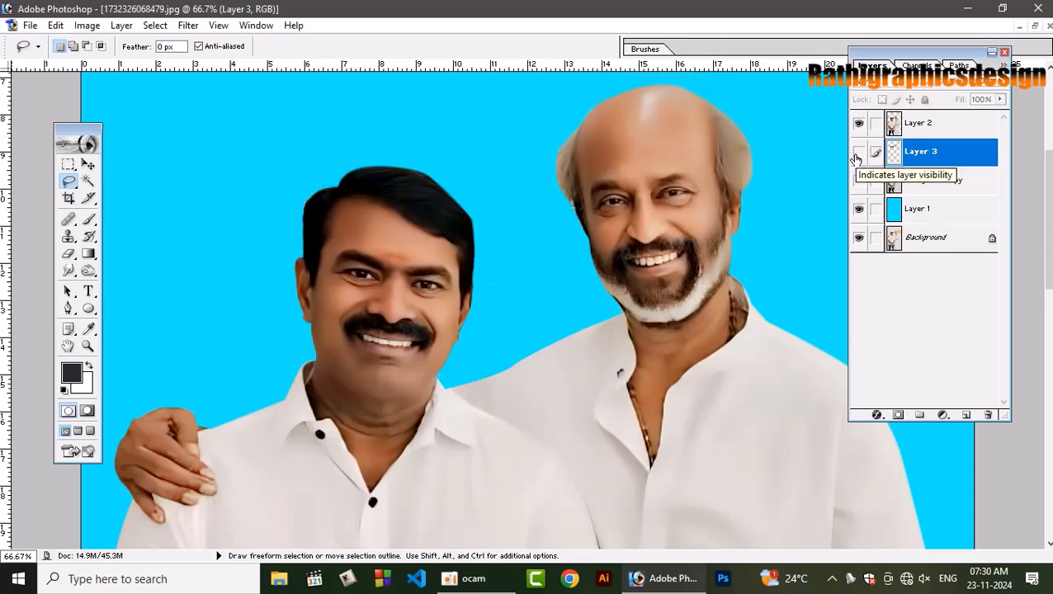
{"action": "left_click", "coordinate": [858, 152]}
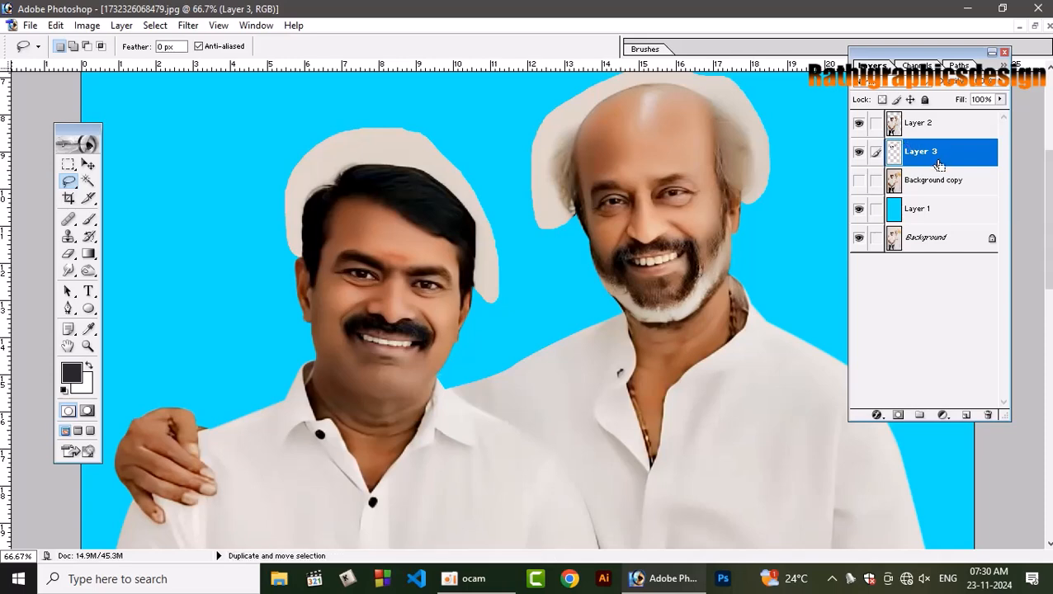
{"action": "key", "text": "ctrl+u"}
{"action": "left_click", "coordinate": [793, 246]}
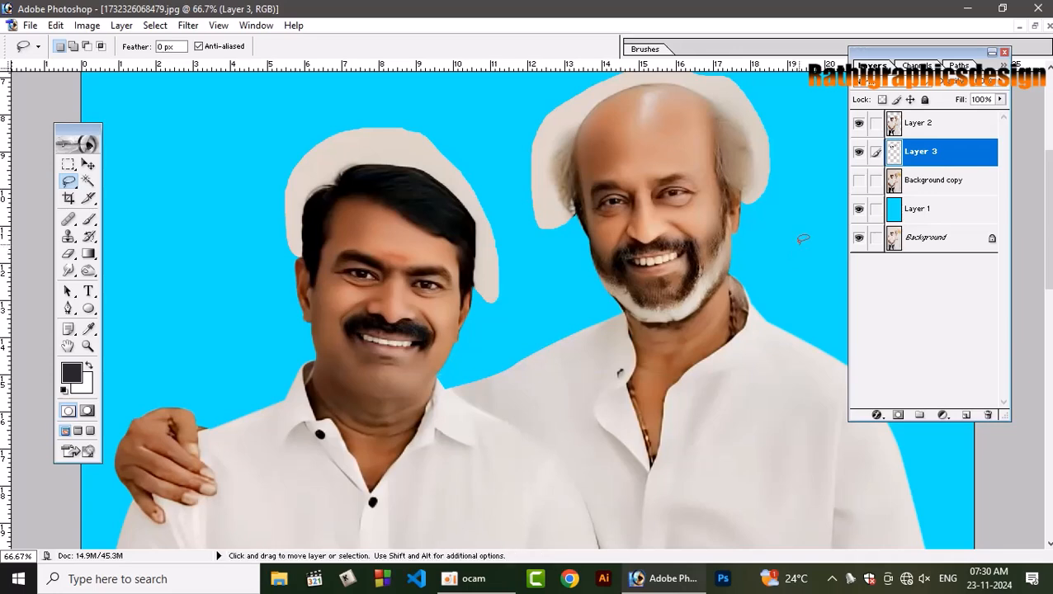
{"action": "key", "text": "v"}
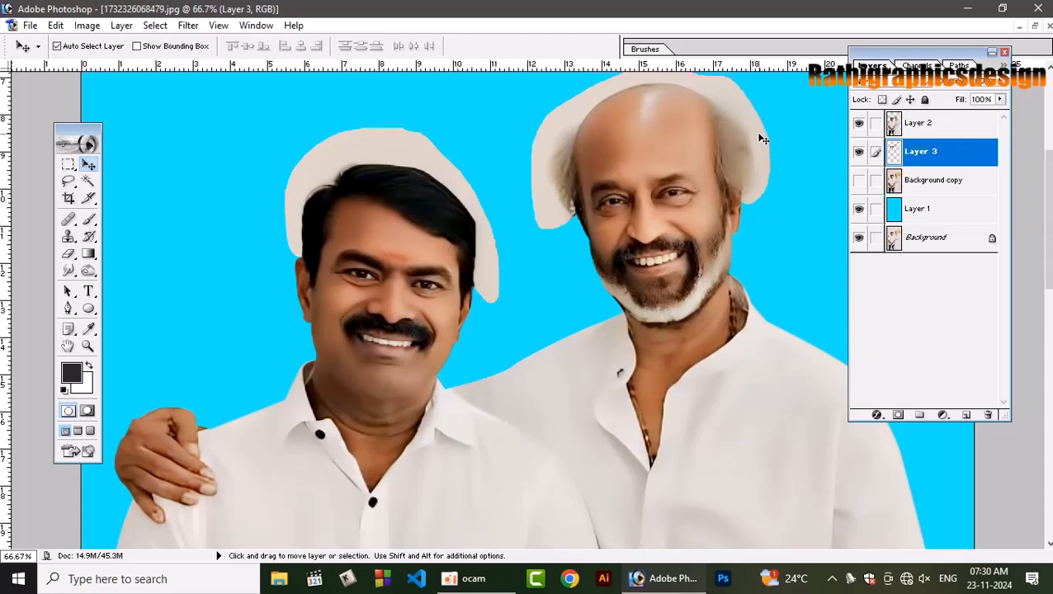
{"action": "key", "text": "ctrl+alt+u"}
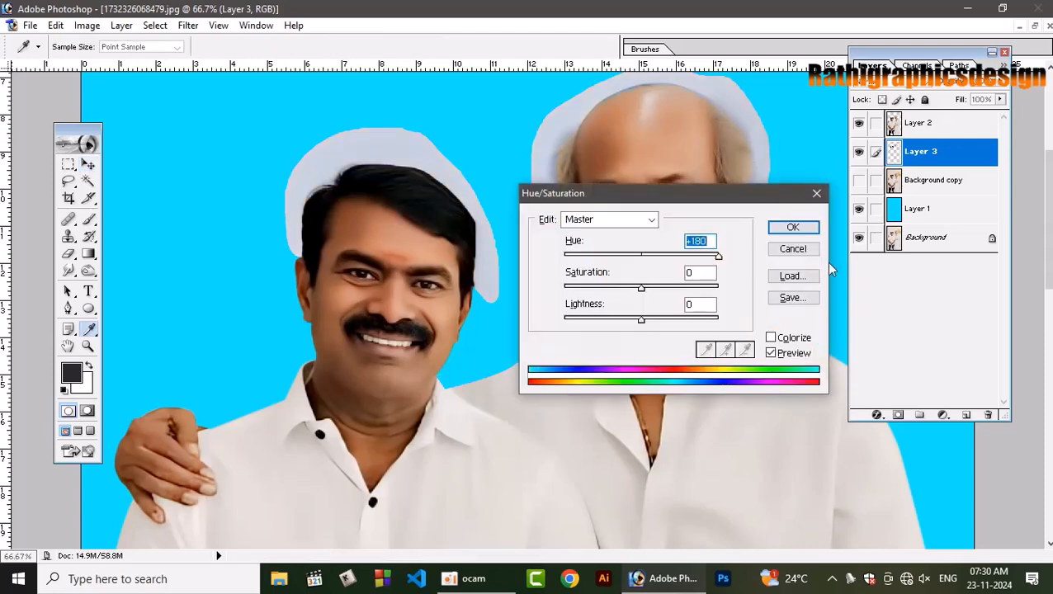
{"action": "left_click", "coordinate": [813, 245]}
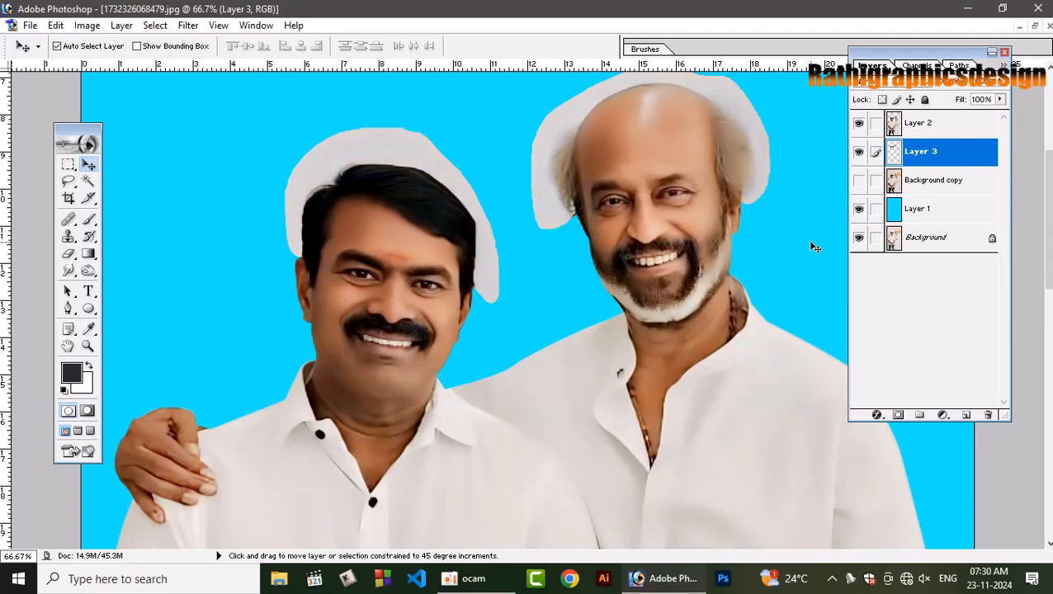
Desaturate Layer 3 and give it a darkening blending mode so the cyan shows through the patches around both heads.
{"action": "left_click", "coordinate": [155, 25]}
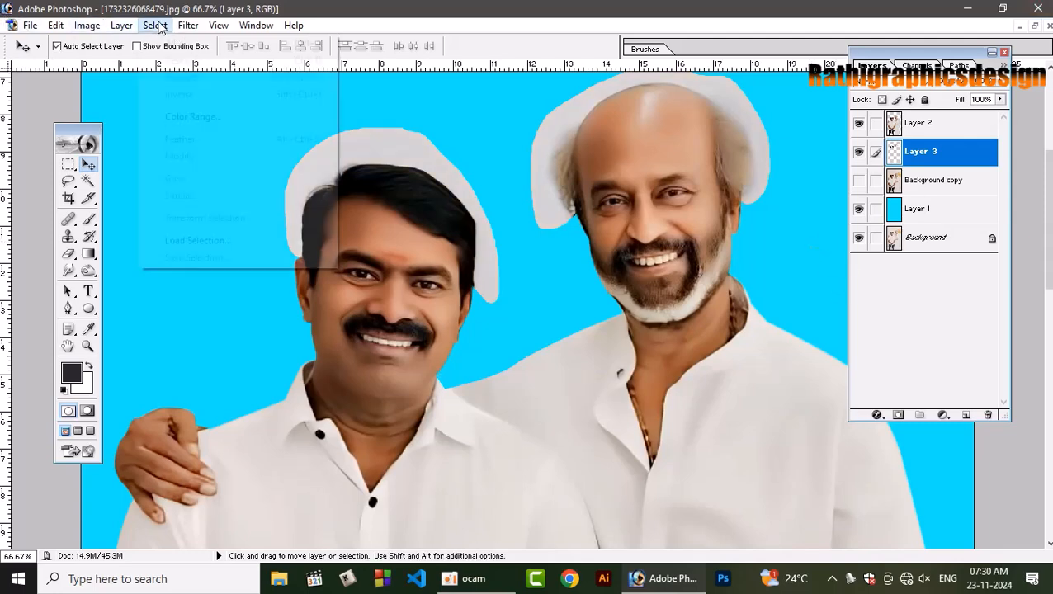
{"action": "left_click", "coordinate": [199, 77]}
{"action": "left_click", "coordinate": [123, 25]}
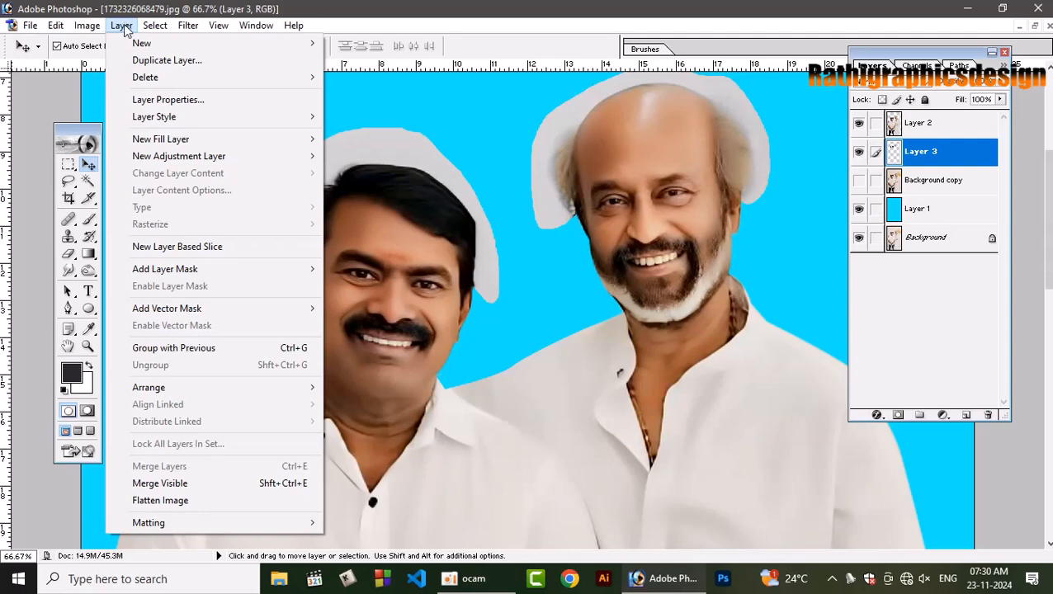
{"action": "mouse_move", "coordinate": [89, 28]}
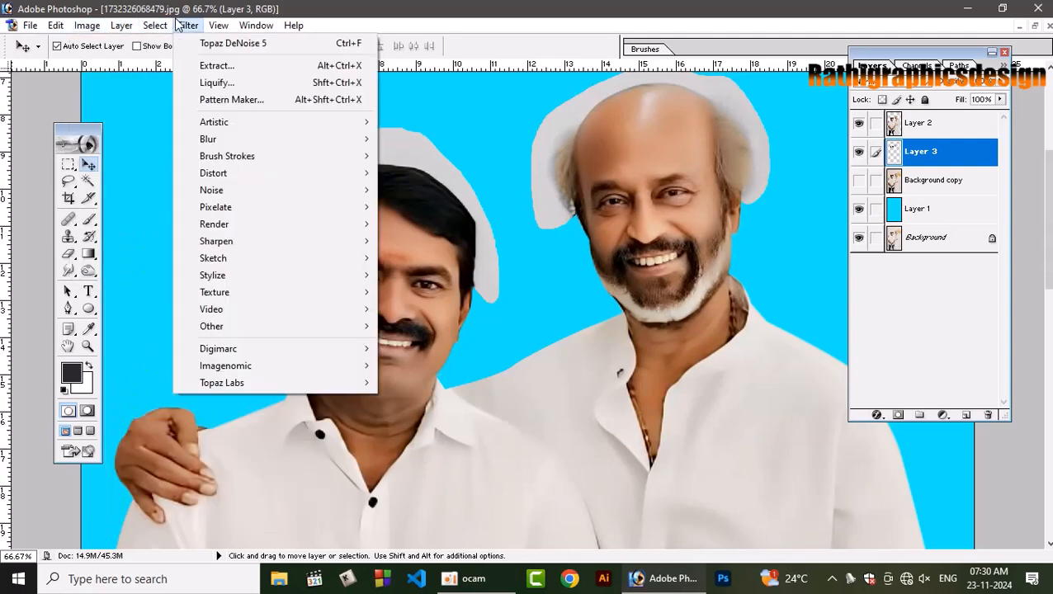
{"action": "mouse_move", "coordinate": [171, 29]}
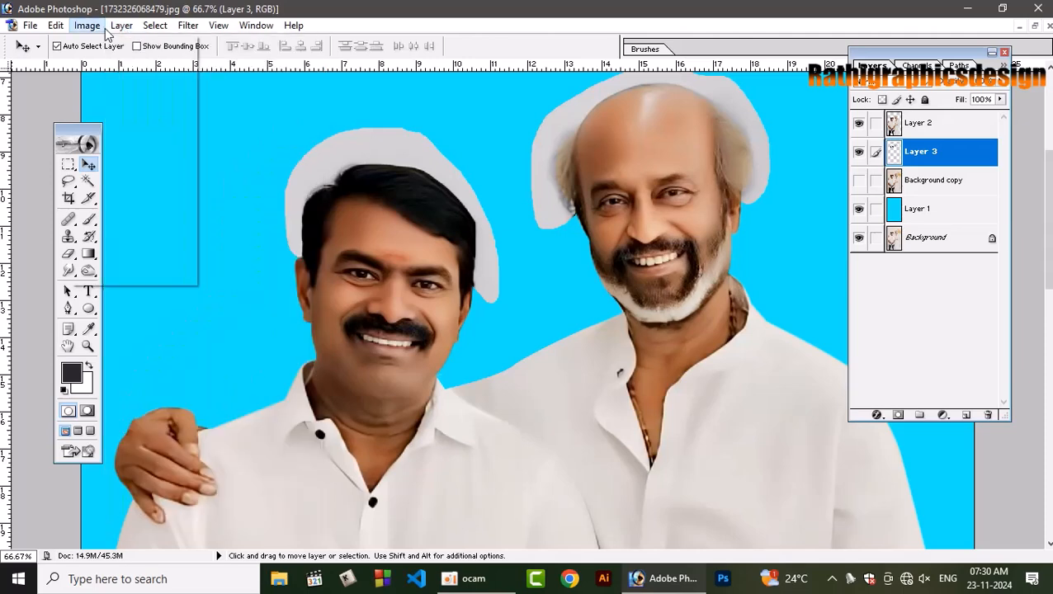
{"action": "mouse_move", "coordinate": [127, 68]}
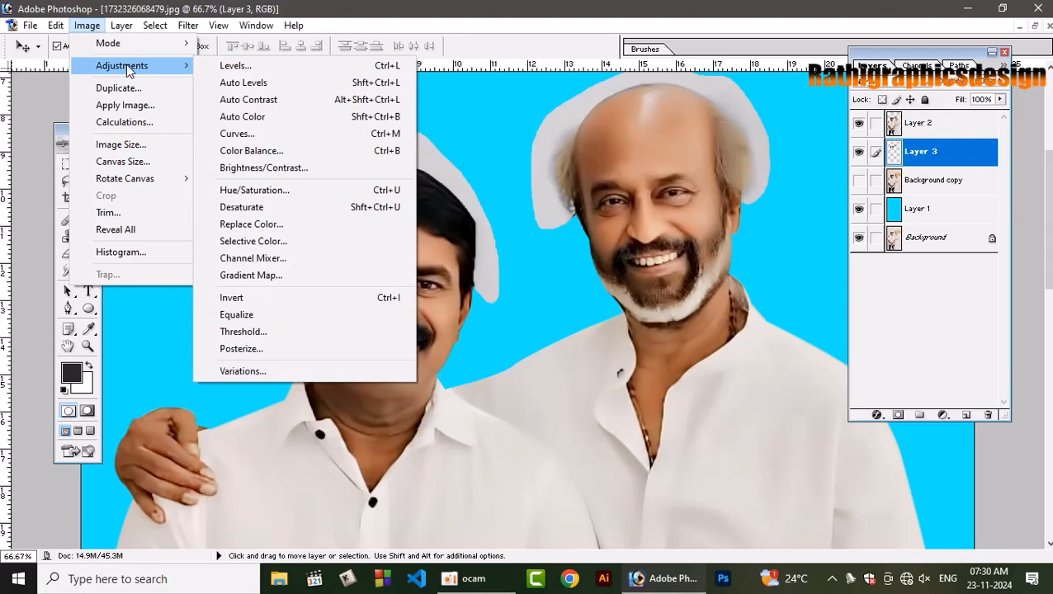
{"action": "left_click", "coordinate": [355, 208]}
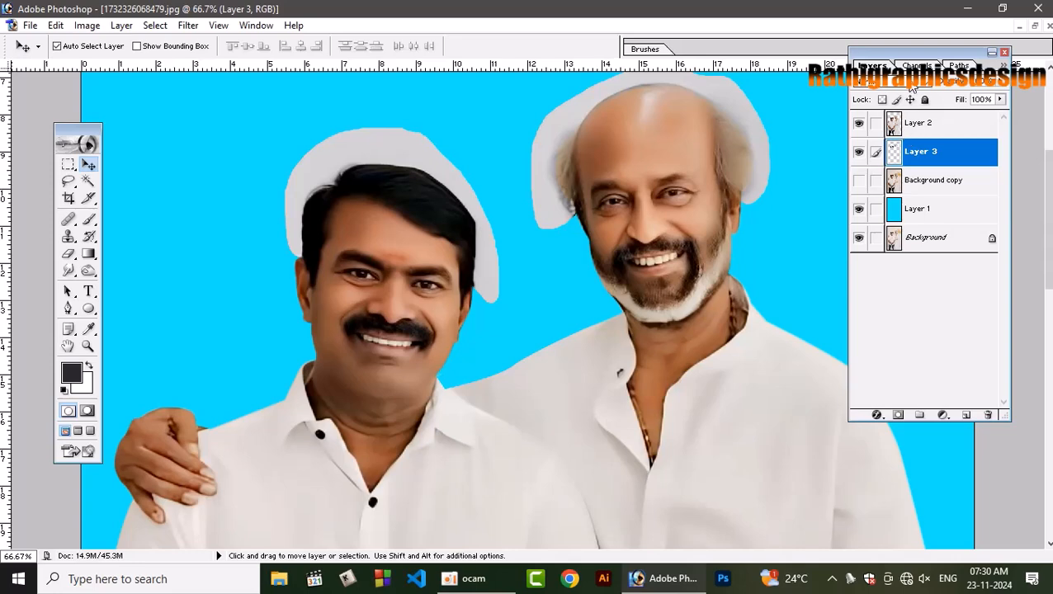
{"action": "left_click", "coordinate": [907, 85]}
{"action": "left_click", "coordinate": [893, 130]}
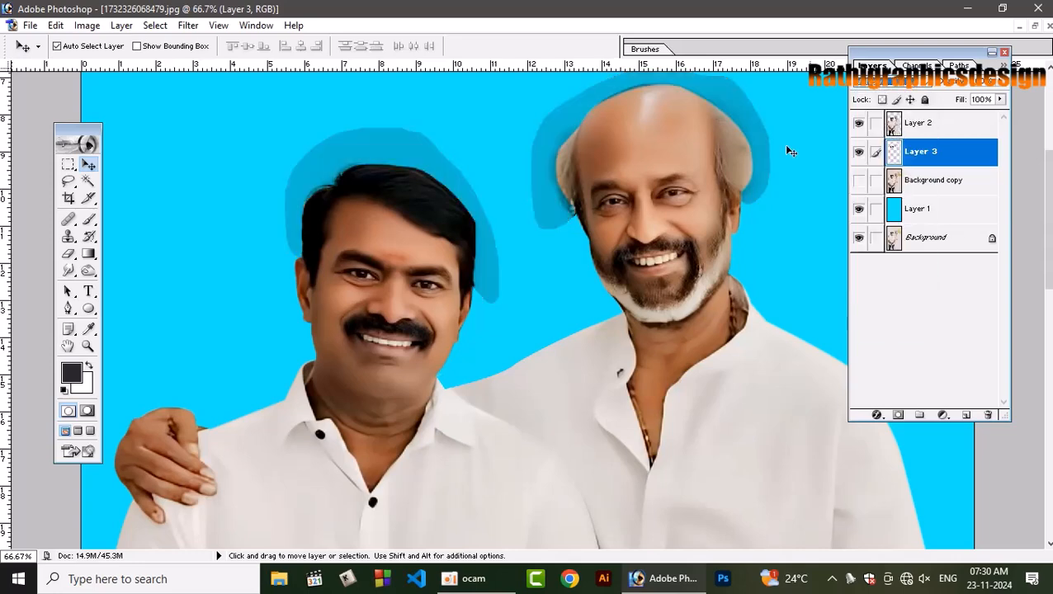
Set the Curves white point of Layer 3 from the grey patch beside the second man's head and compare with the layer off and on.
{"action": "key", "text": "ctrl+minus"}
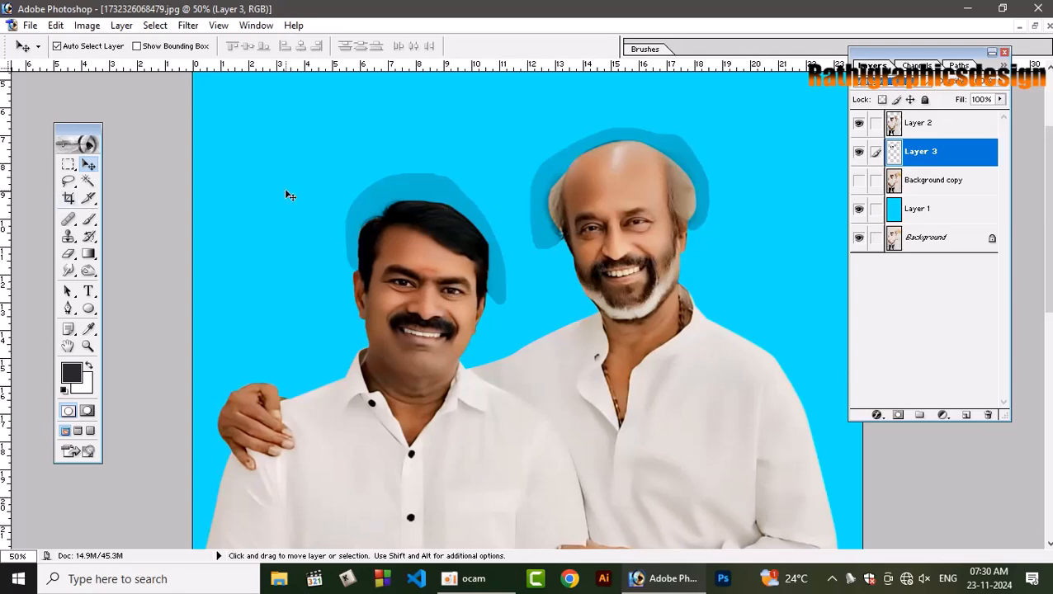
{"action": "key", "text": "ctrl+m"}
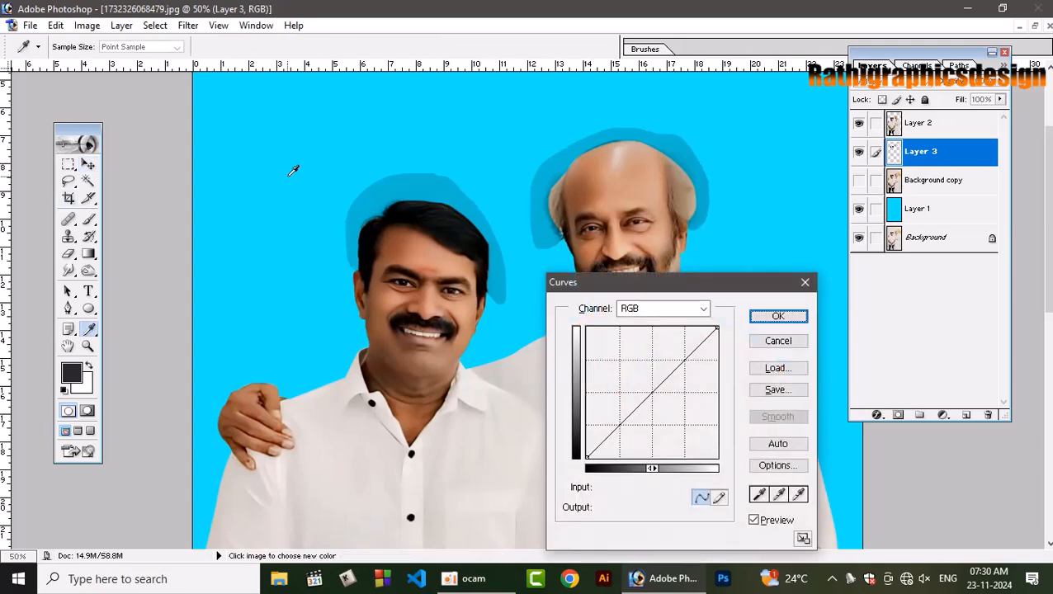
{"action": "left_click", "coordinate": [798, 494]}
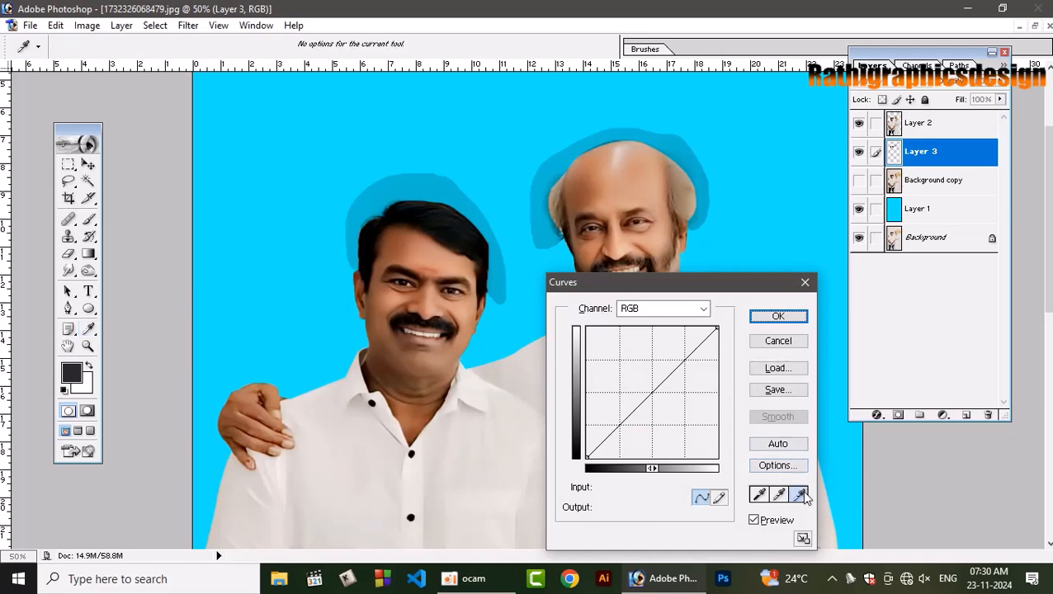
{"action": "left_click", "coordinate": [574, 145]}
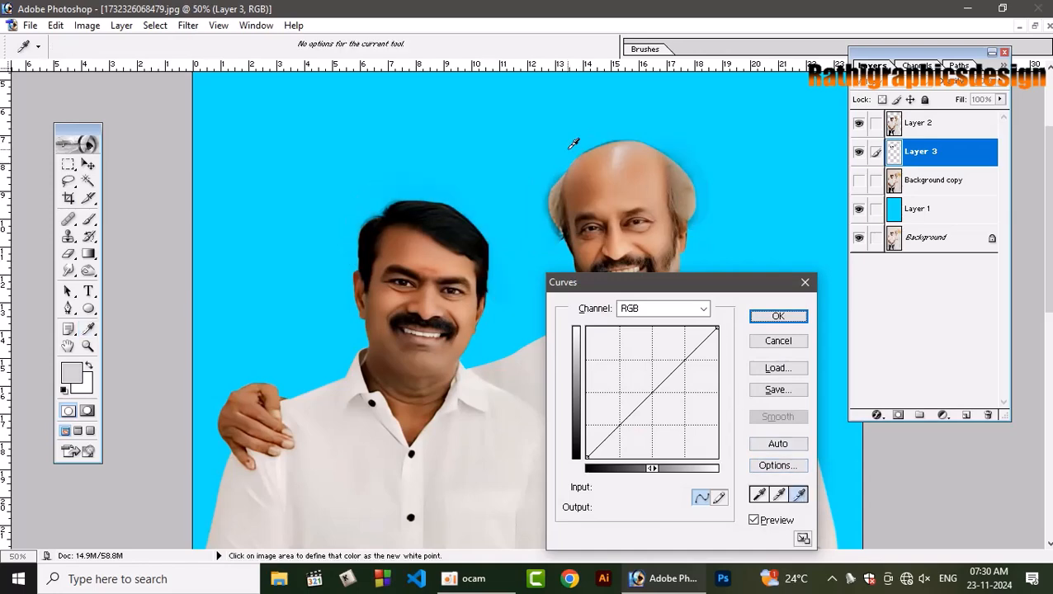
{"action": "left_click", "coordinate": [779, 316]}
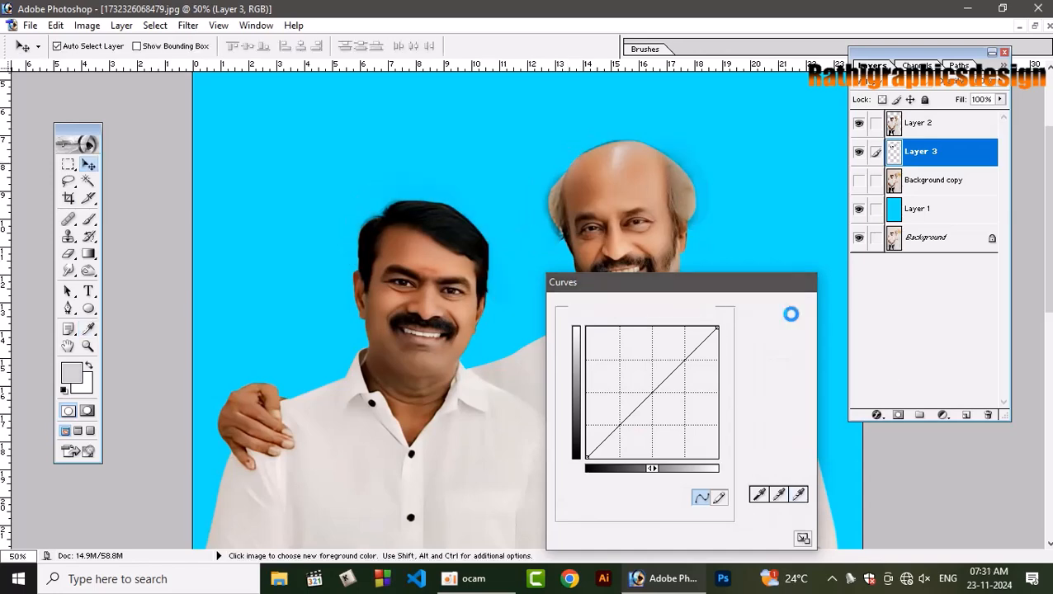
{"action": "key", "text": "ctrl+plus"}
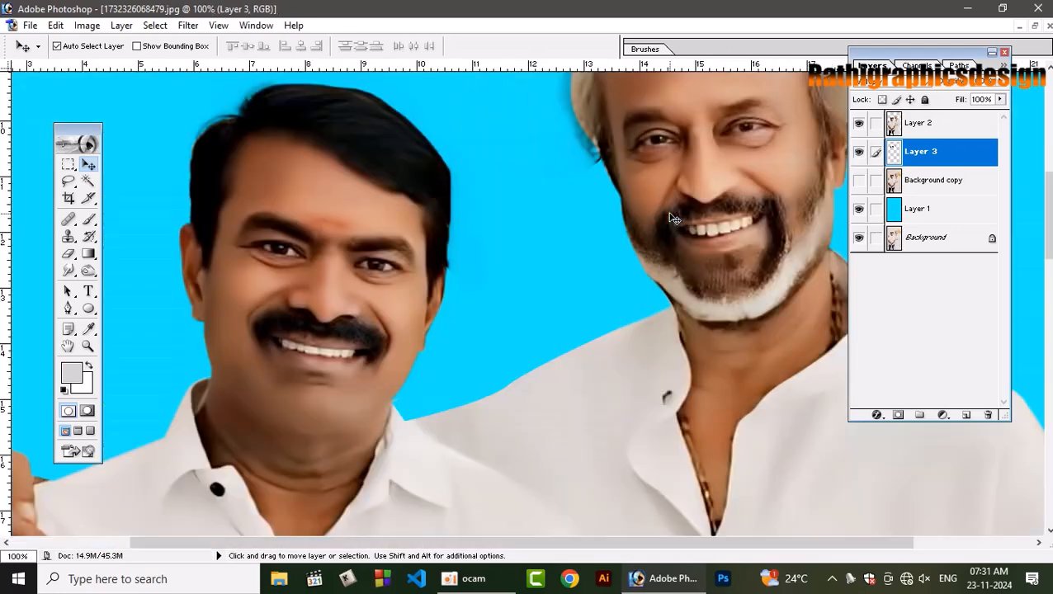
{"action": "left_click_drag", "start_coordinate": [482, 289], "coordinate": [413, 490]}
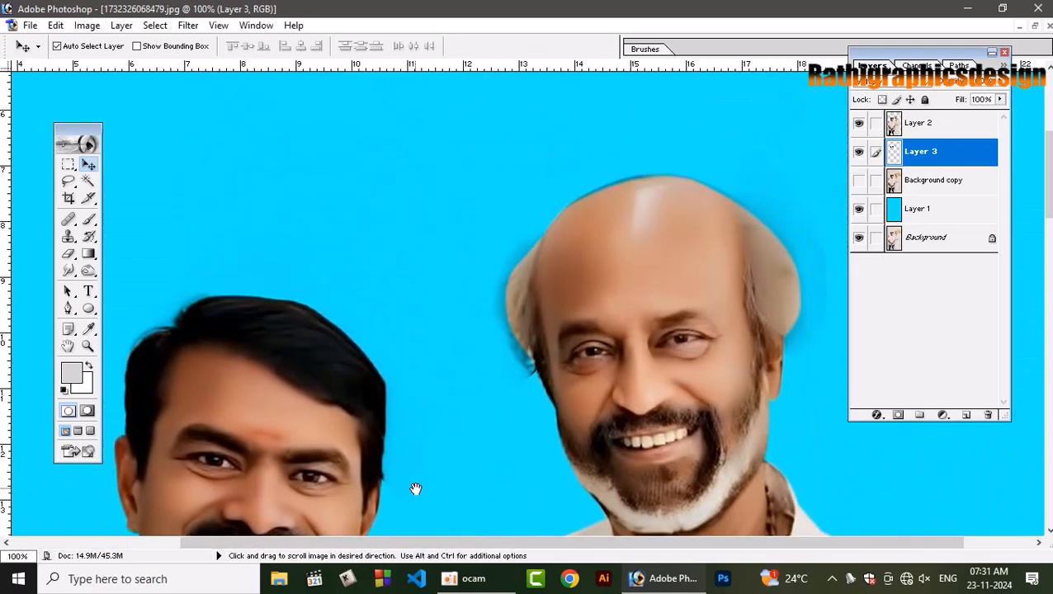
{"action": "left_click", "coordinate": [859, 151]}
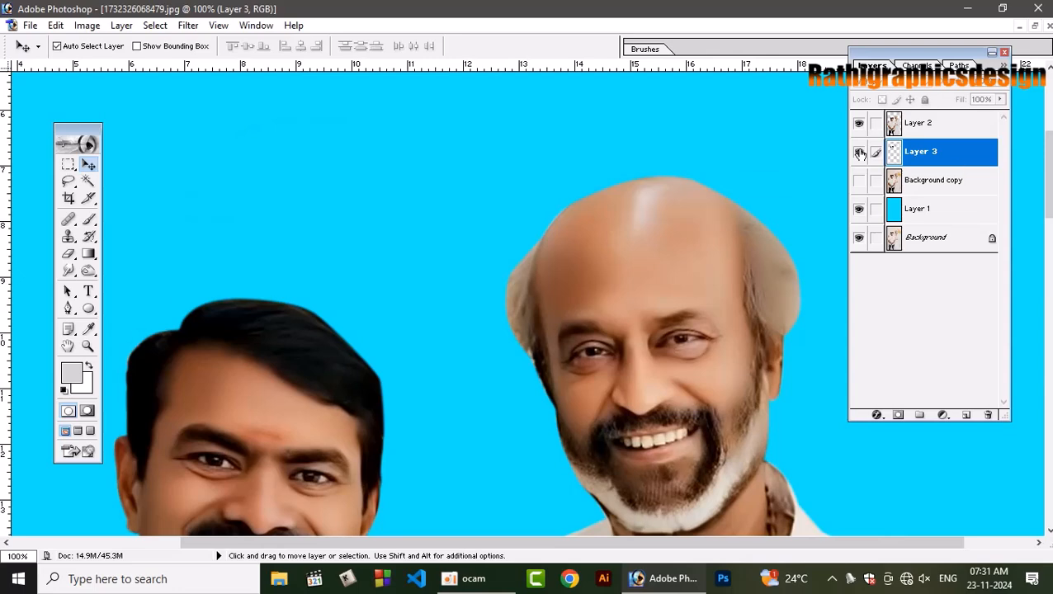
{"action": "left_click", "coordinate": [859, 152]}
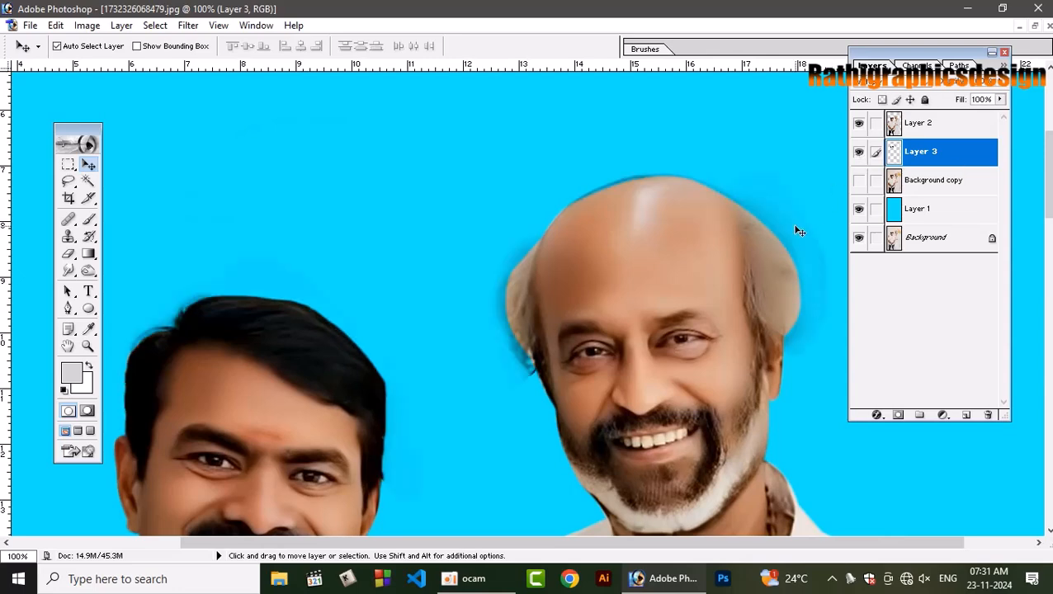
Erase the leftover tint on Layer 3 around the second man's head with a 70 px eraser at 100% opacity.
{"action": "key", "text": "e"}
{"action": "key", "text": "bracketleft"}
{"action": "key", "text": "bracketleft"}
{"action": "key", "text": "bracketleft"}
{"action": "key", "text": "bracketleft"}
{"action": "key", "text": "bracketleft"}
{"action": "key", "text": "bracketleft"}
{"action": "key", "text": "bracketleft"}
{"action": "key", "text": "bracketleft"}
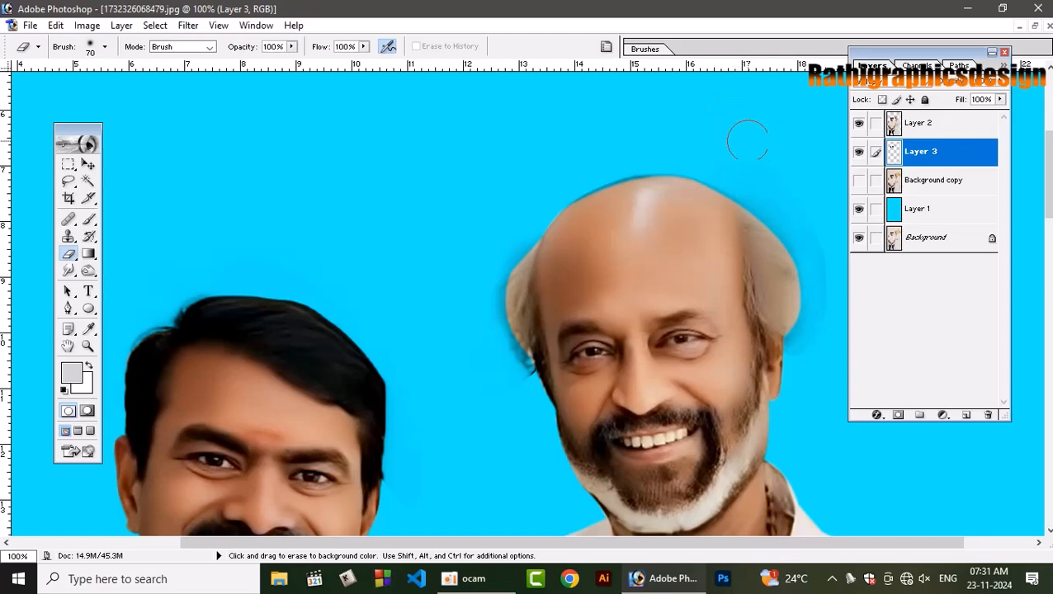
{"action": "key", "text": "bracketleft"}
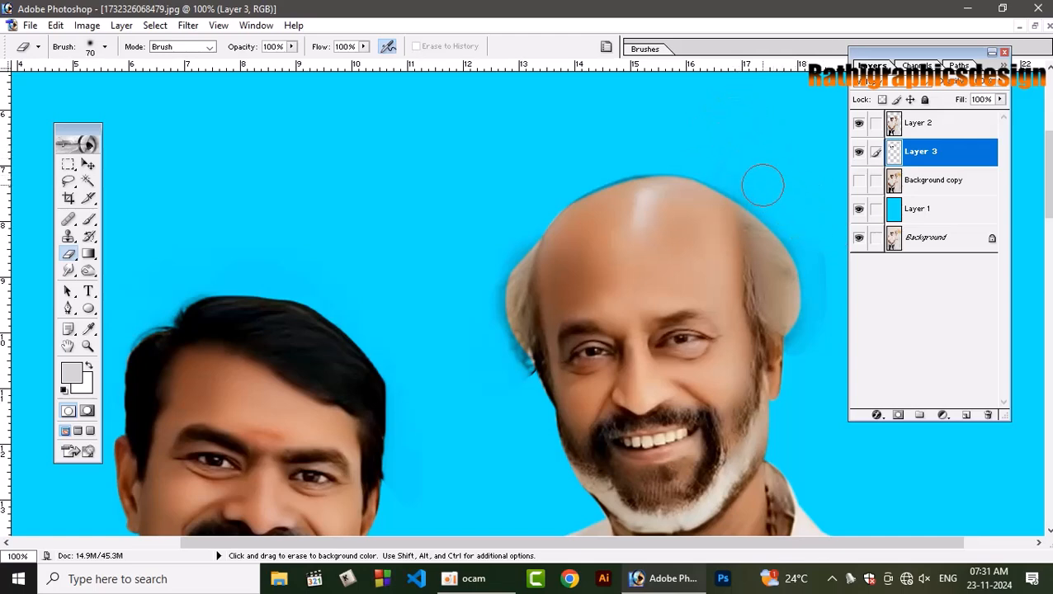
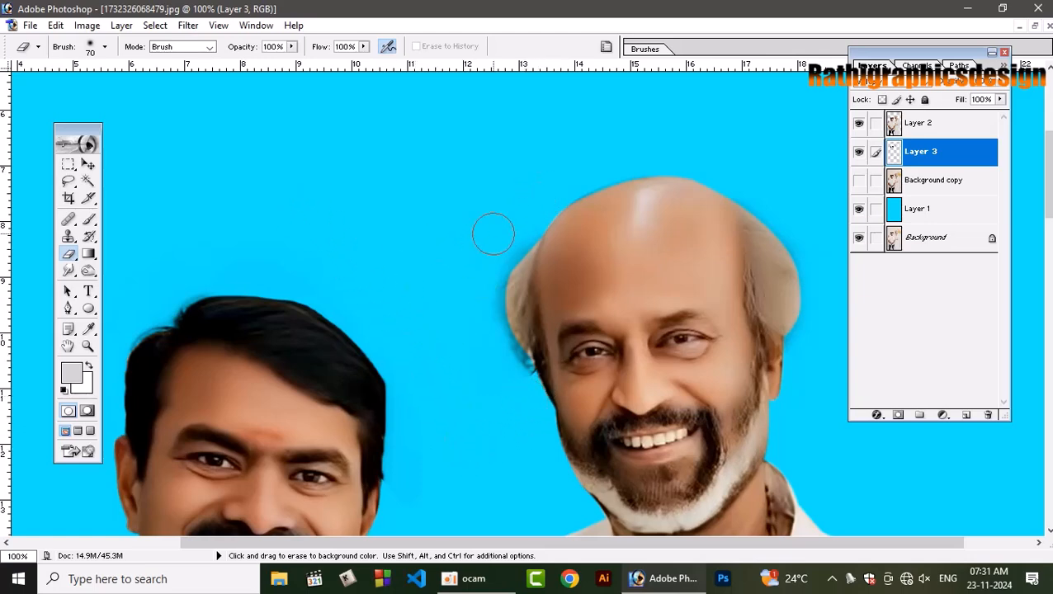
Warm the two men on Layer 2 with Curves by slightly raising the midtones of the red and green channels.
{"action": "key", "text": "ctrl+minus"}
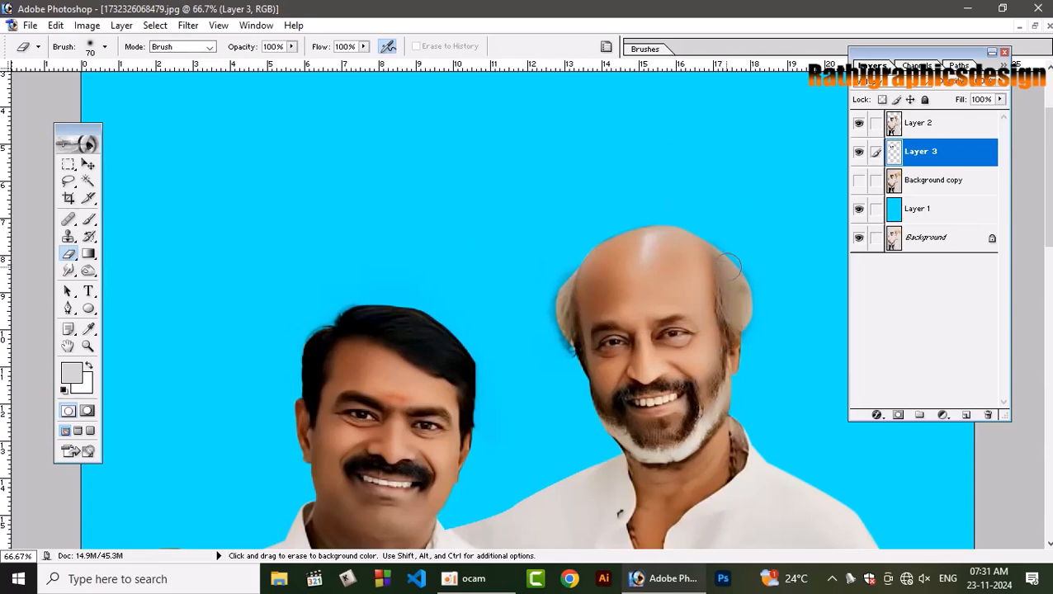
{"action": "key", "text": "ctrl+0"}
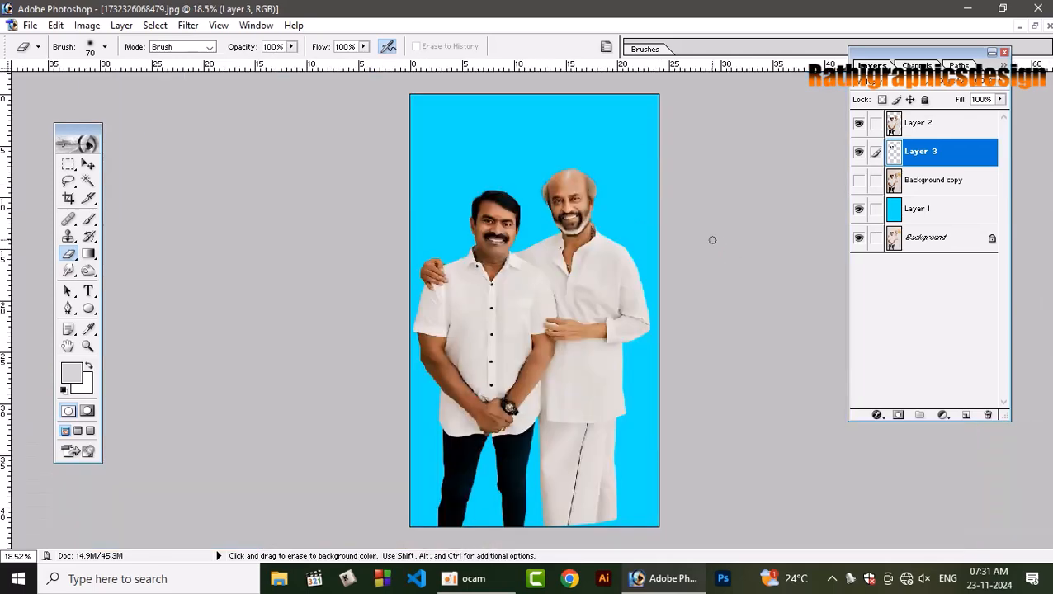
{"action": "key", "text": "v"}
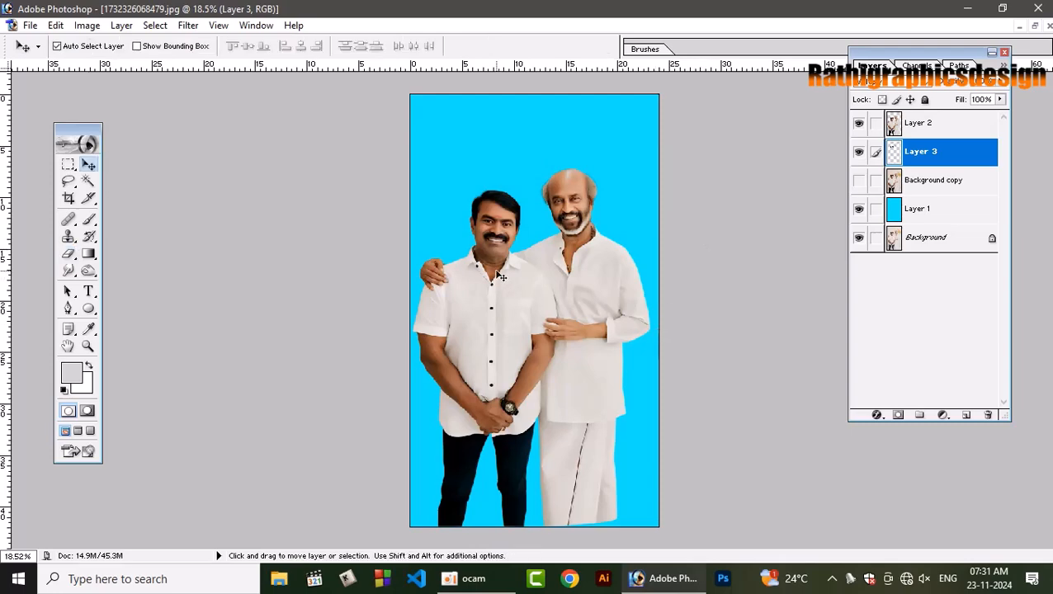
{"action": "key", "text": "ctrl+plus"}
{"action": "key", "text": "ctrl+plus"}
{"action": "key", "text": "ctrl+plus"}
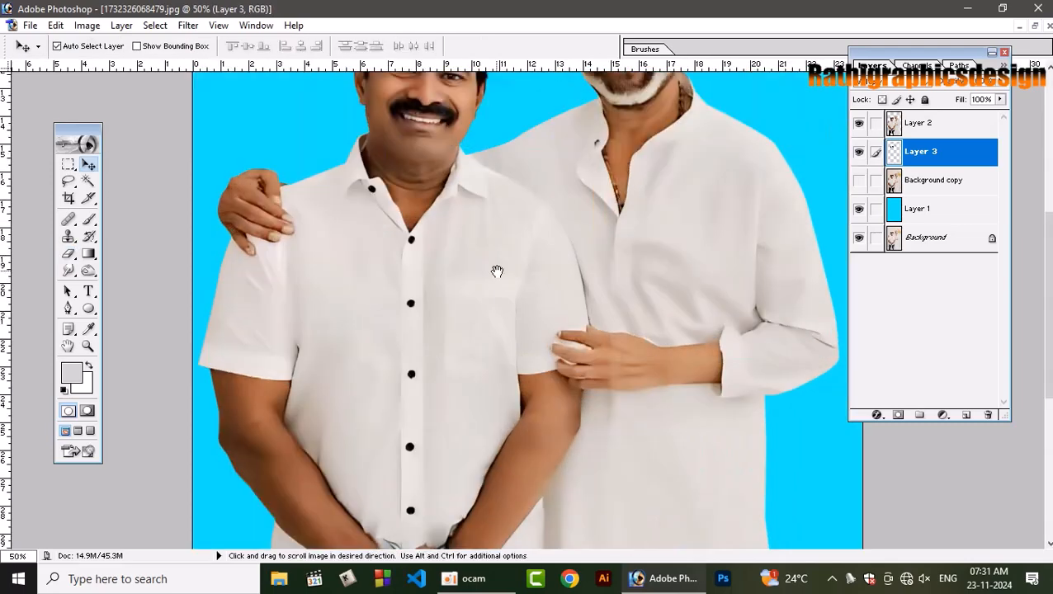
{"action": "scroll", "coordinate": [496, 271], "scroll_direction": "up", "scroll_amount": 5}
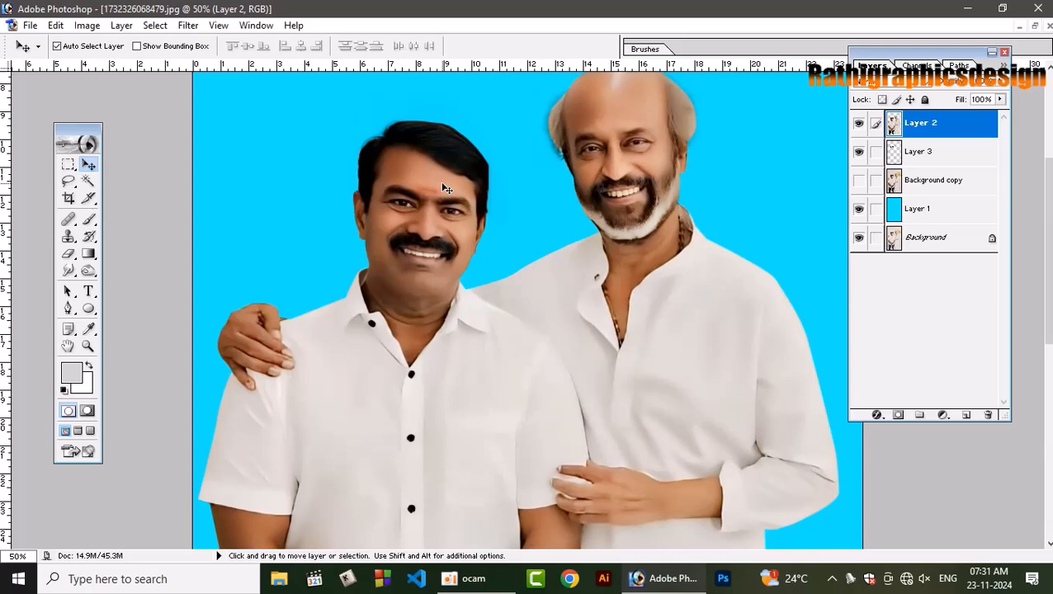
{"action": "key", "text": "ctrl+m"}
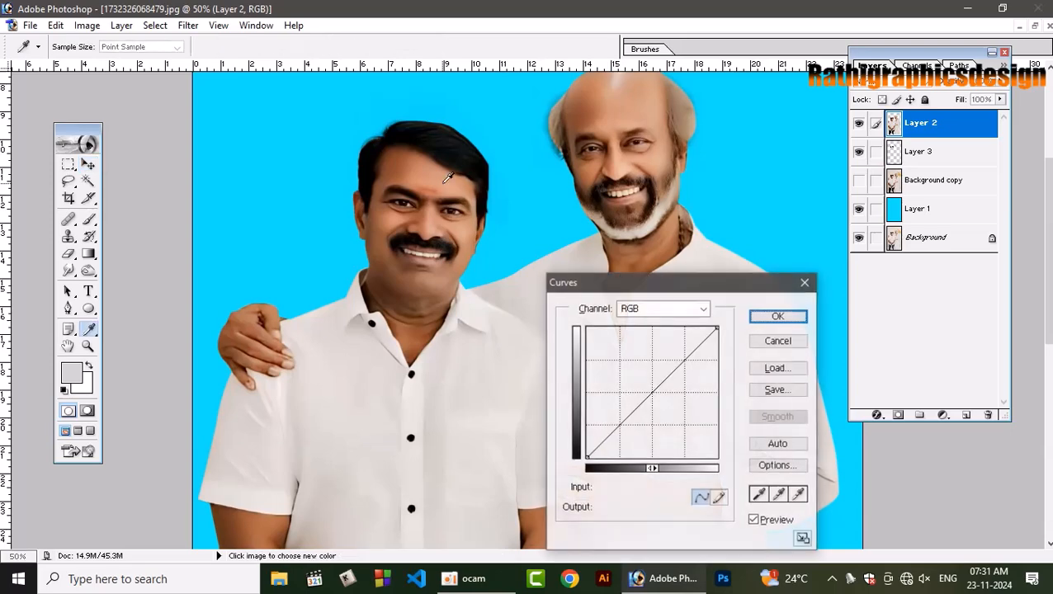
{"action": "left_click", "coordinate": [703, 308]}
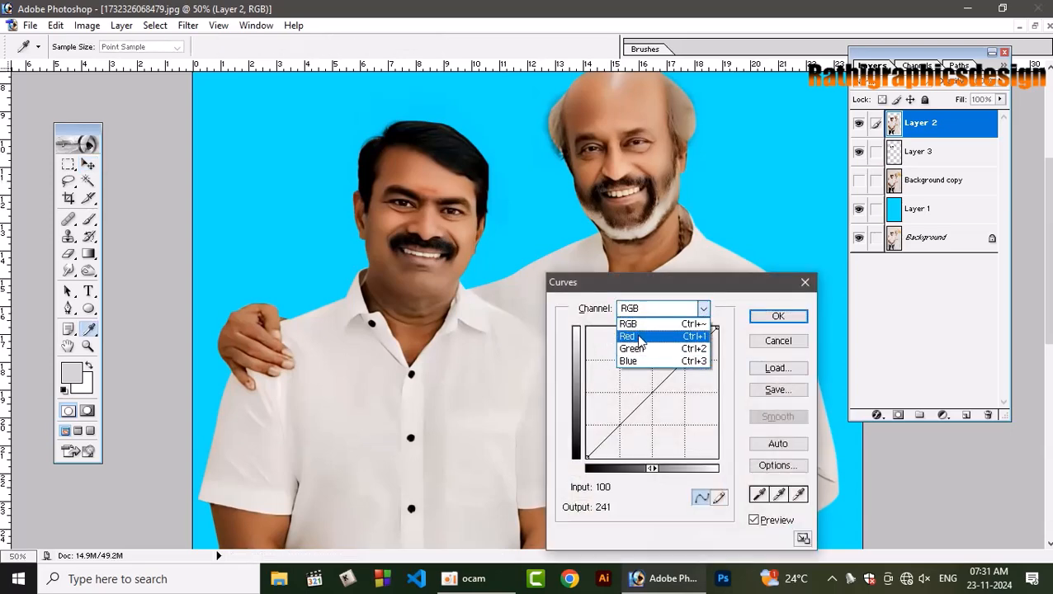
{"action": "left_click", "coordinate": [627, 336]}
{"action": "left_click_drag", "start_coordinate": [648, 389], "coordinate": [650, 389]}
{"action": "left_click", "coordinate": [690, 308]}
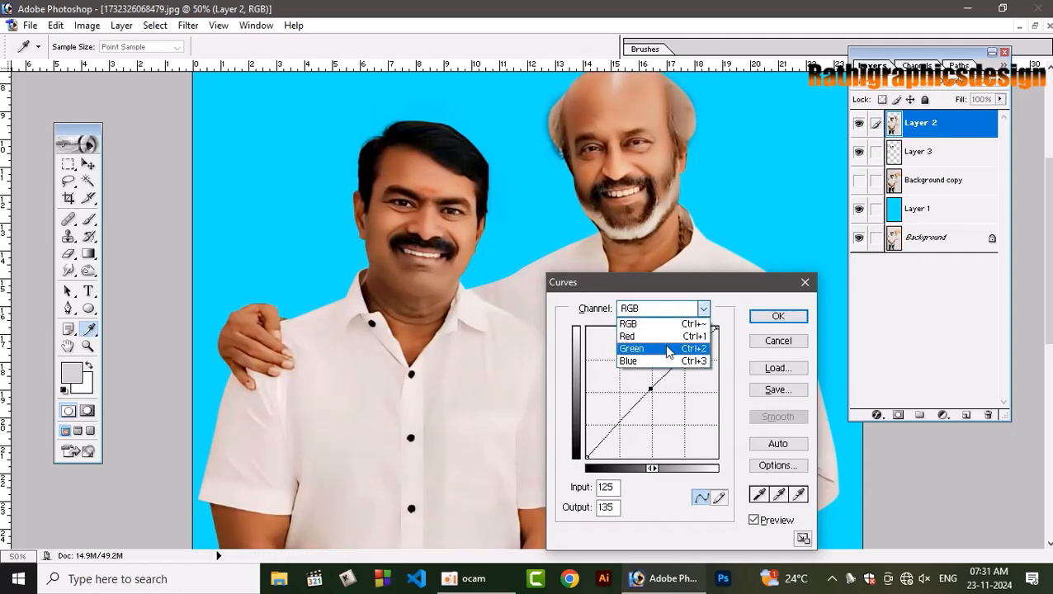
{"action": "left_click", "coordinate": [669, 351]}
{"action": "left_click_drag", "start_coordinate": [649, 391], "coordinate": [651, 388]}
{"action": "key", "text": "Return"}
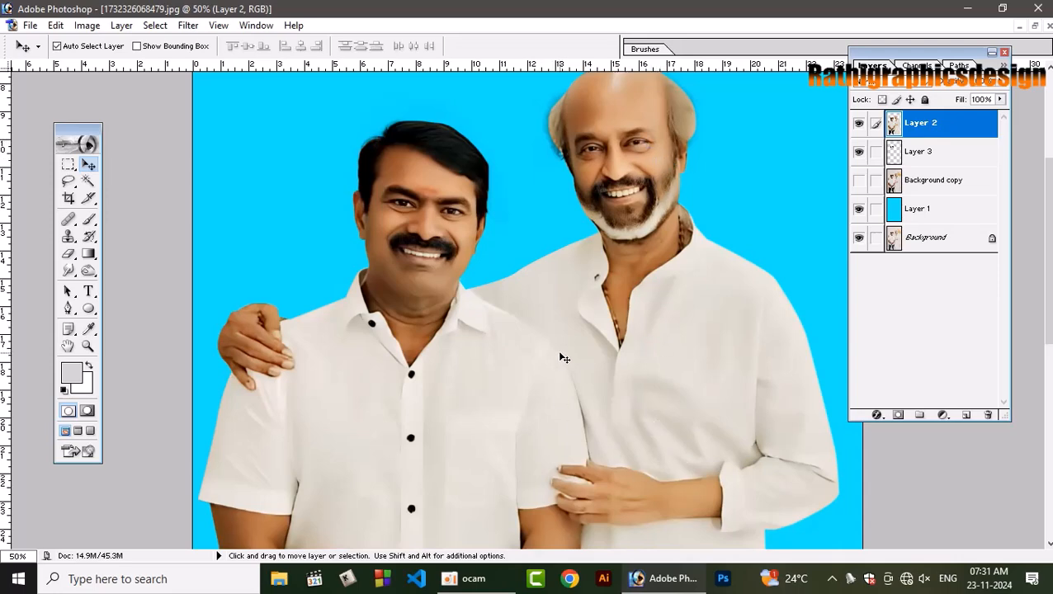
Reset the foreground and background colours to black and white and link Layer 3 to Layer 2.
{"action": "key", "text": "d"}
{"action": "key", "text": "ctrl+0"}
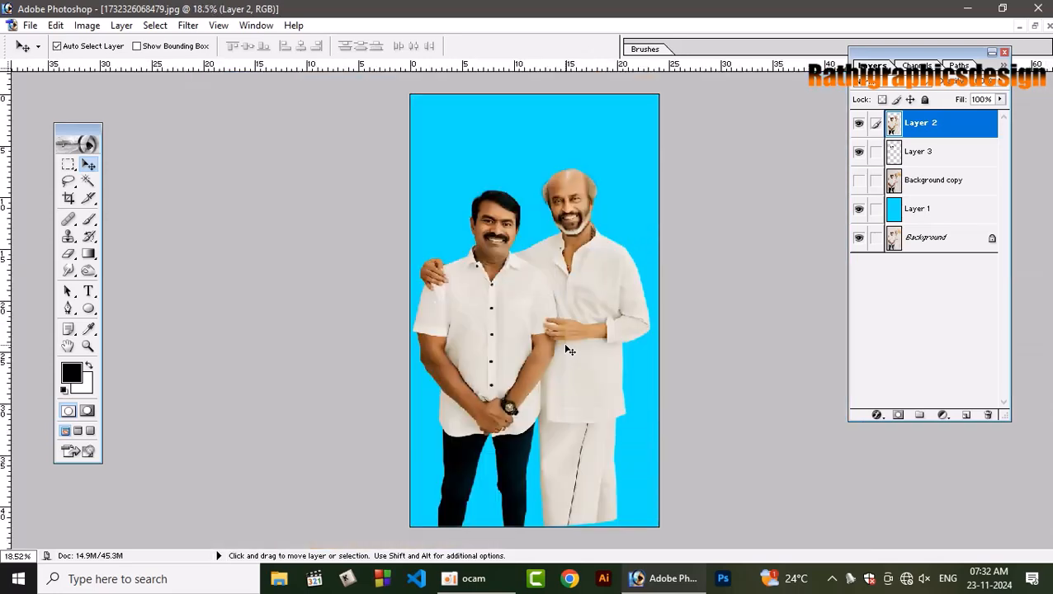
{"action": "left_click", "coordinate": [875, 153]}
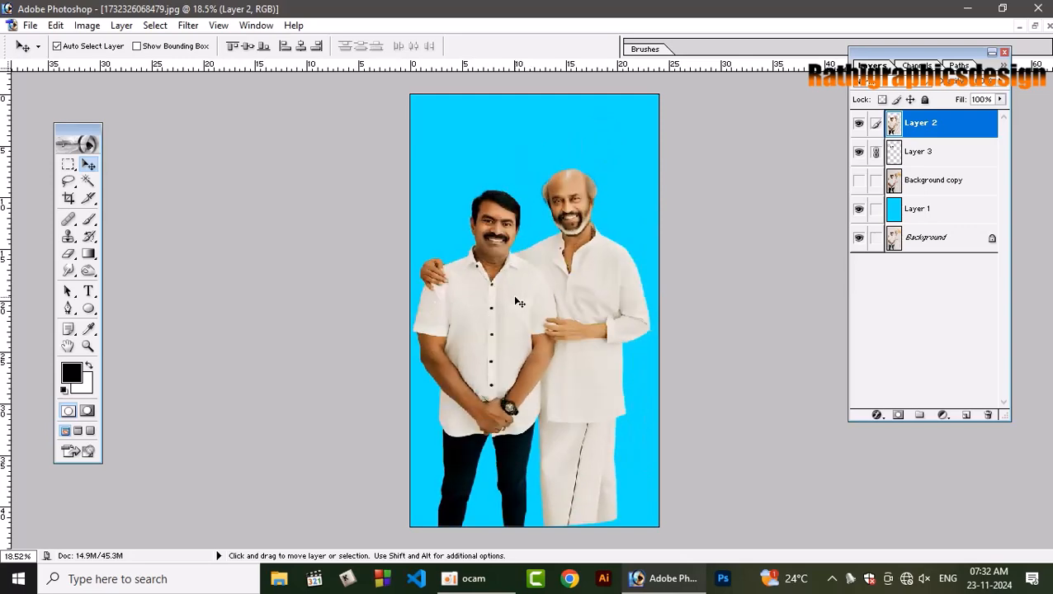
Create a new RGB document 10 inches wide and 15 inches high at 300 pixels/inch with white contents.
{"action": "key", "text": "ctrl+n"}
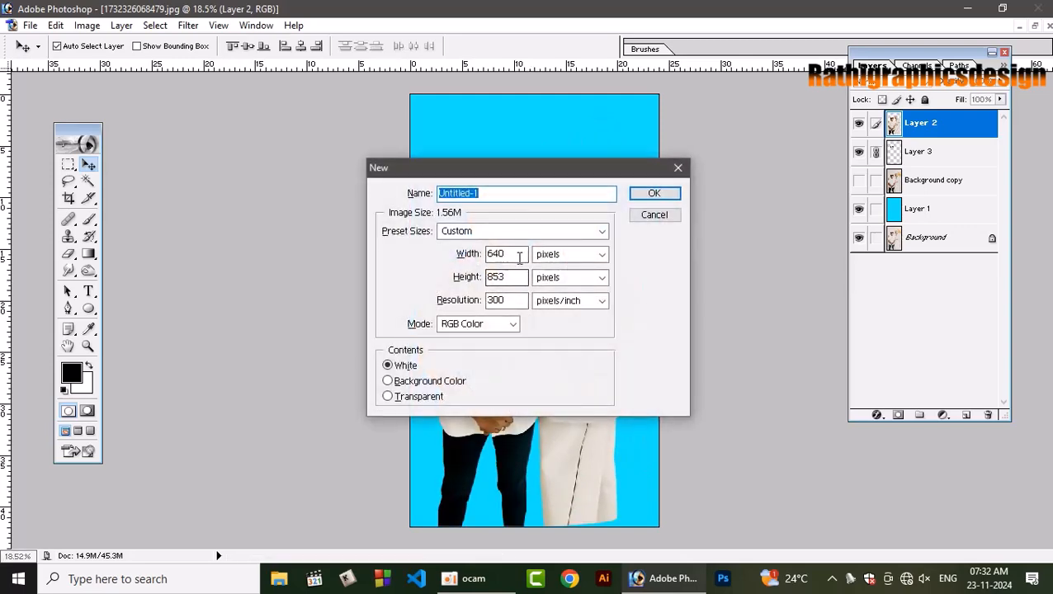
{"action": "left_click_drag", "start_coordinate": [518, 257], "coordinate": [402, 262]}
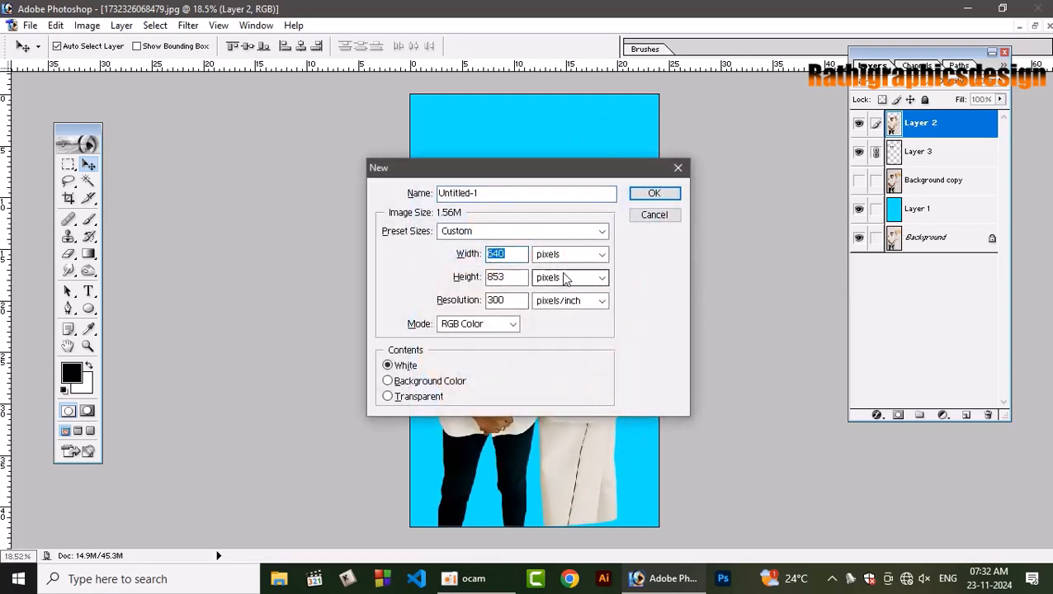
{"action": "type", "text": "15"}
{"action": "key", "text": "Tab"}
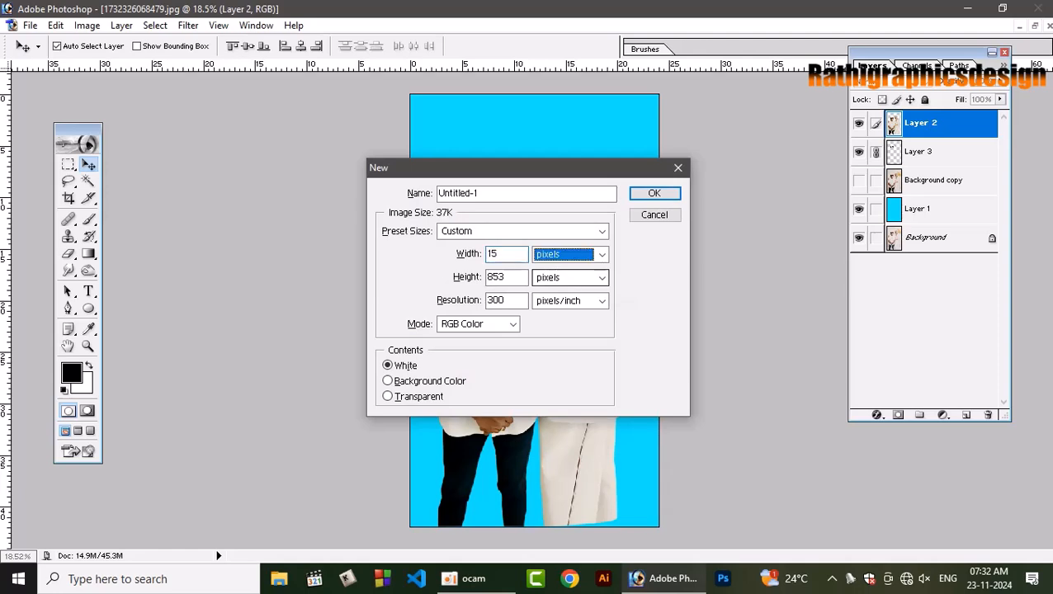
{"action": "double_click", "coordinate": [510, 252]}
{"action": "type", "text": "10"}
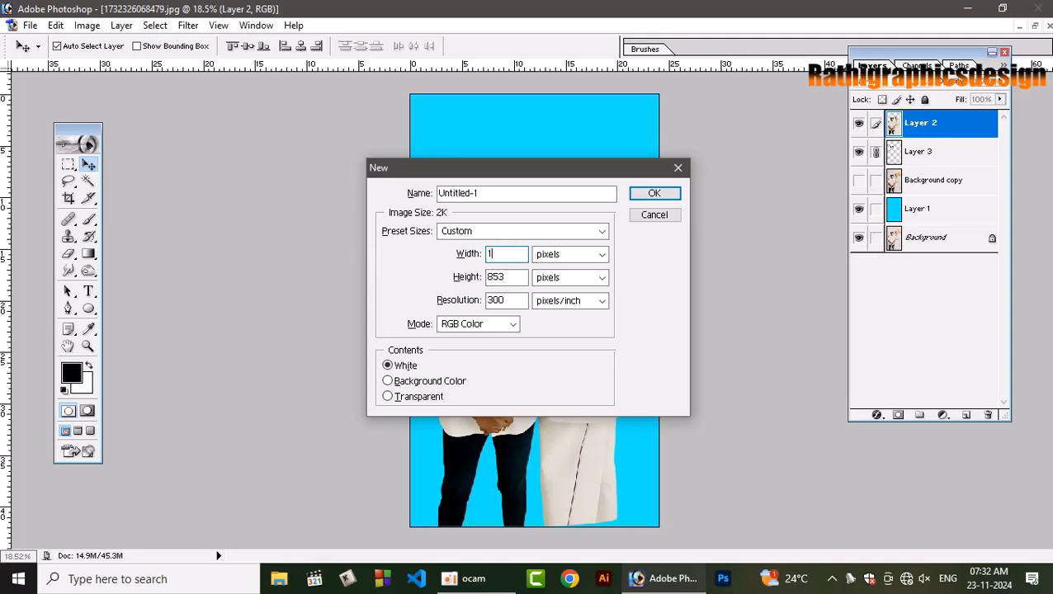
{"action": "key", "text": "Tab"}
{"action": "key", "text": "Down"}
{"action": "key", "text": "Tab"}
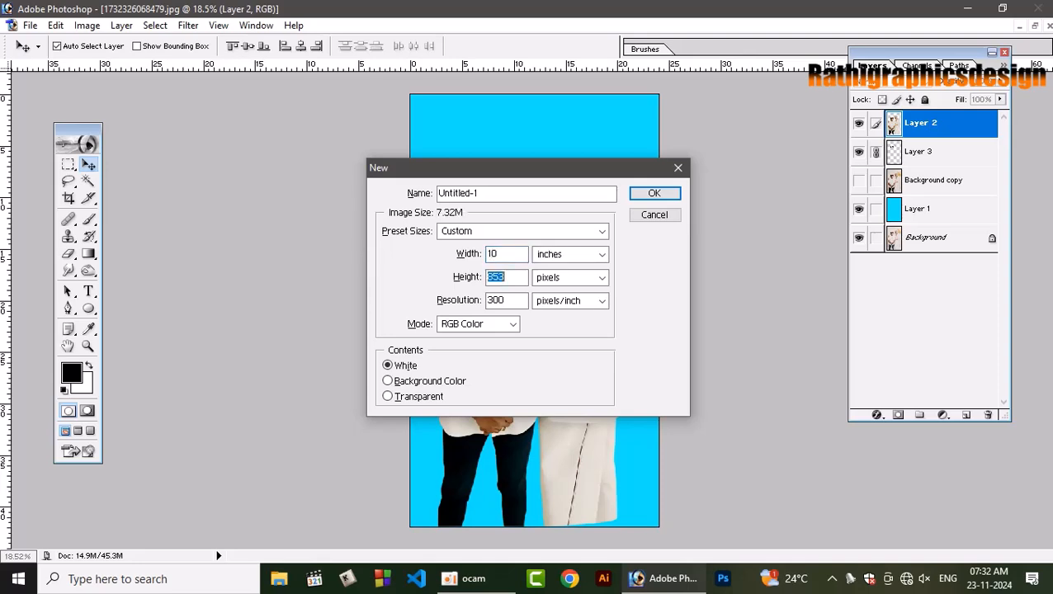
{"action": "type", "text": "15"}
{"action": "key", "text": "Tab"}
{"action": "key", "text": "Down"}
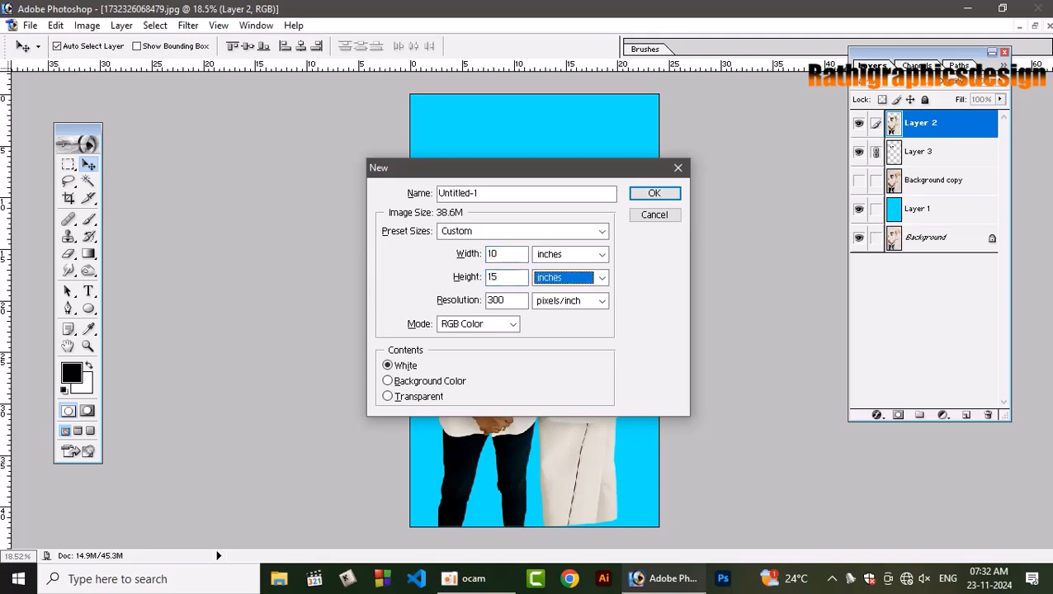
{"action": "key", "text": "Tab"}
{"action": "key", "text": "Return"}
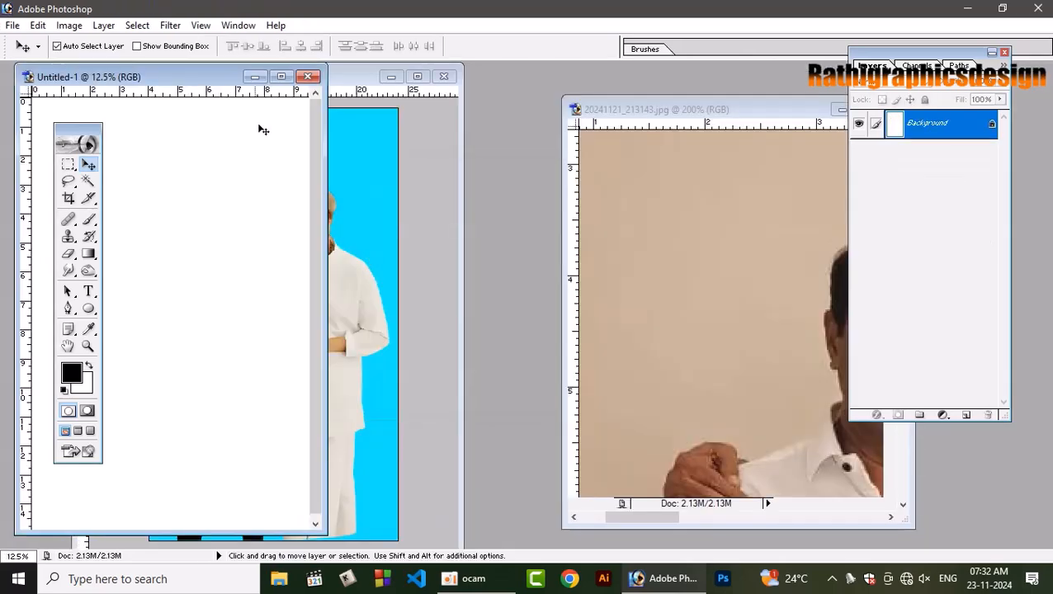
Copy the linked cutout layers of the two men from the cyan document into the blank document.
{"action": "left_click", "coordinate": [281, 76]}
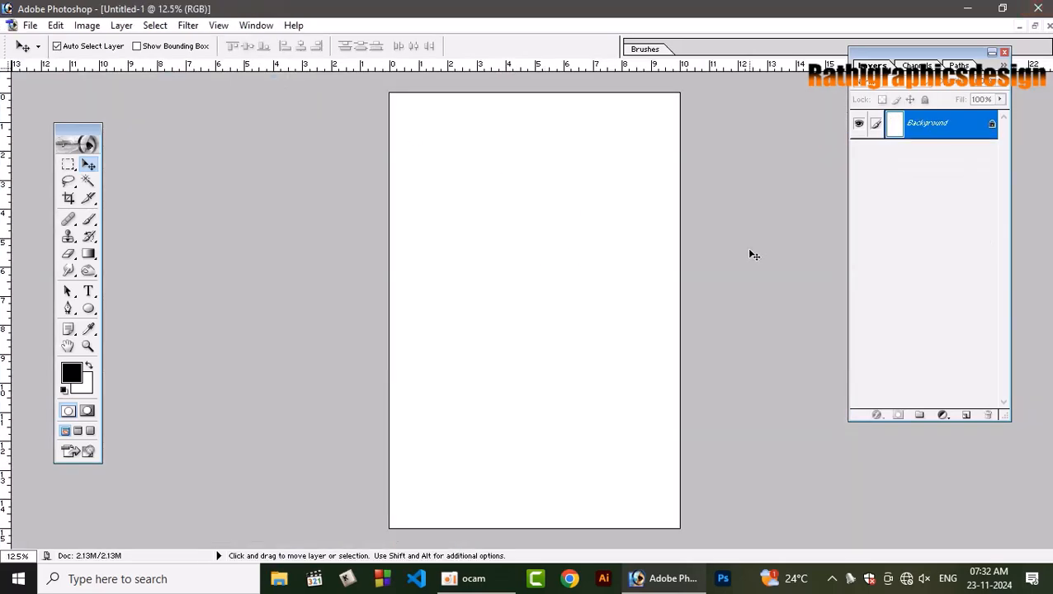
{"action": "left_click", "coordinate": [1035, 26]}
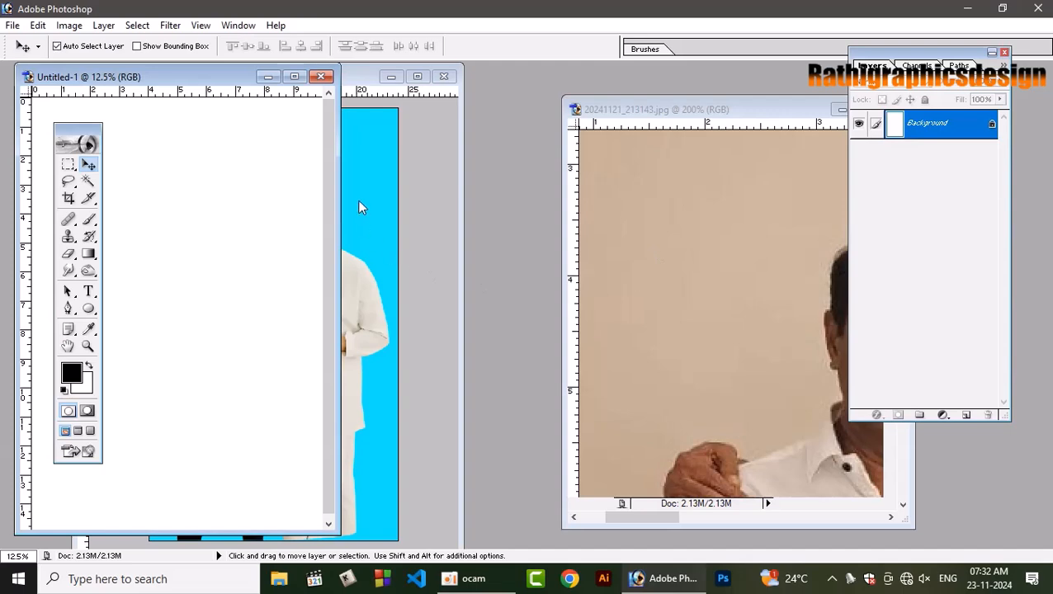
{"action": "left_click", "coordinate": [358, 208]}
{"action": "key", "text": "ctrl+0"}
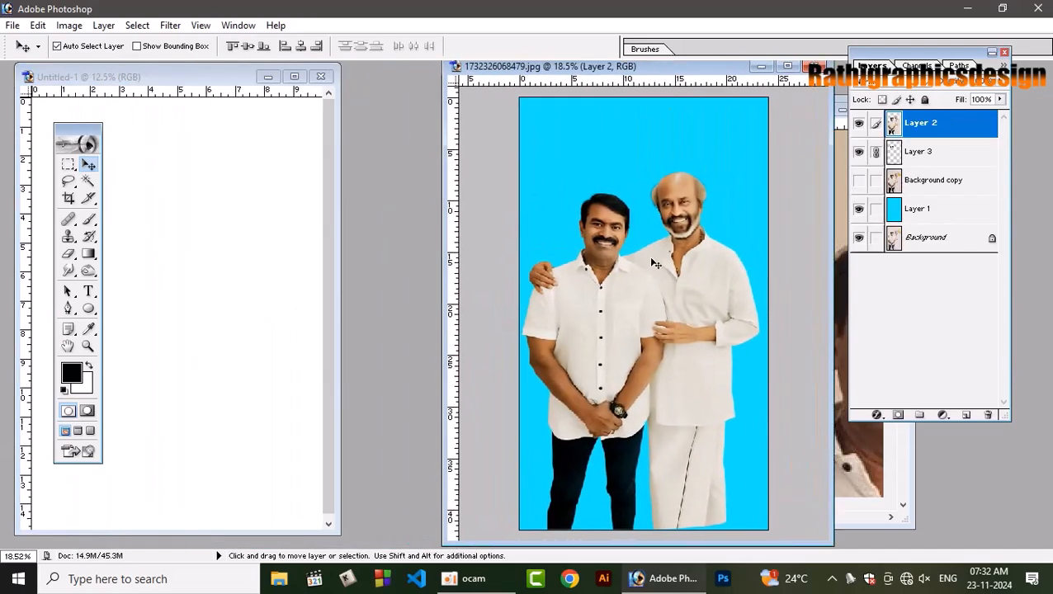
{"action": "left_click_drag", "start_coordinate": [686, 294], "coordinate": [190, 215]}
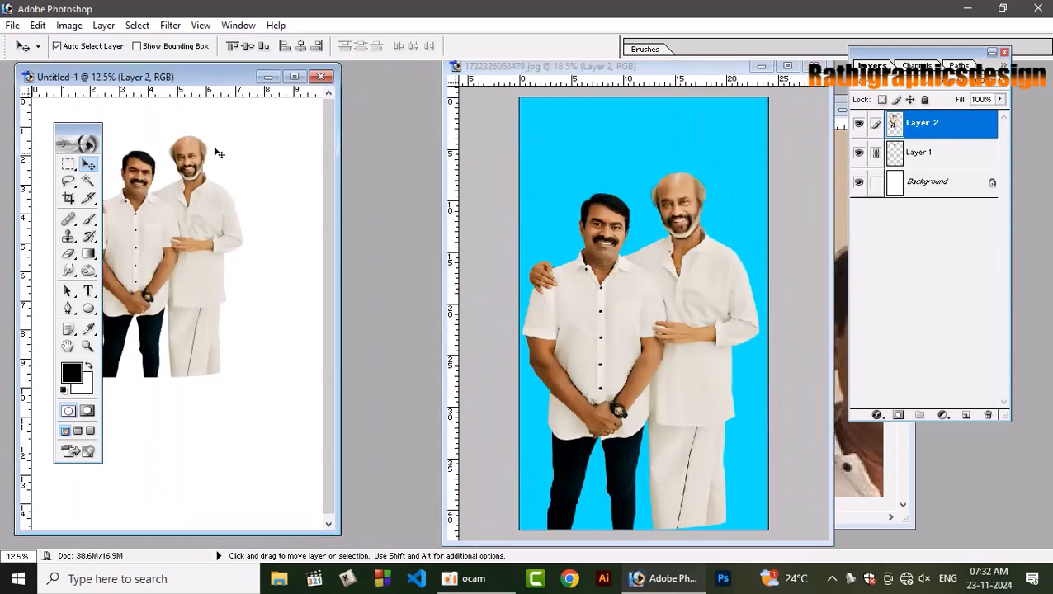
Scale the linked cutout layers to about 161% and position the men against the lower edge of the canvas.
{"action": "left_click", "coordinate": [298, 78]}
{"action": "left_click_drag", "start_coordinate": [534, 291], "coordinate": [538, 444]}
{"action": "key", "text": "ctrl+t"}
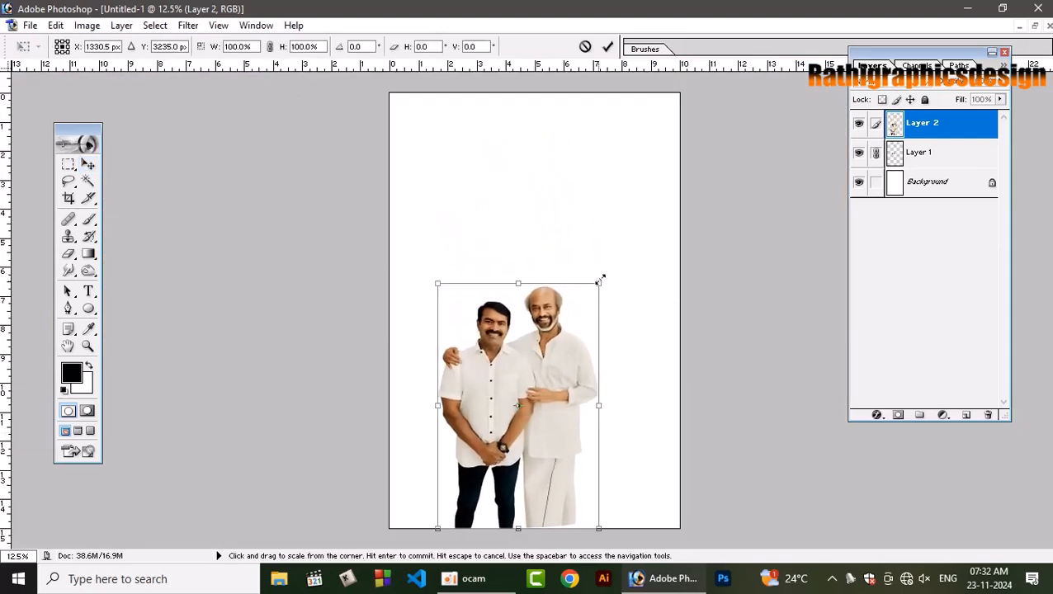
{"action": "left_click_drag", "start_coordinate": [597, 280], "coordinate": [647, 155]}
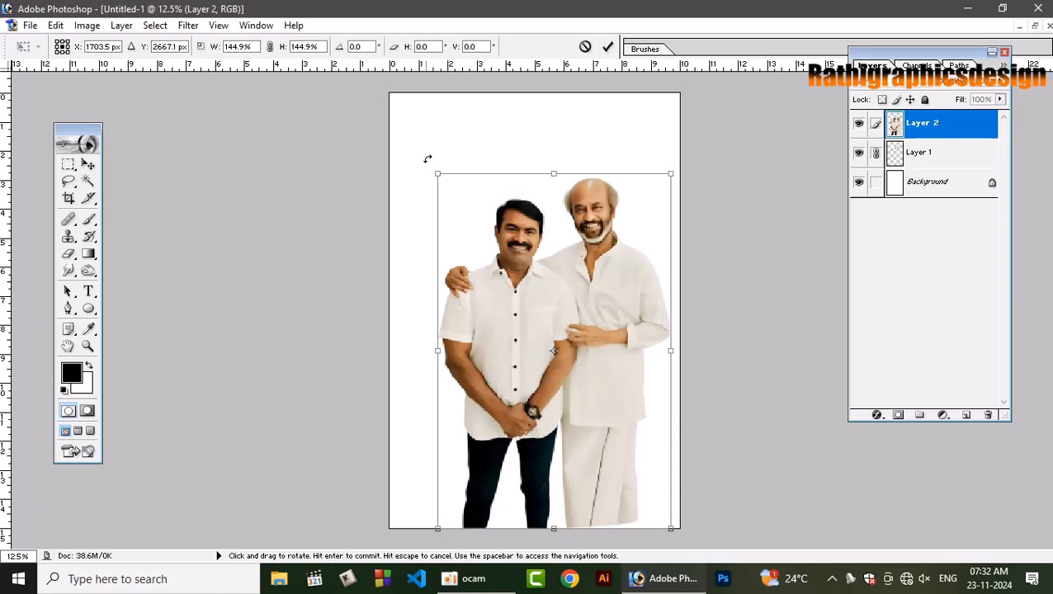
{"action": "left_click_drag", "start_coordinate": [436, 173], "coordinate": [411, 133]}
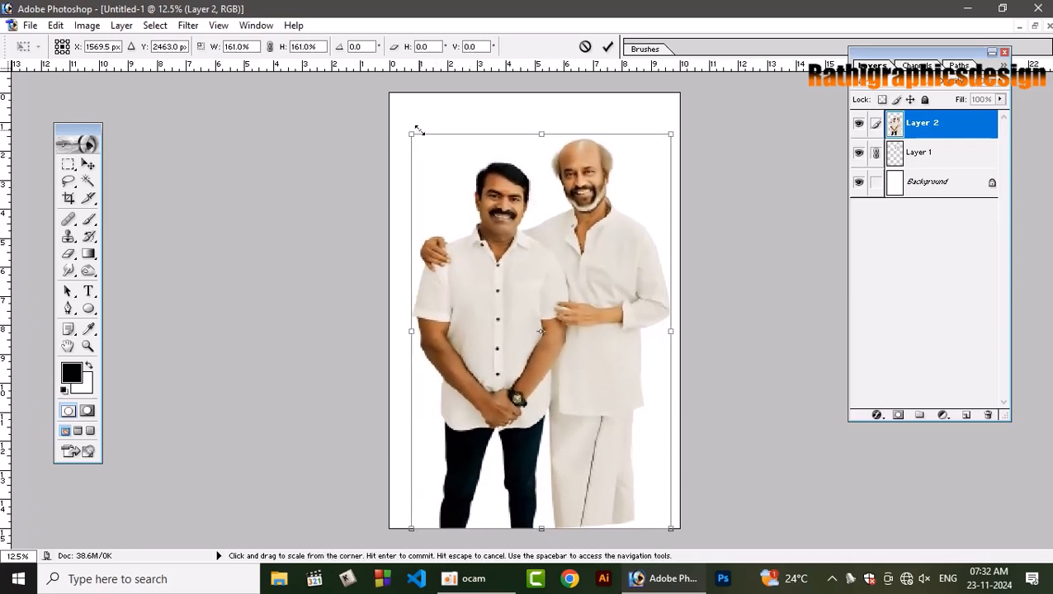
{"action": "key", "text": "Return"}
{"action": "left_click_drag", "start_coordinate": [605, 289], "coordinate": [603, 300]}
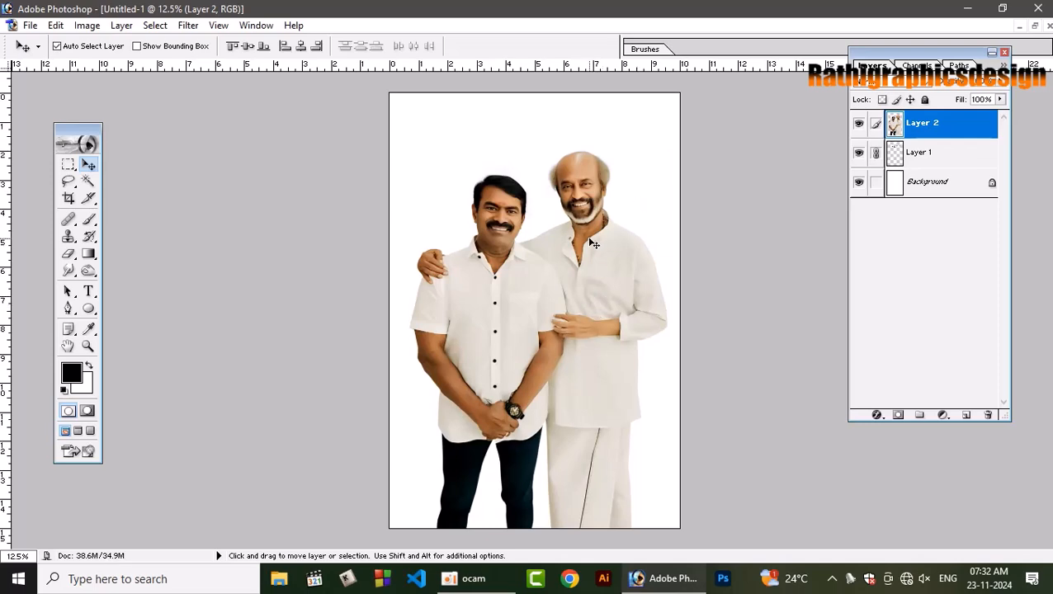
Save the document on the Desktop in Photoshop format as "15 x 10 frame" with its layers.
{"action": "key", "text": "ctrl+s"}
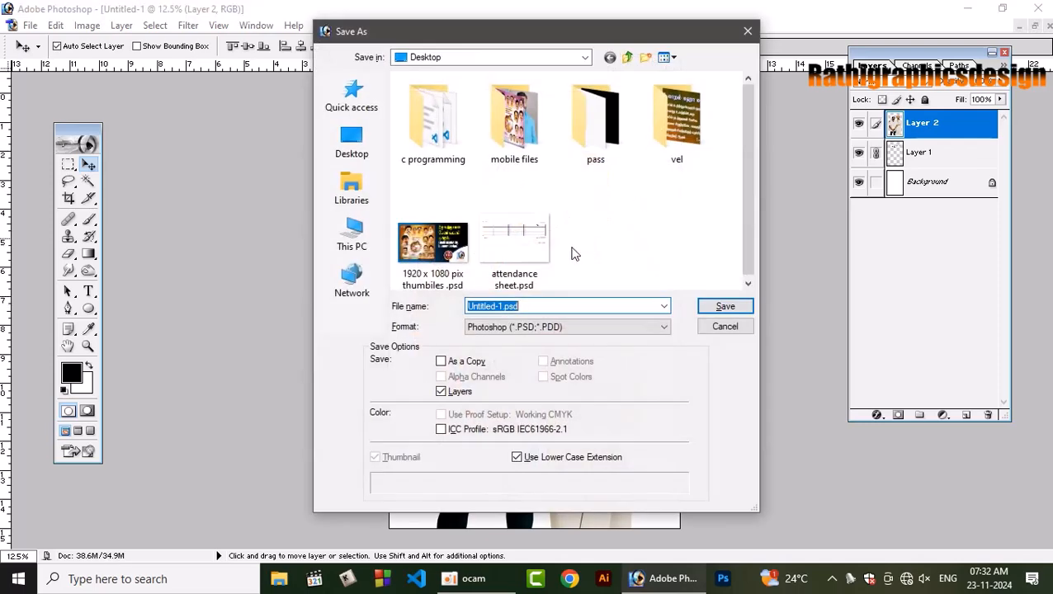
{"action": "type", "text": "15 x"}
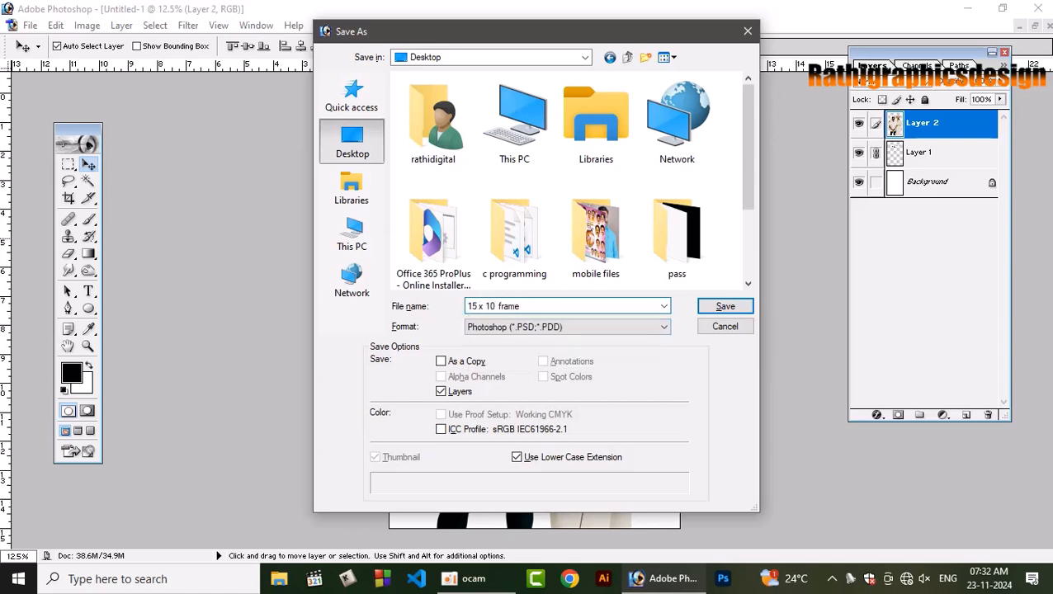
{"action": "type", "text": "10 frame"}
{"action": "key", "text": "Return"}
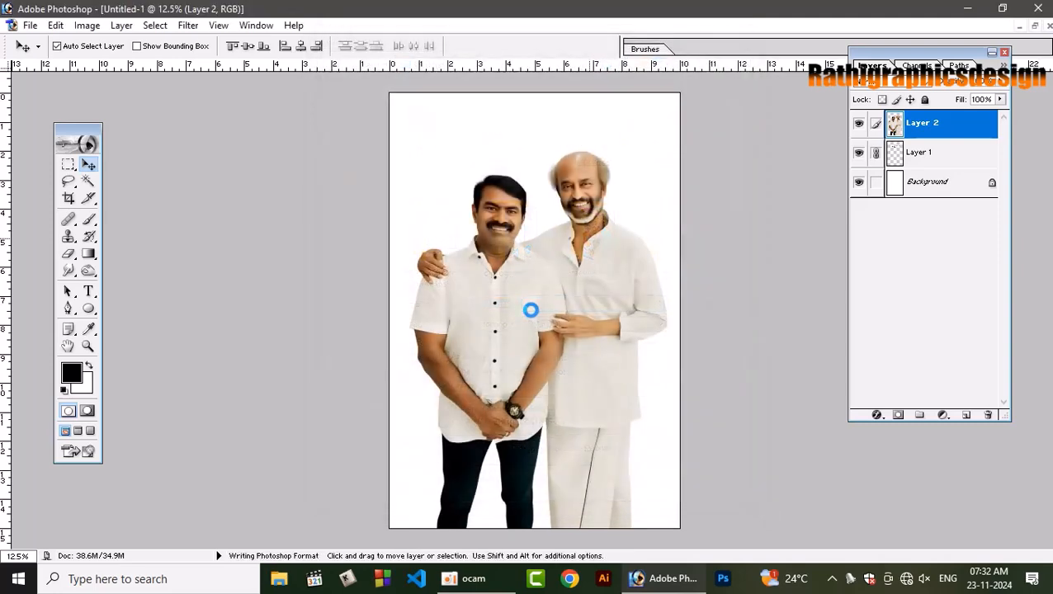
Nudge the linked layers of the two men slightly to the left on the canvas.
{"action": "key", "text": "shift+Left"}
{"action": "key", "text": "shift+Left"}
{"action": "key", "text": "shift+Left"}
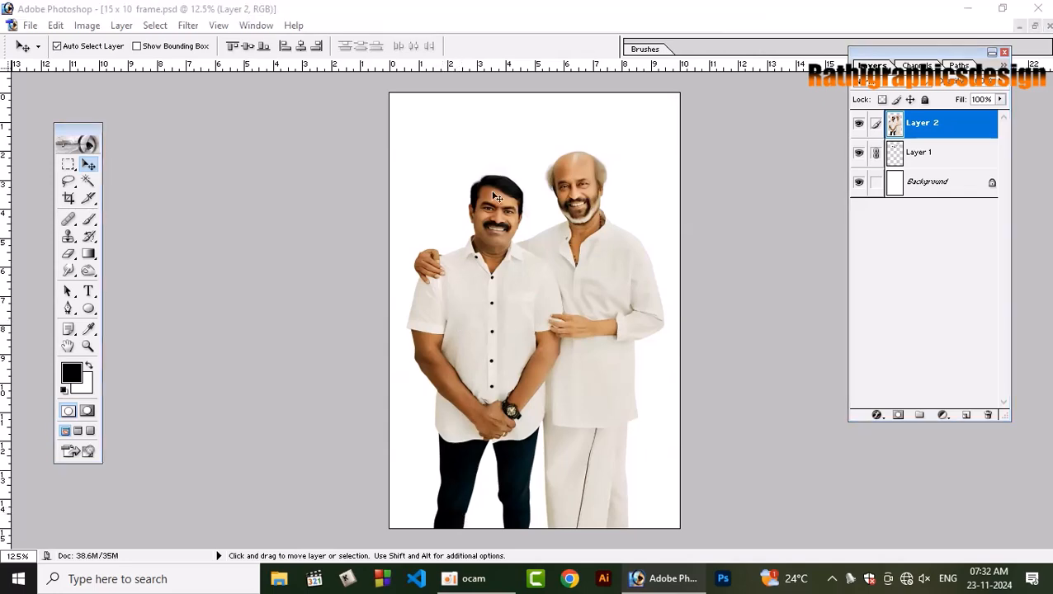
Open the orange painted image from the 2024 > colour background folder on New Volume (F:) in Photoshop.
{"action": "key", "text": "super+e"}
{"action": "left_click", "coordinate": [74, 498]}
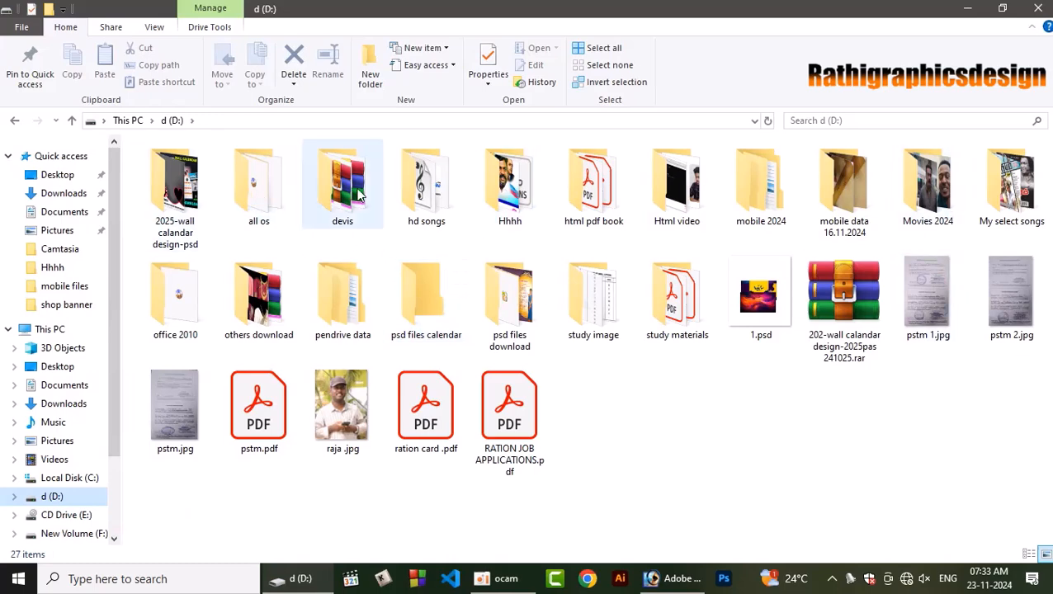
{"action": "left_click", "coordinate": [75, 534]}
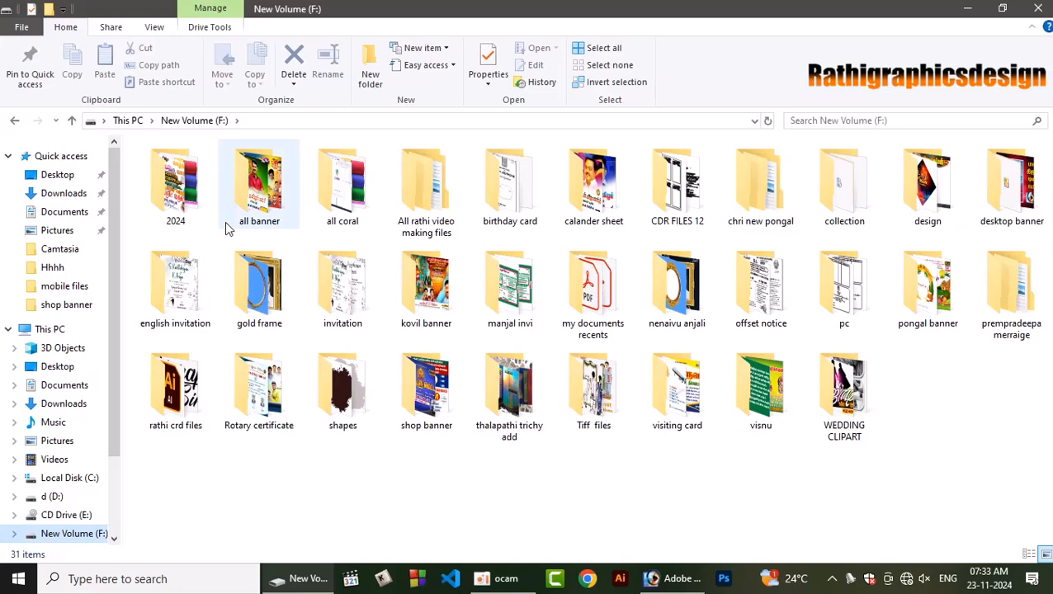
{"action": "double_click", "coordinate": [183, 223]}
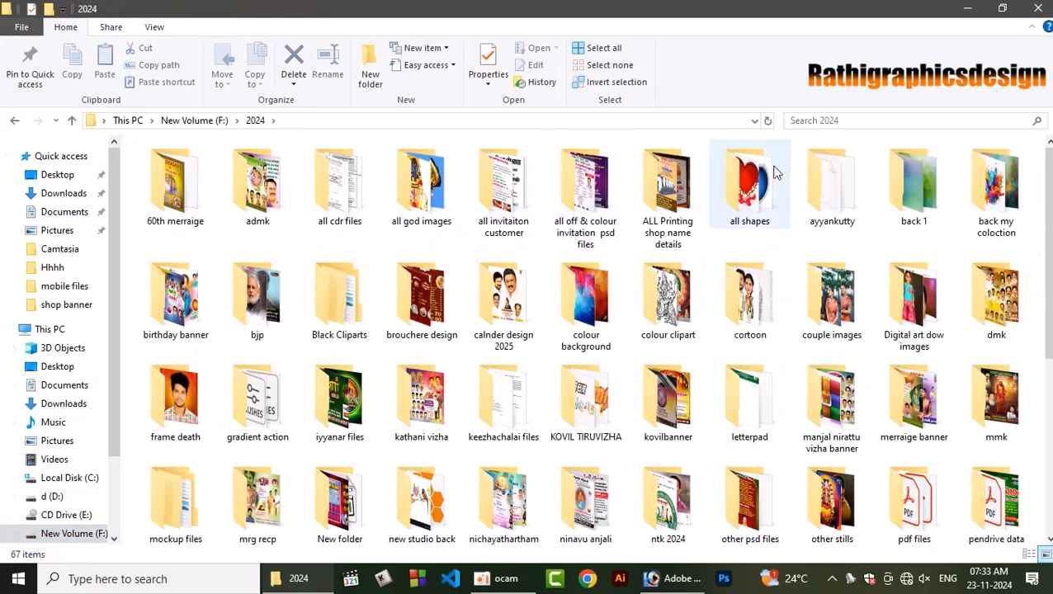
{"action": "double_click", "coordinate": [568, 321]}
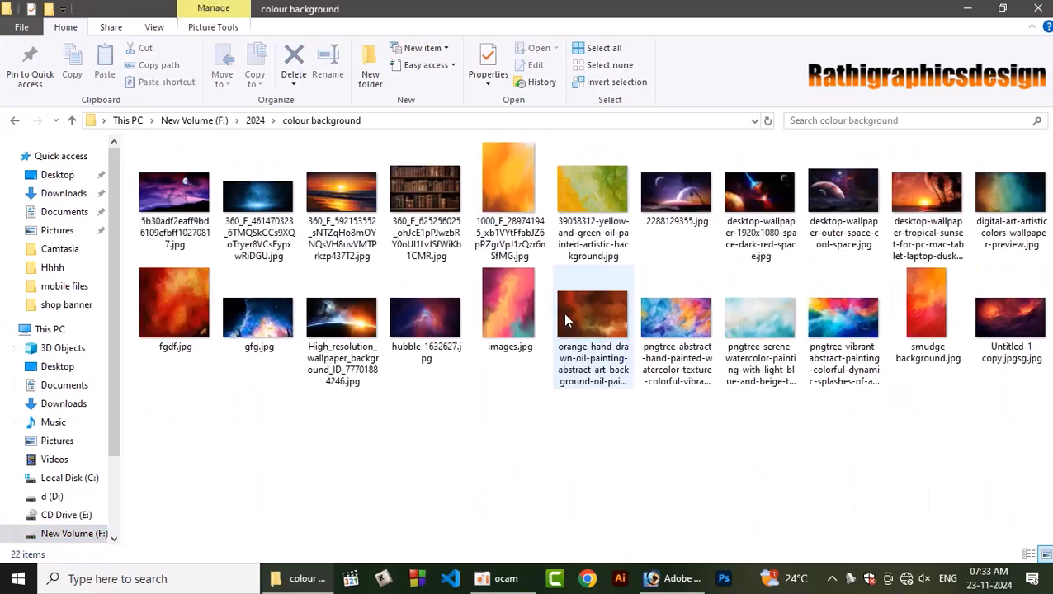
{"action": "left_click", "coordinate": [519, 177]}
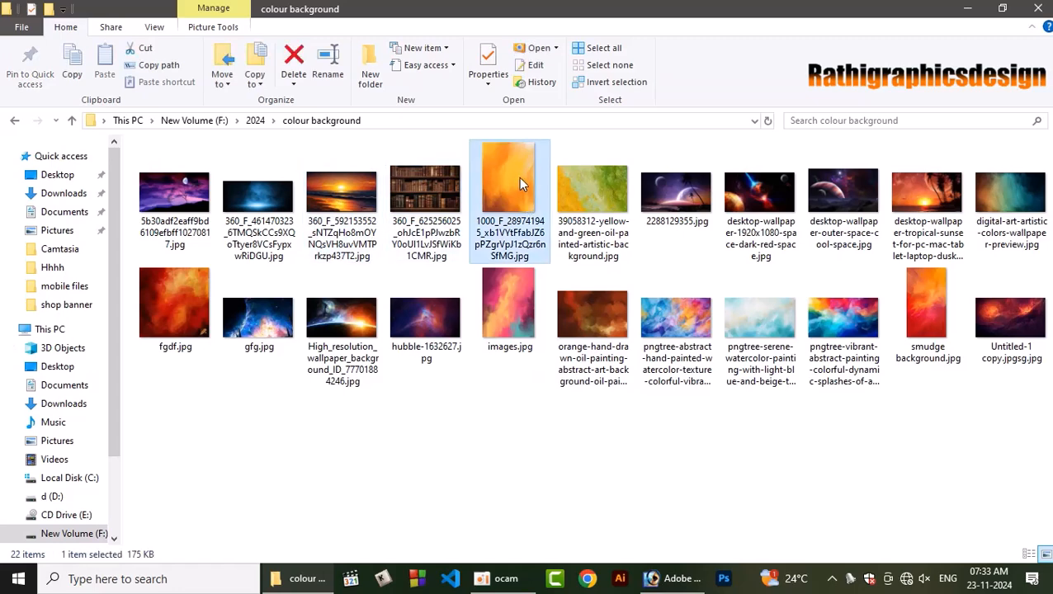
{"action": "left_click_drag", "start_coordinate": [509, 171], "coordinate": [343, 245]}
Copy the orange painted image into the cyan document of the two men and return to the floating document windows.
{"action": "left_click_drag", "start_coordinate": [360, 190], "coordinate": [640, 157]}
{"action": "left_click", "coordinate": [787, 66]}
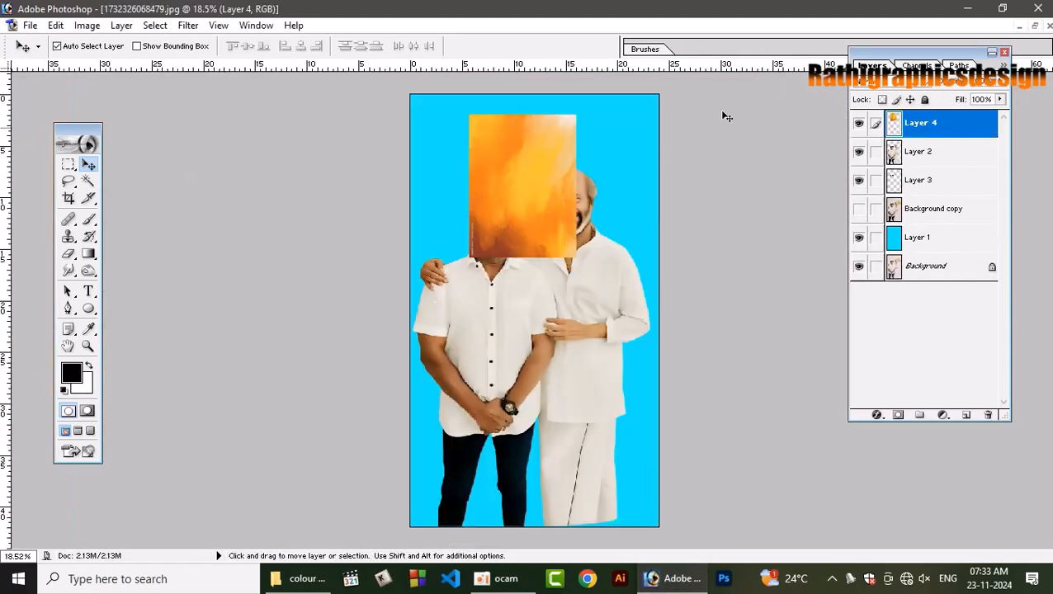
{"action": "left_click", "coordinate": [1035, 26]}
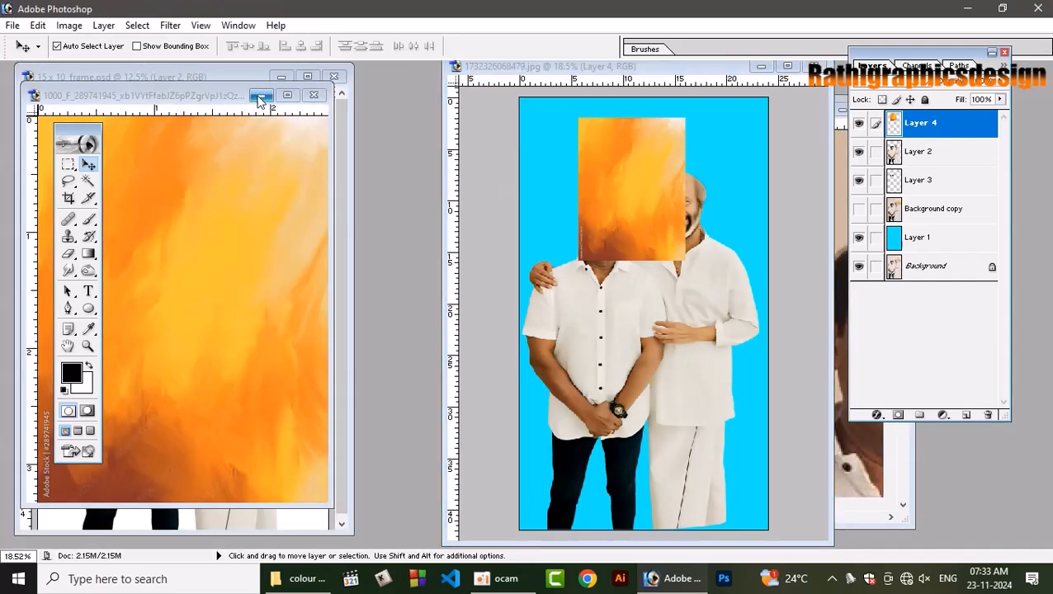
Copy the orange painted image into the 15 x 10 frame document as a new layer and enlarge that document's window.
{"action": "left_click", "coordinate": [260, 98]}
{"action": "left_click_drag", "start_coordinate": [206, 89], "coordinate": [536, 90]}
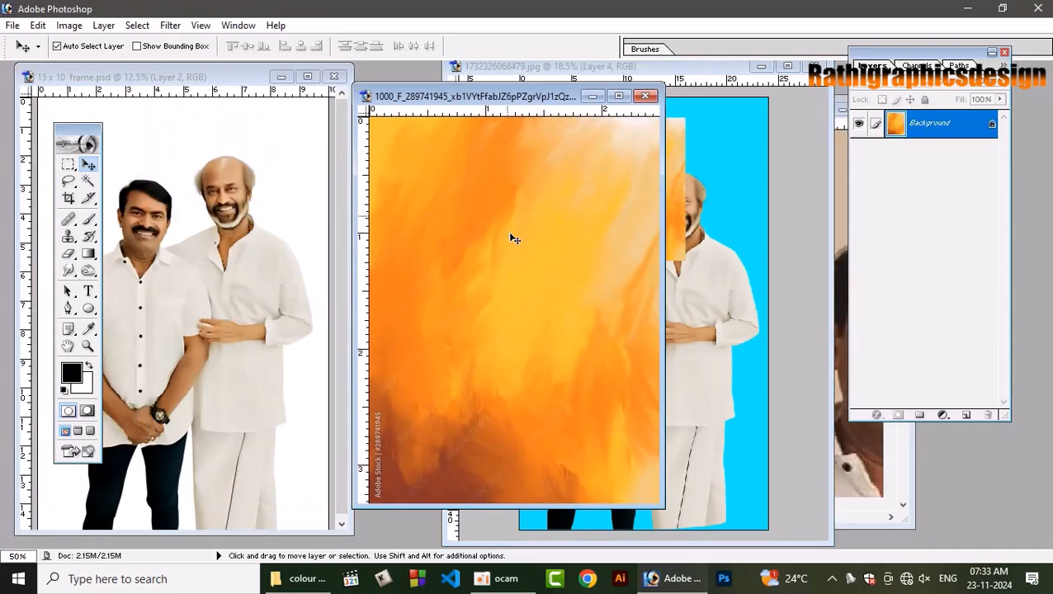
{"action": "left_click_drag", "start_coordinate": [507, 231], "coordinate": [310, 107]}
{"action": "left_click", "coordinate": [307, 76]}
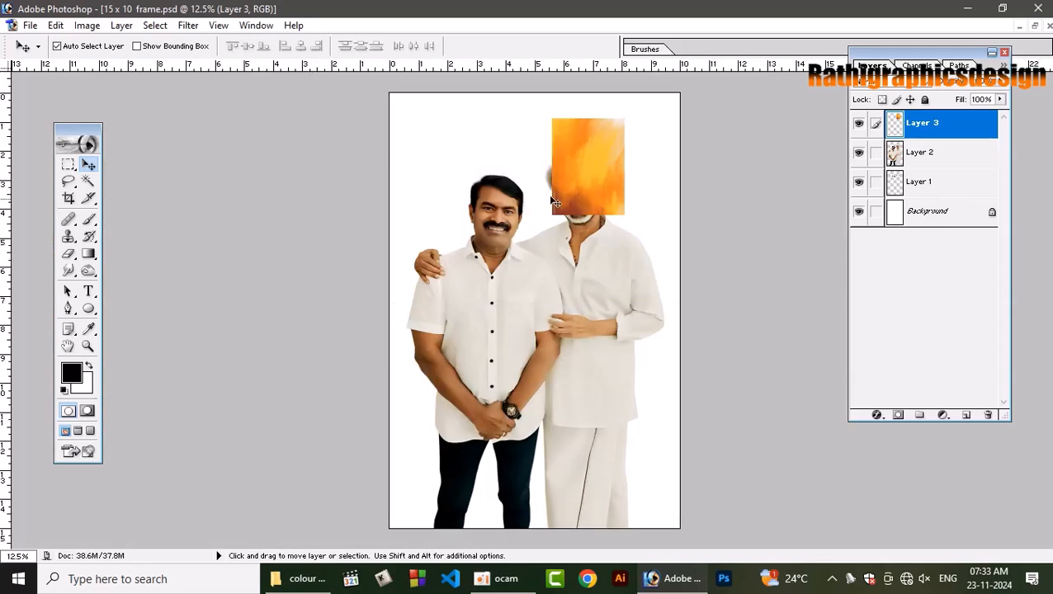
Fit the orange painted layer to the whole canvas from its lower-left corner and place it behind the two men.
{"action": "left_click_drag", "start_coordinate": [576, 165], "coordinate": [428, 472]}
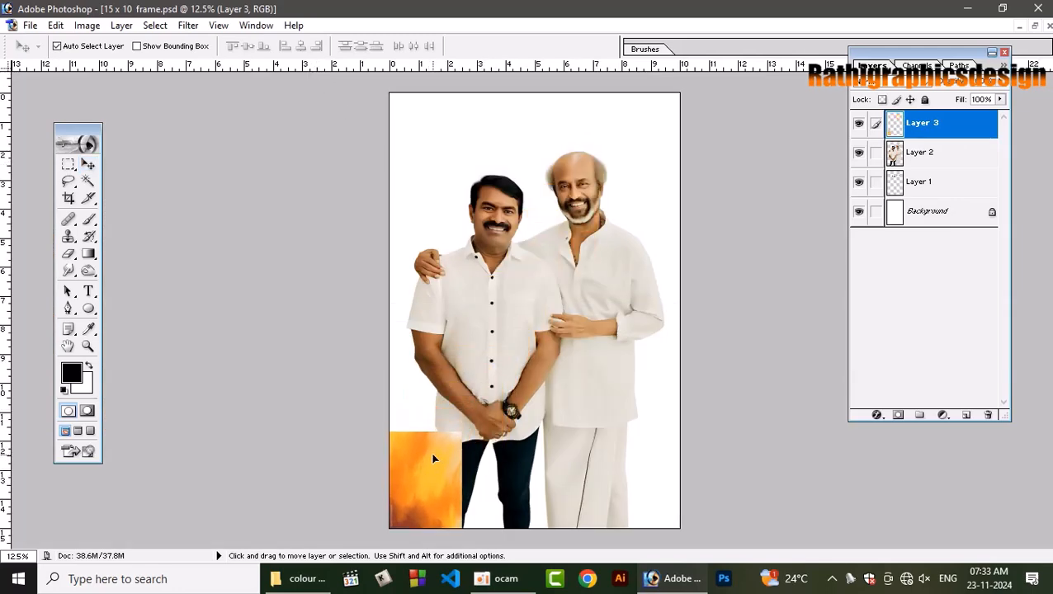
{"action": "key", "text": "ctrl+t"}
{"action": "left_click_drag", "start_coordinate": [461, 432], "coordinate": [679, 92]}
{"action": "key", "text": "Return"}
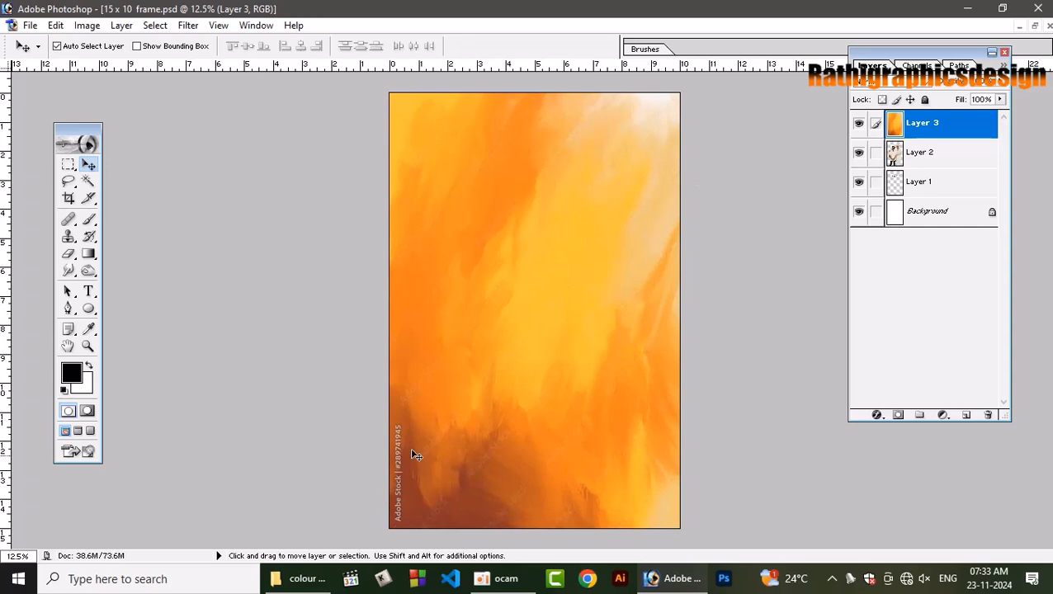
{"action": "key", "text": "ctrl+shift+bracketleft"}
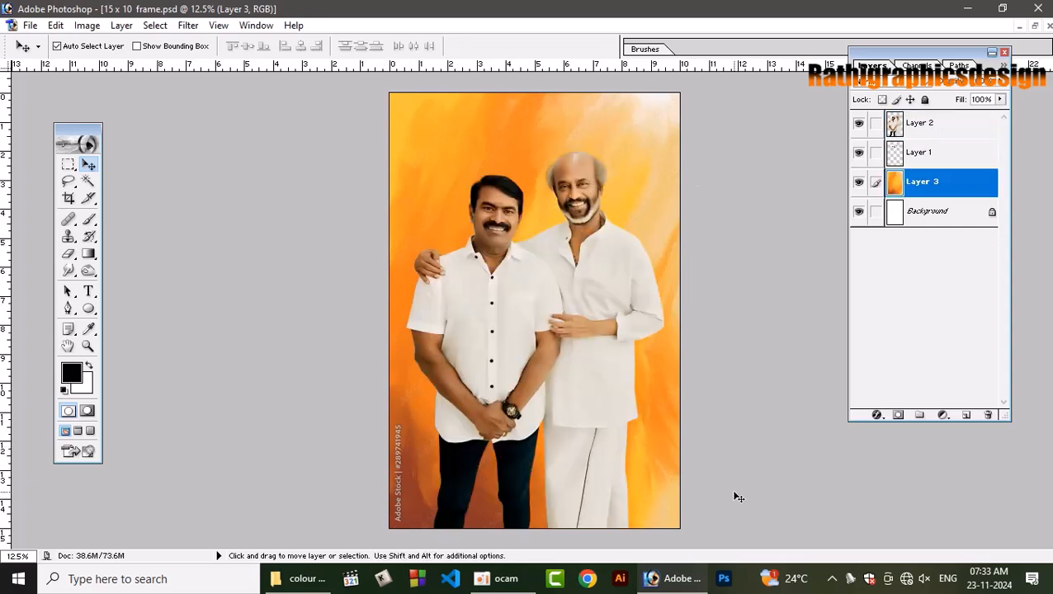
Apply a Gaussian Blur with an 11.5 pixel radius to the orange background layer.
{"action": "left_click", "coordinate": [190, 28]}
{"action": "mouse_move", "coordinate": [208, 141]}
{"action": "left_click", "coordinate": [428, 177]}
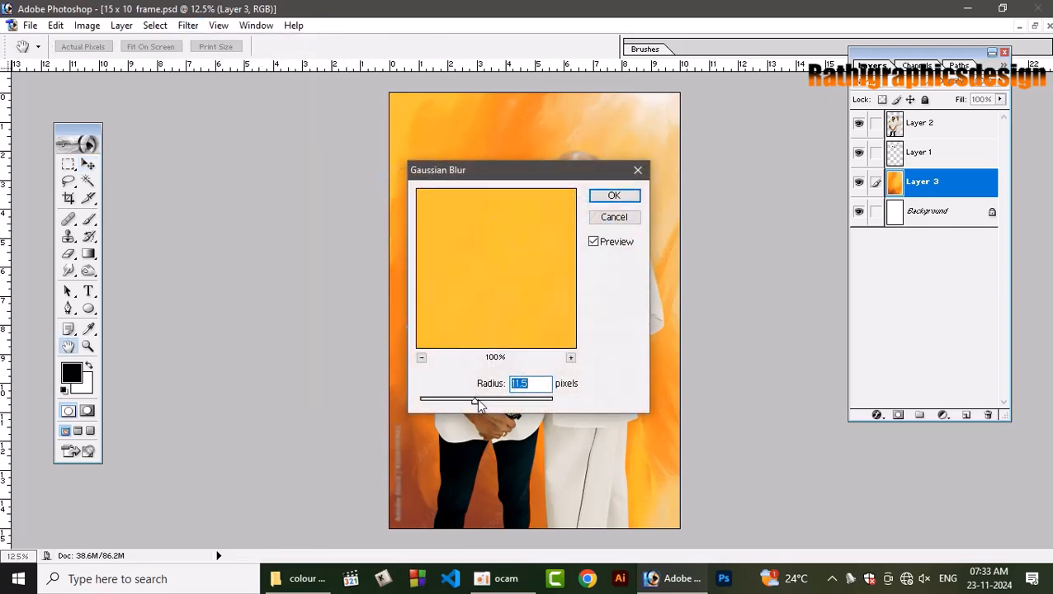
{"action": "key", "text": "Return"}
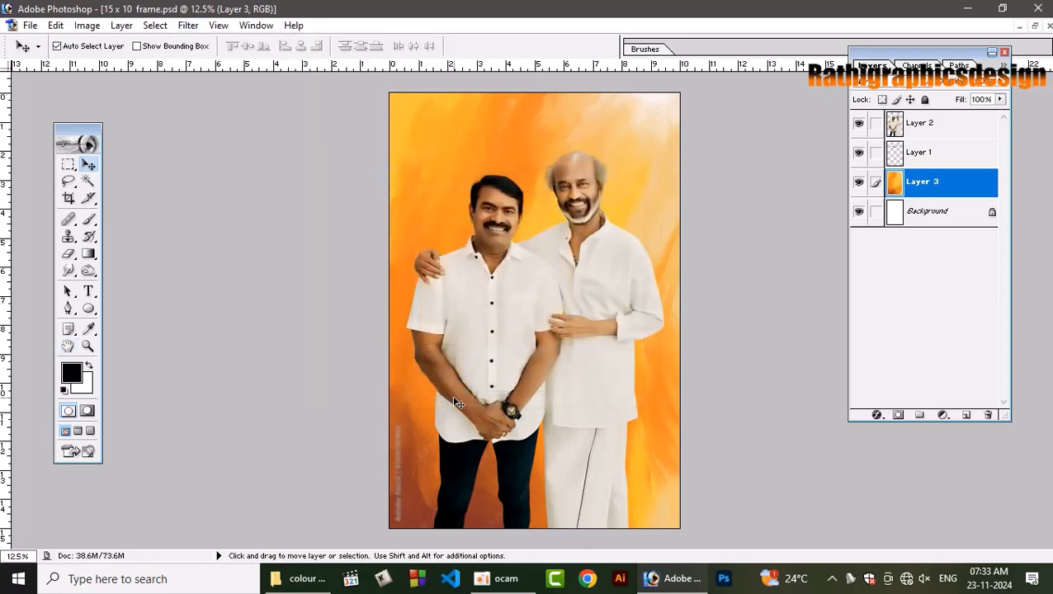
Smudge out the vertical stock watermark in the orange background's lower-left corner with a 300 px brush at 50% strength.
{"action": "key", "text": "r"}
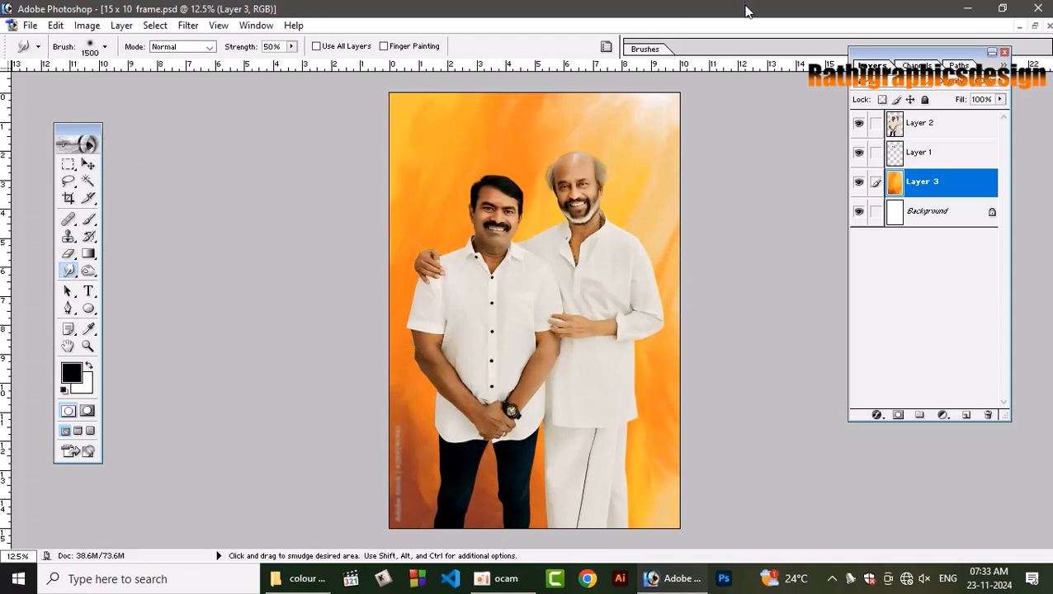
{"action": "left_click", "coordinate": [642, 50]}
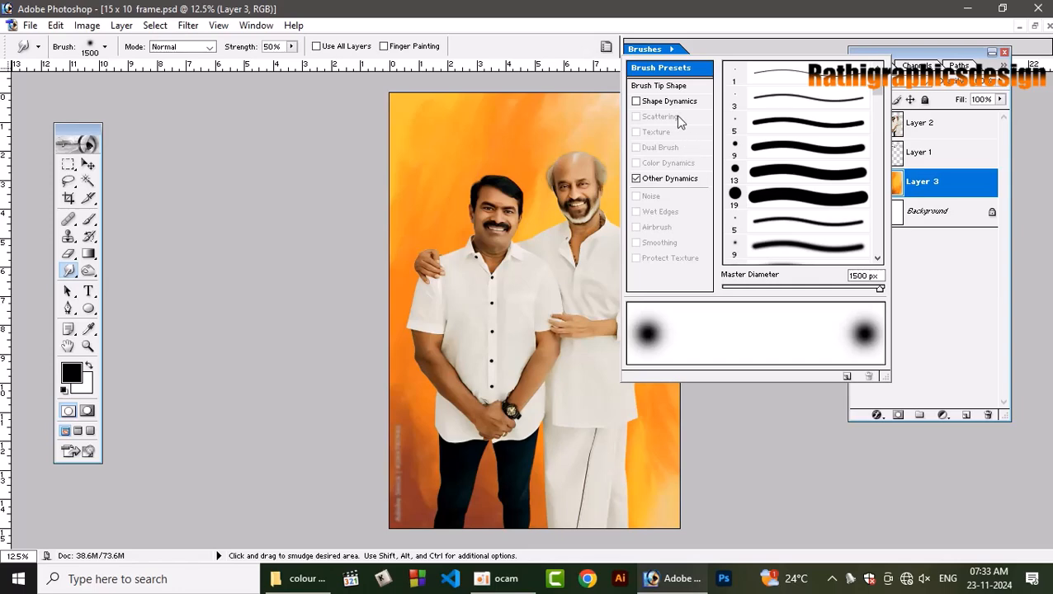
{"action": "left_click", "coordinate": [669, 88]}
{"action": "left_click", "coordinate": [420, 398]}
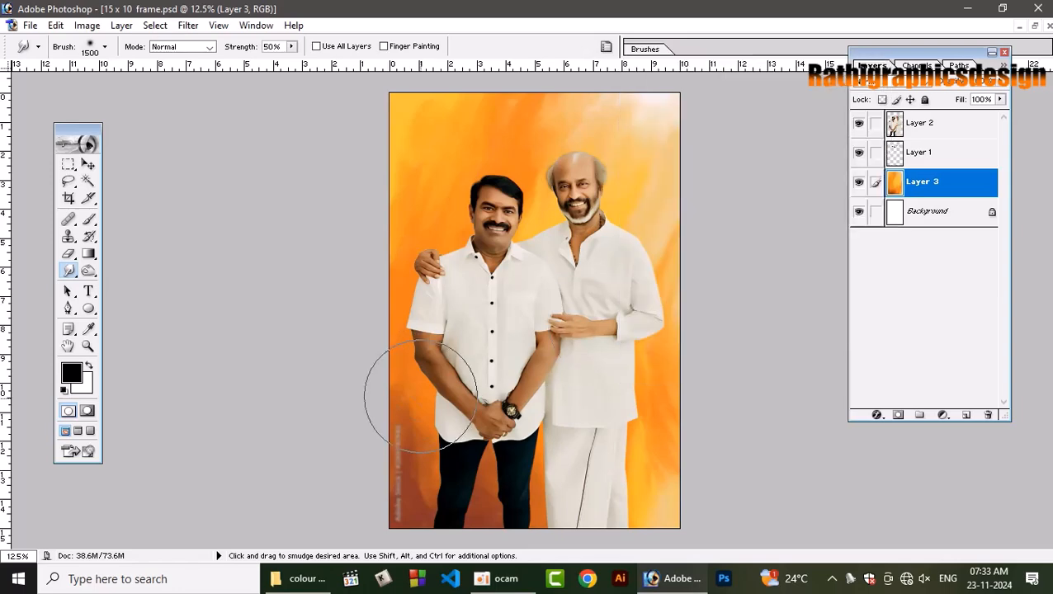
{"action": "key", "text": "bracketleft"}
{"action": "key", "text": "bracketleft"}
{"action": "key", "text": "bracketleft"}
{"action": "key", "text": "bracketleft"}
{"action": "key", "text": "bracketleft"}
{"action": "key", "text": "bracketleft"}
{"action": "key", "text": "bracketleft"}
{"action": "key", "text": "bracketleft"}
{"action": "key", "text": "bracketleft"}
{"action": "key", "text": "bracketleft"}
{"action": "key", "text": "bracketleft"}
{"action": "key", "text": "bracketleft"}
{"action": "key", "text": "bracketleft"}
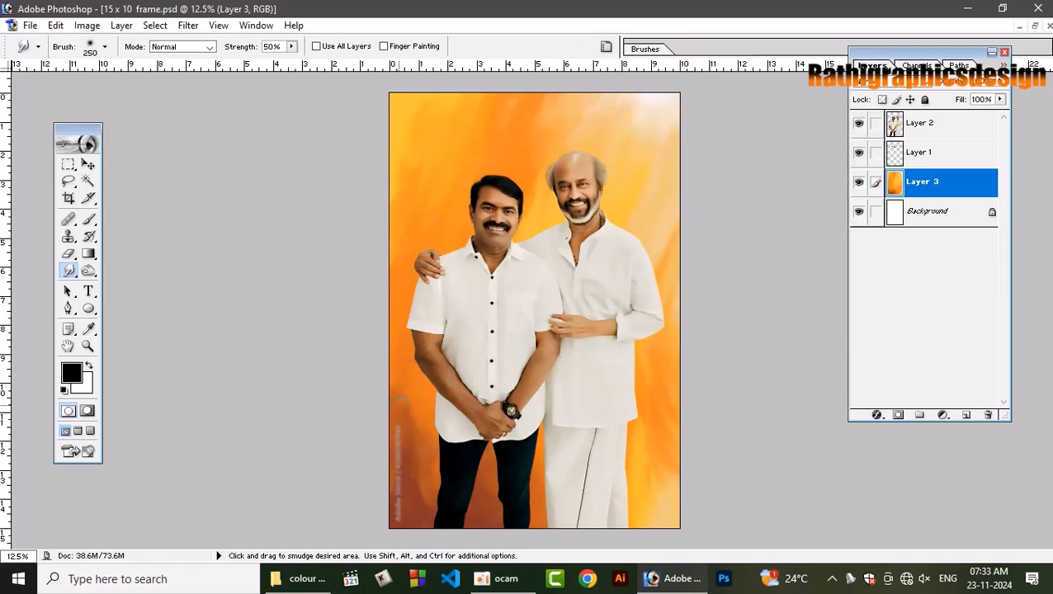
{"action": "key", "text": "bracketright"}
{"action": "mouse_move", "coordinate": [402, 454]}
{"action": "left_mouse_down"}
{"action": "mouse_move", "coordinate": [388, 482]}
{"action": "mouse_move", "coordinate": [400, 517]}
{"action": "left_mouse_up"}
{"action": "mouse_move", "coordinate": [385, 475]}
{"action": "left_mouse_down"}
{"action": "mouse_move", "coordinate": [422, 483]}
{"action": "mouse_move", "coordinate": [415, 452]}
{"action": "mouse_move", "coordinate": [389, 426]}
{"action": "mouse_move", "coordinate": [397, 457]}
{"action": "mouse_move", "coordinate": [386, 499]}
{"action": "mouse_move", "coordinate": [419, 526]}
{"action": "mouse_move", "coordinate": [447, 509]}
{"action": "left_mouse_up"}
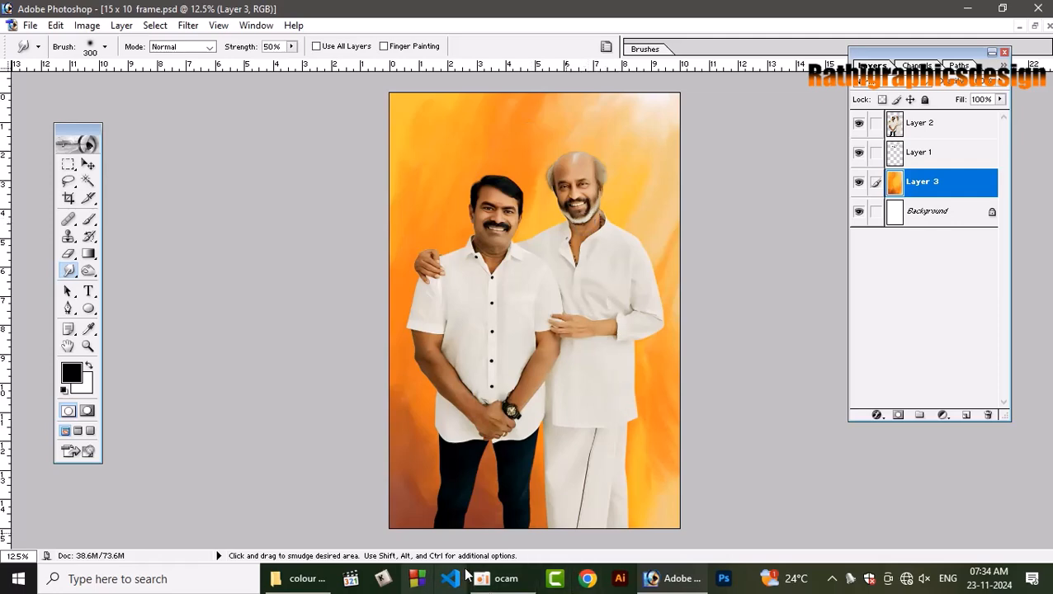
Switch to File Explorer and browse the all shapes folder and the rest of the 2024 folder for further design images.
{"action": "left_click", "coordinate": [324, 581]}
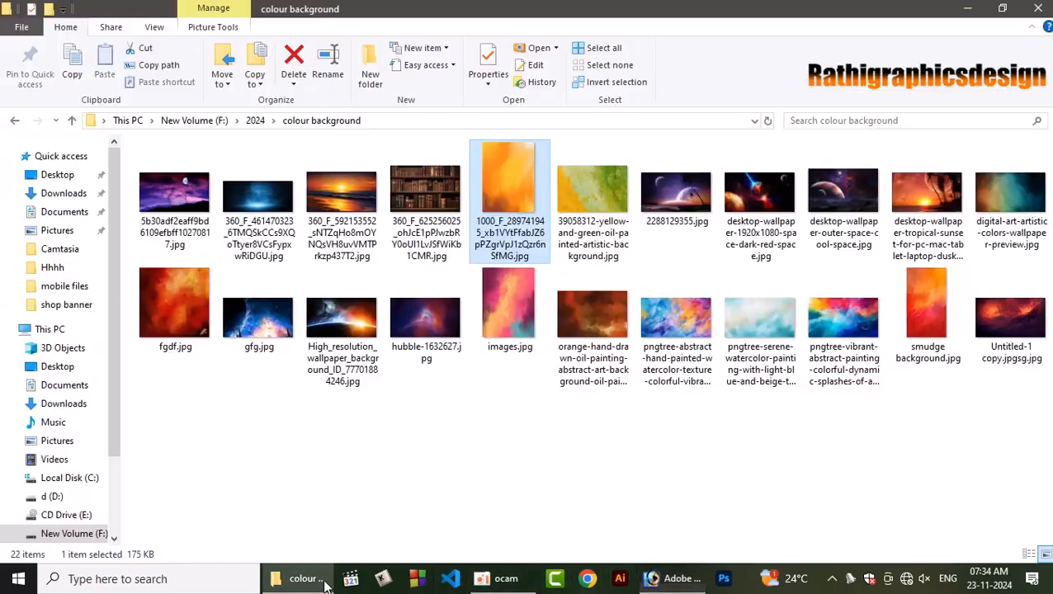
{"action": "left_click", "coordinate": [13, 121]}
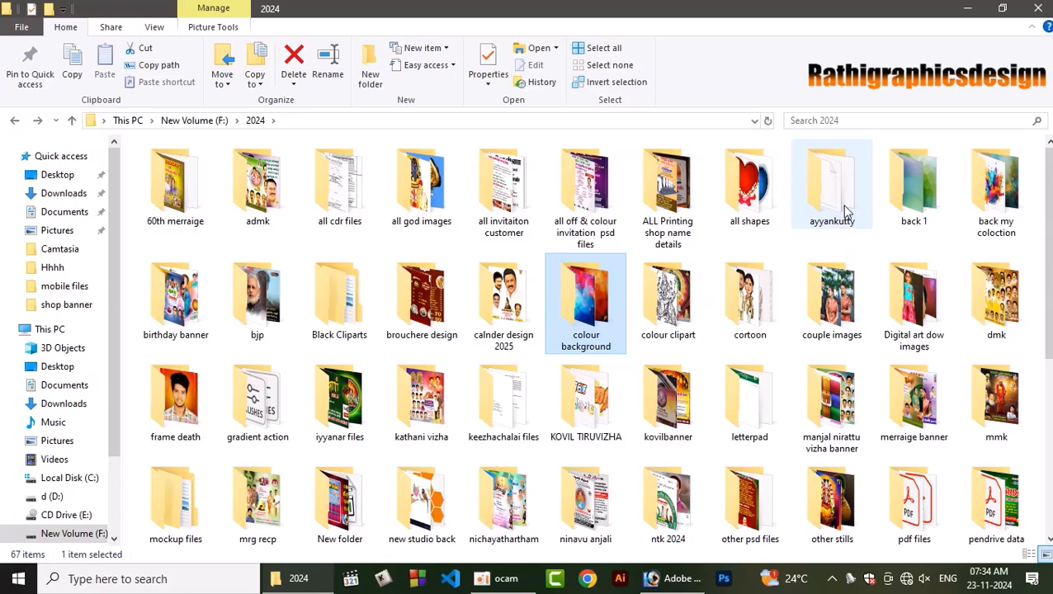
{"action": "double_click", "coordinate": [760, 196]}
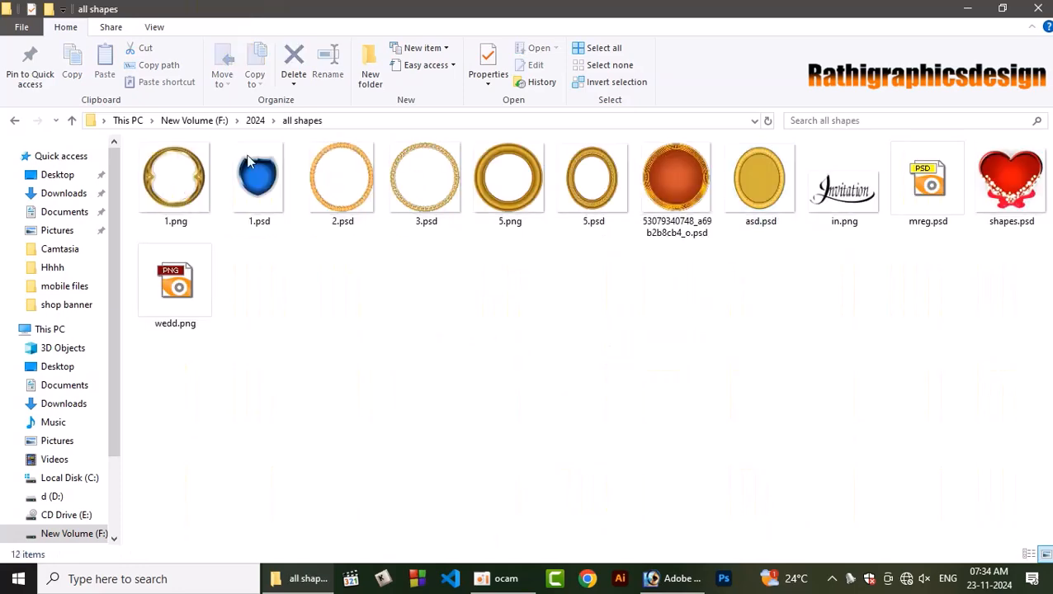
{"action": "left_click", "coordinate": [14, 121]}
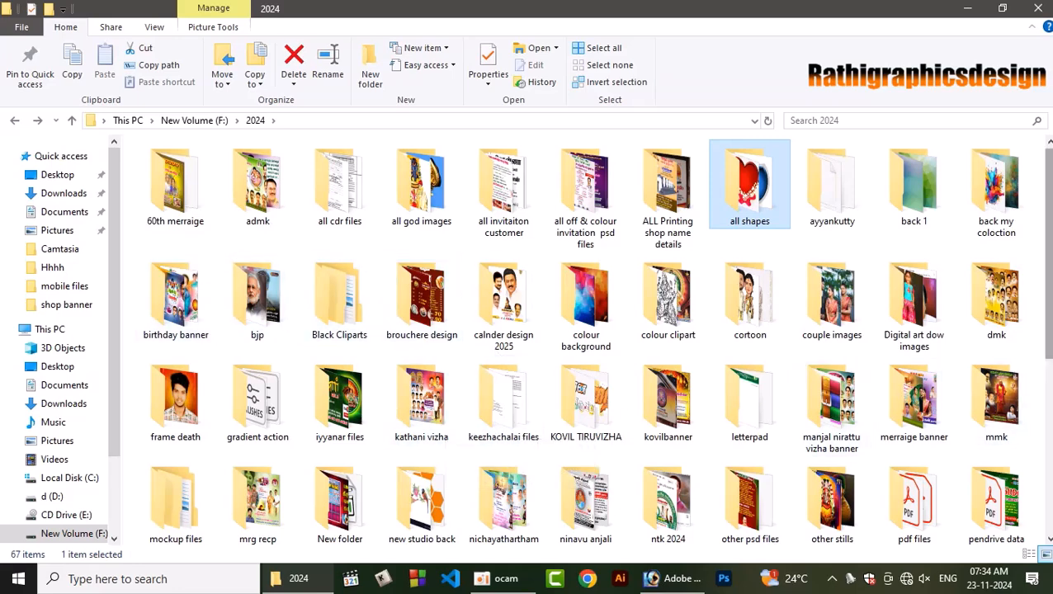
{"action": "scroll", "coordinate": [504, 396], "scroll_direction": "down", "scroll_amount": 2}
{"action": "scroll", "coordinate": [908, 313], "scroll_direction": "up", "scroll_amount": 2}
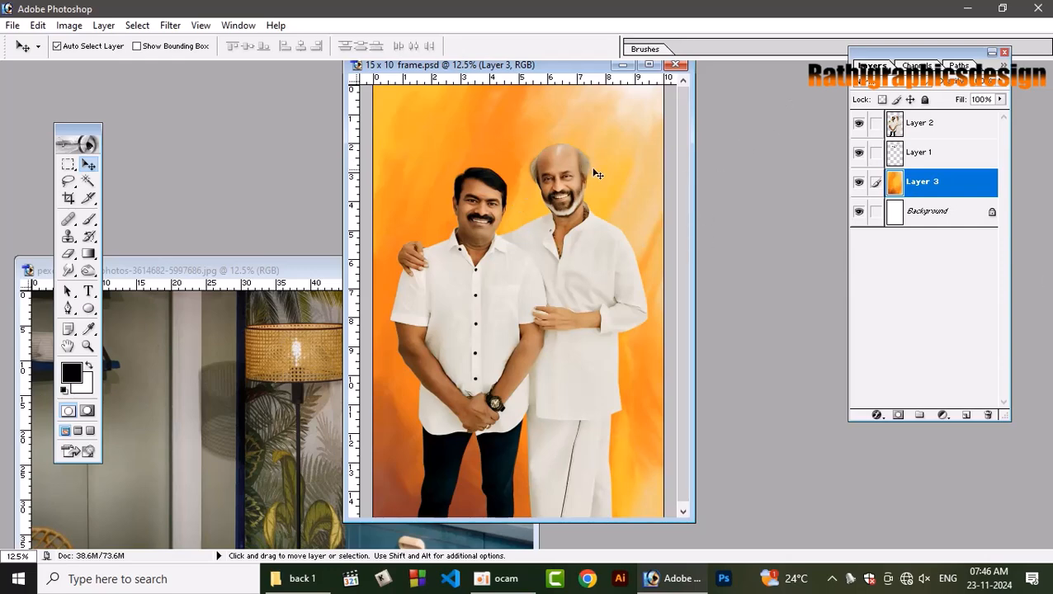
Copy the room photo with the lamp and palm wallpaper into the 15 x 10 frame document, between the men and the orange background.
{"action": "left_click", "coordinate": [648, 64]}
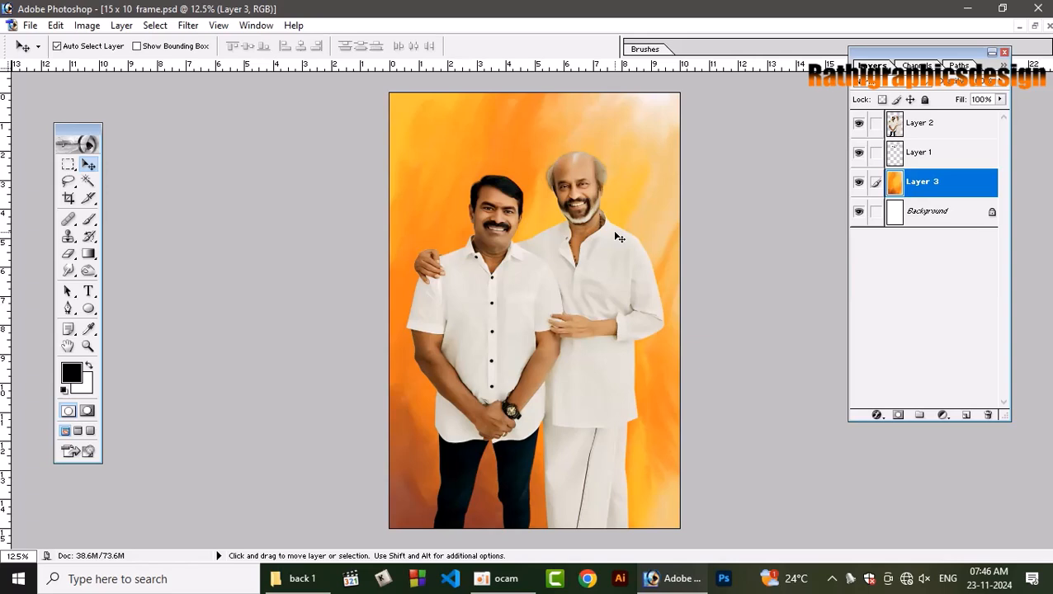
{"action": "left_click", "coordinate": [1035, 25]}
{"action": "left_click", "coordinate": [264, 397]}
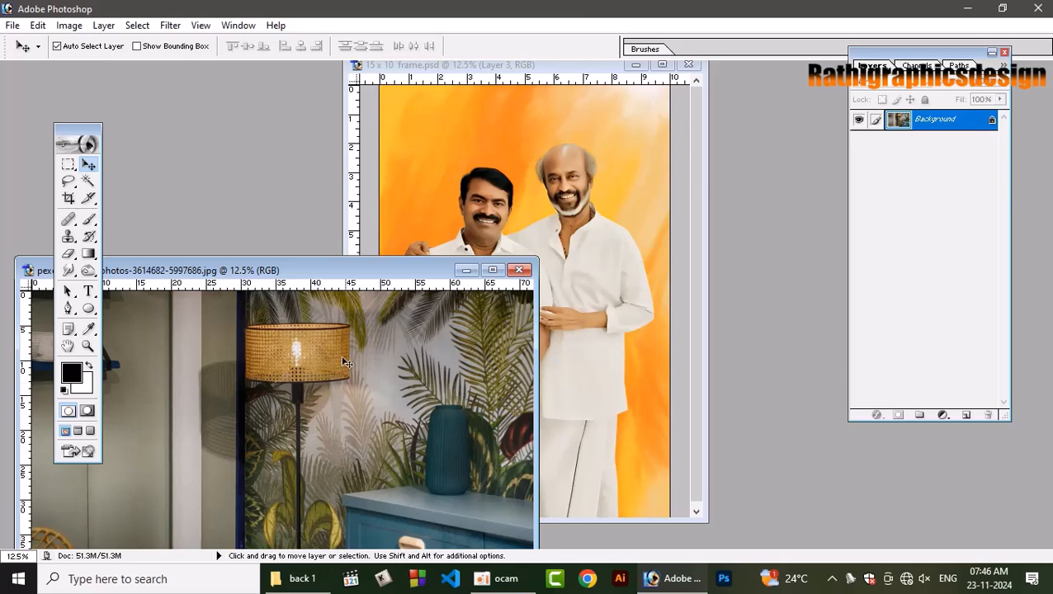
{"action": "left_click_drag", "start_coordinate": [345, 362], "coordinate": [418, 220]}
{"action": "left_click_drag", "start_coordinate": [485, 147], "coordinate": [605, 116]}
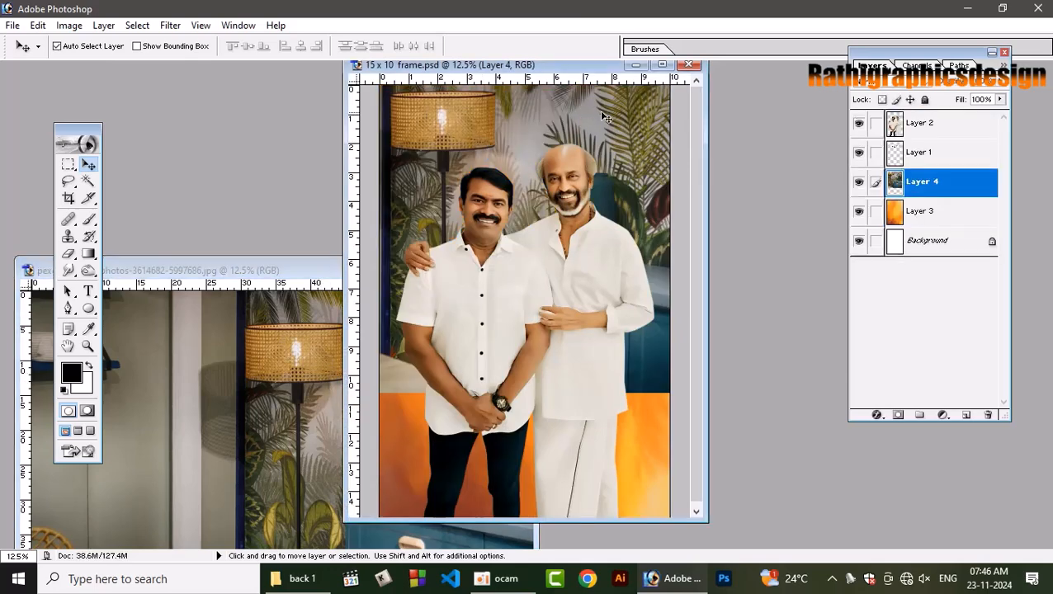
{"action": "left_click", "coordinate": [663, 66]}
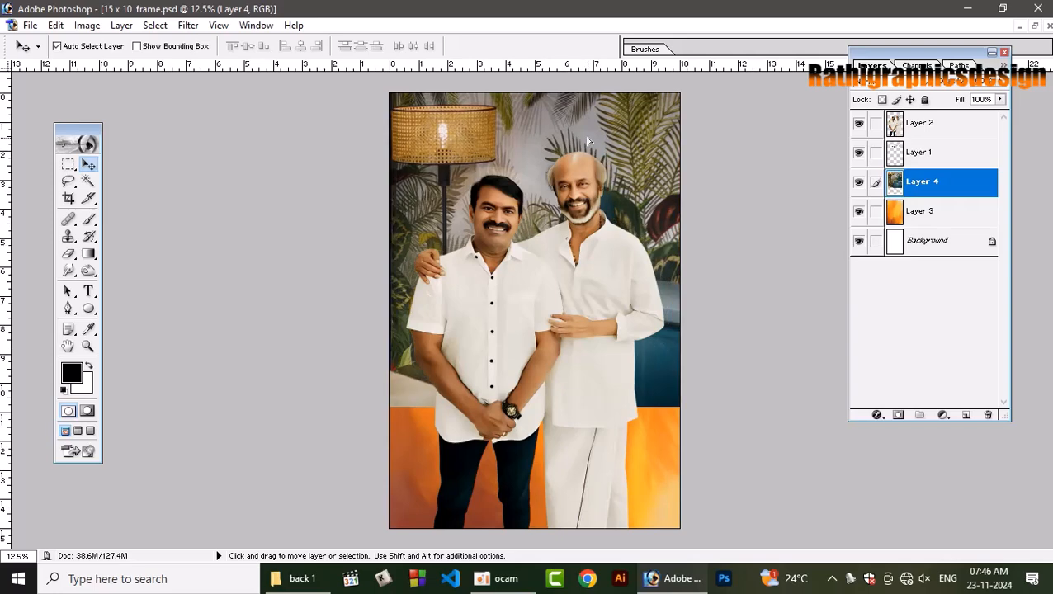
Scale the room photo layer to 61.2% and position it against the upper edge so it spans the canvas width.
{"action": "key", "text": "ctrl+t"}
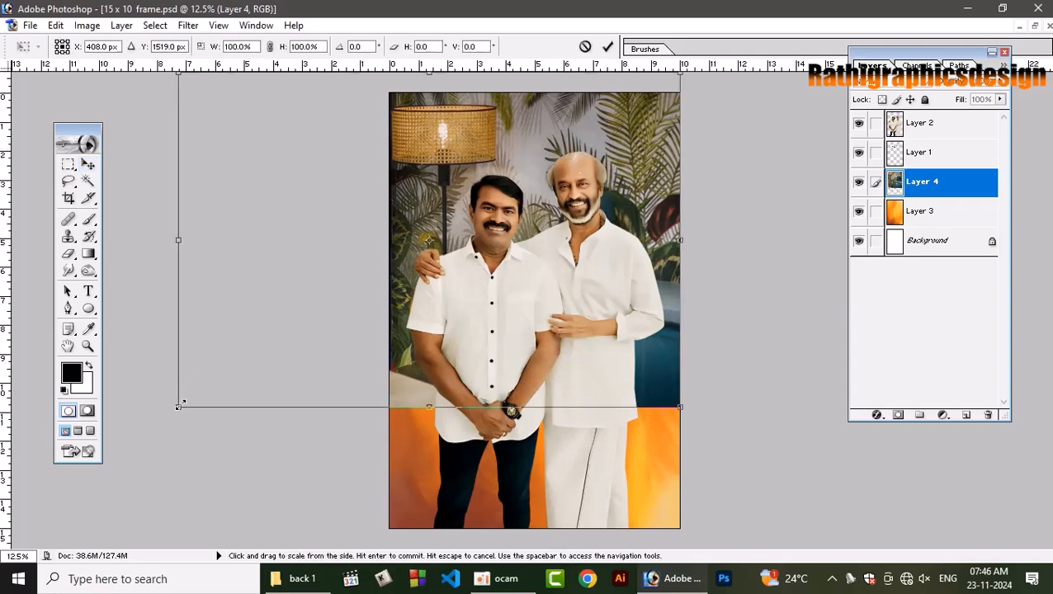
{"action": "left_click_drag", "start_coordinate": [179, 405], "coordinate": [397, 306]}
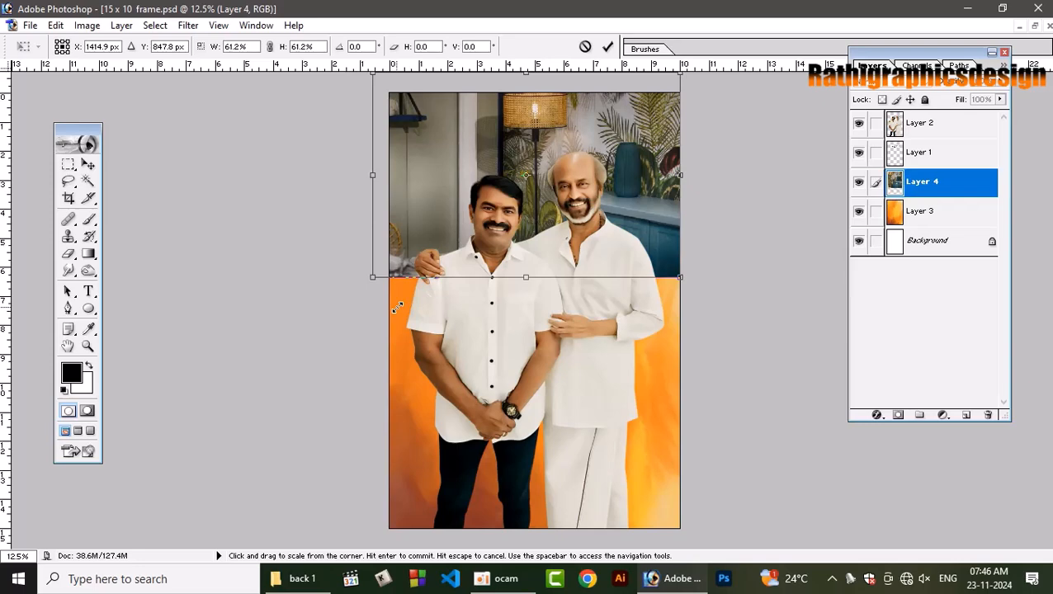
{"action": "left_click_drag", "start_coordinate": [637, 178], "coordinate": [641, 198]}
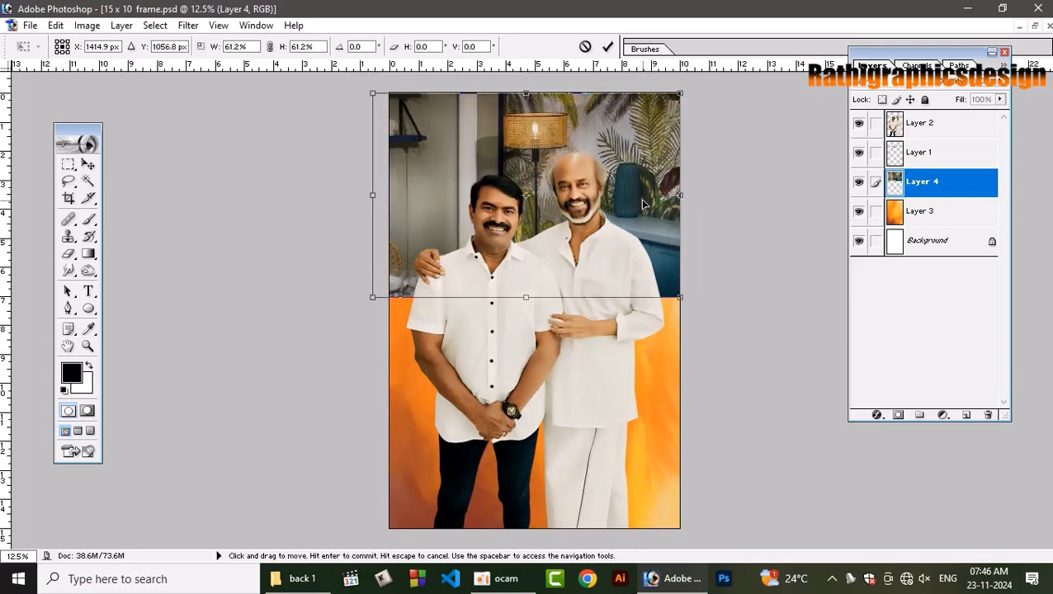
{"action": "key", "text": "Right"}
{"action": "key", "text": "Right"}
{"action": "key", "text": "Right"}
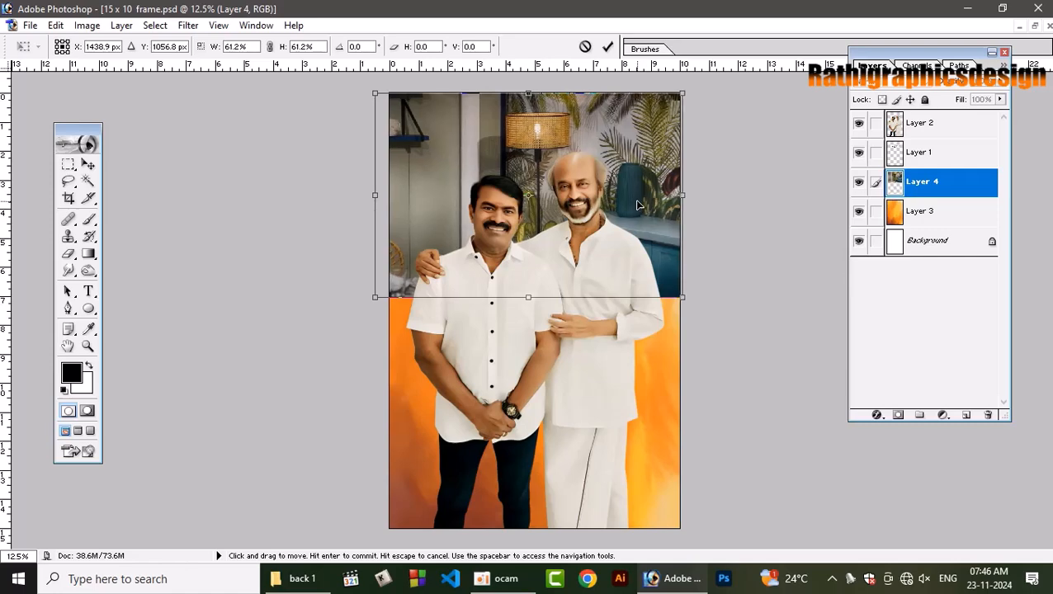
{"action": "left_click", "coordinate": [607, 46]}
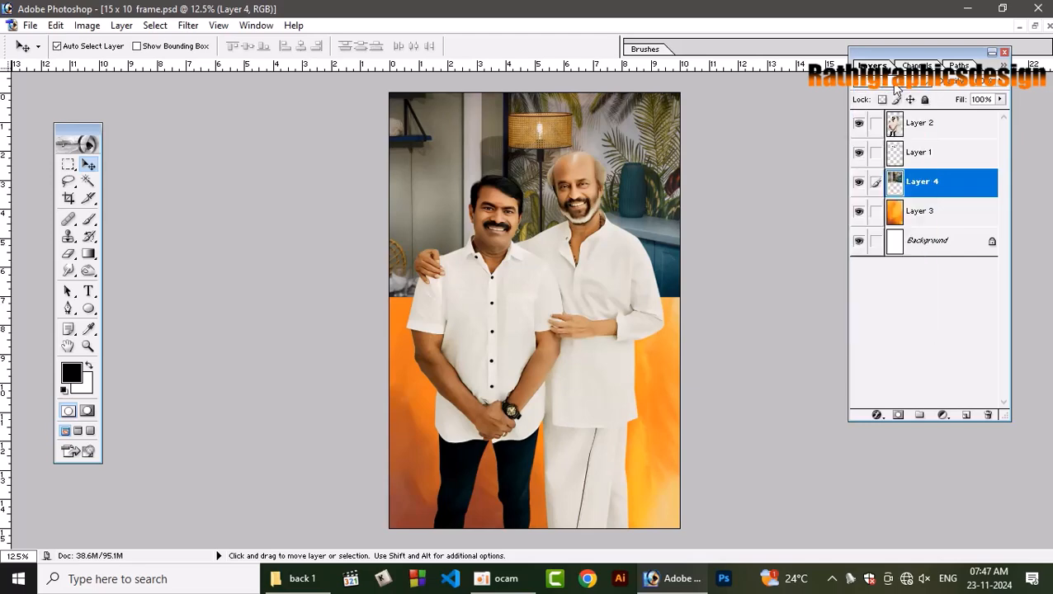
Try several blending modes on the room photo layer to mix it with the orange background.
{"action": "scroll", "coordinate": [896, 86], "scroll_direction": "down", "scroll_amount": 4}
{"action": "scroll", "coordinate": [896, 86], "scroll_direction": "up", "scroll_amount": 1}
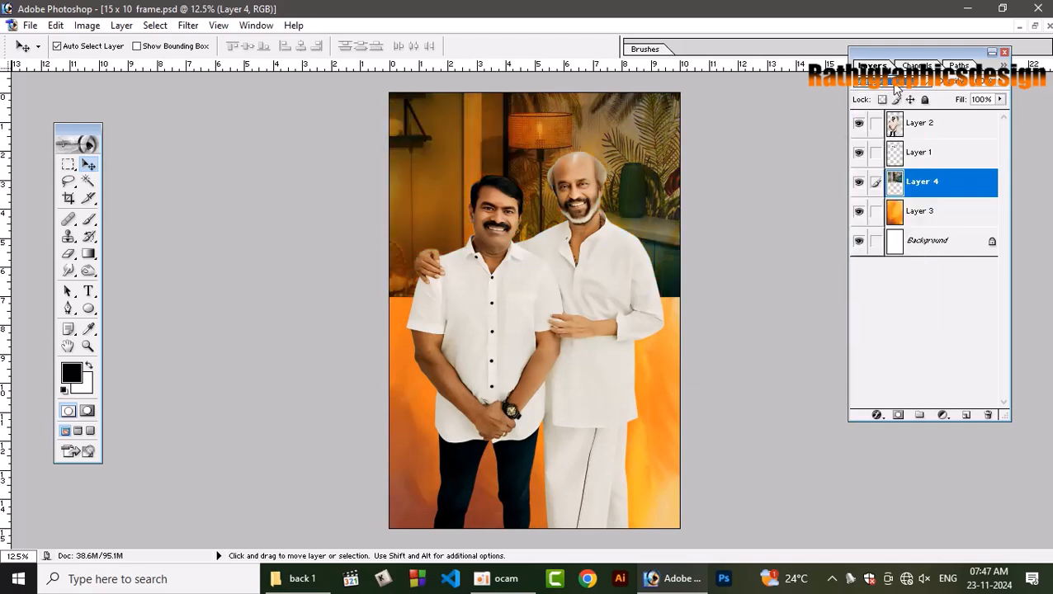
{"action": "key", "text": "Down"}
{"action": "key", "text": "Down"}
{"action": "key", "text": "Down"}
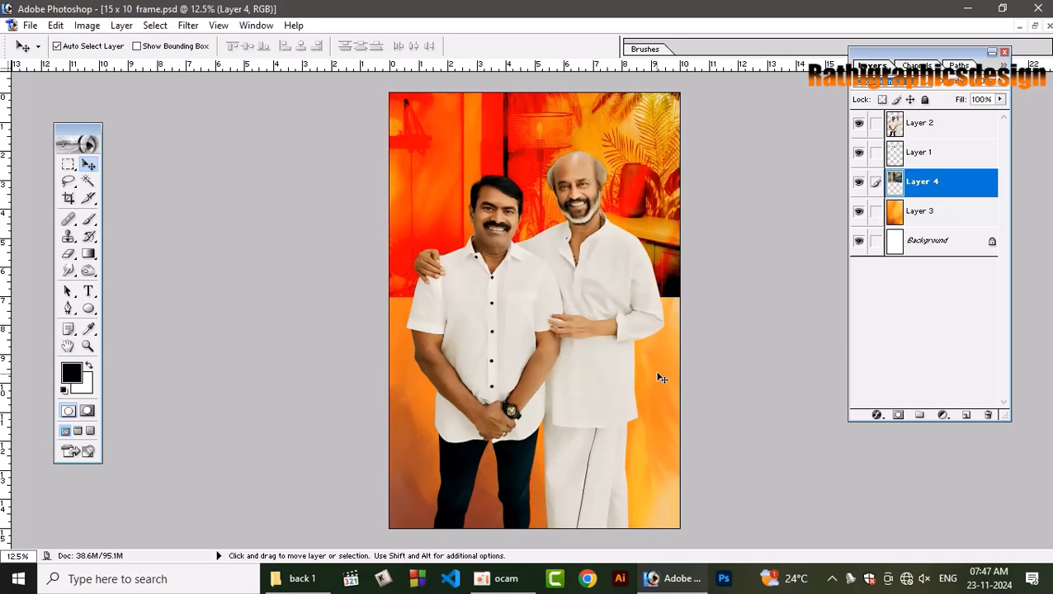
Go through further blending modes on the room photo layer and choose one that mixes it softly and brightly with the orange background.
{"action": "key", "text": "Up"}
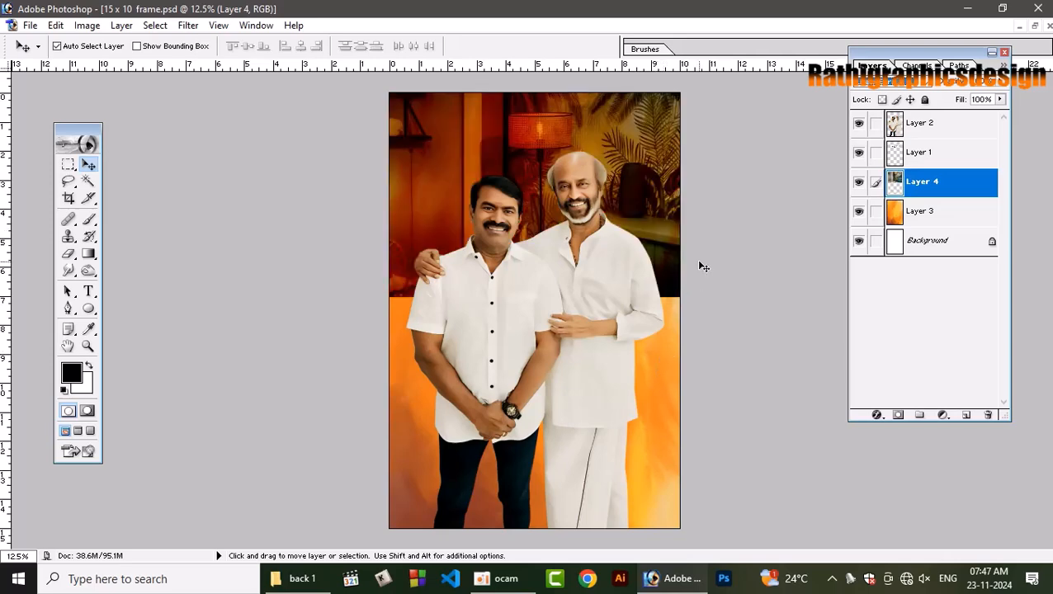
{"action": "key", "text": "Down"}
{"action": "key", "text": "Down"}
{"action": "key", "text": "Down"}
{"action": "key", "text": "Down"}
{"action": "key", "text": "Down"}
{"action": "key", "text": "Down"}
{"action": "key", "text": "Down"}
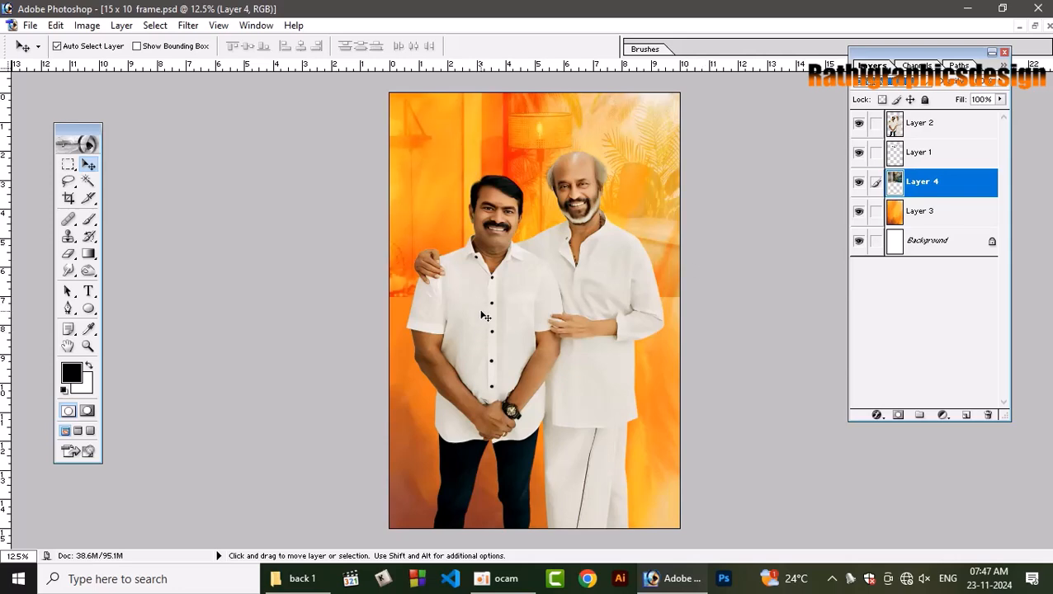
Add a layer mask to the room photo layer and fade out its lower part using the Eraser with a 2500 brush.
{"action": "left_click", "coordinate": [68, 253]}
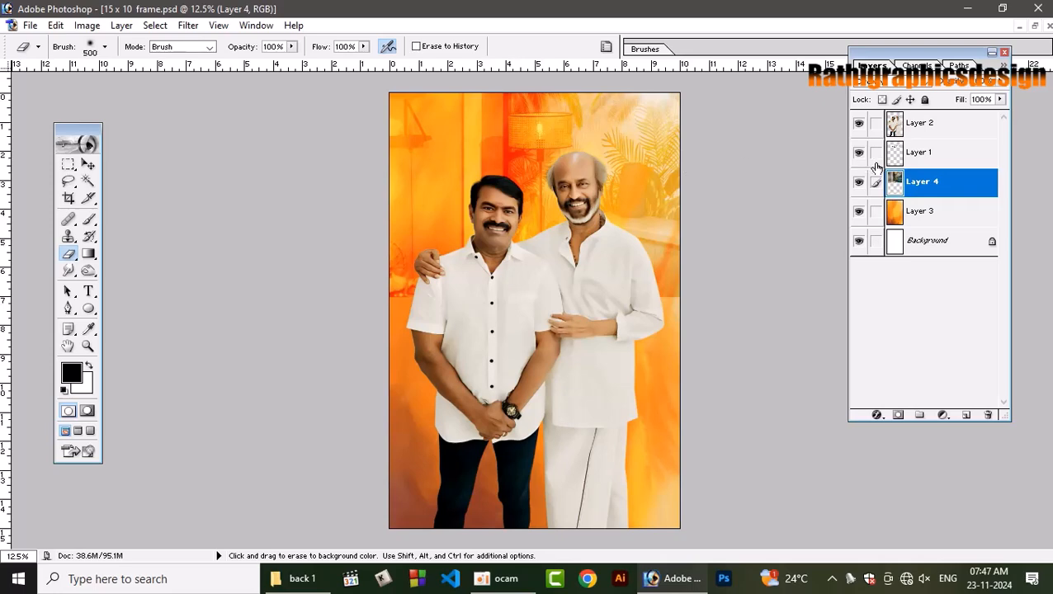
{"action": "key", "text": "bracketright"}
{"action": "key", "text": "bracketright"}
{"action": "key", "text": "bracketright"}
{"action": "key", "text": "bracketright"}
{"action": "key", "text": "bracketright"}
{"action": "key", "text": "bracketright"}
{"action": "key", "text": "bracketright"}
{"action": "key", "text": "bracketright"}
{"action": "key", "text": "bracketright"}
{"action": "key", "text": "bracketright"}
{"action": "key", "text": "bracketright"}
{"action": "key", "text": "bracketright"}
{"action": "key", "text": "bracketright"}
{"action": "key", "text": "bracketright"}
{"action": "key", "text": "bracketright"}
{"action": "key", "text": "bracketright"}
{"action": "key", "text": "bracketright"}
{"action": "key", "text": "bracketright"}
{"action": "key", "text": "bracketright"}
{"action": "key", "text": "bracketright"}
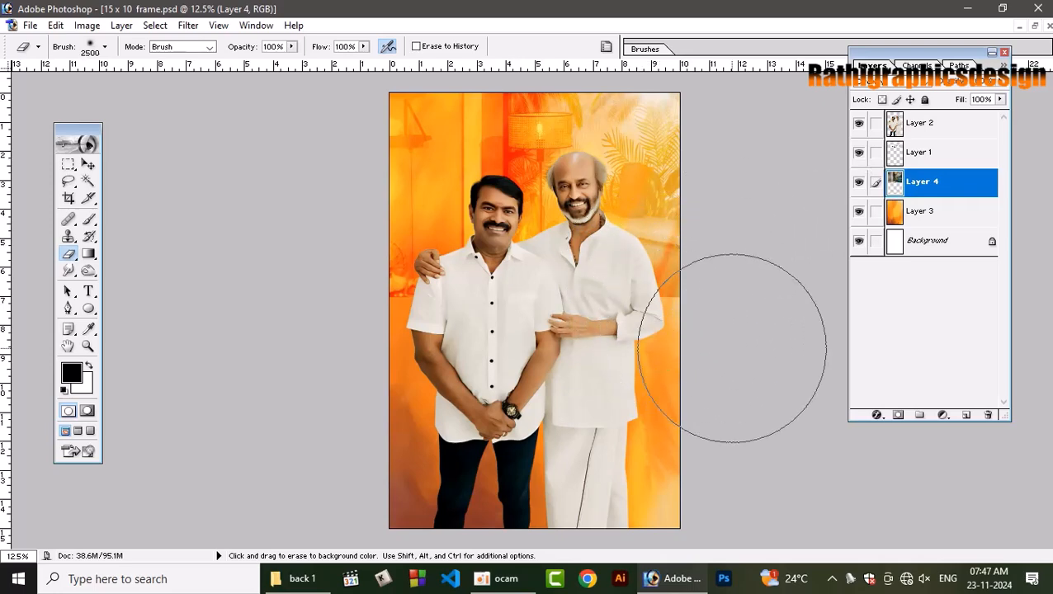
{"action": "left_click", "coordinate": [898, 415]}
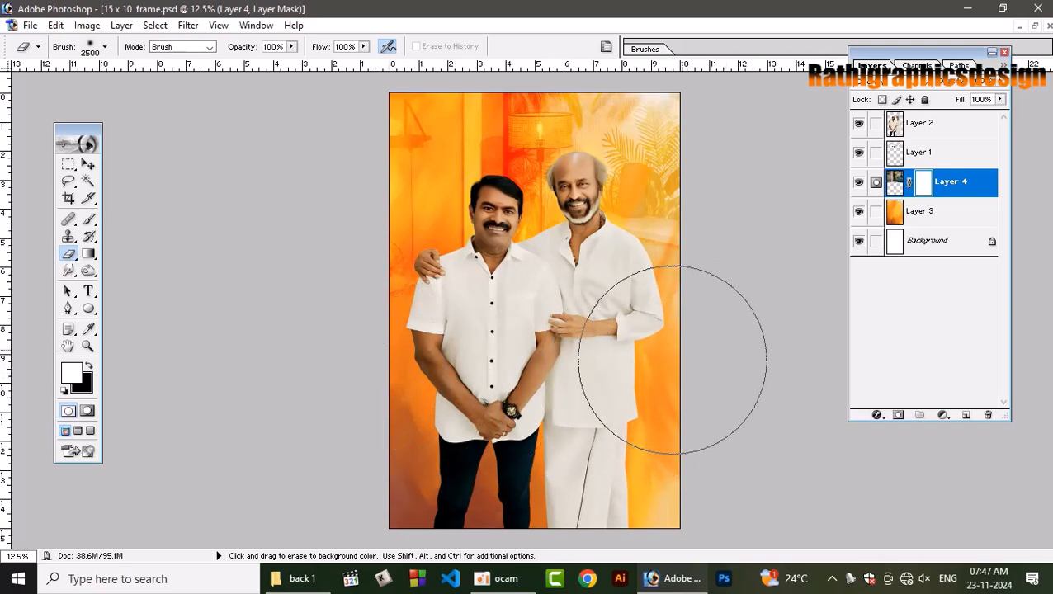
{"action": "key", "text": "ctrl+i"}
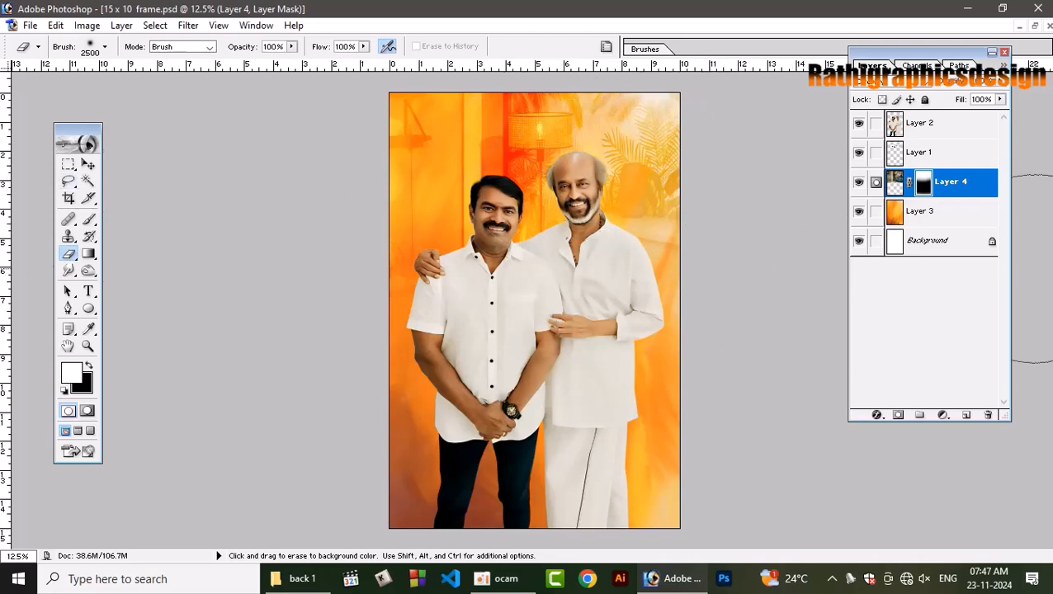
{"action": "key", "text": "ctrl+shift+n"}
{"action": "key", "text": "Return"}
{"action": "key", "text": "x"}
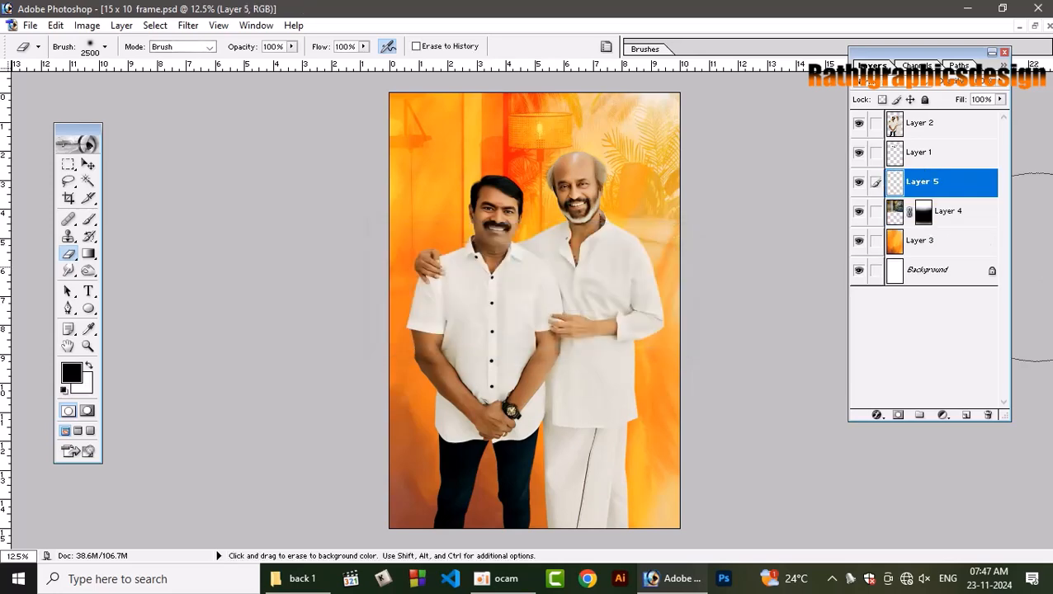
{"action": "left_click", "coordinate": [71, 373]}
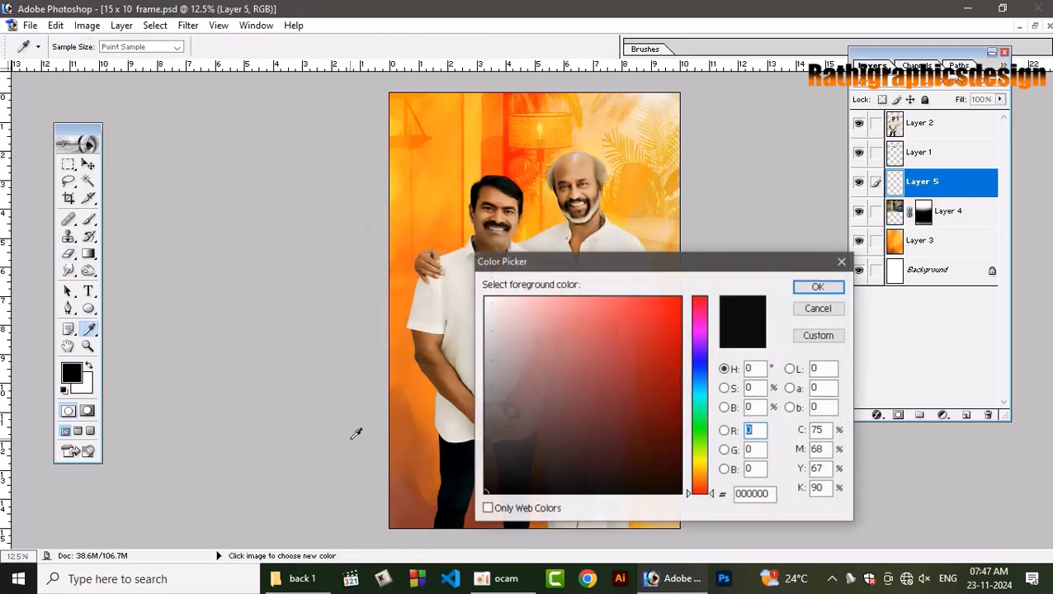
{"action": "left_click", "coordinate": [819, 308]}
{"action": "key", "text": "ctrl+z"}
{"action": "key", "text": "x"}
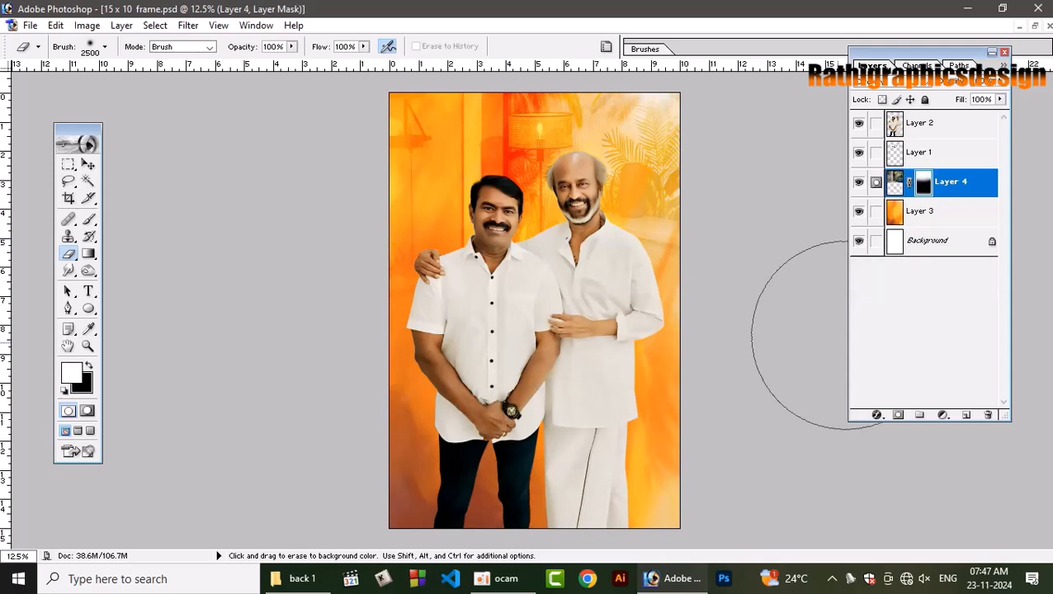
Duplicate the orange background layer, flip the copy vertically and move it above the room photo layer.
{"action": "left_click", "coordinate": [941, 220]}
{"action": "key", "text": "x"}
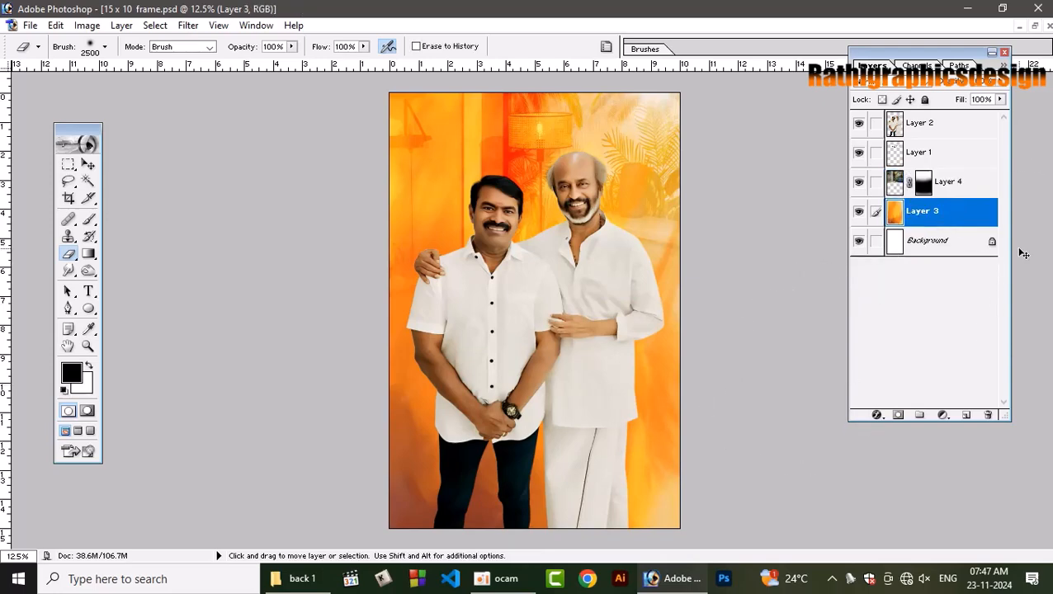
{"action": "key", "text": "ctrl+j"}
{"action": "key", "text": "ctrl+t"}
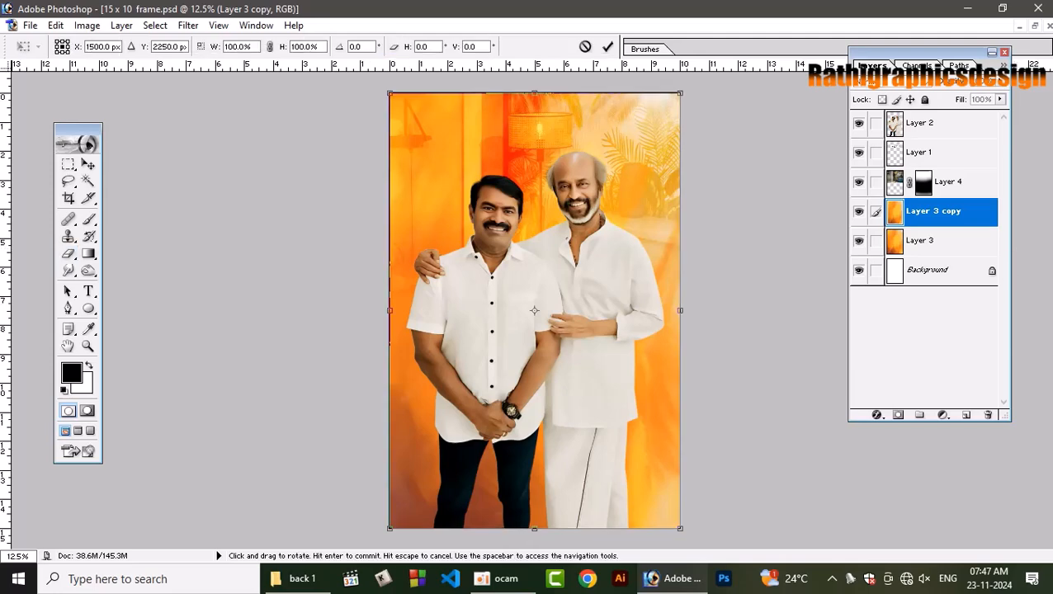
{"action": "right_click", "coordinate": [644, 428]}
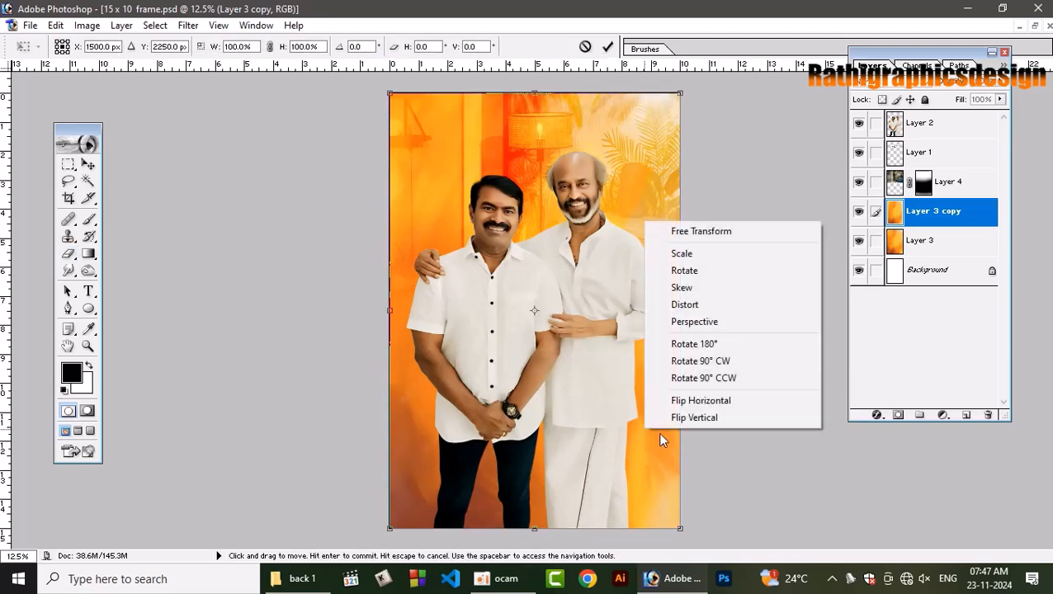
{"action": "left_click", "coordinate": [698, 417]}
{"action": "key", "text": "Return"}
{"action": "key", "text": "e"}
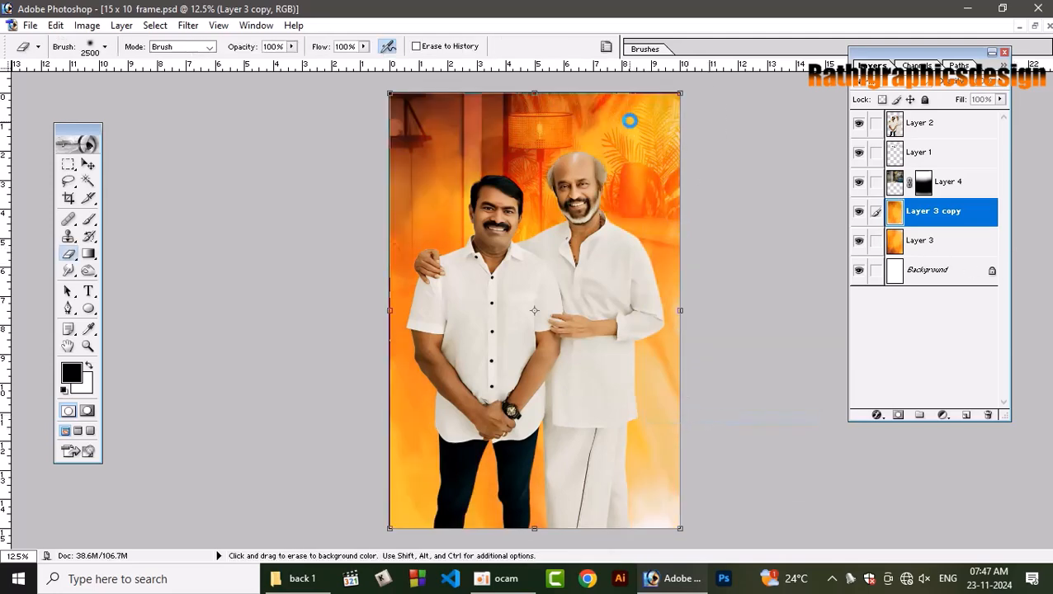
{"action": "key", "text": "ctrl+bracketright"}
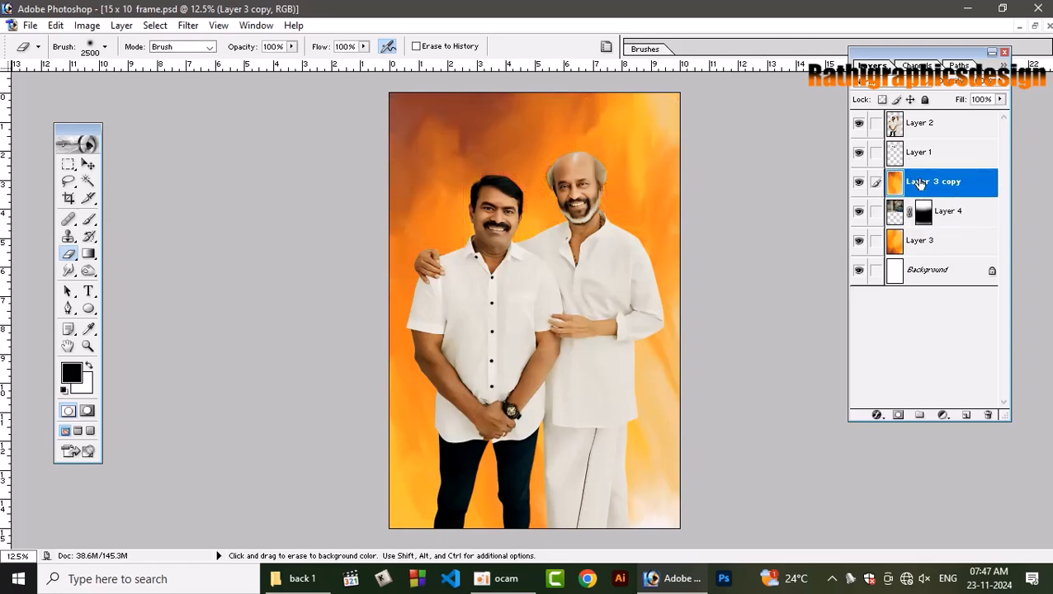
Try blending modes on the flipped orange copy until the room shows through, and erase the copy's lower part.
{"action": "left_click", "coordinate": [896, 89]}
{"action": "left_click", "coordinate": [896, 87]}
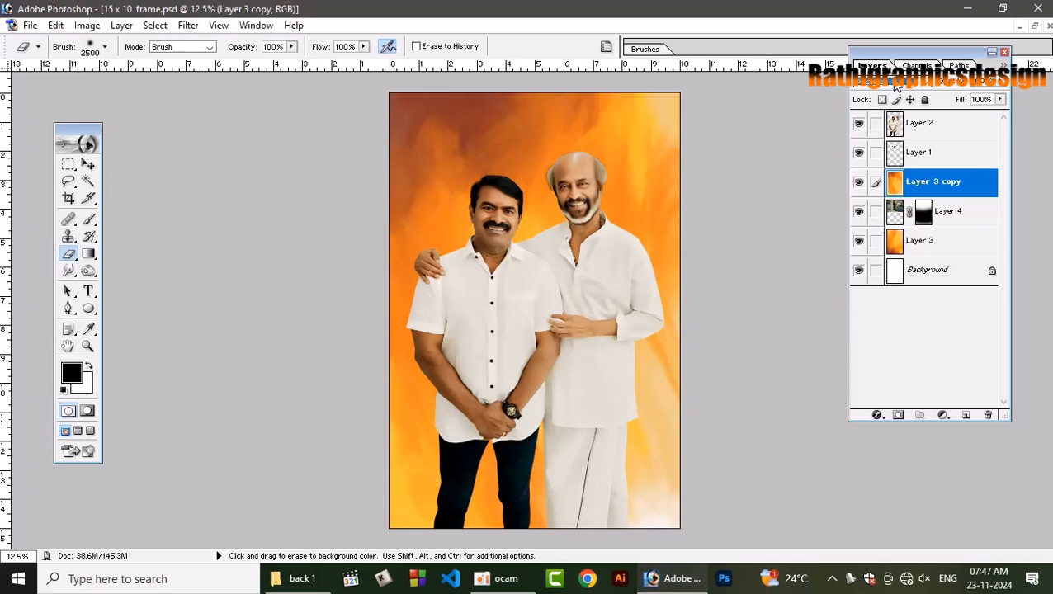
{"action": "key", "text": "Down"}
{"action": "key", "text": "Down"}
{"action": "key", "text": "Down"}
{"action": "key", "text": "Down"}
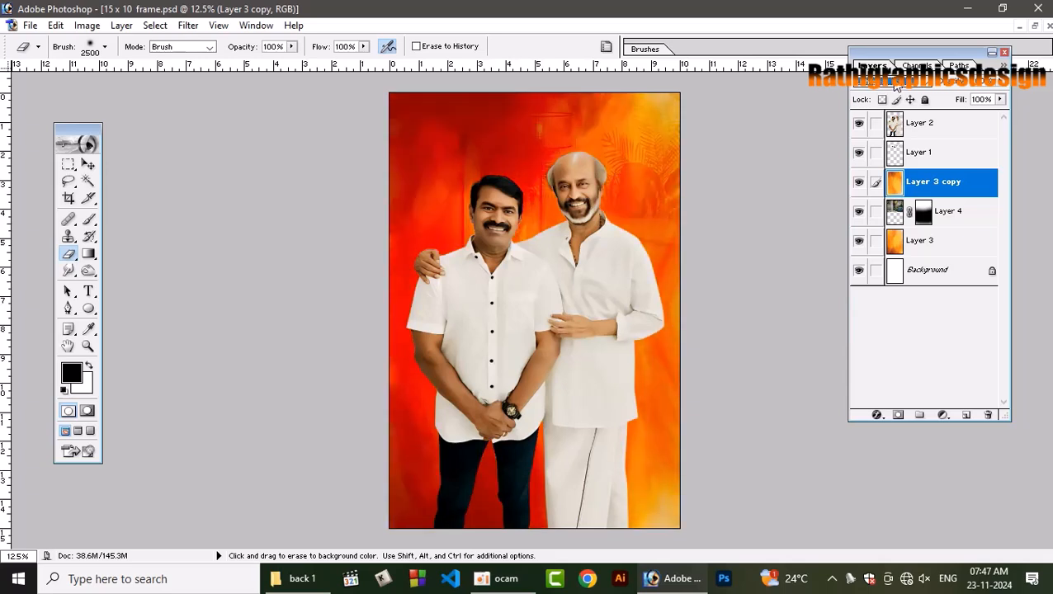
{"action": "key", "text": "Down"}
{"action": "key", "text": "Down"}
{"action": "key", "text": "Down"}
{"action": "key", "text": "Down"}
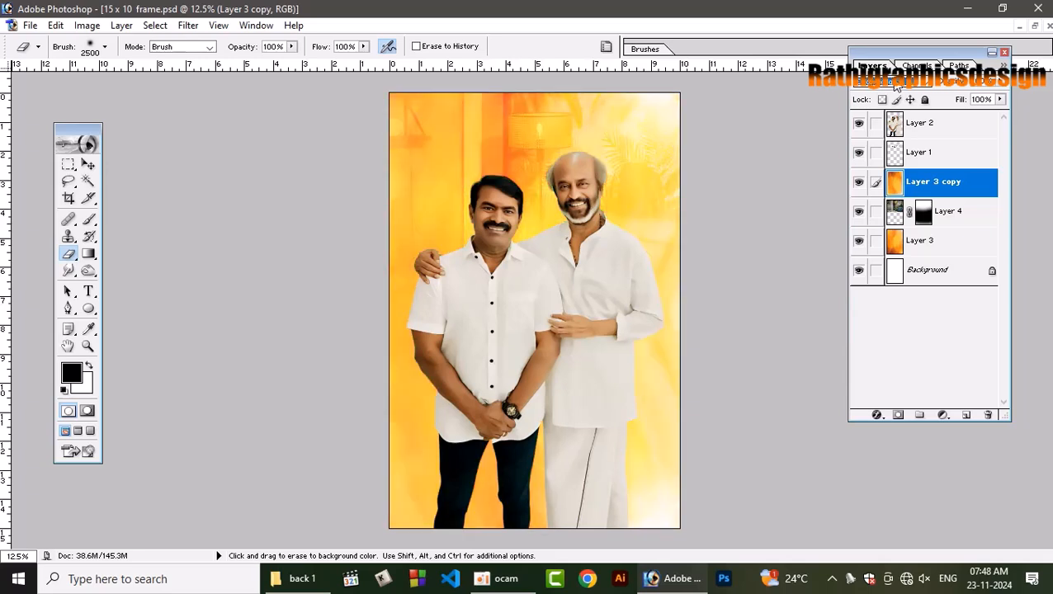
{"action": "key", "text": "Down"}
{"action": "key", "text": "Down"}
{"action": "key", "text": "Down"}
{"action": "key", "text": "Down"}
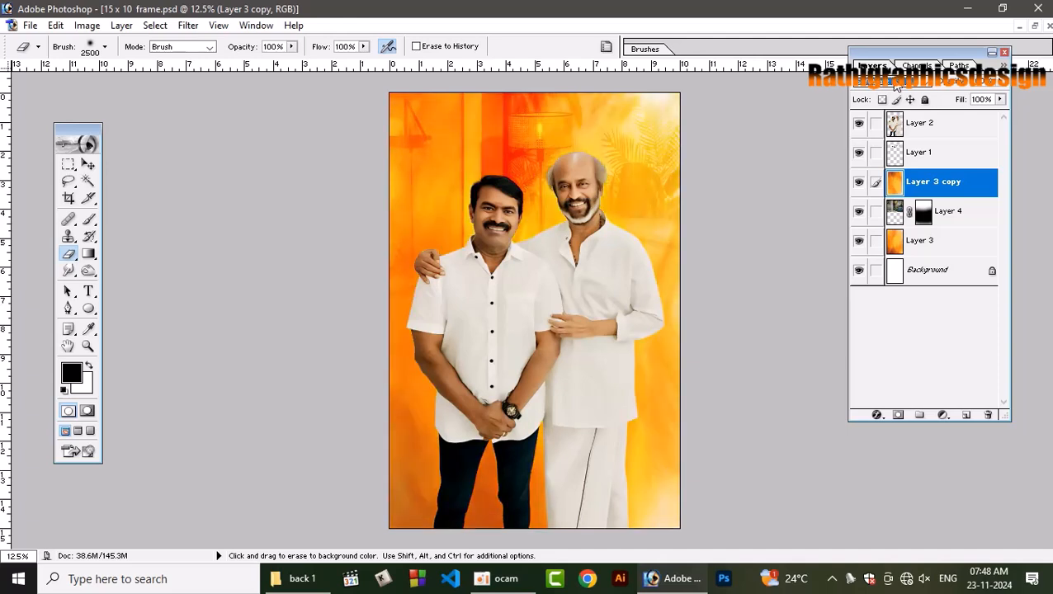
{"action": "key", "text": "Down"}
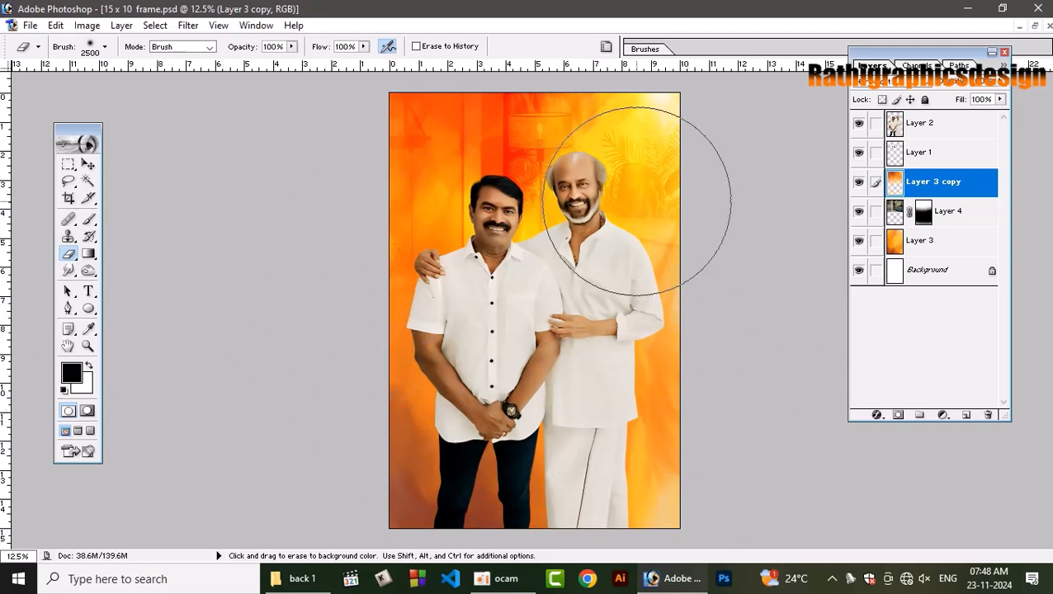
Add two empty layers above the flipped orange copy.
{"action": "left_click", "coordinate": [965, 417]}
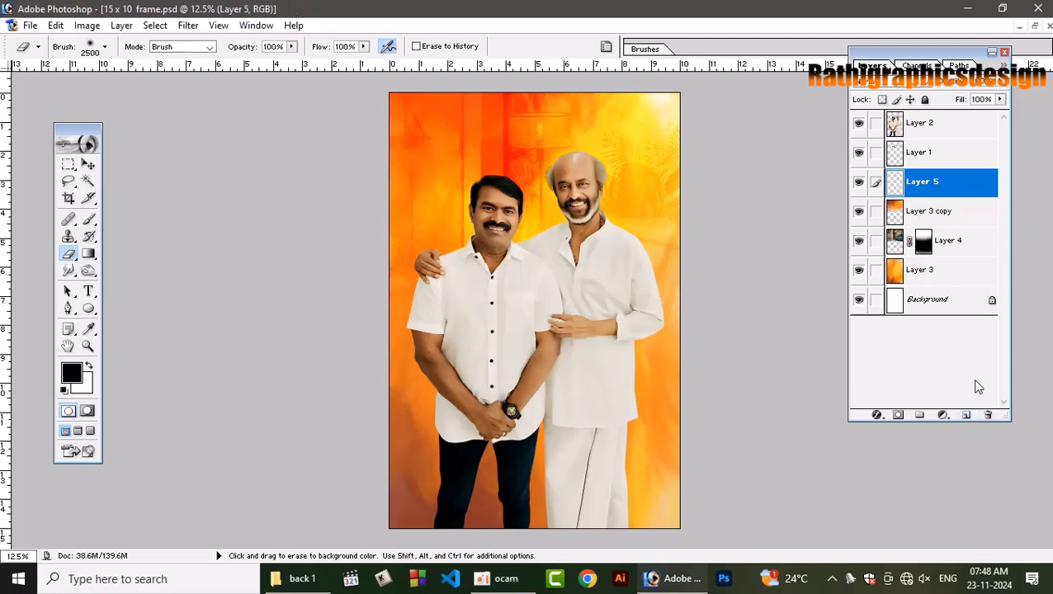
{"action": "key", "text": "ctrl+shift+n"}
{"action": "key", "text": "Return"}
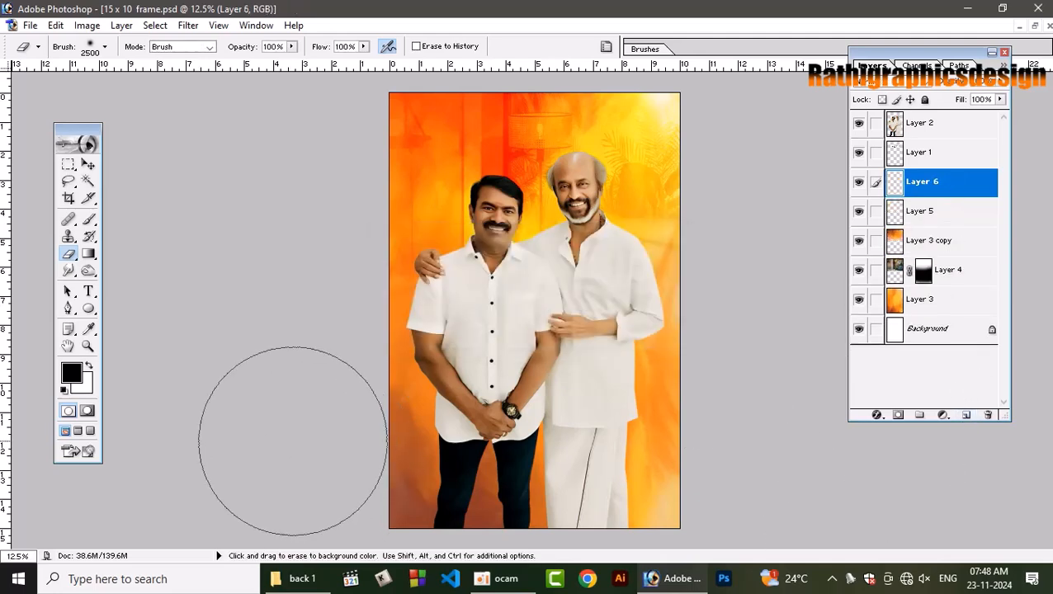
Sample a brown from the image and darken it to a deep reddish brown as the foreground colour.
{"action": "left_click", "coordinate": [88, 328]}
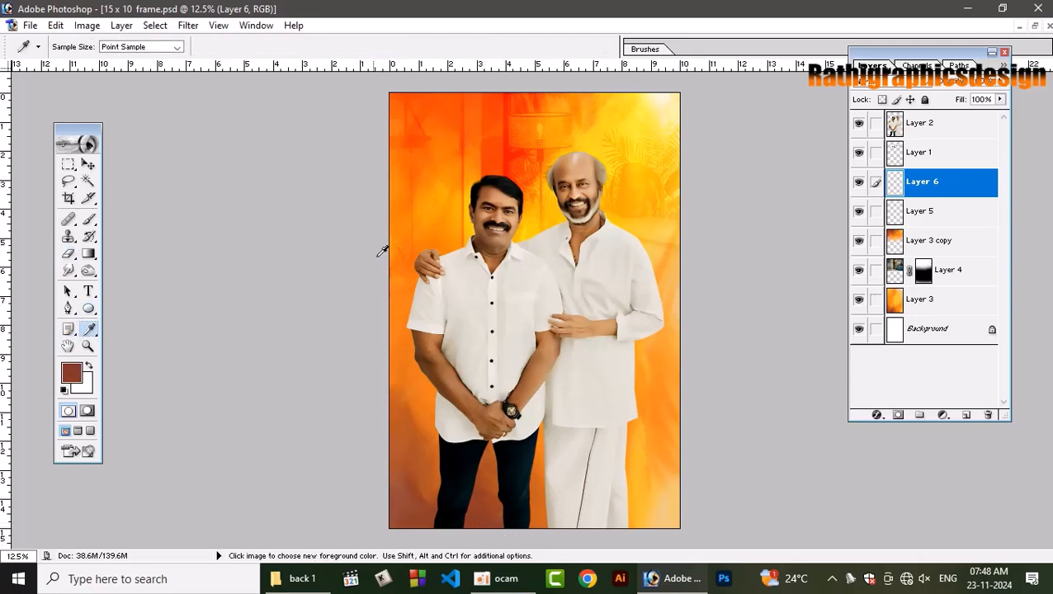
{"action": "left_click", "coordinate": [71, 373]}
{"action": "left_click", "coordinate": [650, 409]}
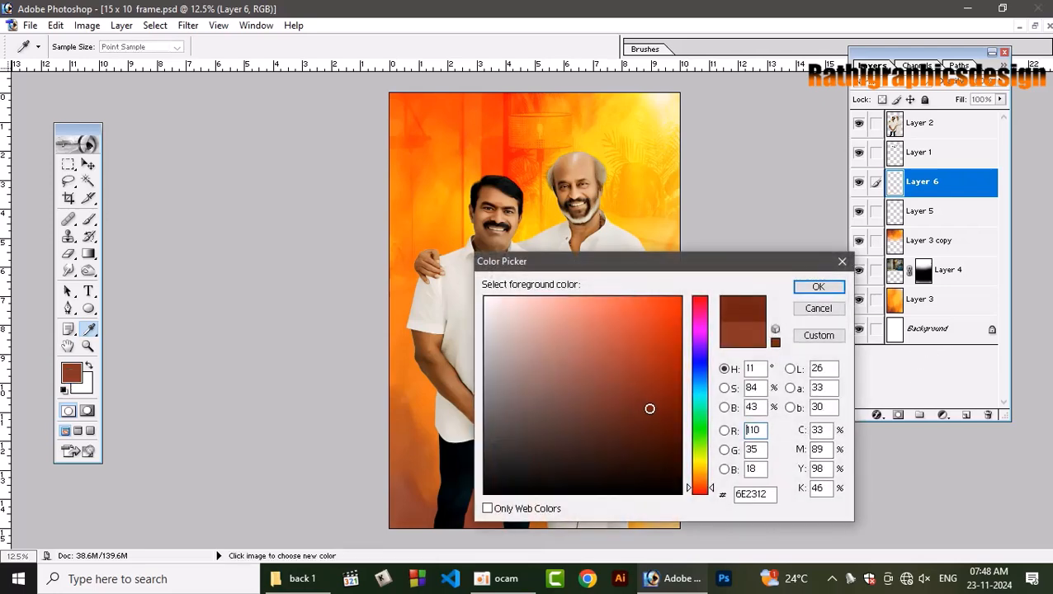
{"action": "left_click_drag", "start_coordinate": [650, 408], "coordinate": [657, 418]}
{"action": "left_click", "coordinate": [840, 285]}
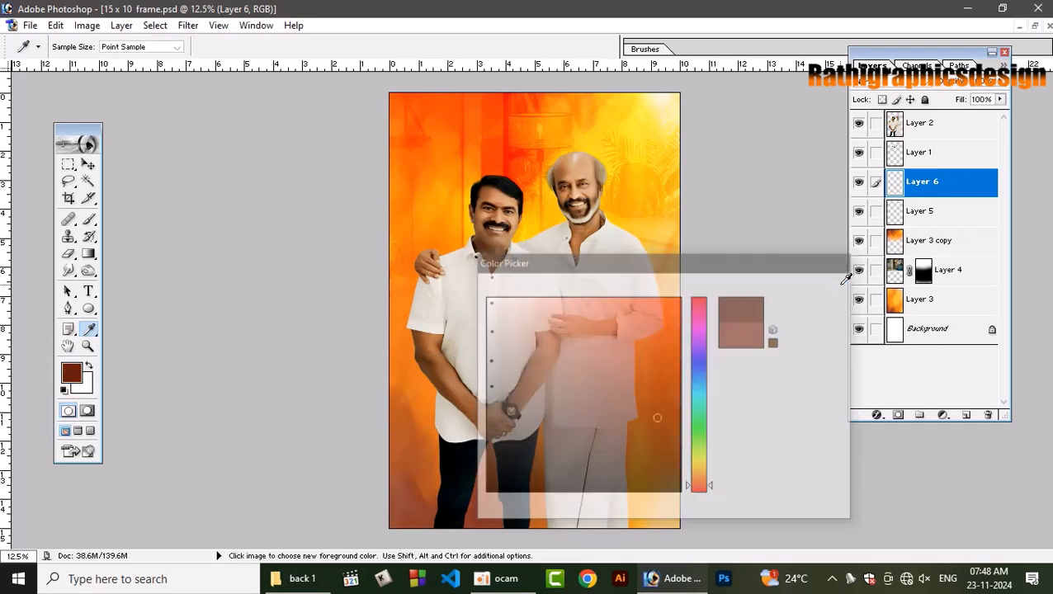
Paint the upper edge and upper corners of the background dark brown on the new layer with a soft 2500 brush.
{"action": "key", "text": "b"}
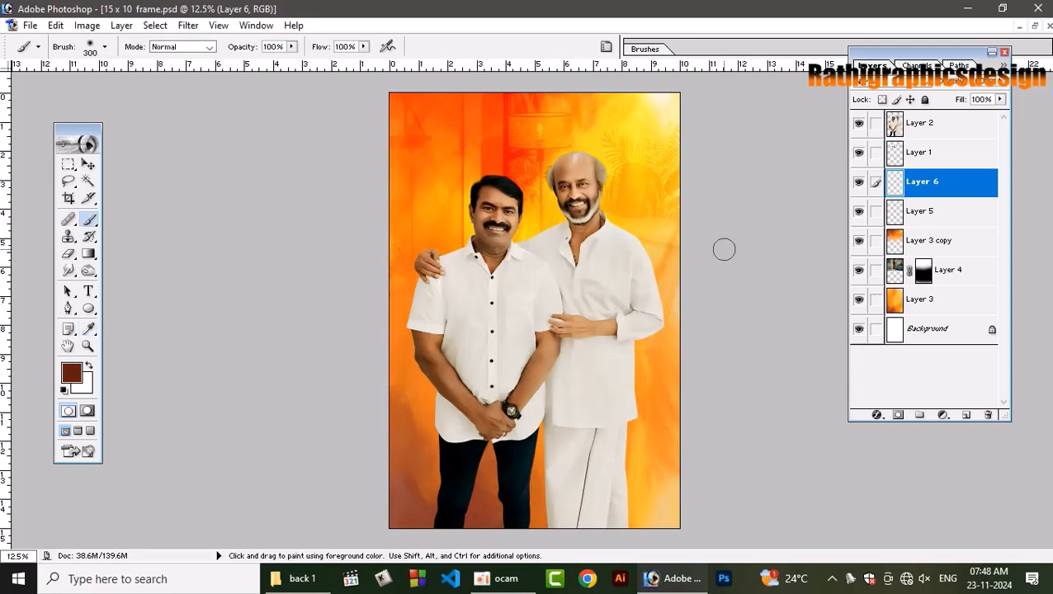
{"action": "key", "text": "bracketright"}
{"action": "key", "text": "bracketright"}
{"action": "key", "text": "bracketright"}
{"action": "key", "text": "bracketright"}
{"action": "key", "text": "bracketright"}
{"action": "key", "text": "bracketright"}
{"action": "key", "text": "bracketright"}
{"action": "key", "text": "bracketright"}
{"action": "key", "text": "bracketright"}
{"action": "key", "text": "bracketright"}
{"action": "key", "text": "bracketright"}
{"action": "key", "text": "bracketright"}
{"action": "key", "text": "bracketright"}
{"action": "key", "text": "bracketright"}
{"action": "key", "text": "bracketright"}
{"action": "key", "text": "bracketright"}
{"action": "key", "text": "bracketright"}
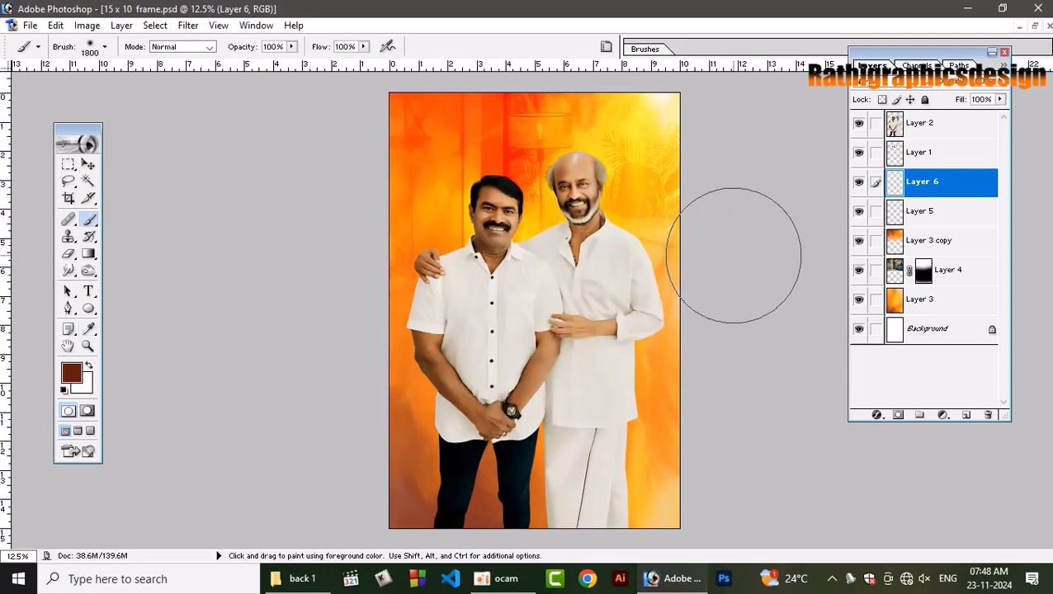
{"action": "key", "text": "bracketright"}
{"action": "key", "text": "bracketright"}
{"action": "key", "text": "bracketright"}
{"action": "key", "text": "bracketright"}
{"action": "mouse_move", "coordinate": [718, 116]}
{"action": "left_mouse_down"}
{"action": "mouse_move", "coordinate": [634, 64]}
{"action": "mouse_move", "coordinate": [533, 62]}
{"action": "mouse_move", "coordinate": [411, 79]}
{"action": "mouse_move", "coordinate": [356, 96]}
{"action": "mouse_move", "coordinate": [328, 121]}
{"action": "mouse_move", "coordinate": [318, 176]}
{"action": "left_mouse_up"}
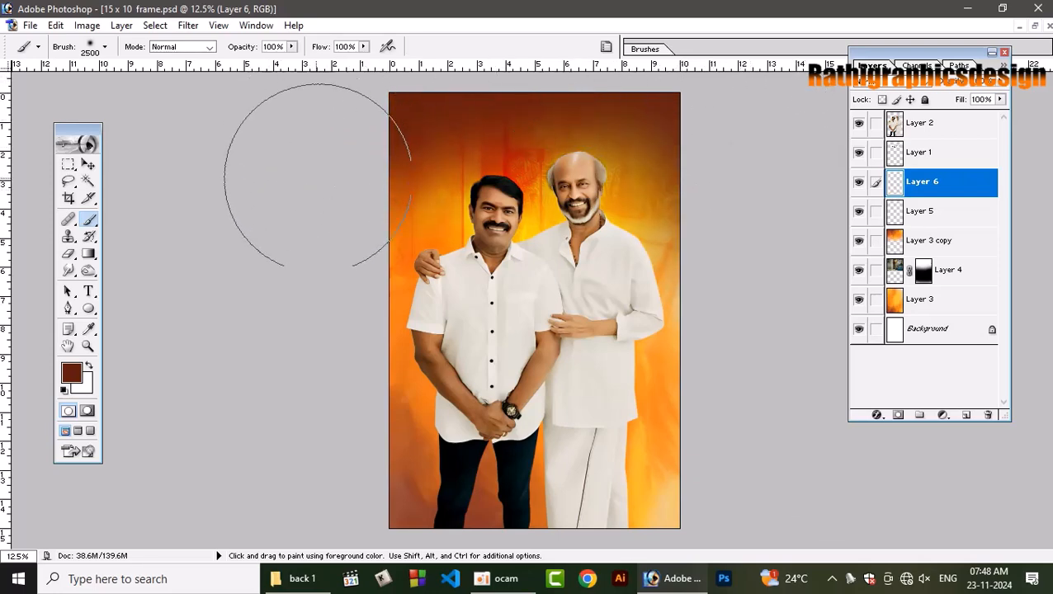
{"action": "left_click_drag", "start_coordinate": [741, 157], "coordinate": [753, 248]}
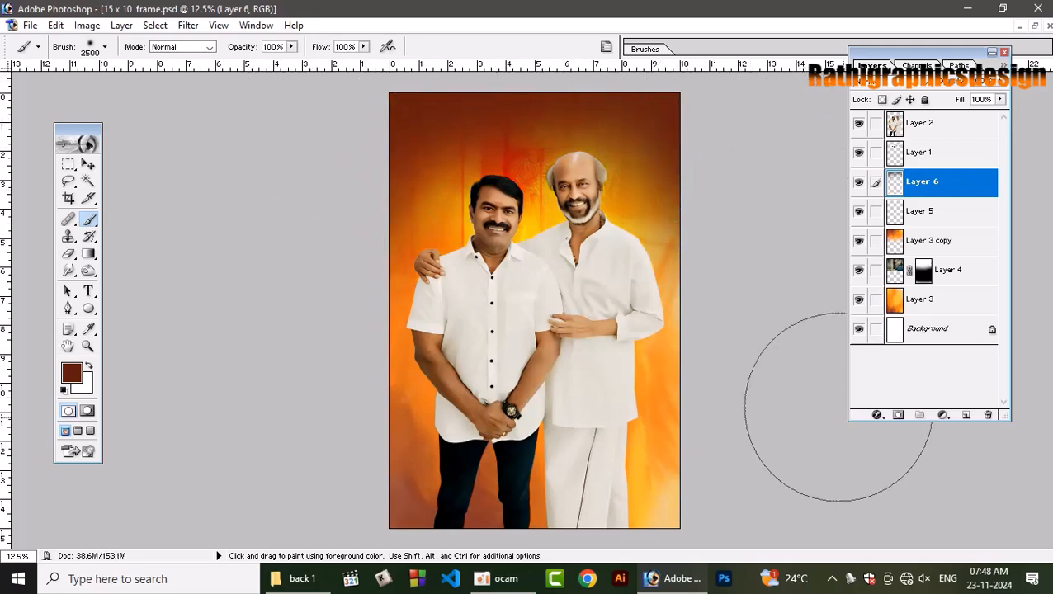
Try blending modes on the dark brown paint layer until it deepens the upper background with the room still faintly showing through.
{"action": "left_click", "coordinate": [879, 81]}
{"action": "left_click", "coordinate": [866, 101]}
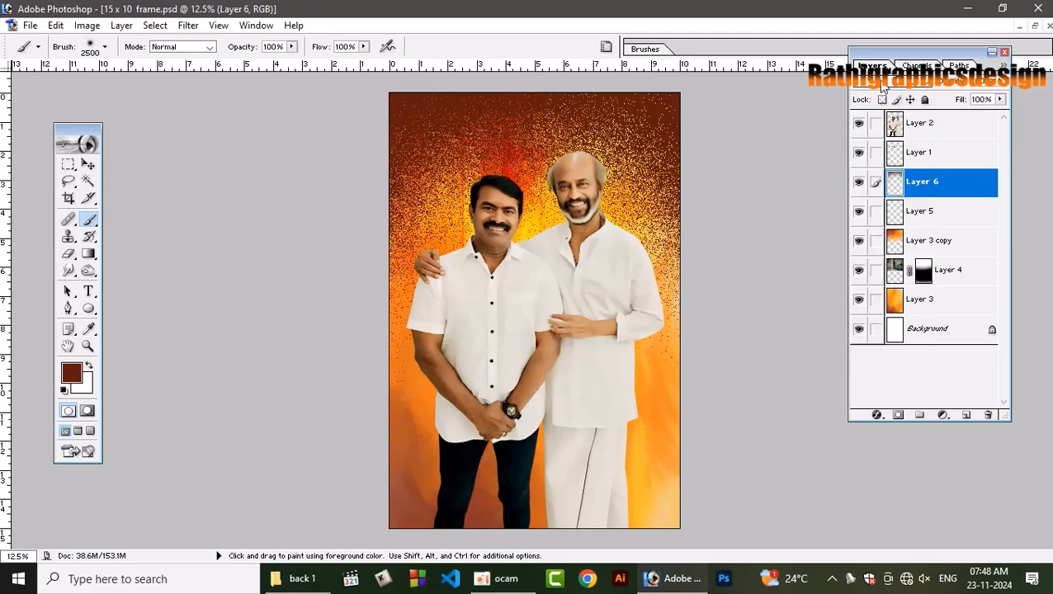
{"action": "scroll", "coordinate": [906, 86], "scroll_direction": "down", "scroll_amount": 5}
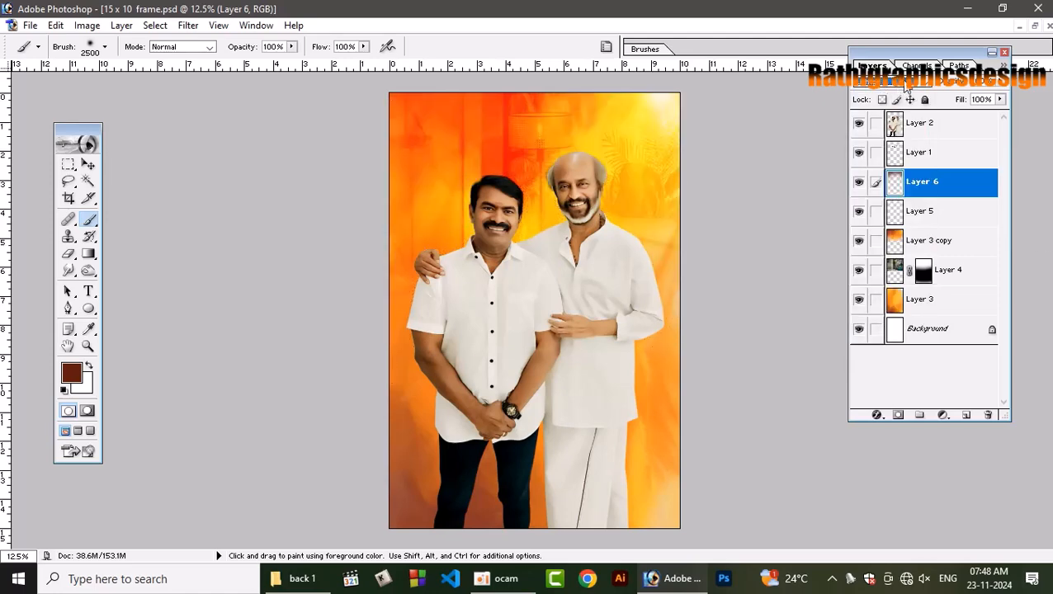
{"action": "scroll", "coordinate": [907, 86], "scroll_direction": "down", "scroll_amount": 4}
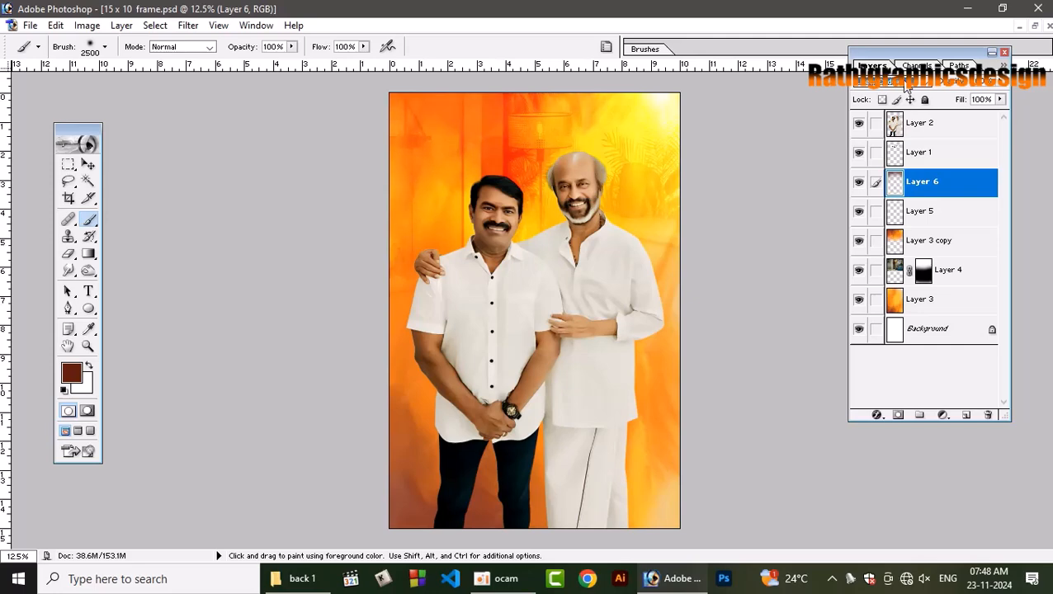
{"action": "scroll", "coordinate": [907, 86], "scroll_direction": "down", "scroll_amount": 3}
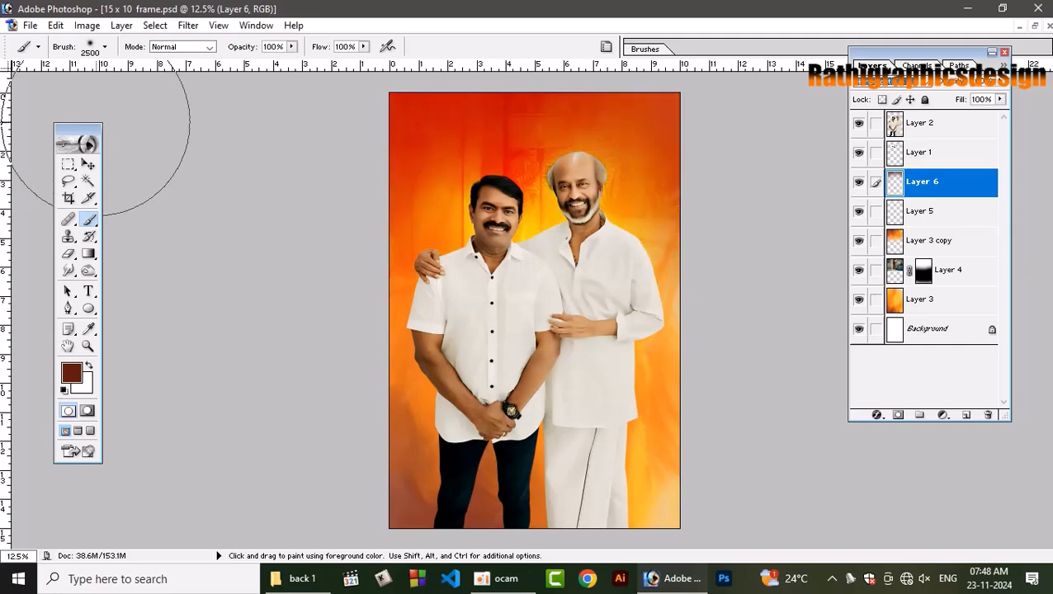
{"action": "key", "text": "Down"}
{"action": "key", "text": "Down"}
{"action": "key", "text": "Down"}
{"action": "key", "text": "Down"}
{"action": "key", "text": "Down"}
{"action": "key", "text": "Down"}
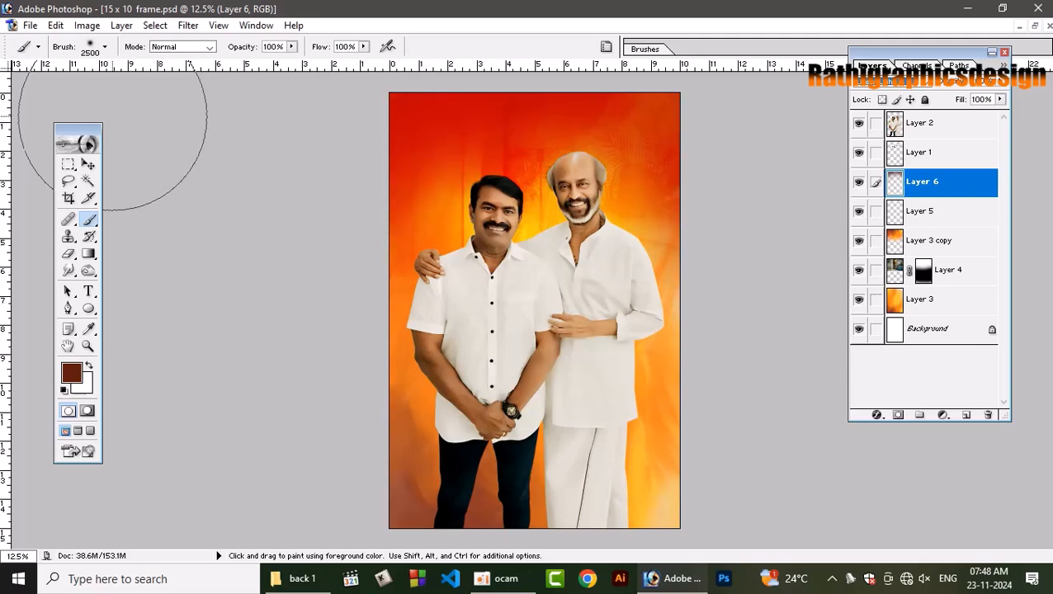
{"action": "key", "text": "Down"}
{"action": "key", "text": "Down"}
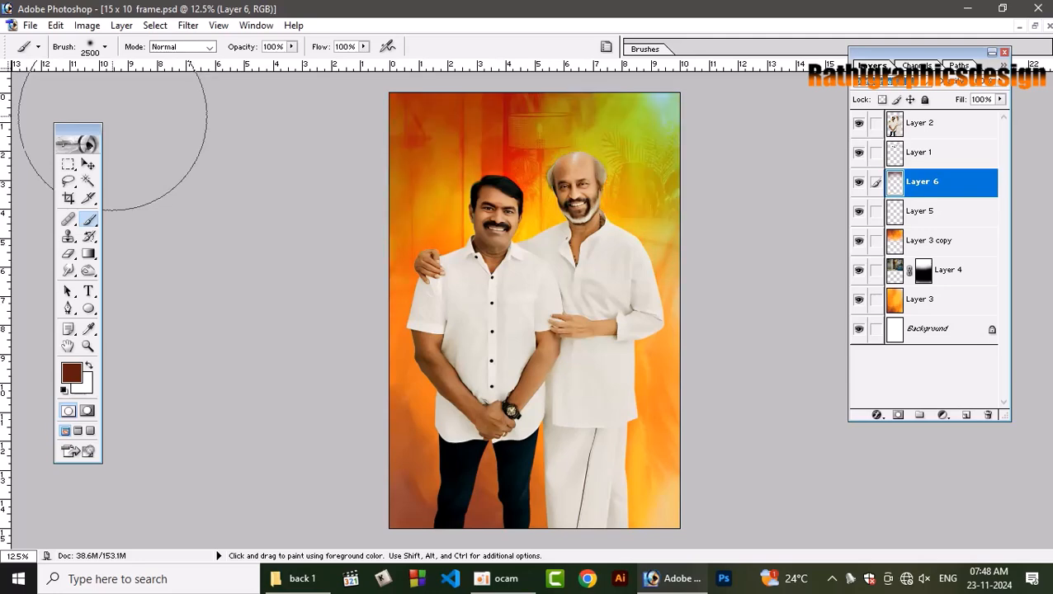
{"action": "key", "text": "Down"}
{"action": "key", "text": "Down"}
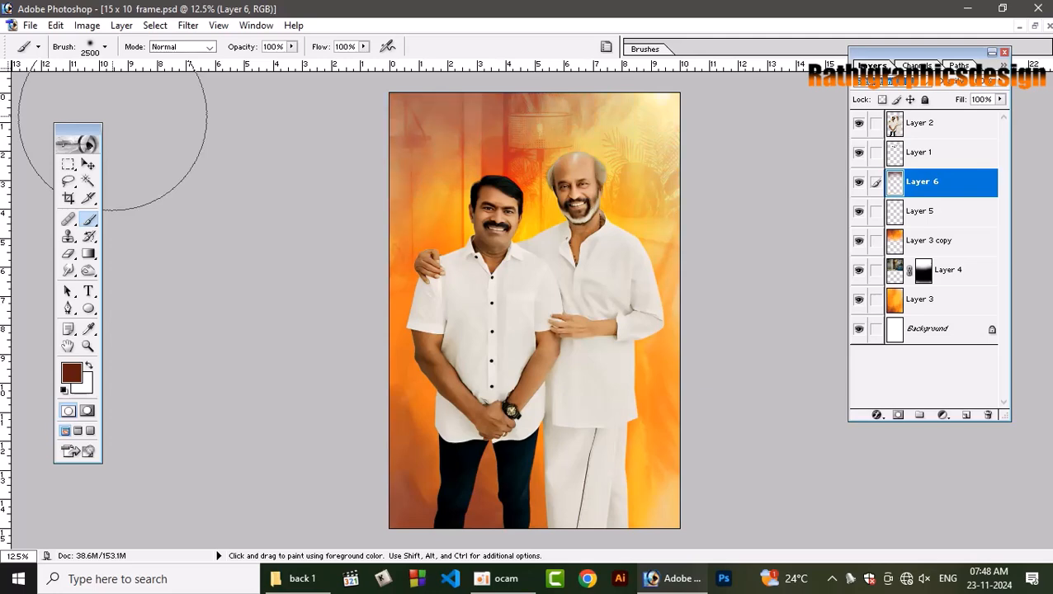
{"action": "key", "text": "Down"}
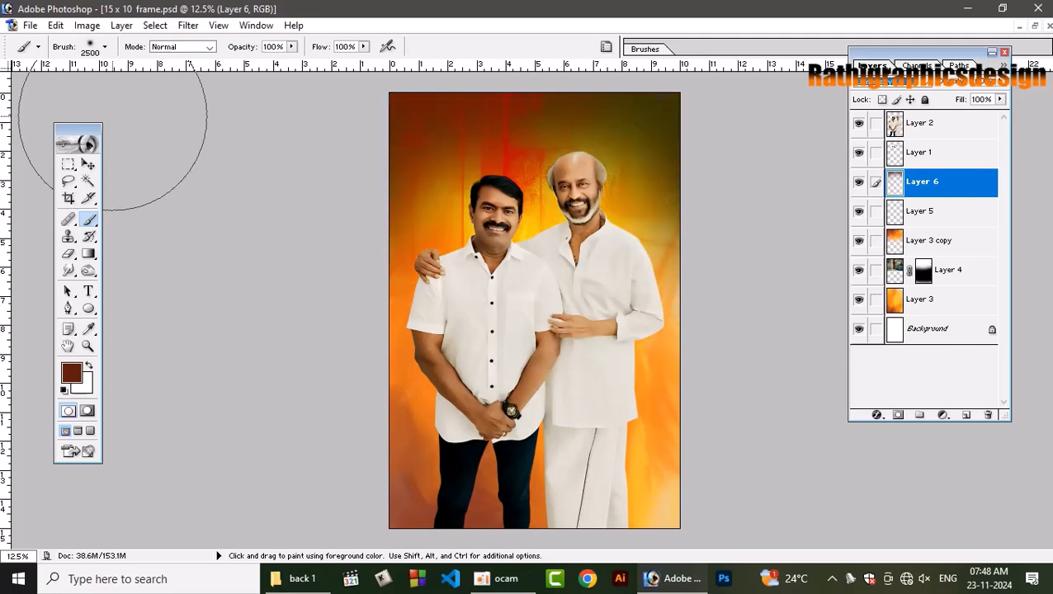
{"action": "key", "text": "Down"}
{"action": "key", "text": "Down"}
{"action": "key", "text": "Down"}
{"action": "key", "text": "Down"}
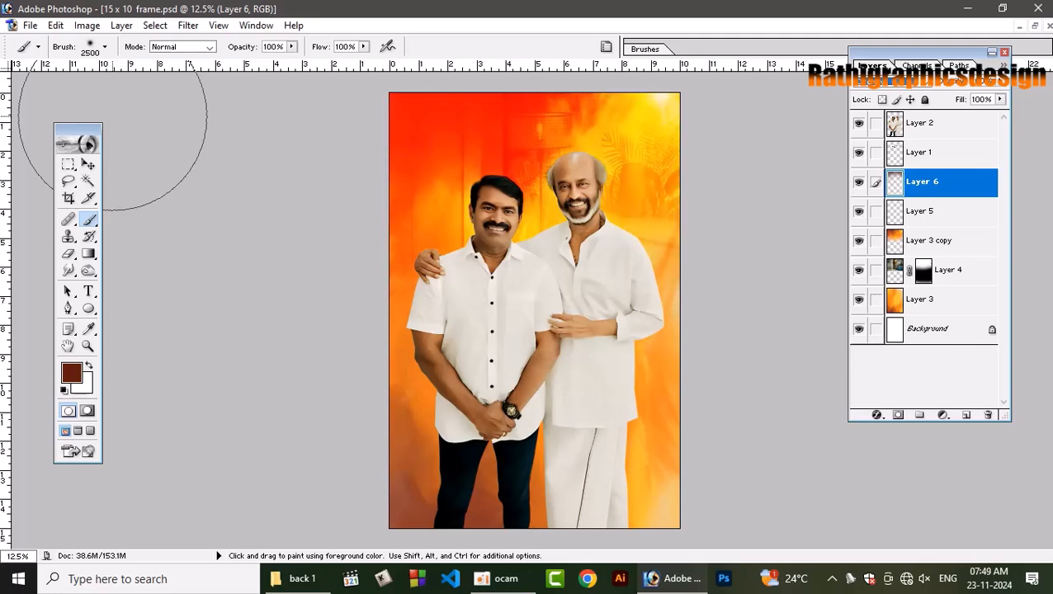
{"action": "key", "text": "Down"}
{"action": "key", "text": "Down"}
{"action": "key", "text": "Down"}
{"action": "key", "text": "Down"}
{"action": "key", "text": "Down"}
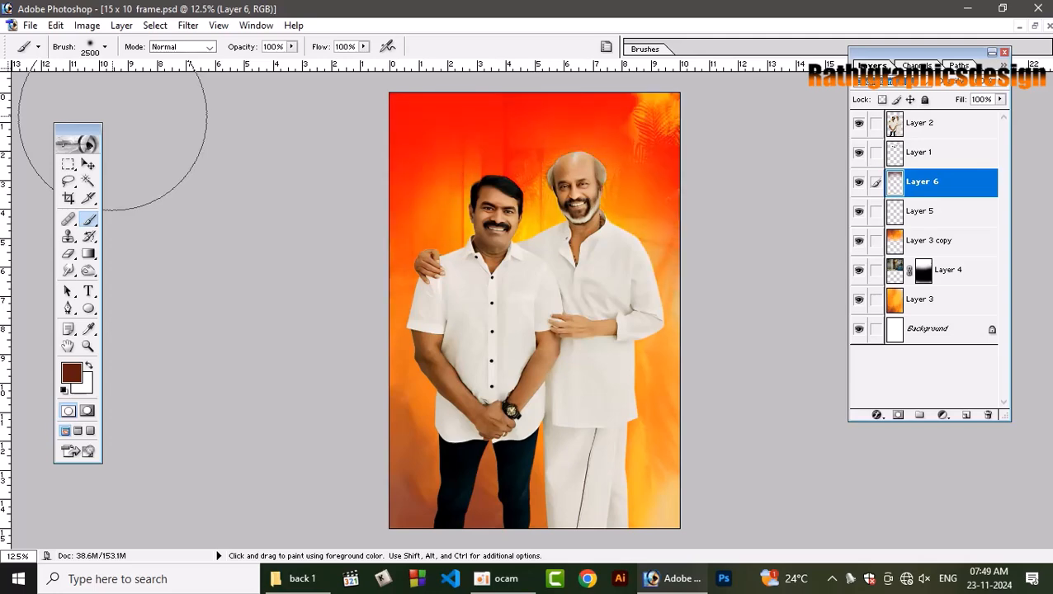
{"action": "key", "text": "Down"}
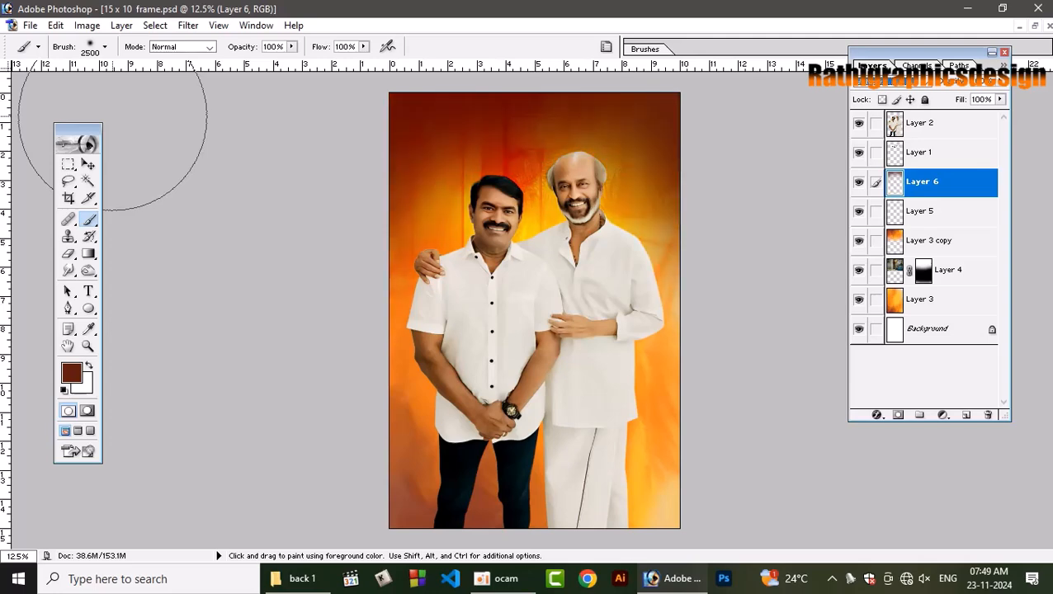
Lower the dark brown paint layer's opacity to roughly half to soften the darkened upper background.
{"action": "left_click", "coordinate": [1000, 98]}
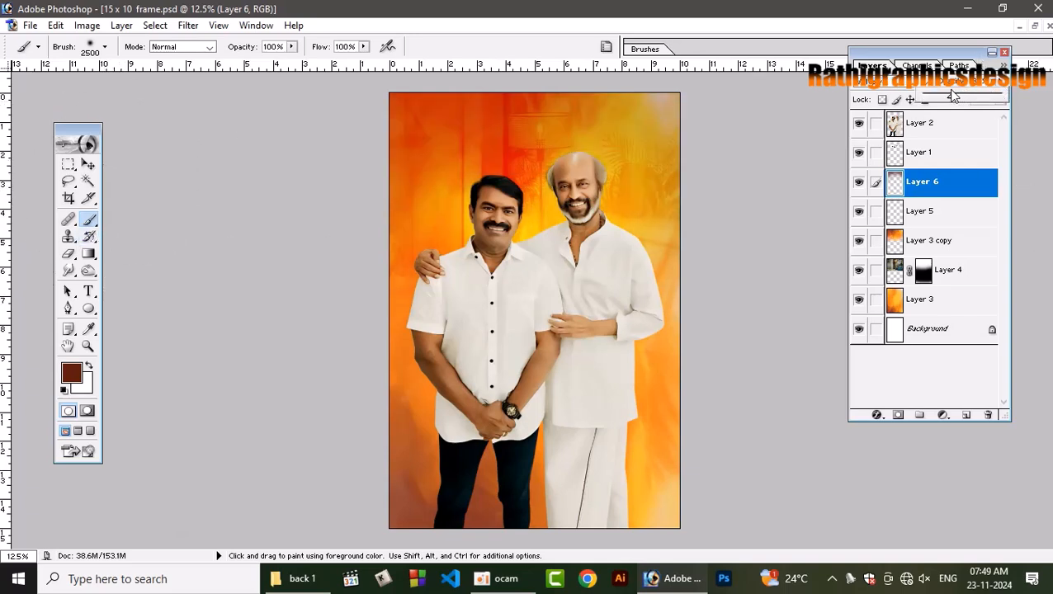
{"action": "left_click_drag", "start_coordinate": [954, 94], "coordinate": [966, 94]}
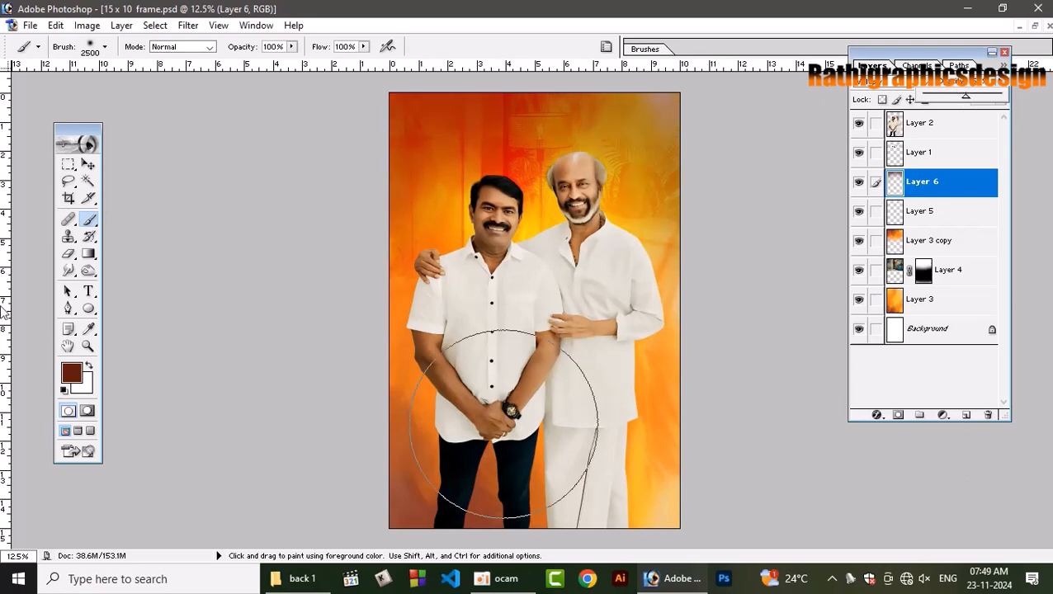
{"action": "left_click", "coordinate": [88, 165]}
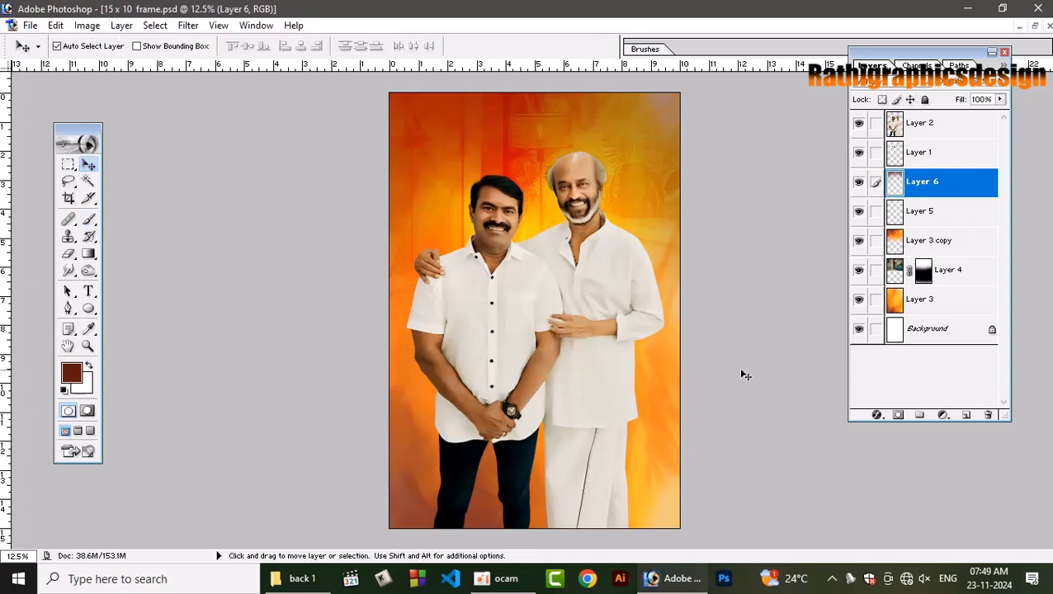
Select the whole canvas and add an empty layer directly above the dark brown paint layer.
{"action": "key", "text": "ctrl+a"}
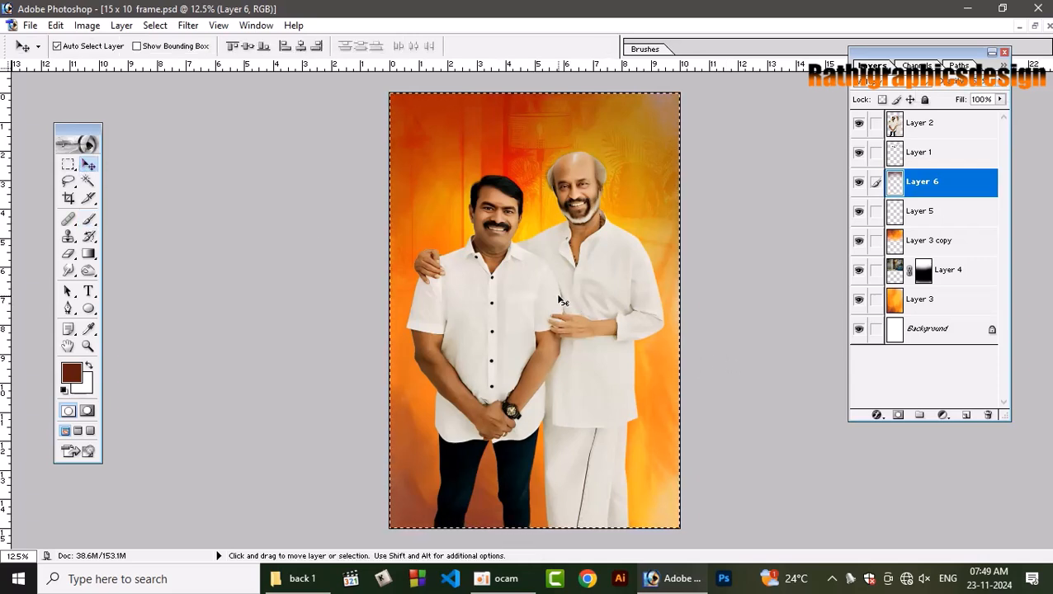
{"action": "key", "text": "shift"}
{"action": "key", "text": "ctrl+shift+n"}
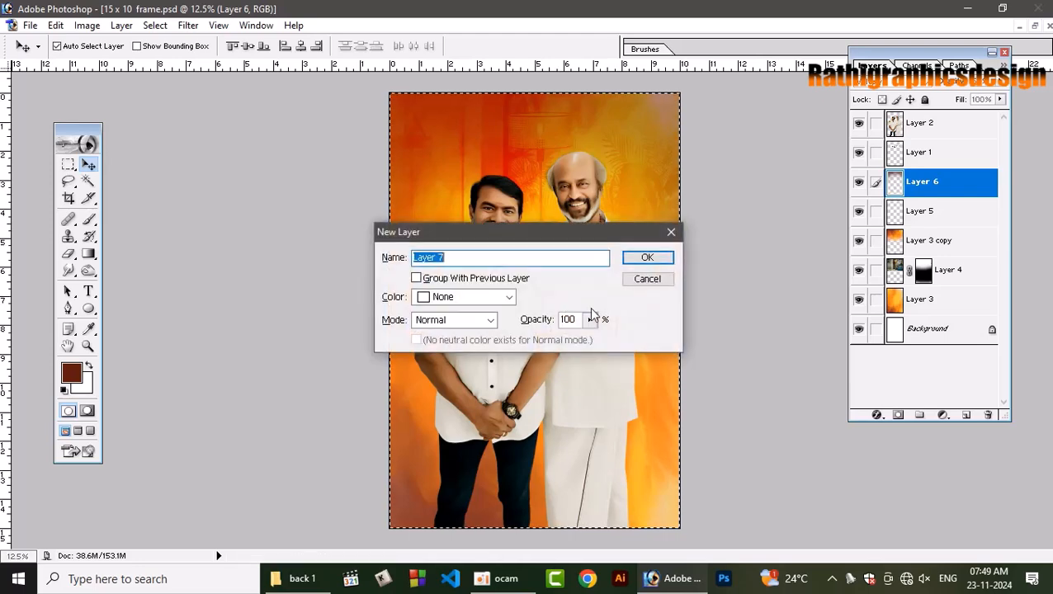
{"action": "key", "text": "Return"}
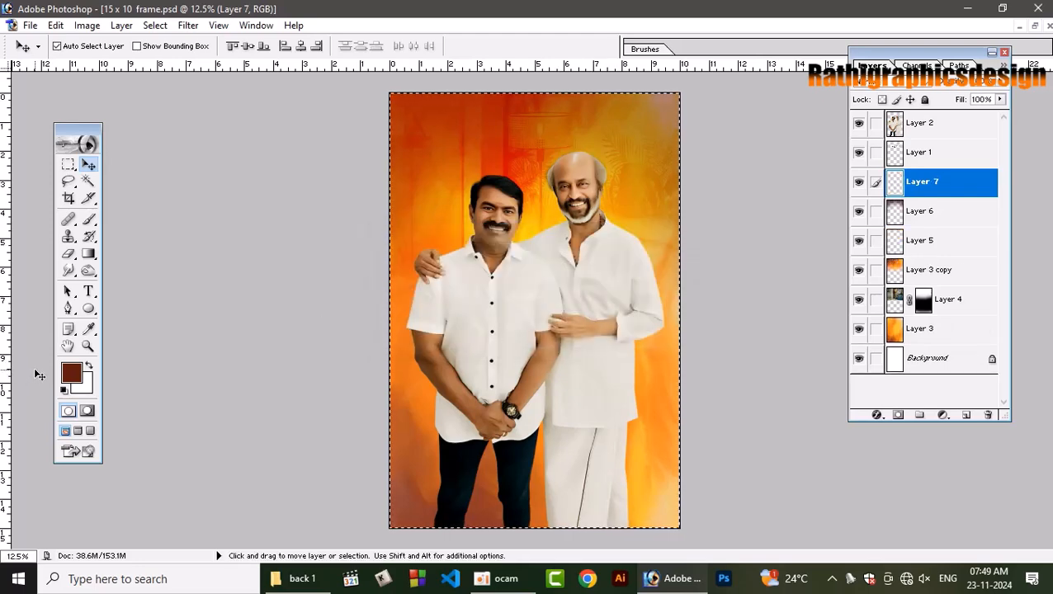
Stroke the canvas selection on the new layer with a white border 100 px wide, located inside the edge.
{"action": "key", "text": "d"}
{"action": "key", "text": "x"}
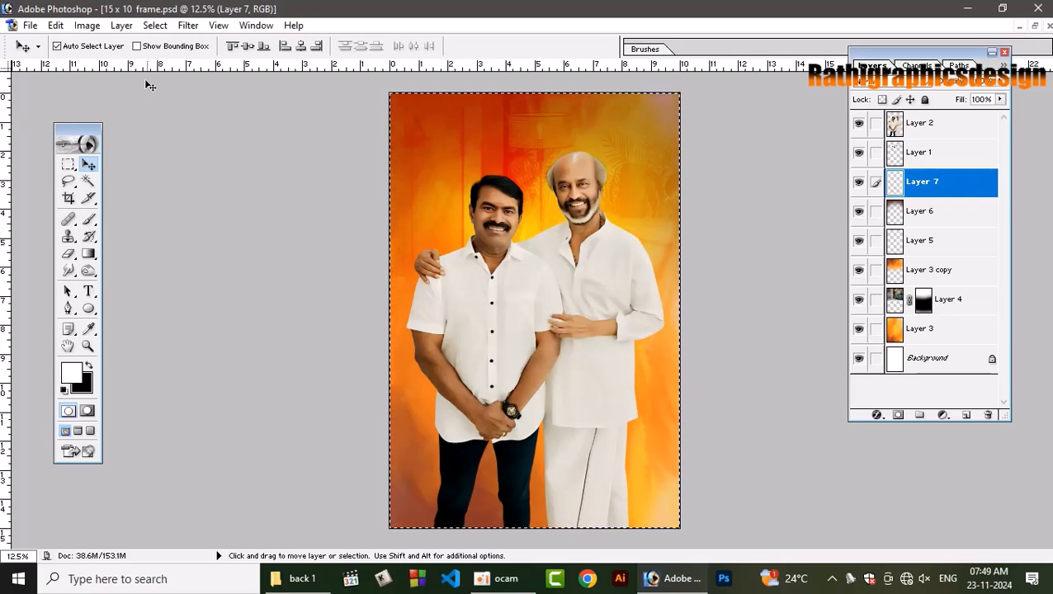
{"action": "left_click", "coordinate": [55, 26]}
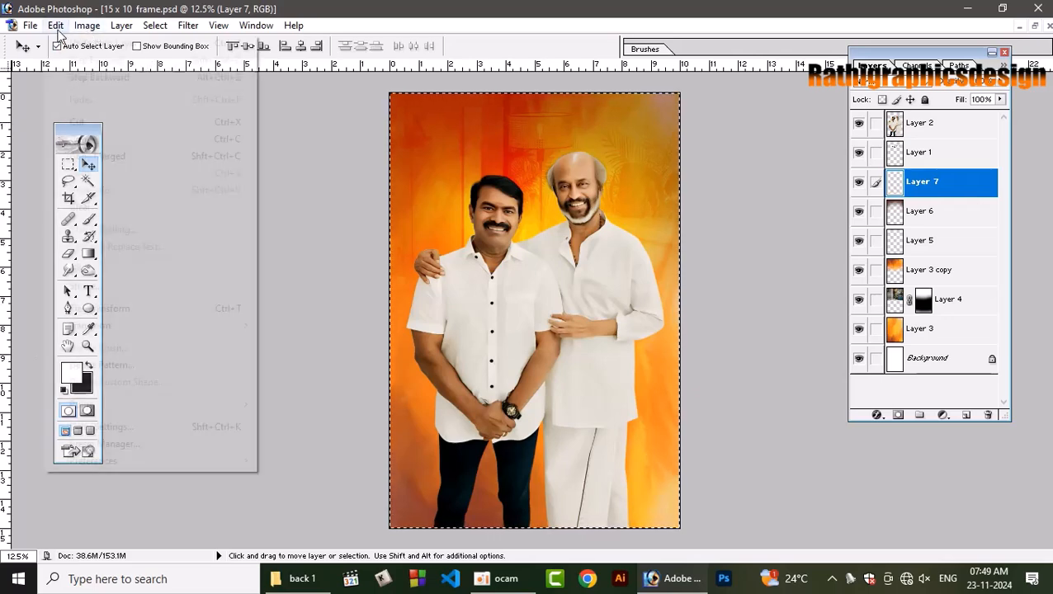
{"action": "left_click", "coordinate": [87, 286]}
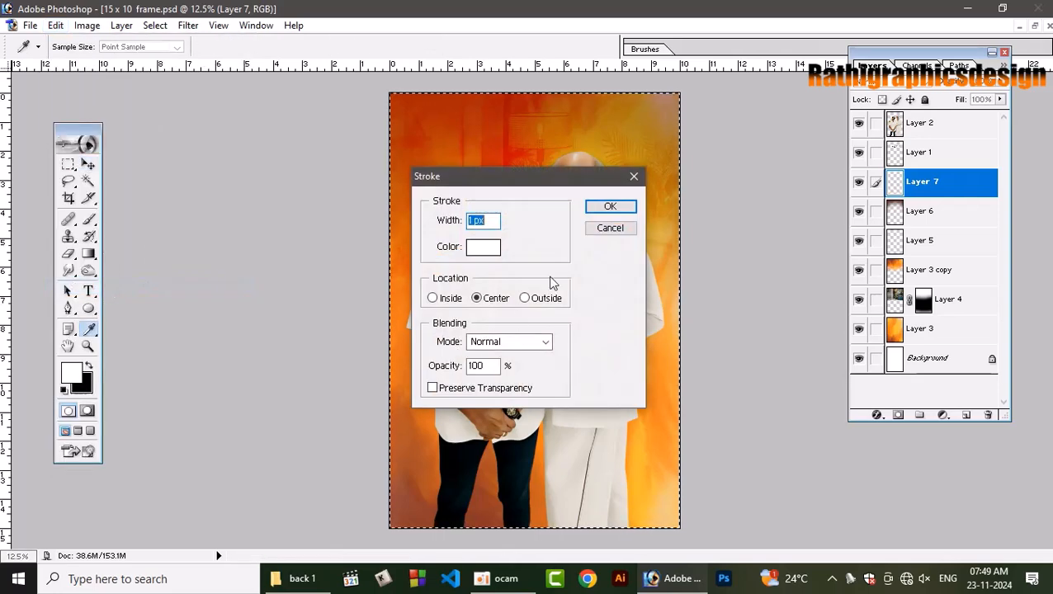
{"action": "type", "text": "100"}
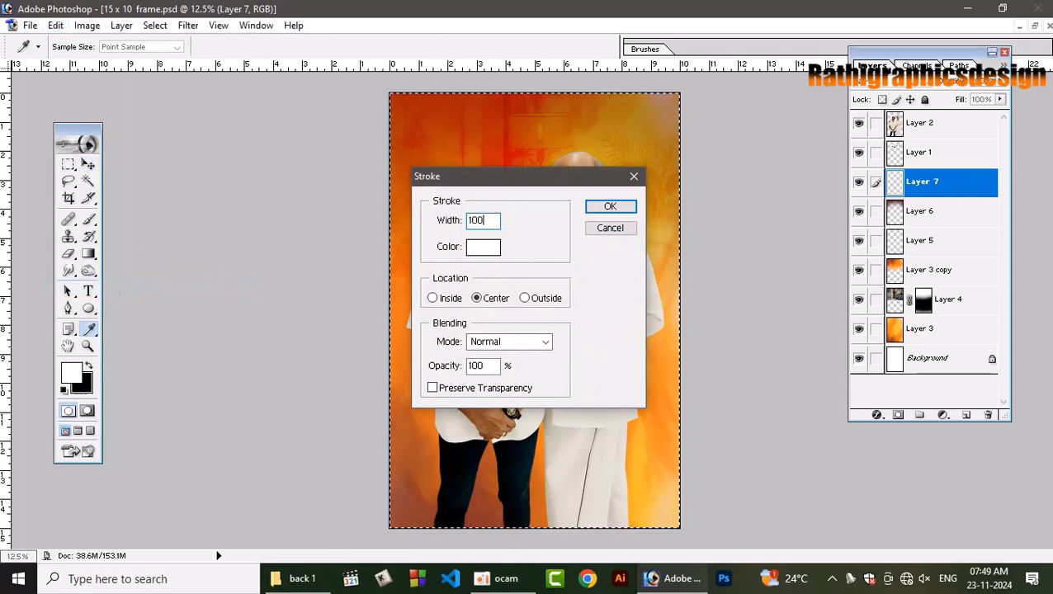
{"action": "left_click", "coordinate": [449, 298]}
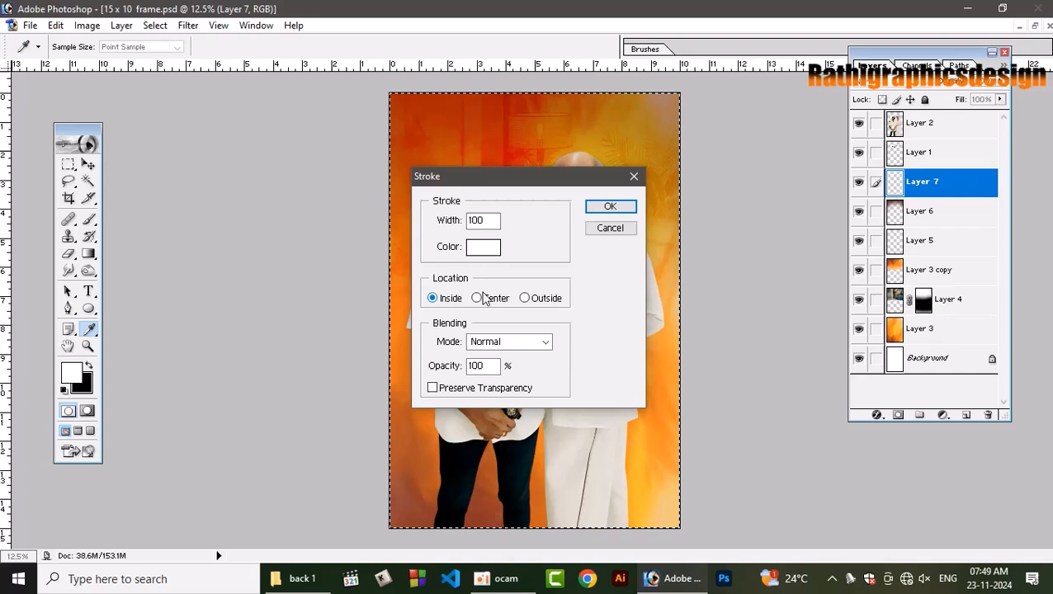
{"action": "left_click", "coordinate": [611, 206]}
{"action": "key", "text": "v"}
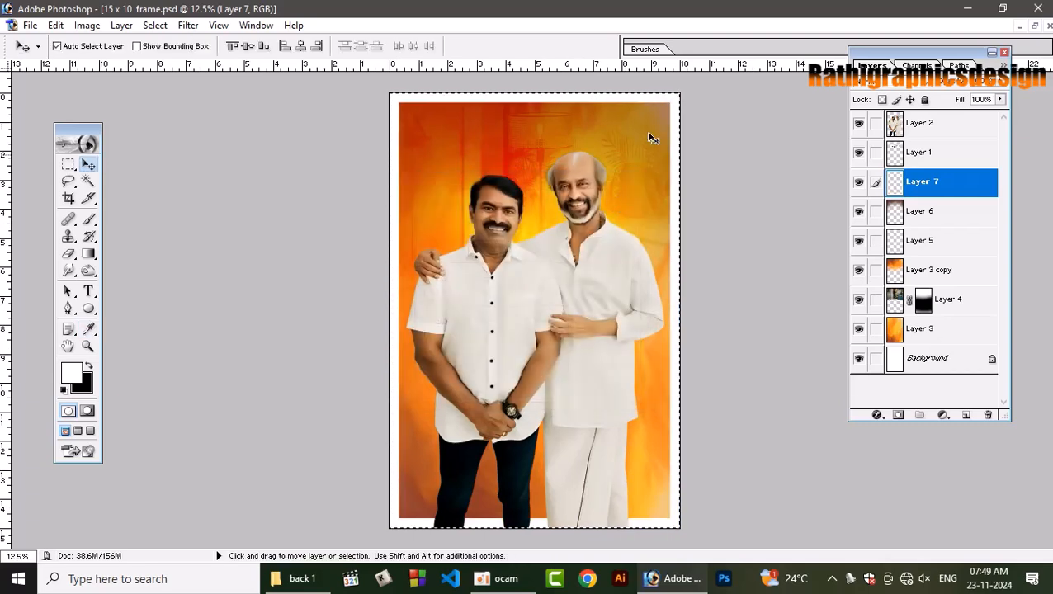
Deselect the canvas and bring the white border layer to the front, above the two men.
{"action": "key", "text": "ctrl+d"}
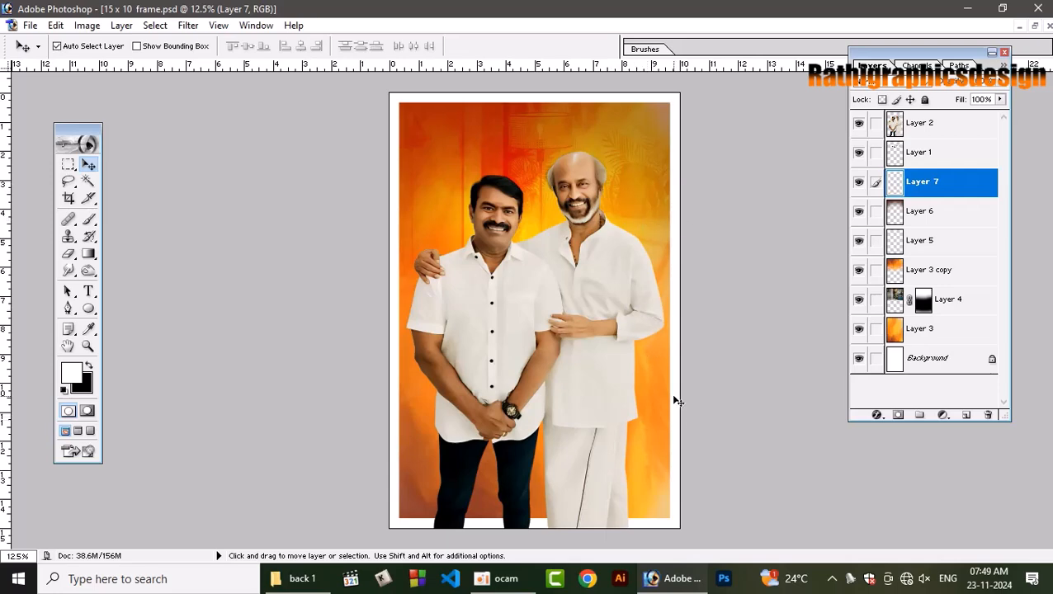
{"action": "key", "text": "shift"}
{"action": "key", "text": "ctrl+shift+bracketright"}
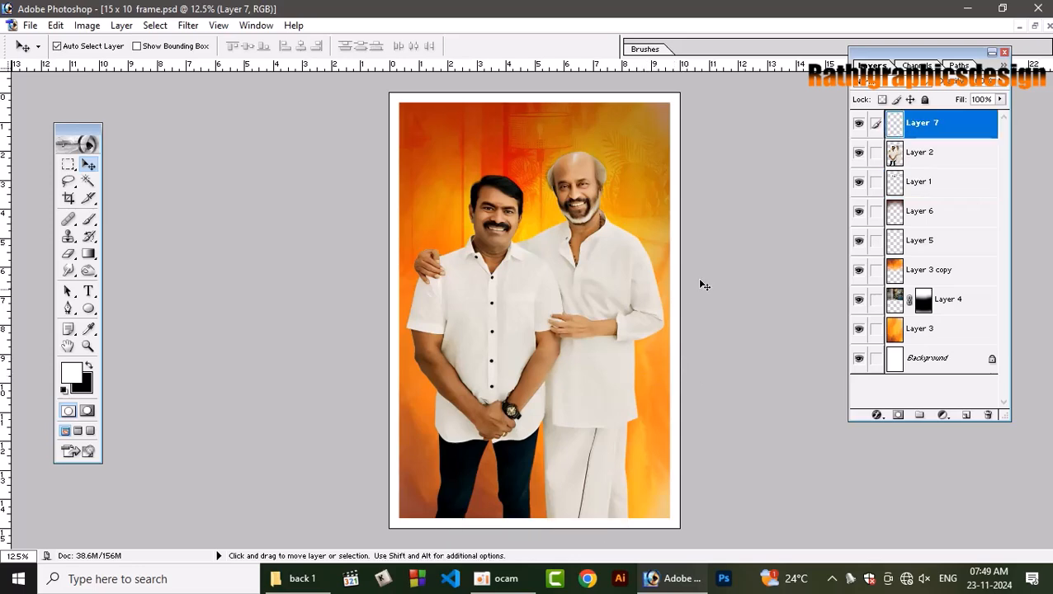
Apply the Texturizer filter to the orange background in Layer 3 with the Sandstone texture, 100% scaling and relief 4.
{"action": "left_click", "coordinate": [931, 331]}
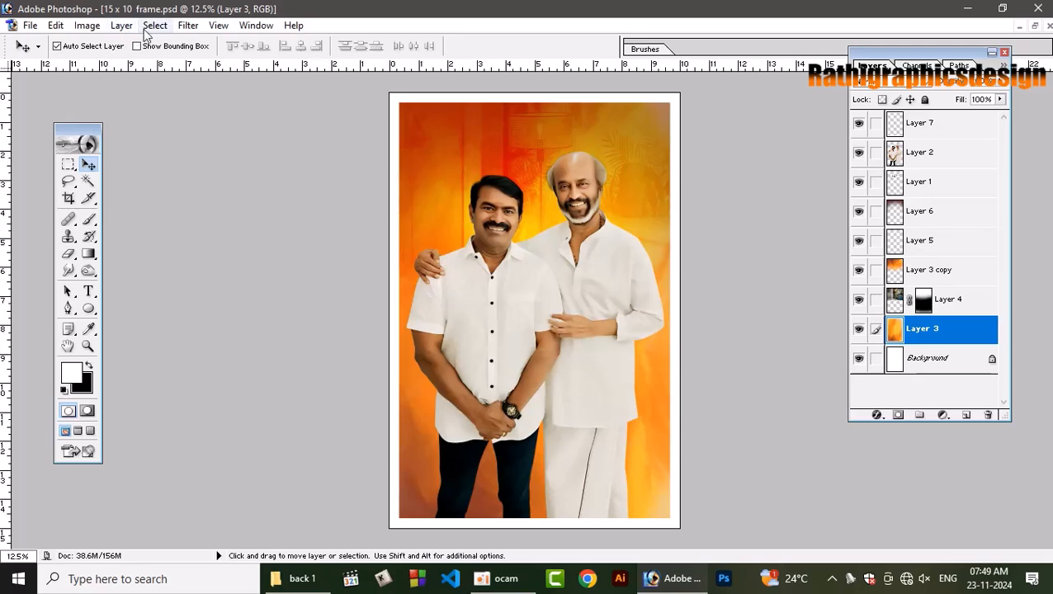
{"action": "left_click", "coordinate": [188, 25]}
{"action": "mouse_move", "coordinate": [281, 295]}
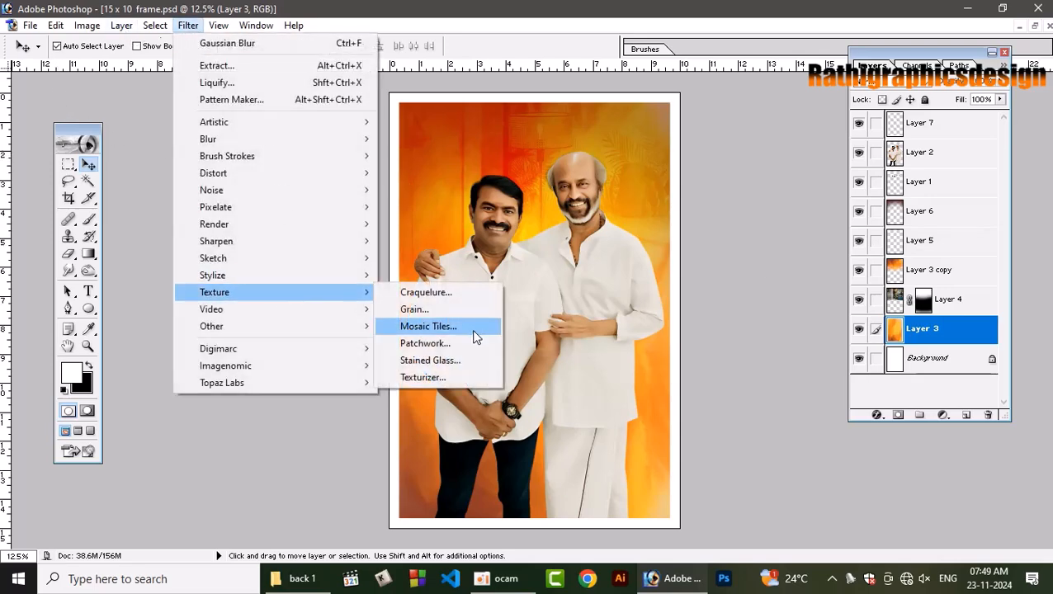
{"action": "left_click", "coordinate": [453, 379]}
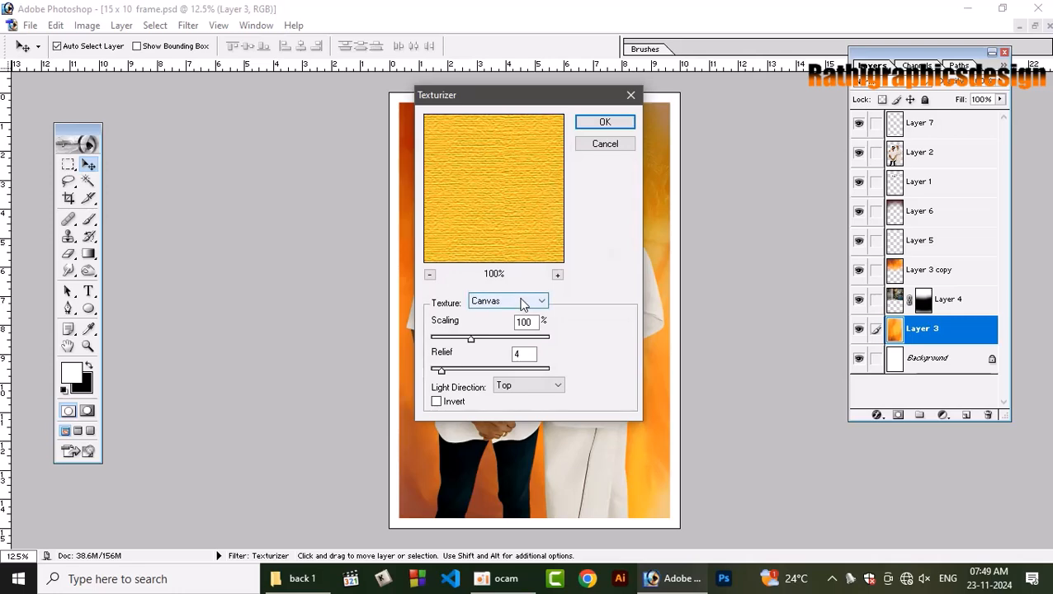
{"action": "left_click", "coordinate": [522, 299]}
{"action": "left_click", "coordinate": [516, 343]}
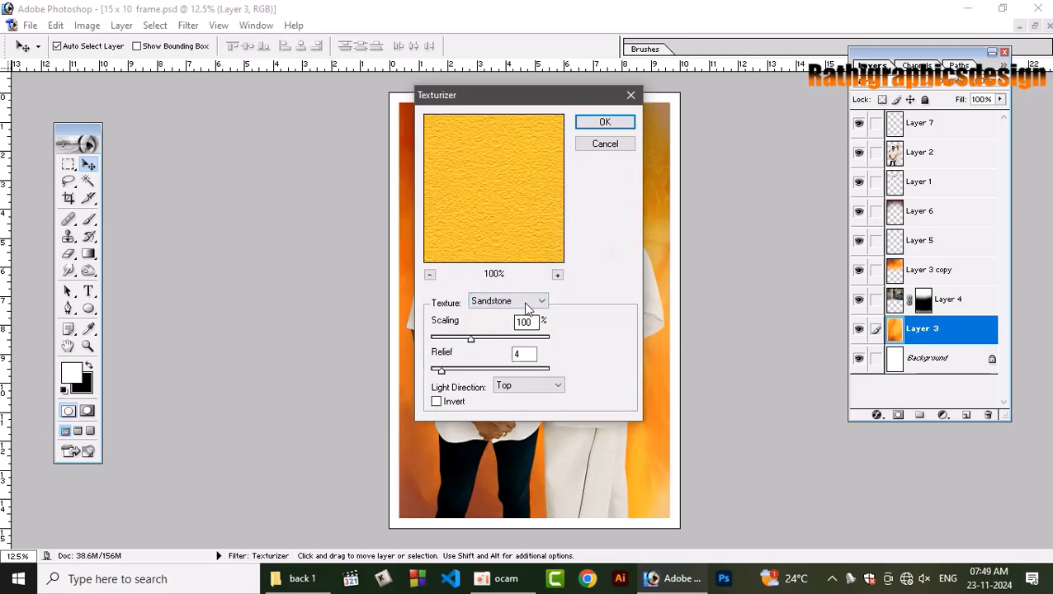
{"action": "left_click", "coordinate": [605, 122]}
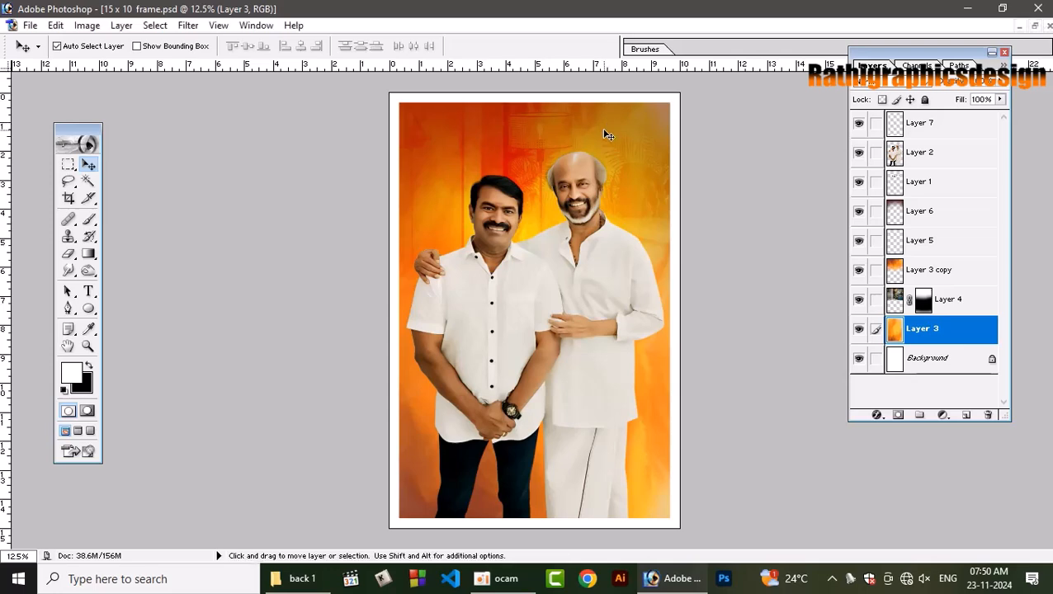
Apply the Texturizer filter to Layer 3 copy with the Sandstone texture, 115% scaling and relief 13.
{"action": "left_click", "coordinate": [937, 276]}
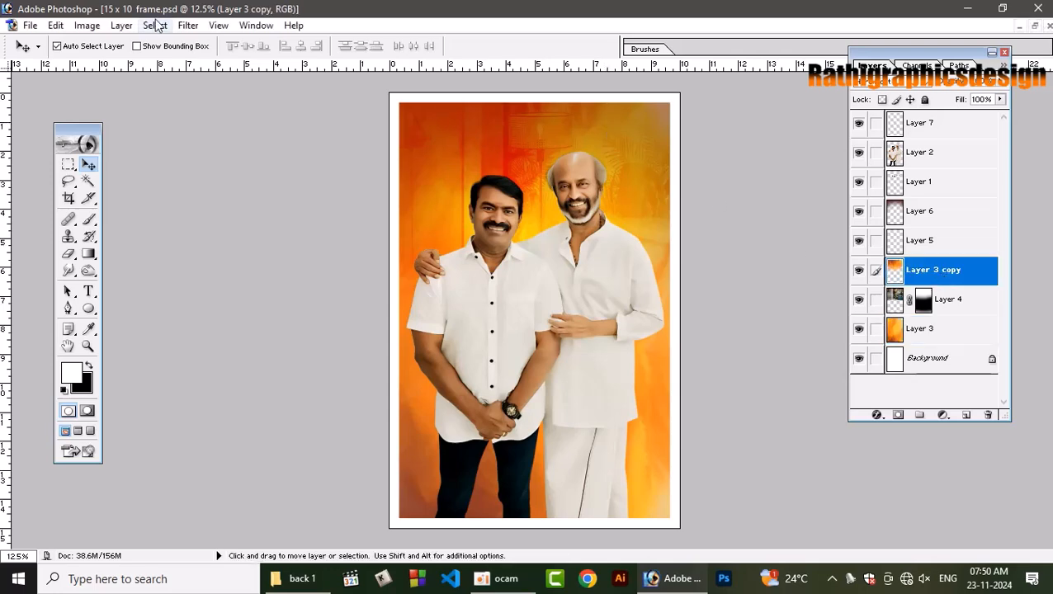
{"action": "left_click", "coordinate": [188, 25]}
{"action": "mouse_move", "coordinate": [242, 295]}
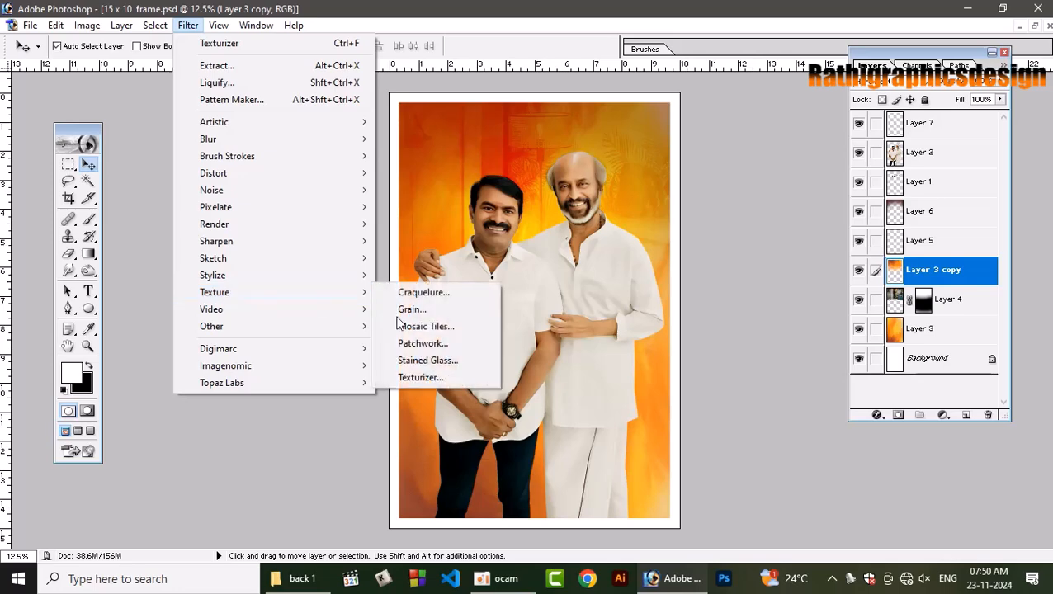
{"action": "left_click", "coordinate": [418, 377]}
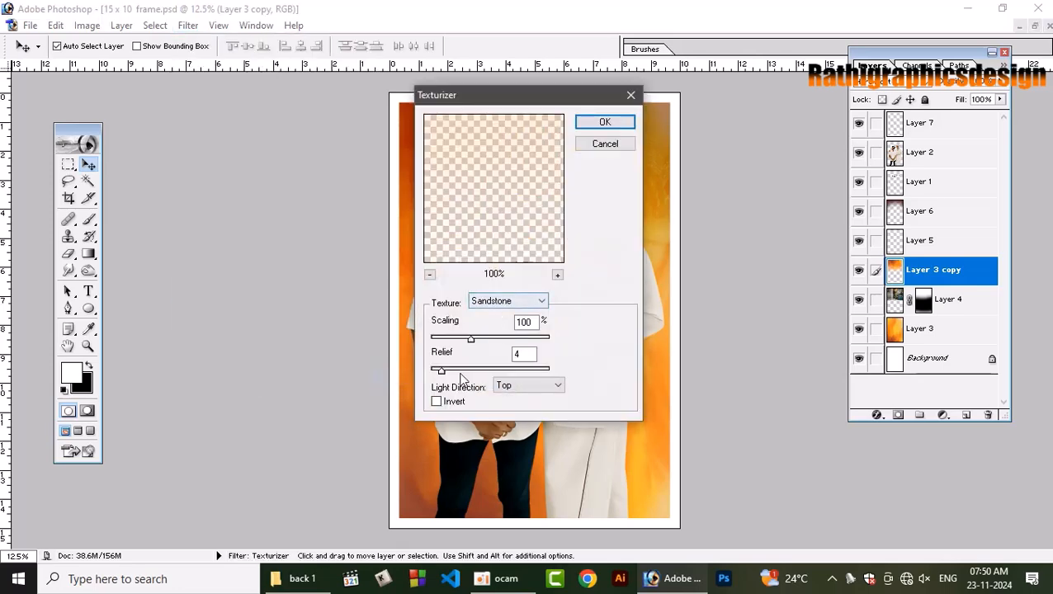
{"action": "mouse_move", "coordinate": [441, 373]}
{"action": "left_mouse_down"}
{"action": "mouse_move", "coordinate": [483, 340]}
{"action": "mouse_move", "coordinate": [463, 371]}
{"action": "left_mouse_up"}
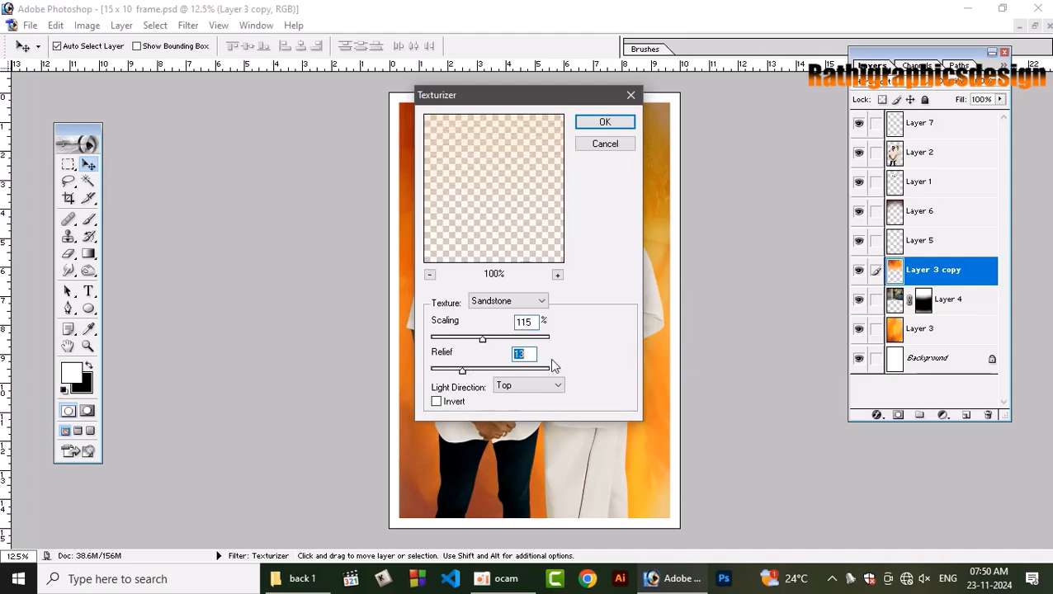
{"action": "key", "text": "Return"}
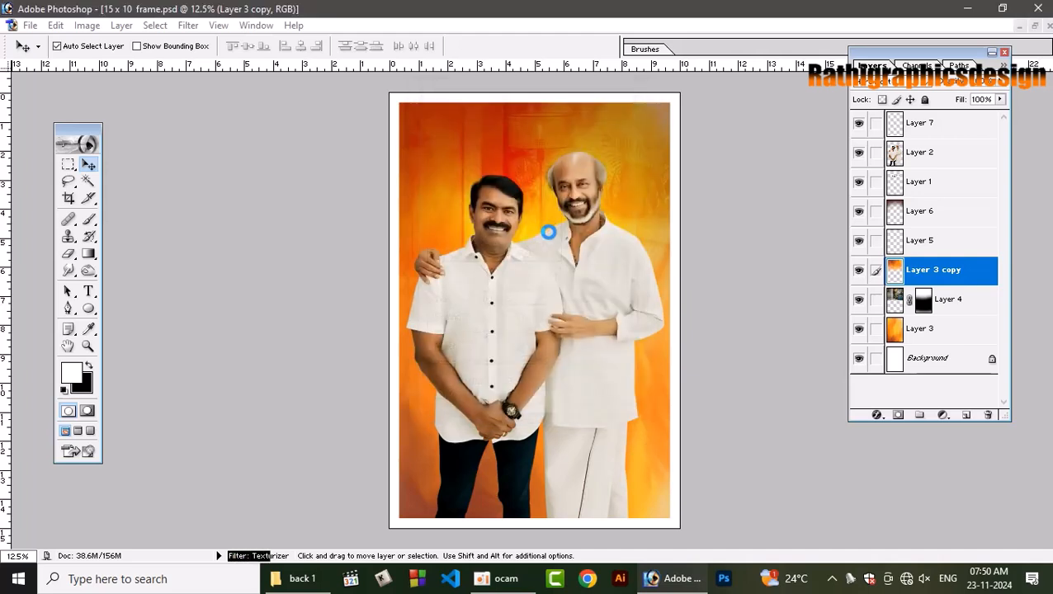
Inspect the sandstone texture and the men's cut-out edges at 50% magnification, from the upper background to the lower border.
{"action": "key", "text": "ctrl+plus"}
{"action": "key", "text": "ctrl+plus"}
{"action": "key", "text": "ctrl+plus"}
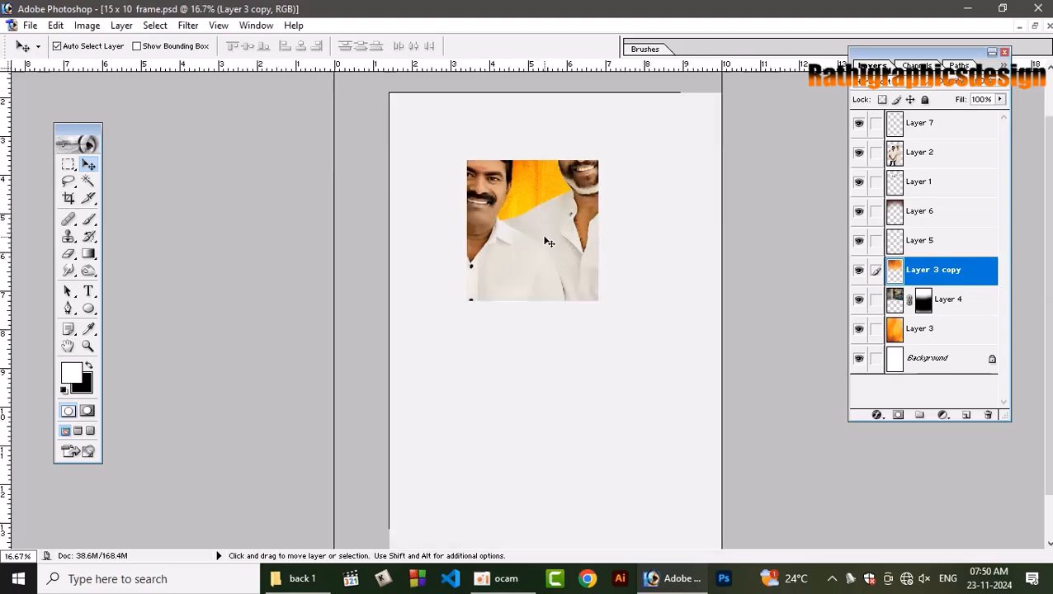
{"action": "key", "text": "ctrl+plus"}
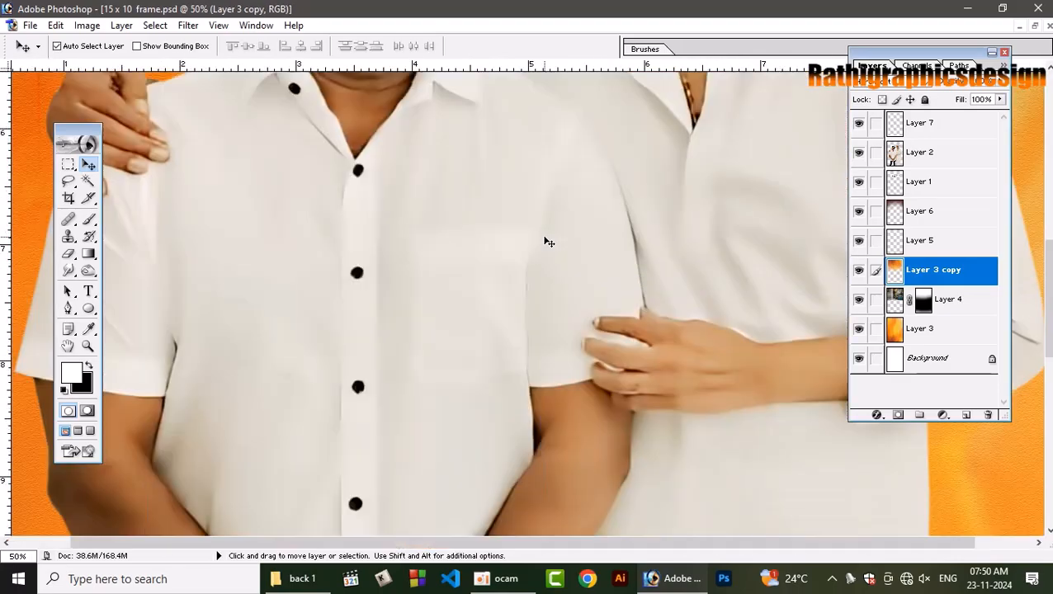
{"action": "key", "text": "space"}
{"action": "left_click_drag", "start_coordinate": [443, 204], "coordinate": [683, 490]}
{"action": "left_click_drag", "start_coordinate": [544, 281], "coordinate": [769, 562]}
{"action": "key", "text": "space"}
{"action": "left_click_drag", "start_coordinate": [662, 307], "coordinate": [685, 463]}
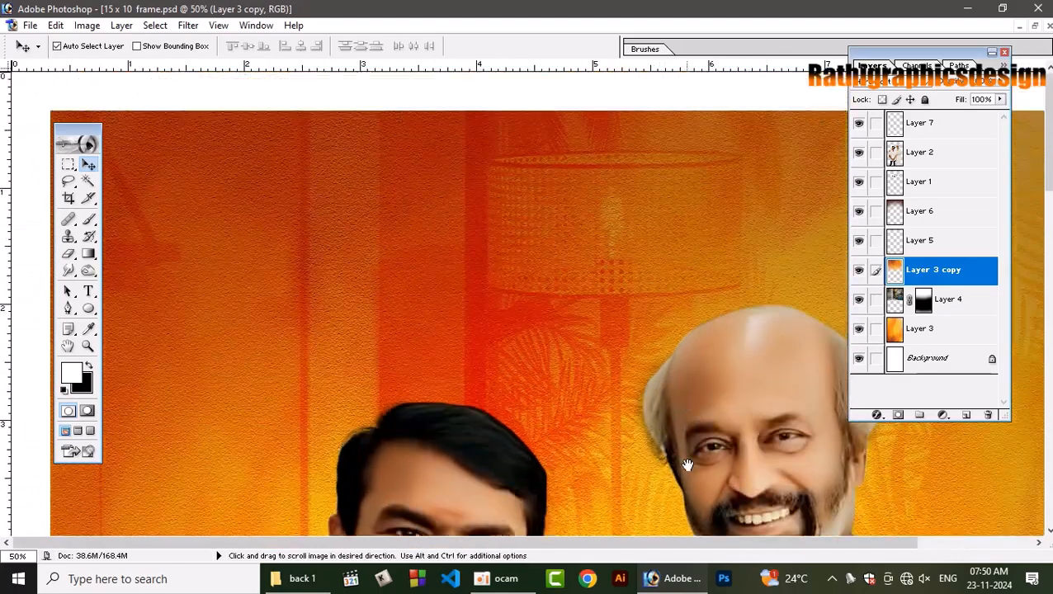
{"action": "key", "text": "space"}
{"action": "left_click_drag", "start_coordinate": [527, 310], "coordinate": [535, 147]}
{"action": "left_click_drag", "start_coordinate": [487, 372], "coordinate": [487, 164]}
{"action": "left_click_drag", "start_coordinate": [487, 456], "coordinate": [473, 231]}
{"action": "left_click_drag", "start_coordinate": [468, 425], "coordinate": [447, 289]}
{"action": "left_click_drag", "start_coordinate": [478, 489], "coordinate": [496, 281]}
{"action": "left_click_drag", "start_coordinate": [494, 516], "coordinate": [505, 330]}
{"action": "left_click_drag", "start_coordinate": [561, 462], "coordinate": [574, 393]}
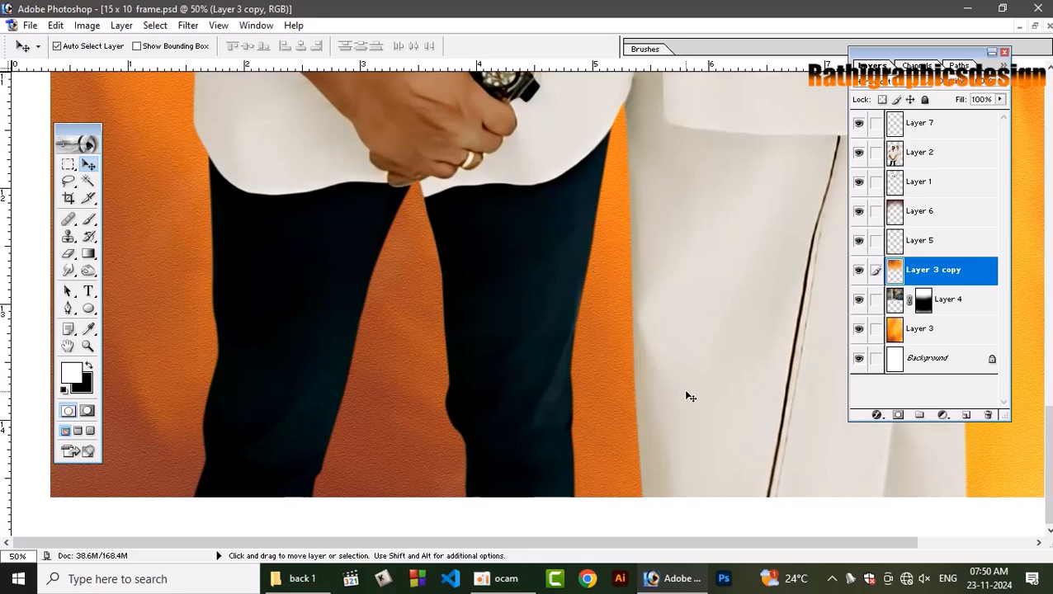
{"action": "key", "text": "ctrl+0"}
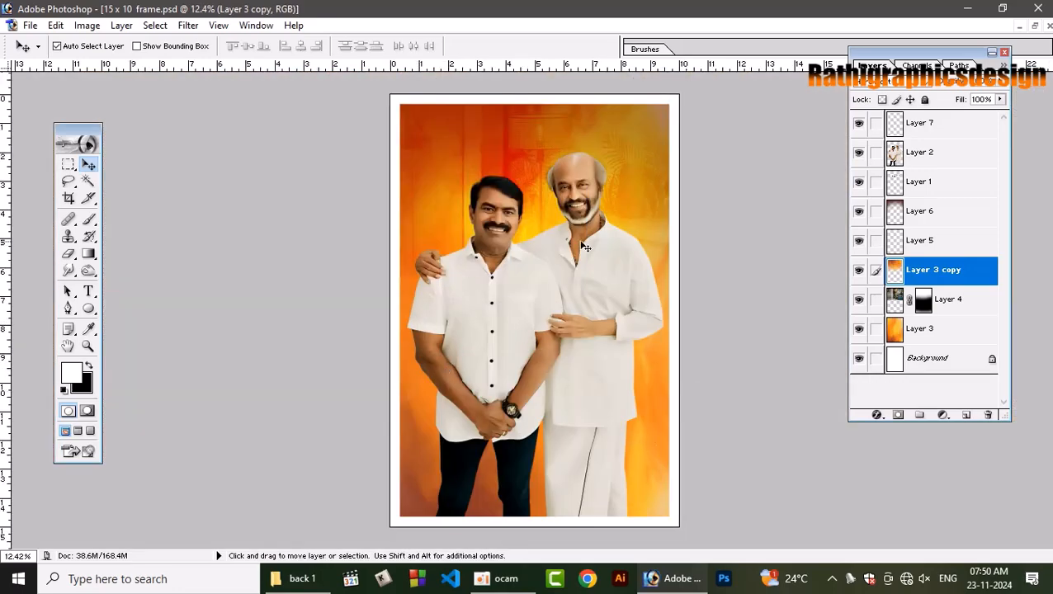
Increase the saturation of the two men in Layer 2 slightly with Hue/Saturation, leaving hue and lightness at 0.
{"action": "left_click", "coordinate": [583, 203]}
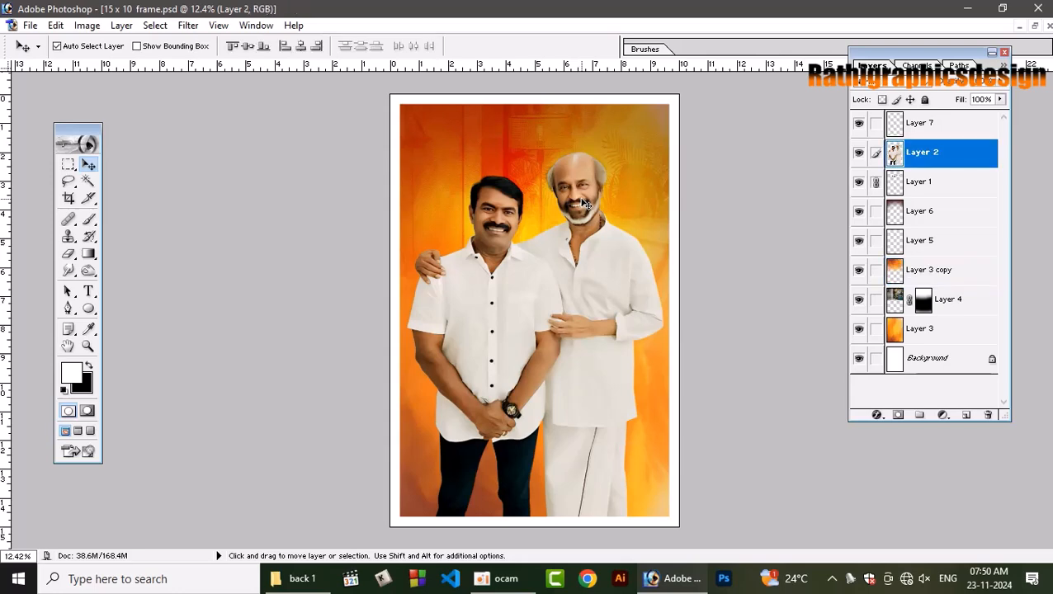
{"action": "key", "text": "ctrl+u"}
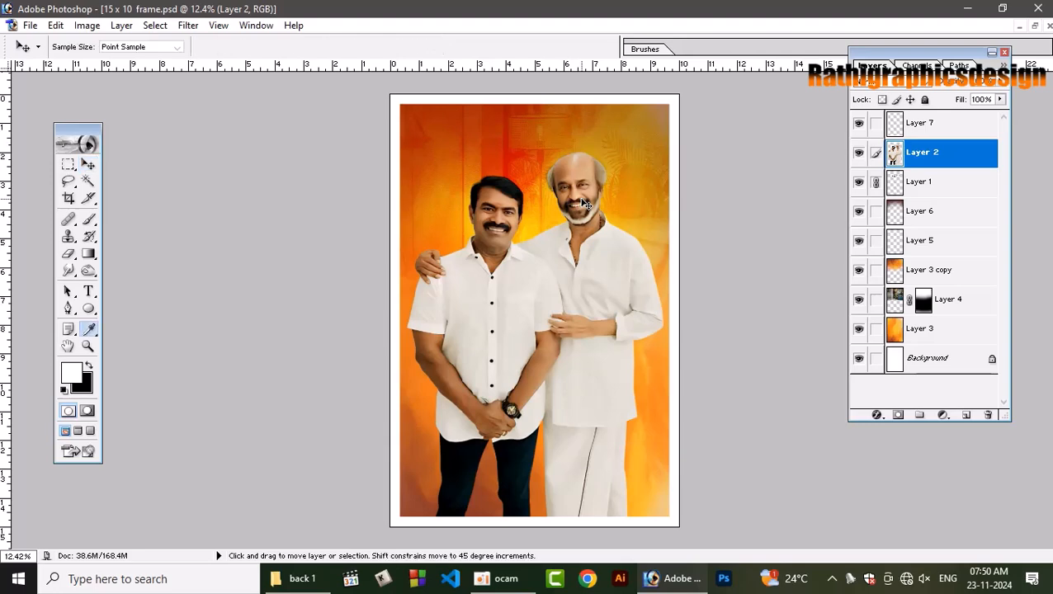
{"action": "left_click_drag", "start_coordinate": [781, 202], "coordinate": [801, 251]}
{"action": "key", "text": "Tab"}
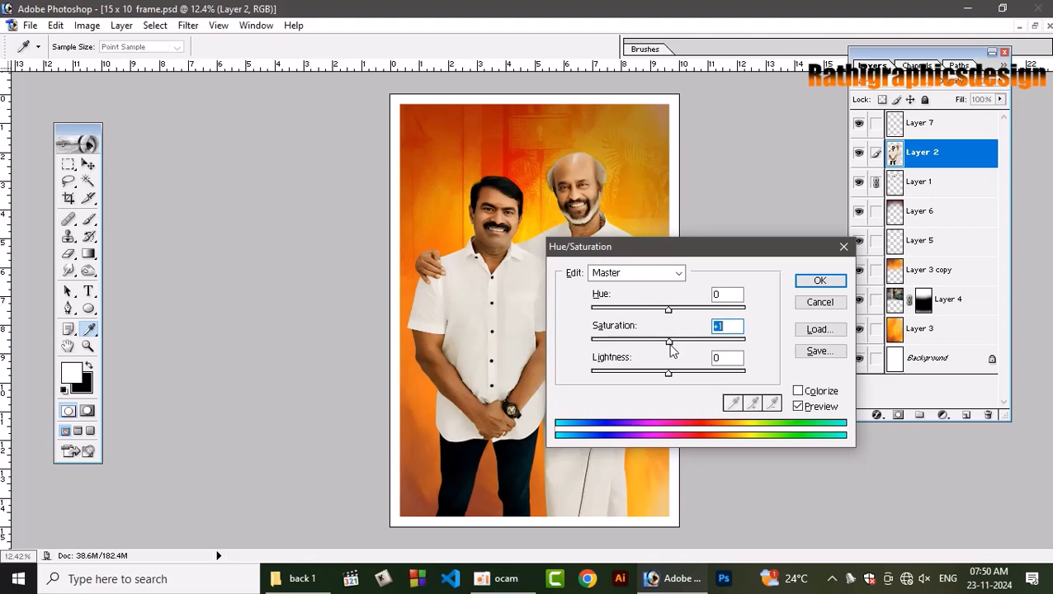
{"action": "left_click_drag", "start_coordinate": [670, 344], "coordinate": [686, 348]}
{"action": "key", "text": "Return"}
{"action": "key", "text": "v"}
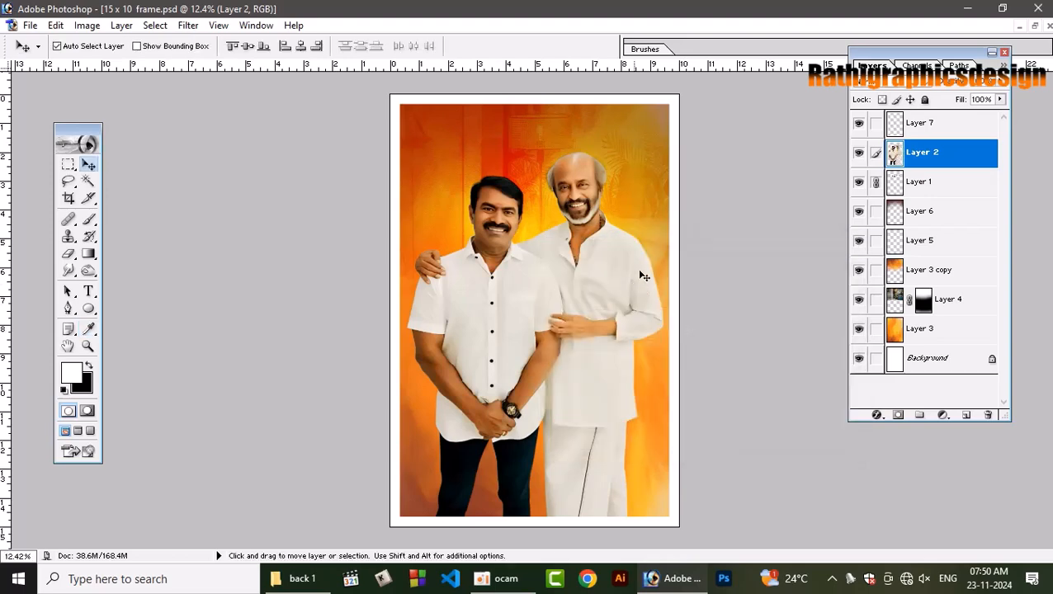
Check the two men's faces and shirts up close, toggling Layer 1's visibility to compare its effect.
{"action": "key", "text": "ctrl+plus"}
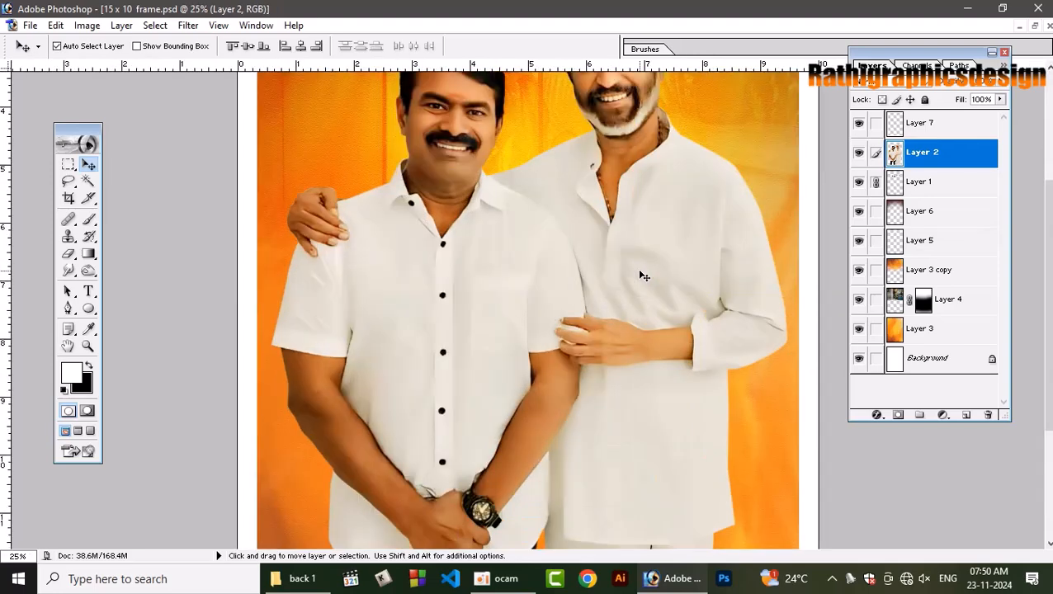
{"action": "key", "text": "ctrl+plus"}
{"action": "left_click_drag", "start_coordinate": [612, 313], "coordinate": [660, 438]}
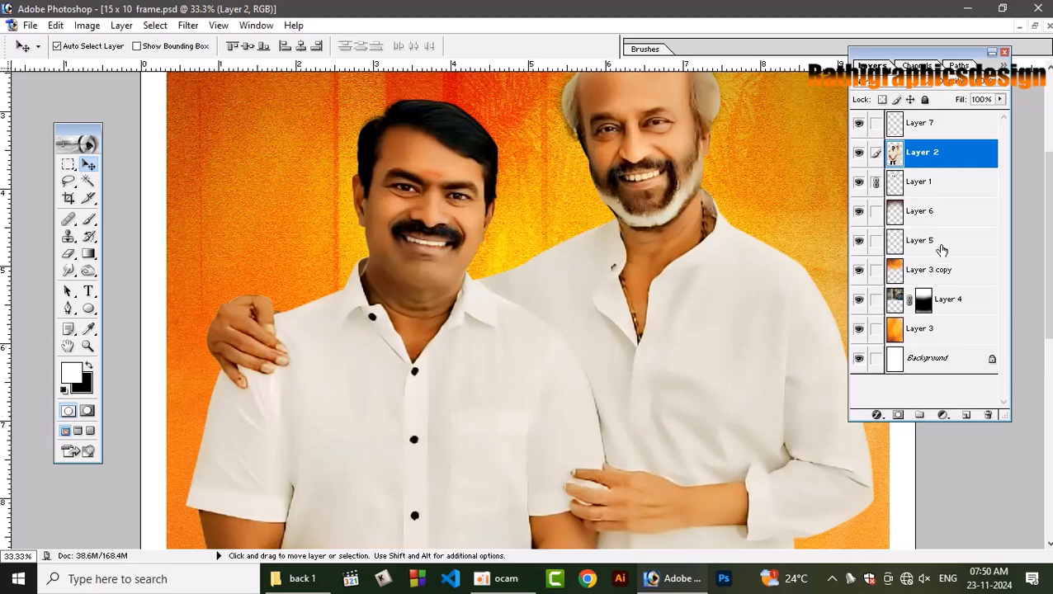
{"action": "left_click", "coordinate": [859, 185]}
{"action": "left_click", "coordinate": [858, 186]}
{"action": "left_click", "coordinate": [858, 182]}
{"action": "key", "text": "space"}
{"action": "left_click_drag", "start_coordinate": [676, 130], "coordinate": [740, 240]}
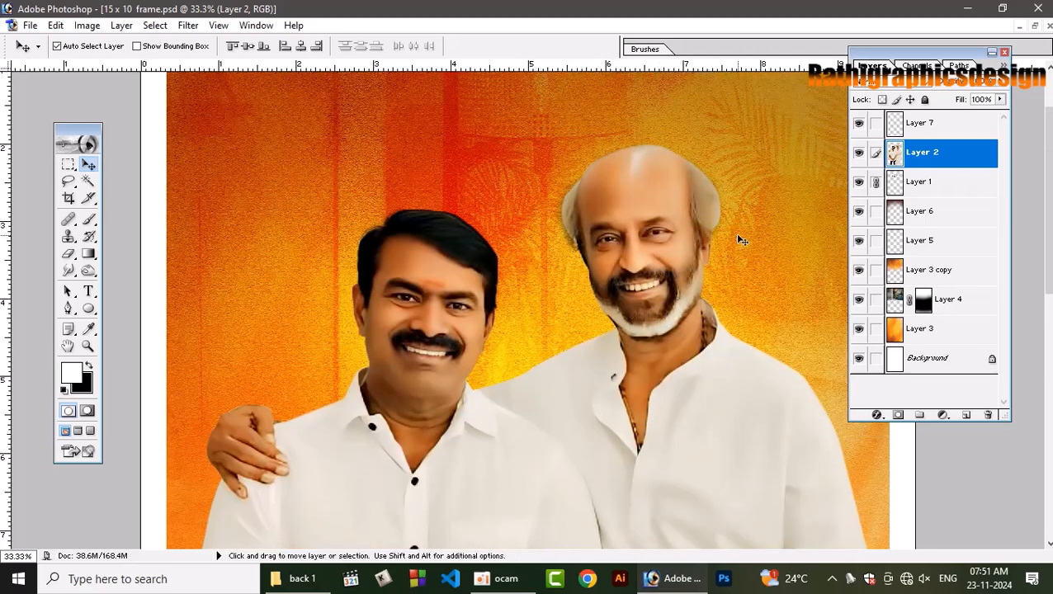
{"action": "key", "text": "ctrl+0"}
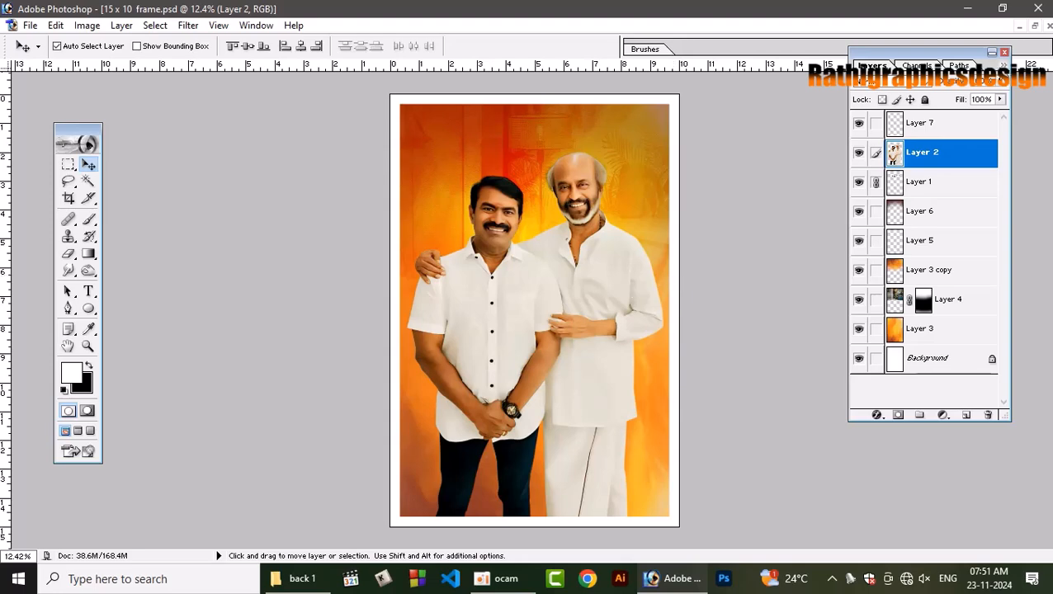
Open the original photo 20241121_213143.jpg to compare it with the finished design, and return to the maximized 15 x 10 frame.psd.
{"action": "key", "text": "ctrl+o"}
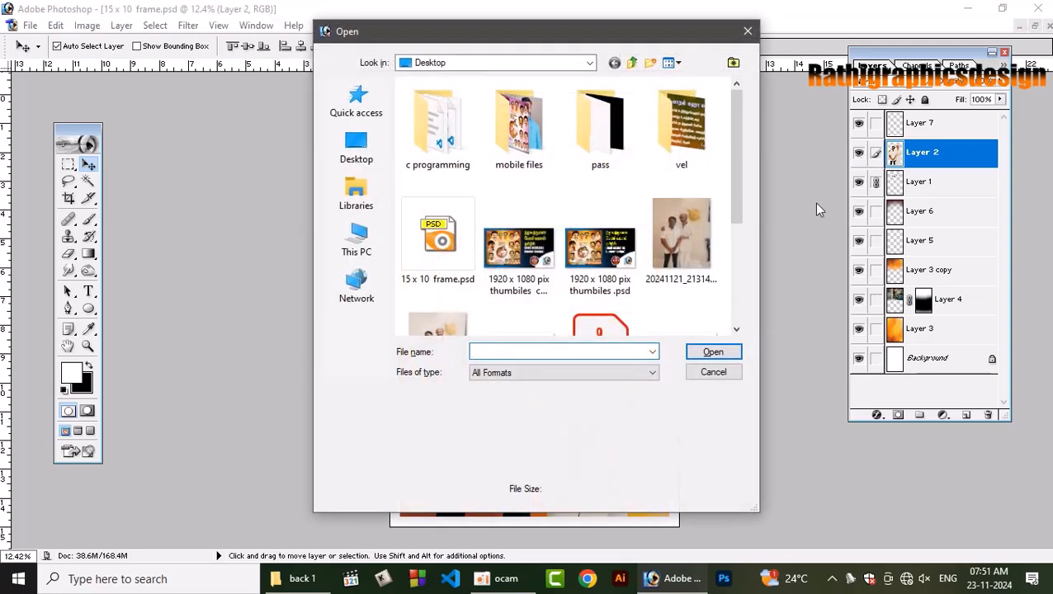
{"action": "left_click", "coordinate": [679, 247]}
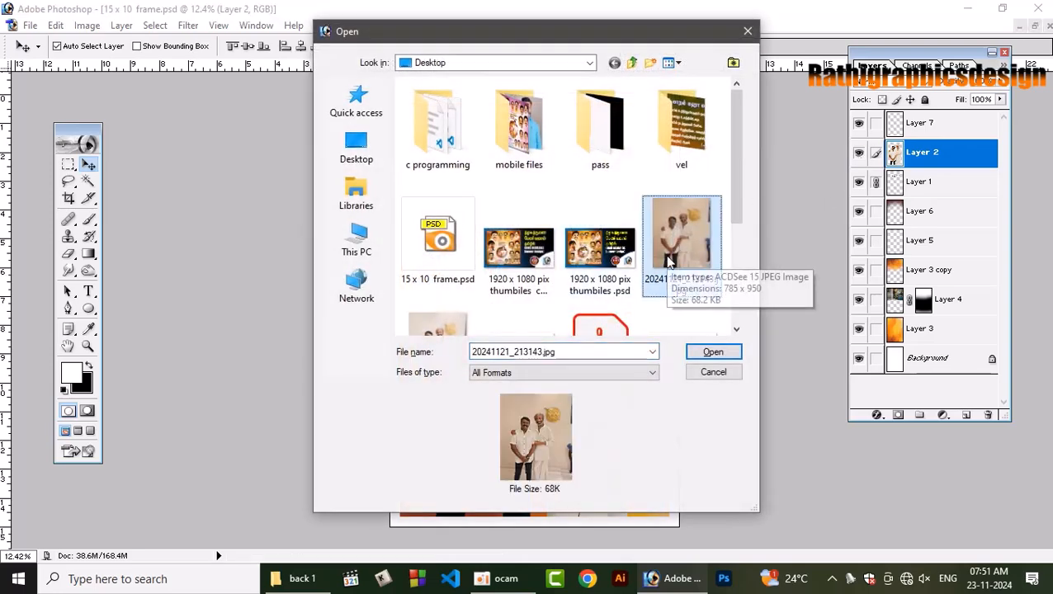
{"action": "double_click", "coordinate": [676, 243]}
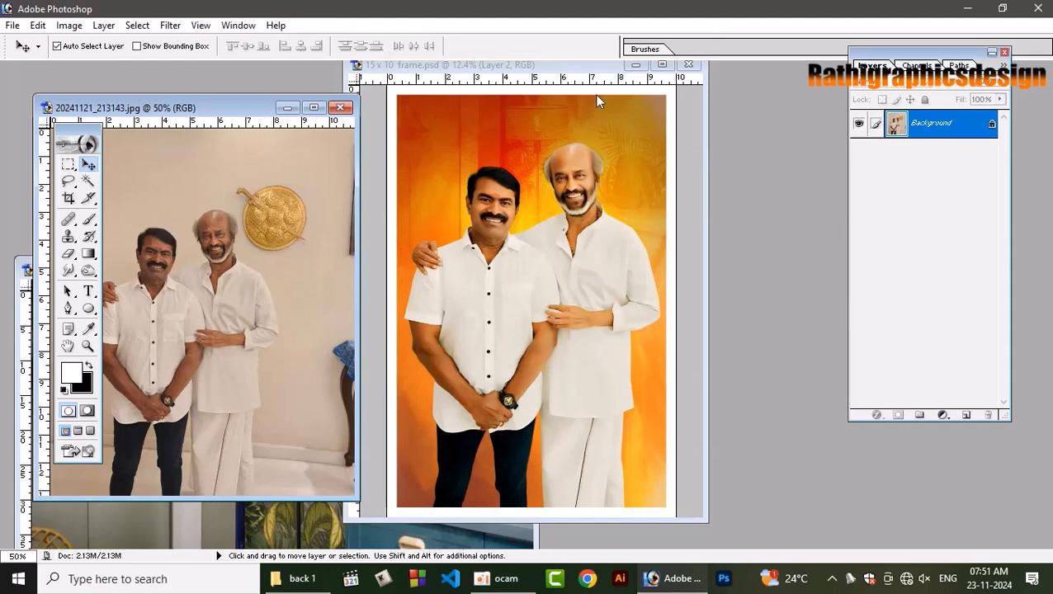
{"action": "left_click", "coordinate": [661, 65]}
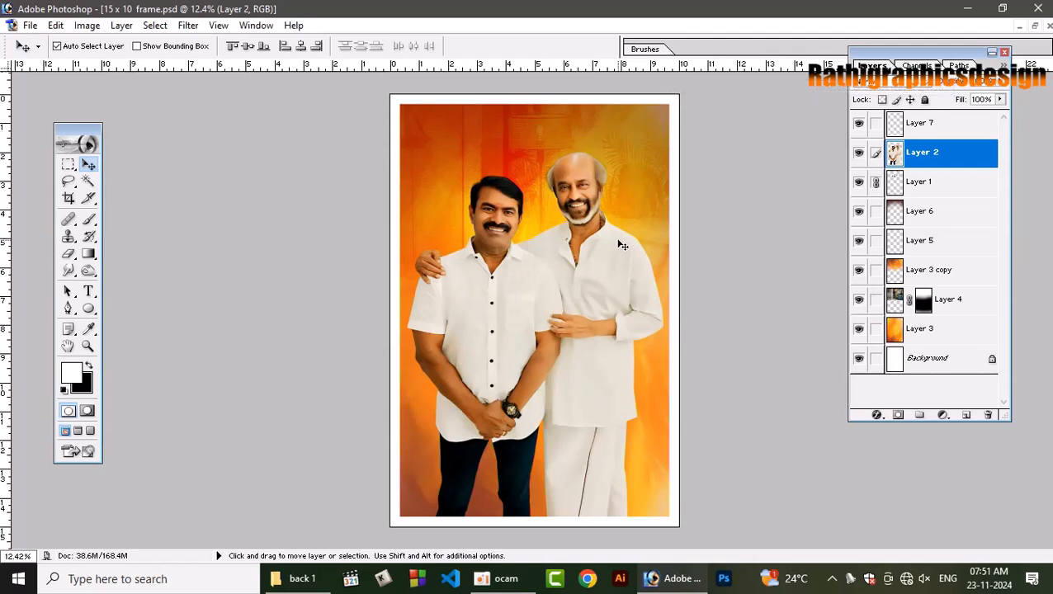